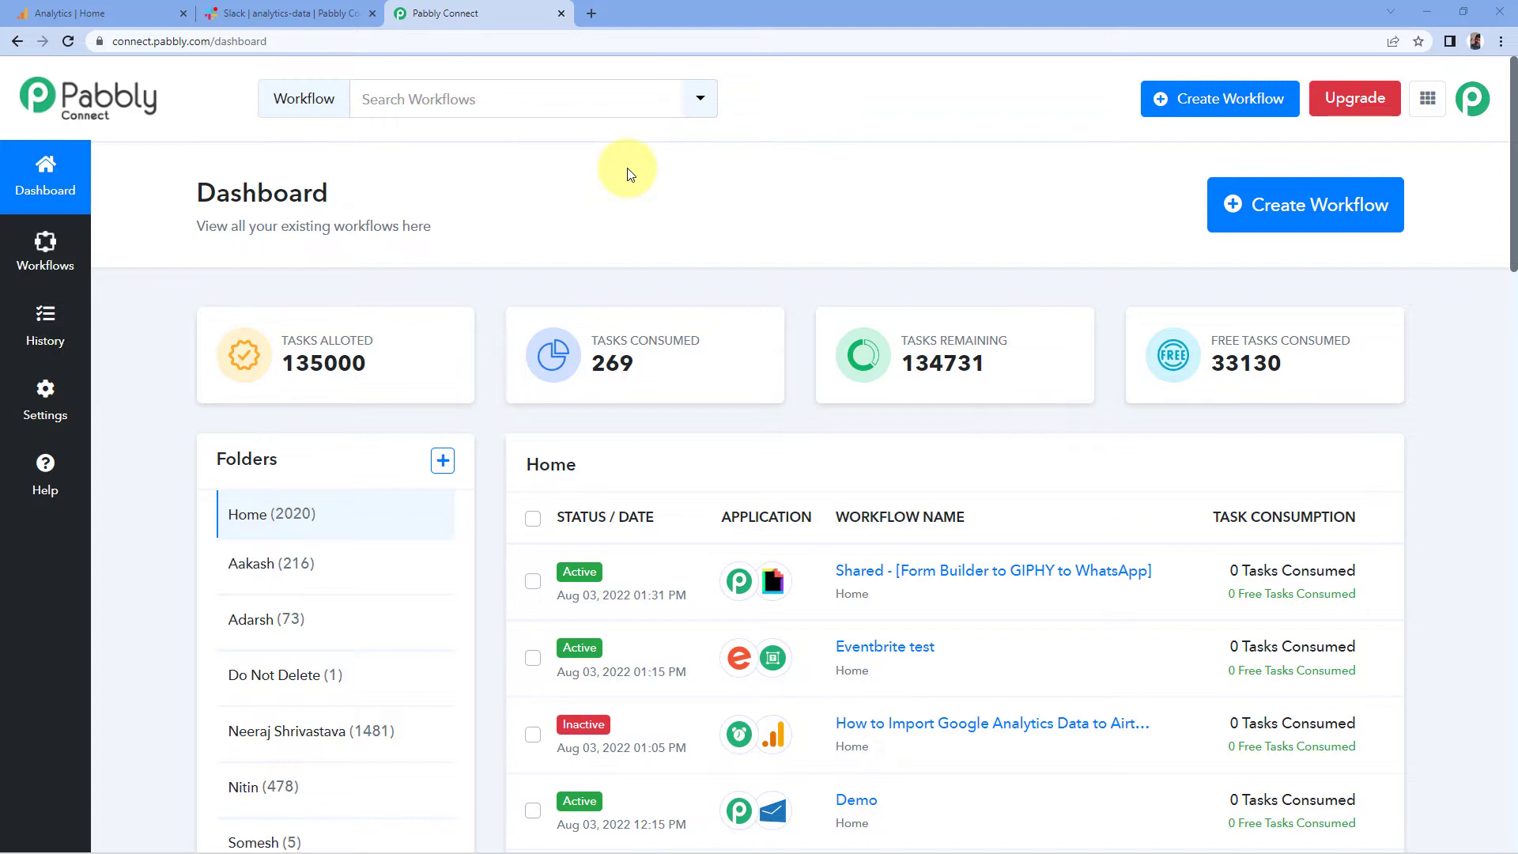
# Step: Open pabbly.com/connect/ in a new browser tab to view the Pabbly Connect landing page, and close that tab
pyautogui.click(592, 13)
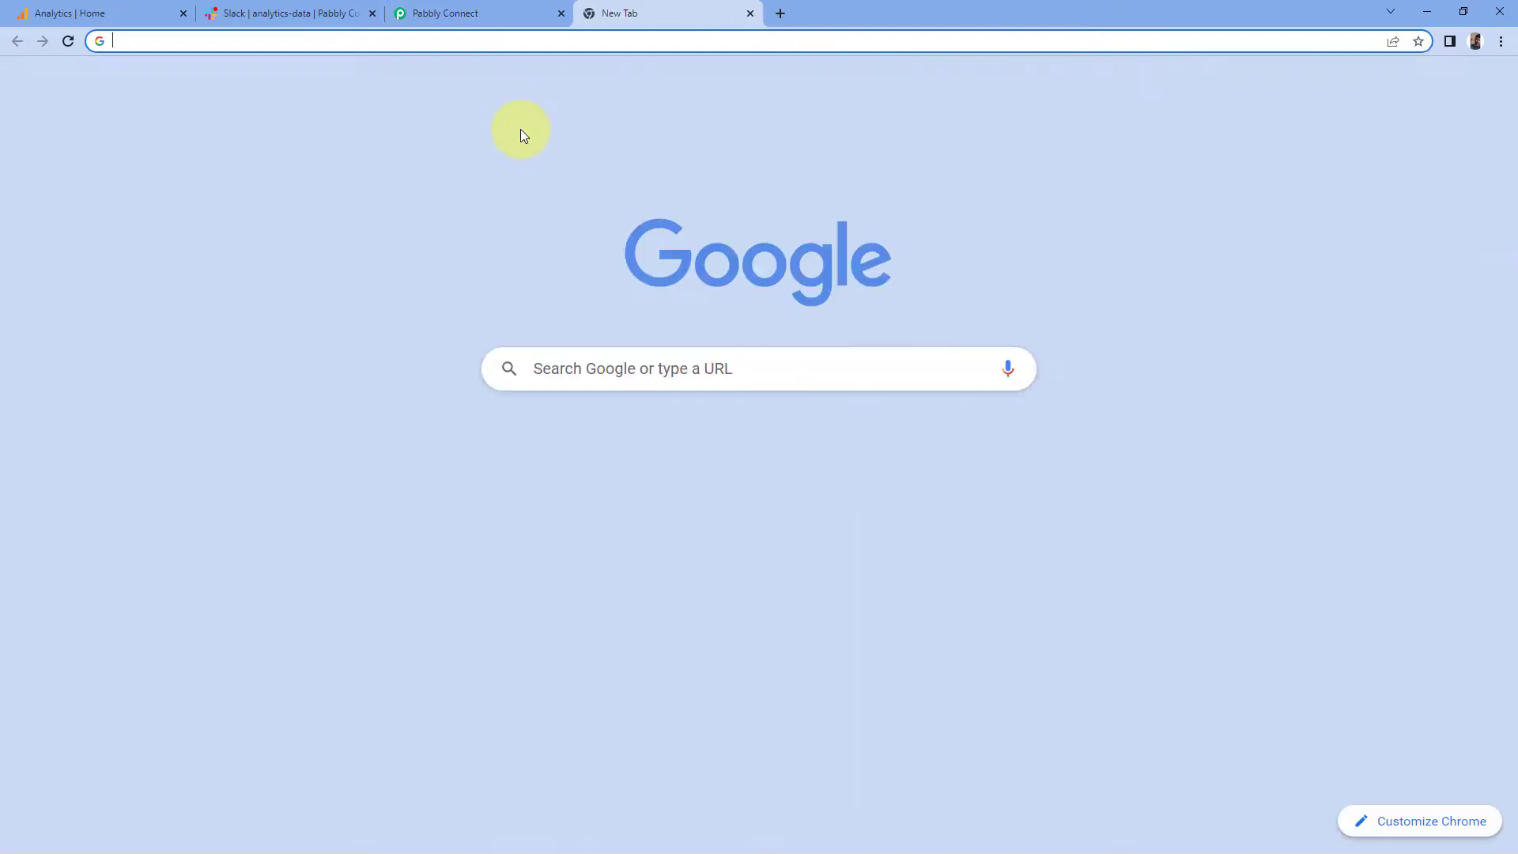
pyautogui.write('pa')
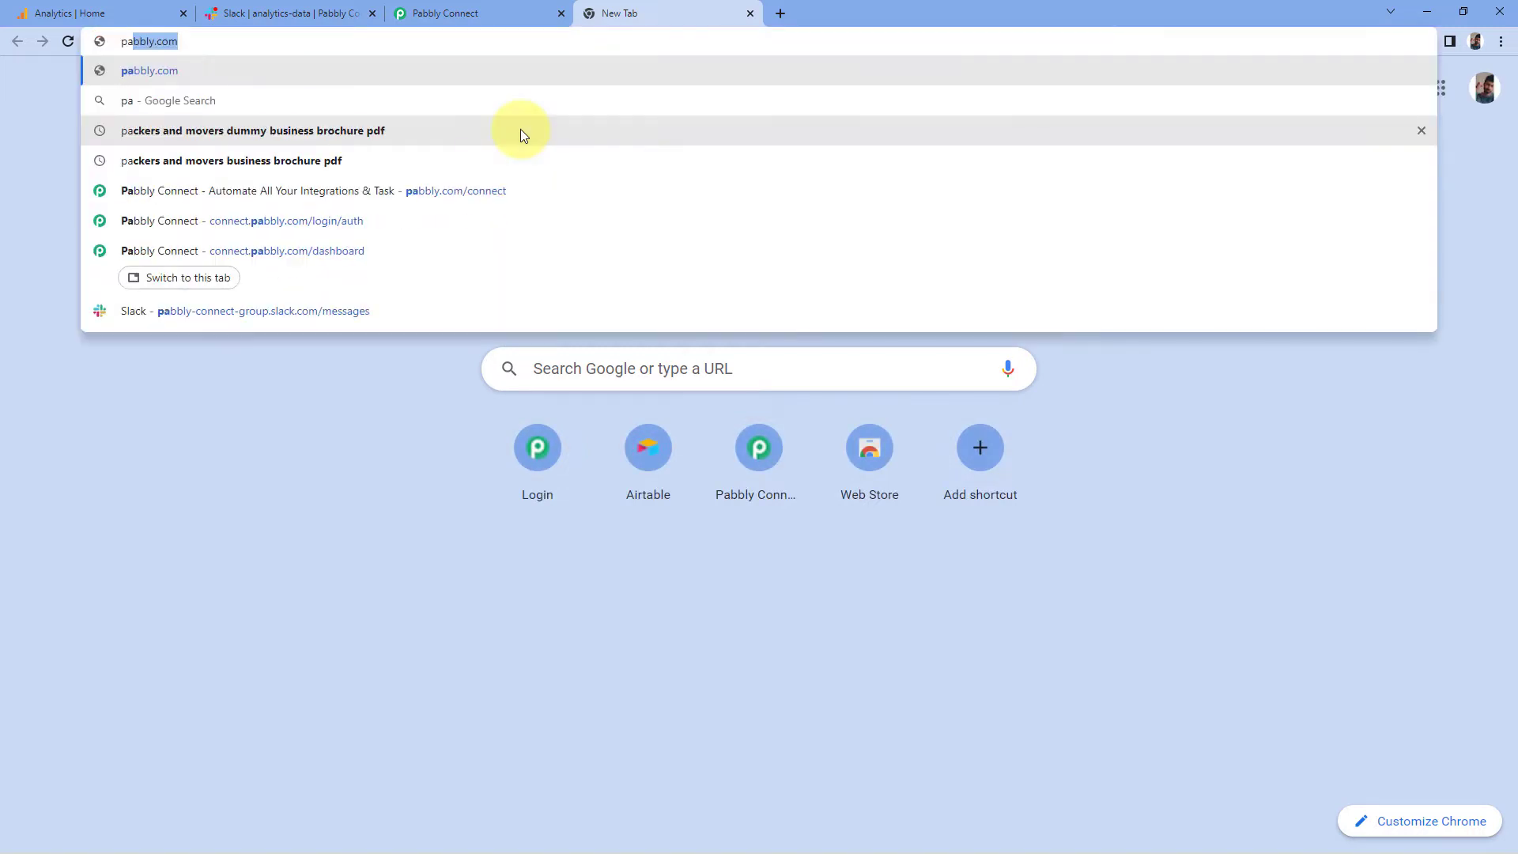
pyautogui.write('bbly.com')
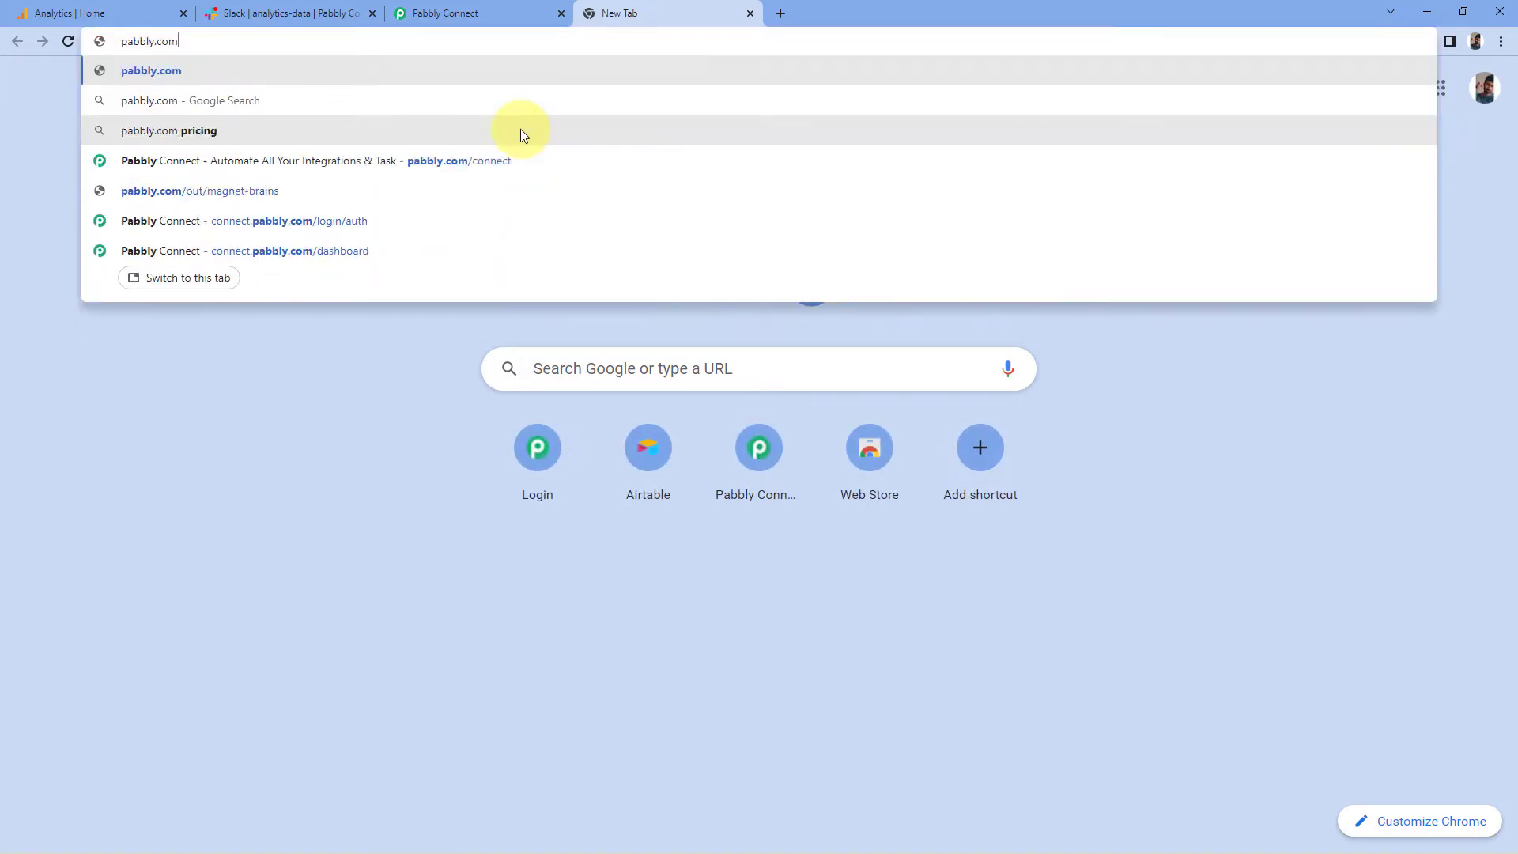
pyautogui.write('/connect/')
pyautogui.press('Return')
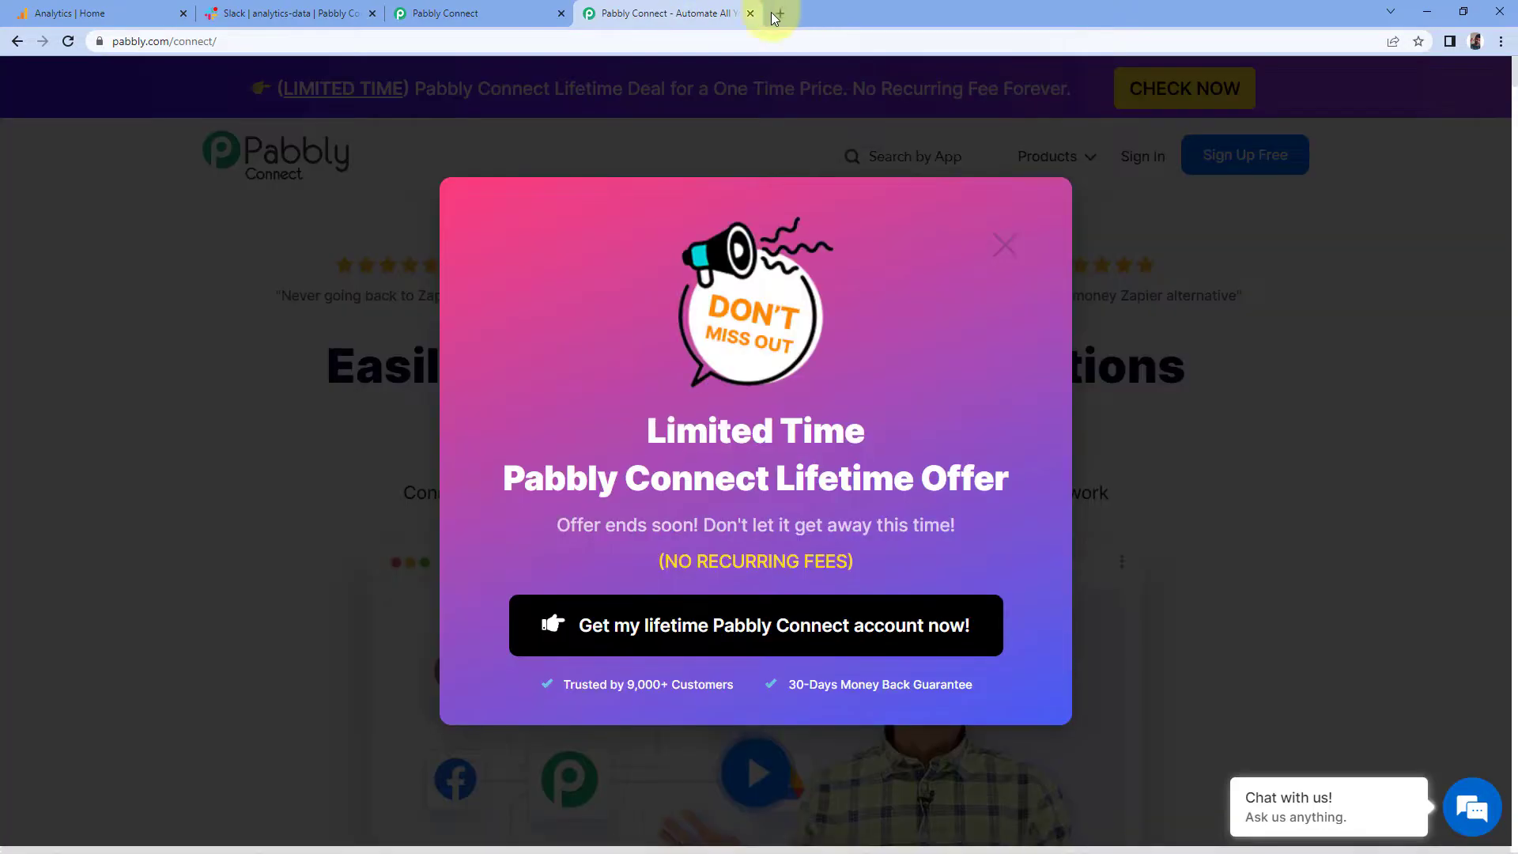
pyautogui.click(751, 14)
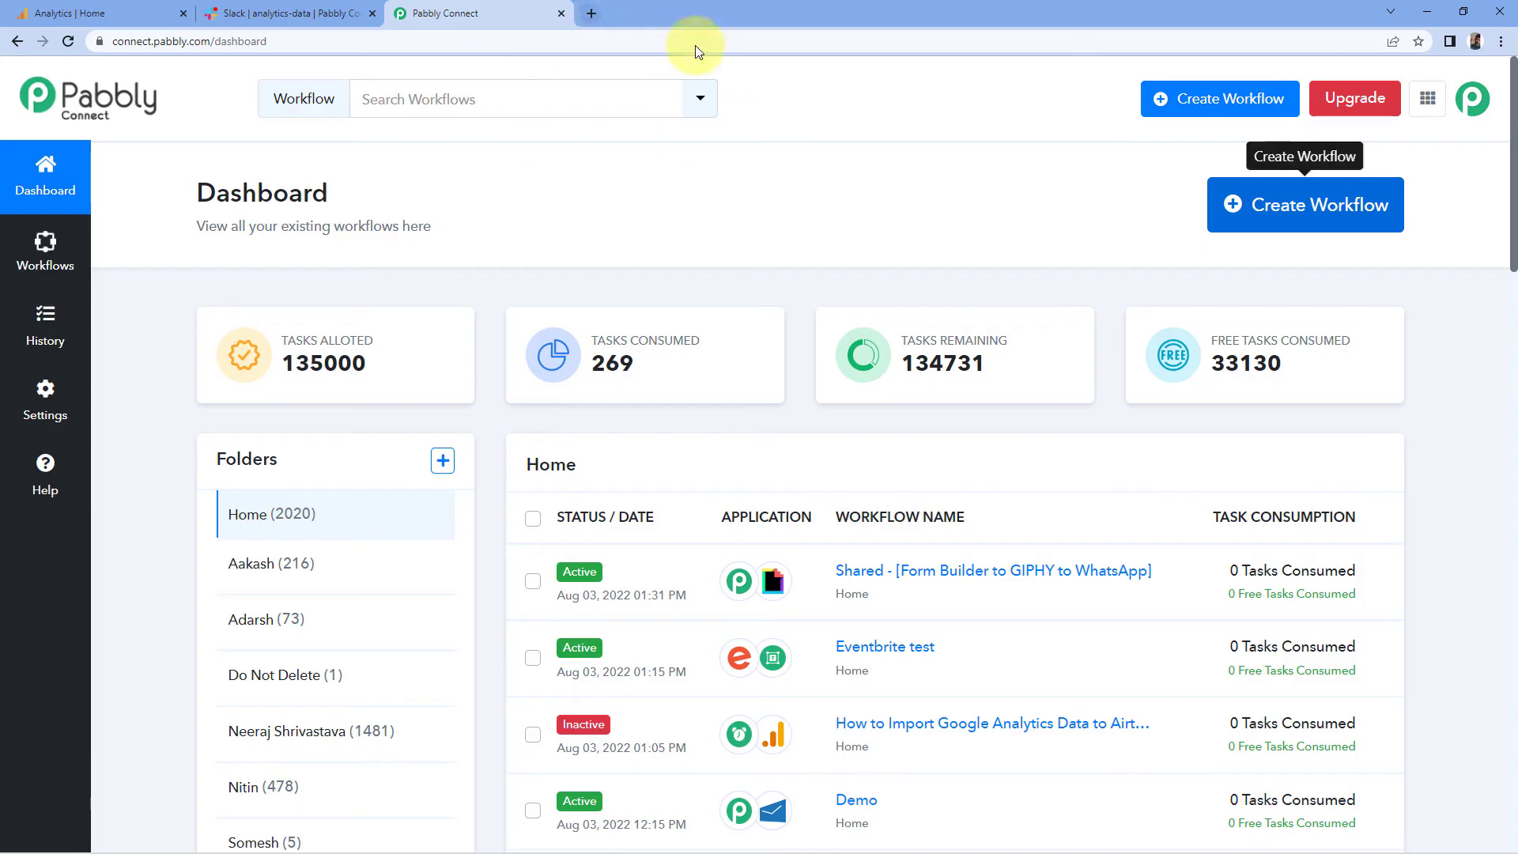
# Step: Create a new workflow named "Google Analytics to Slack"
pyautogui.click(1297, 212)
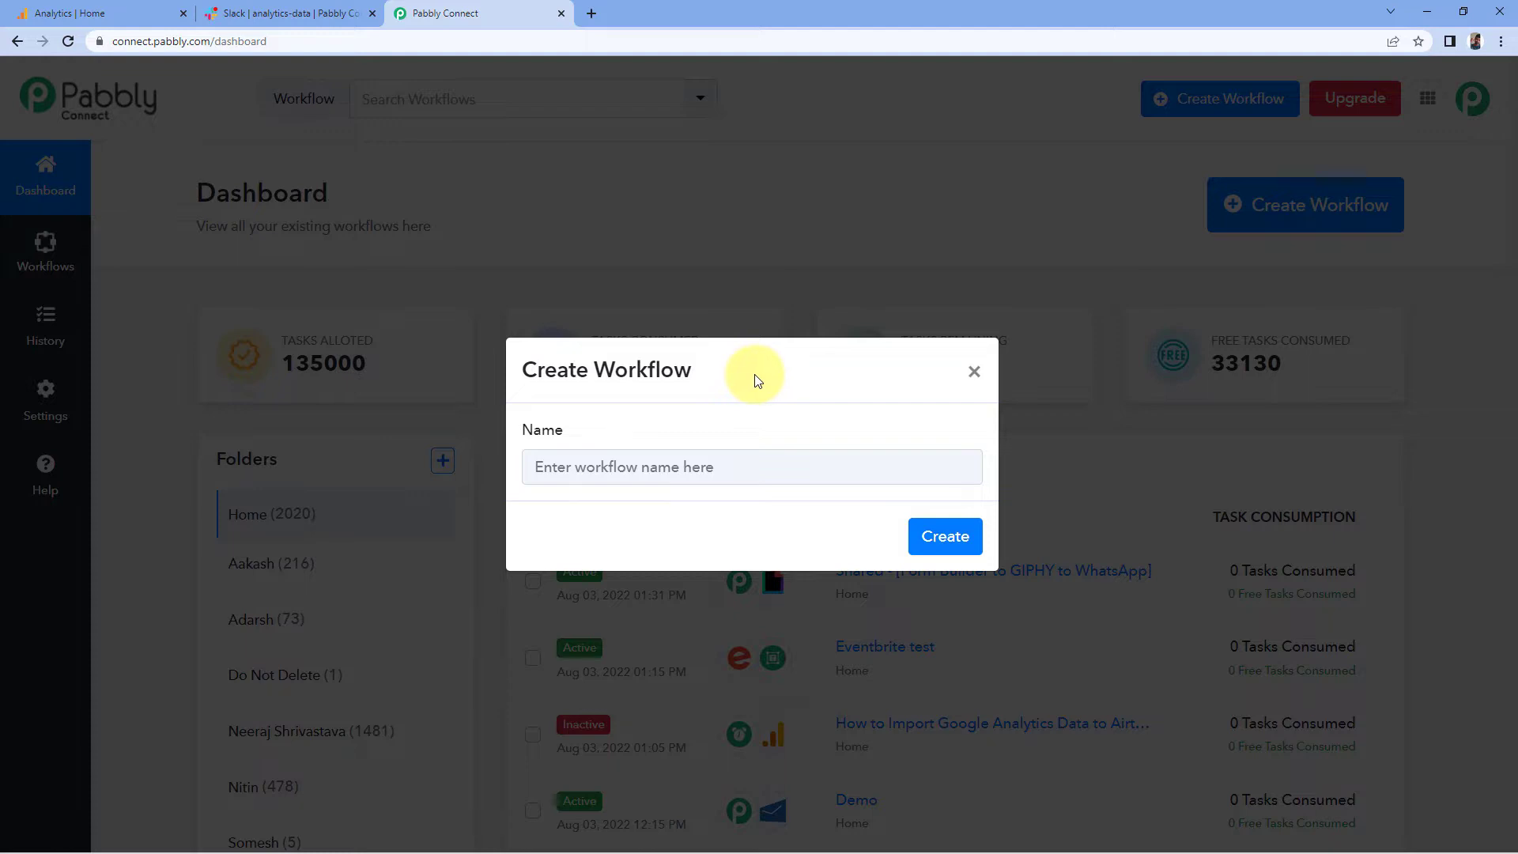
pyautogui.click(620, 474)
pyautogui.write('Google ')
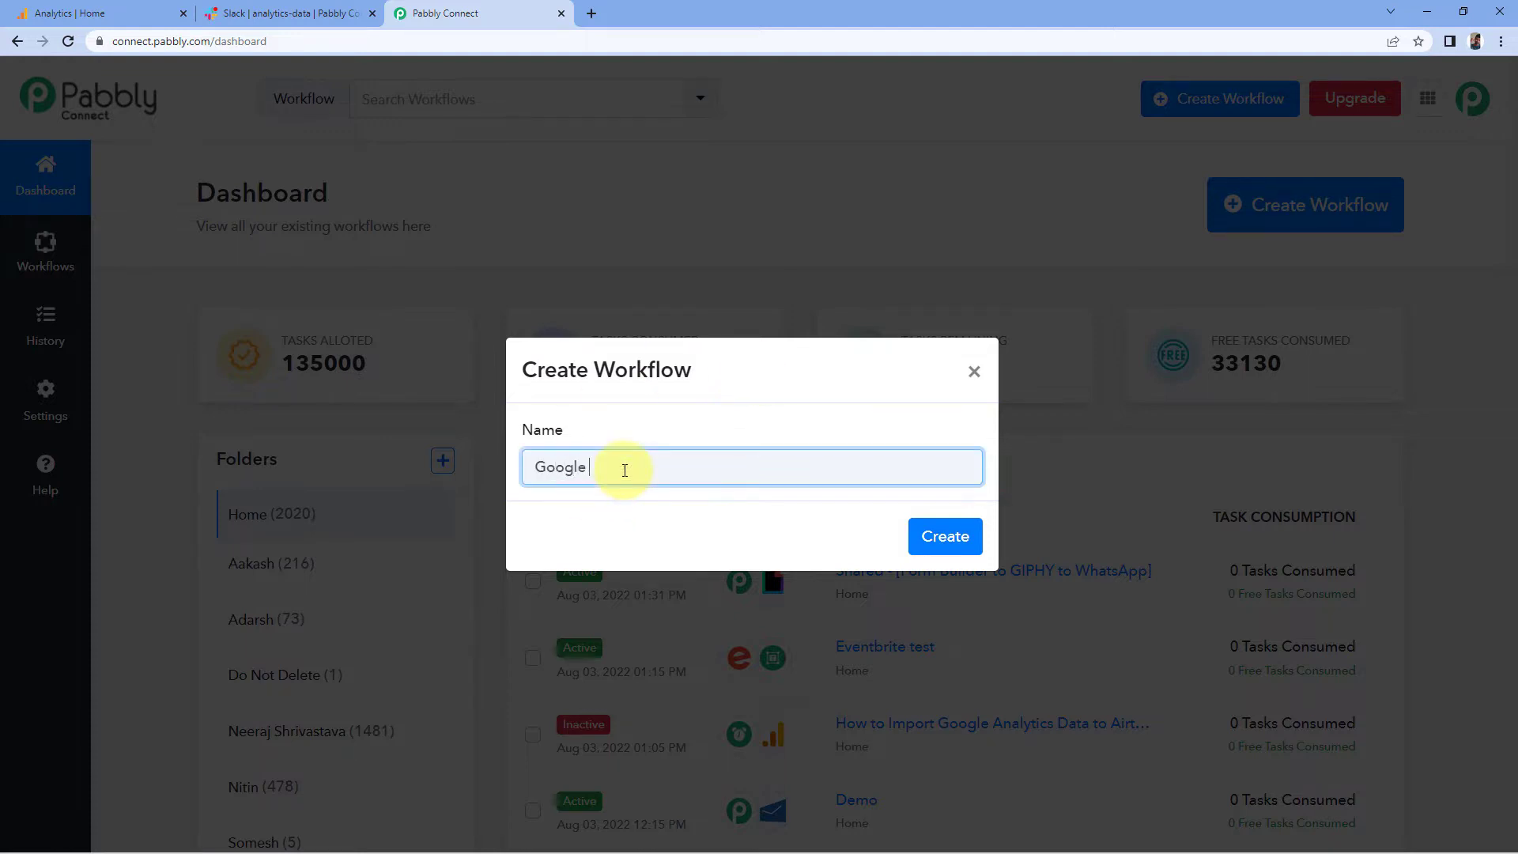
pyautogui.write('analytice to Slack')
pyautogui.click(602, 474)
pyautogui.press('BackSpace')
pyautogui.write('A')
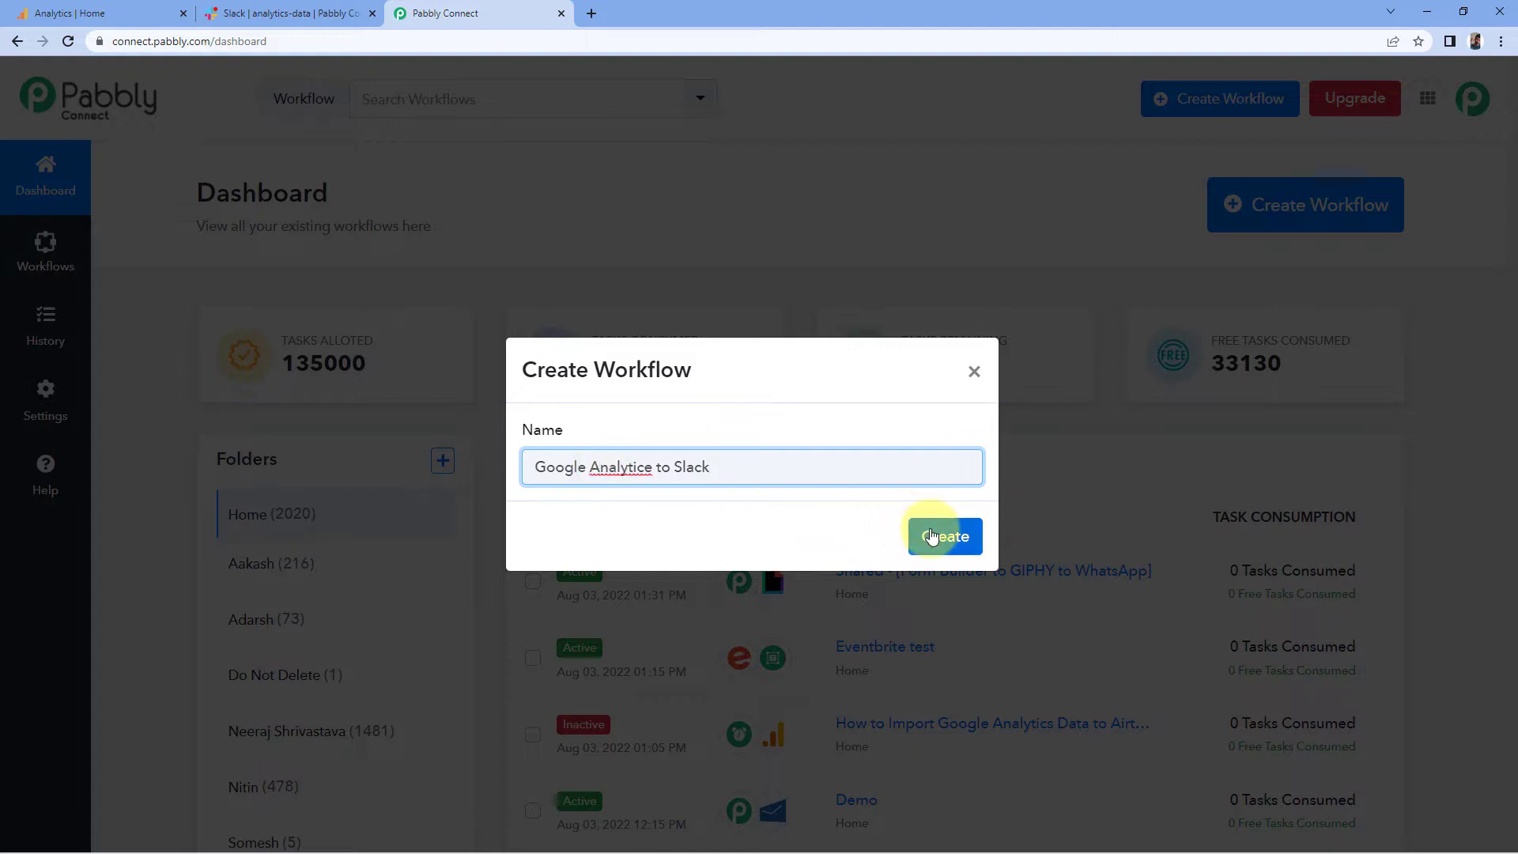
pyautogui.click(653, 468)
pyautogui.press('BackSpace')
pyautogui.write('s')
pyautogui.click(922, 530)
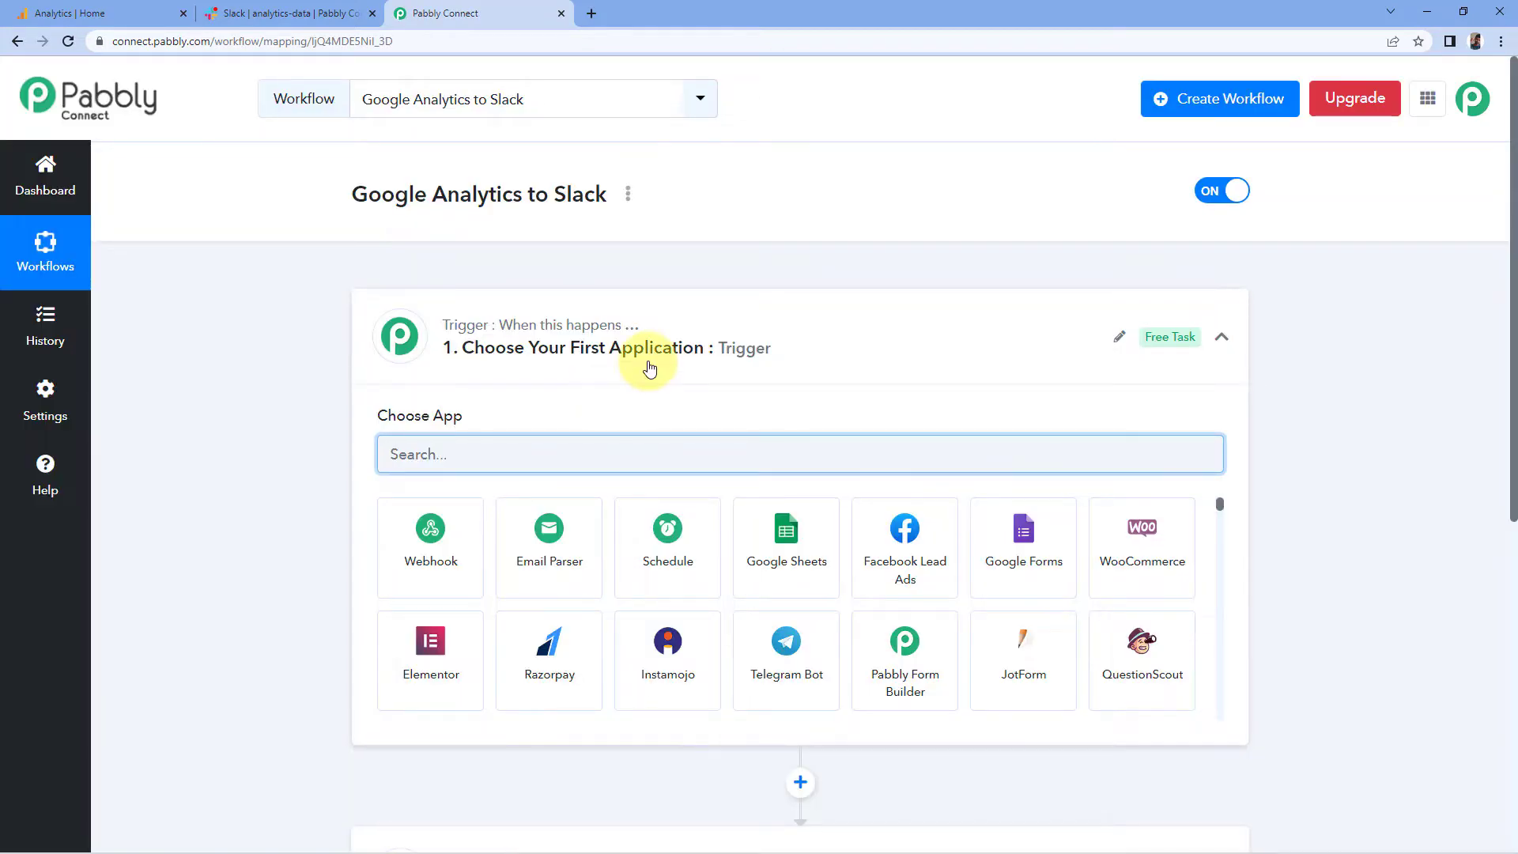
# Step: Choose Schedule by Pabbly as the workflow's trigger application
pyautogui.click(650, 368)
pyautogui.scroll(-1, 291, 379)
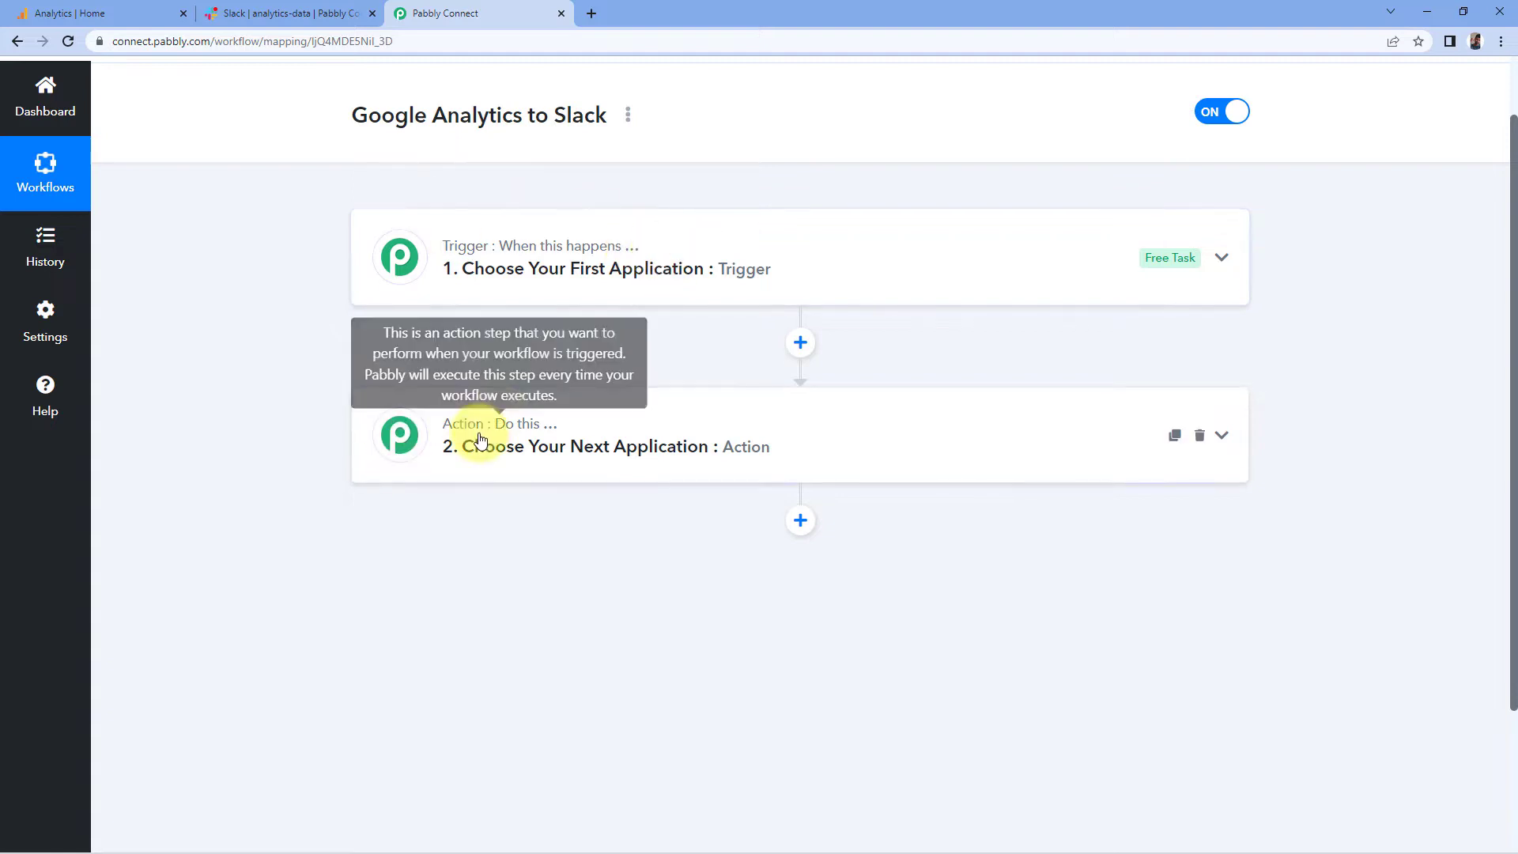
pyautogui.click(458, 283)
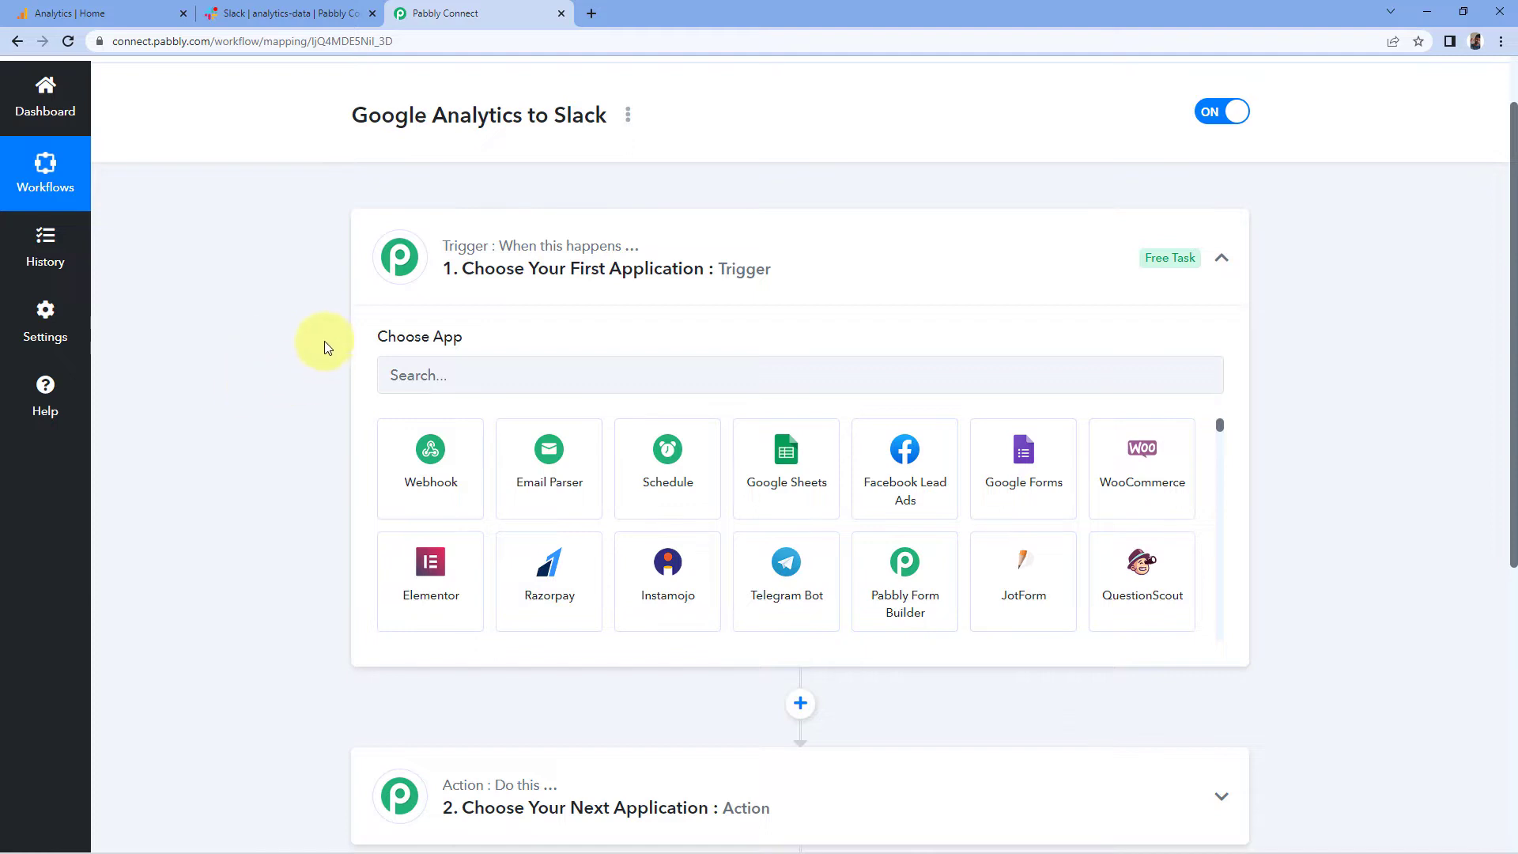
pyautogui.click(702, 466)
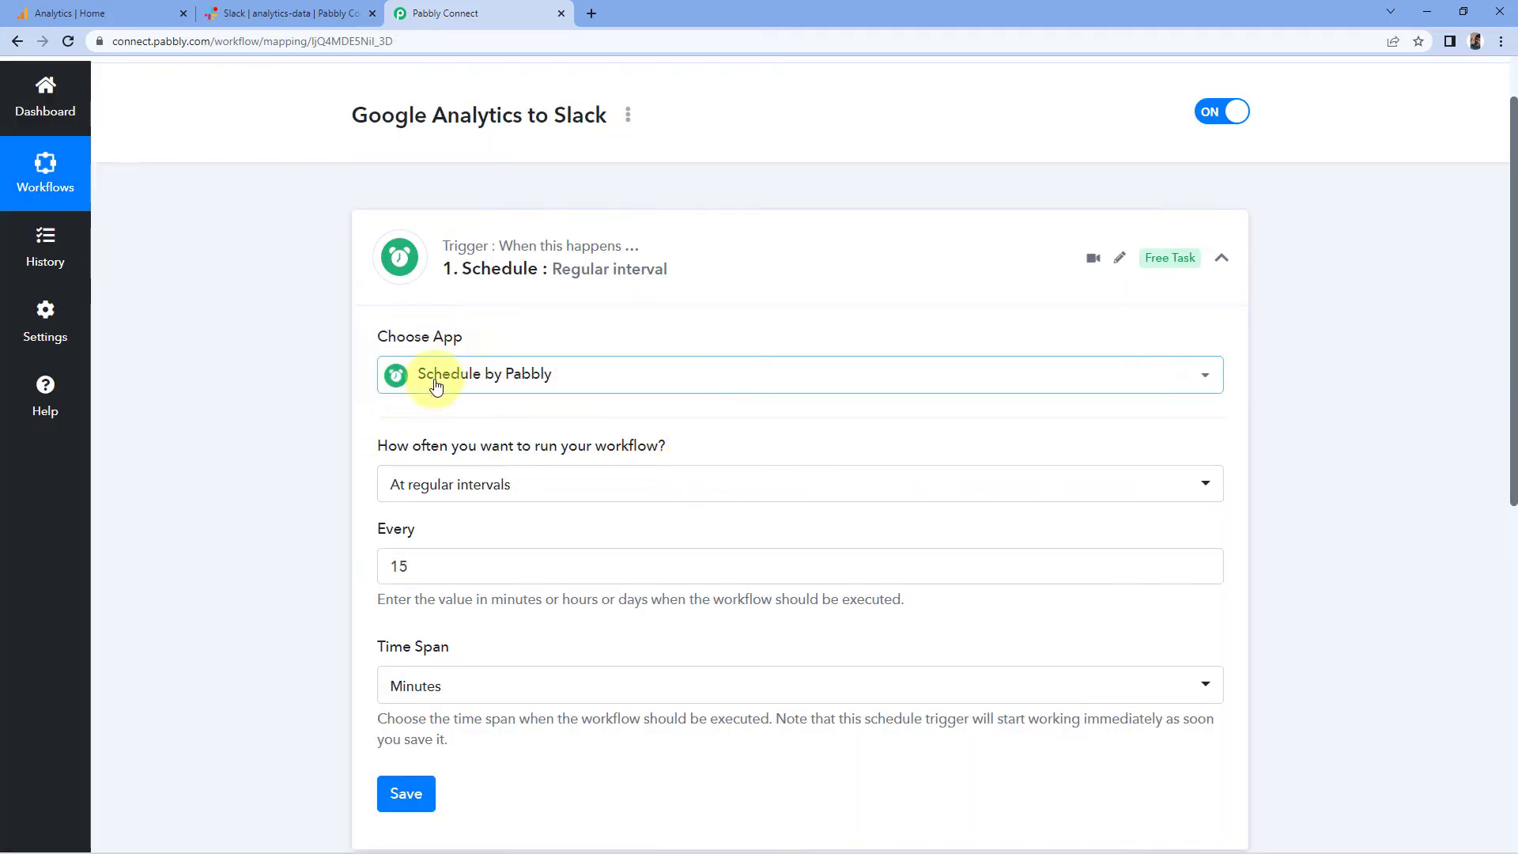
# Step: Set the schedule trigger to run every day at 10:00 and save it
pyautogui.scroll(-1, 352, 427)
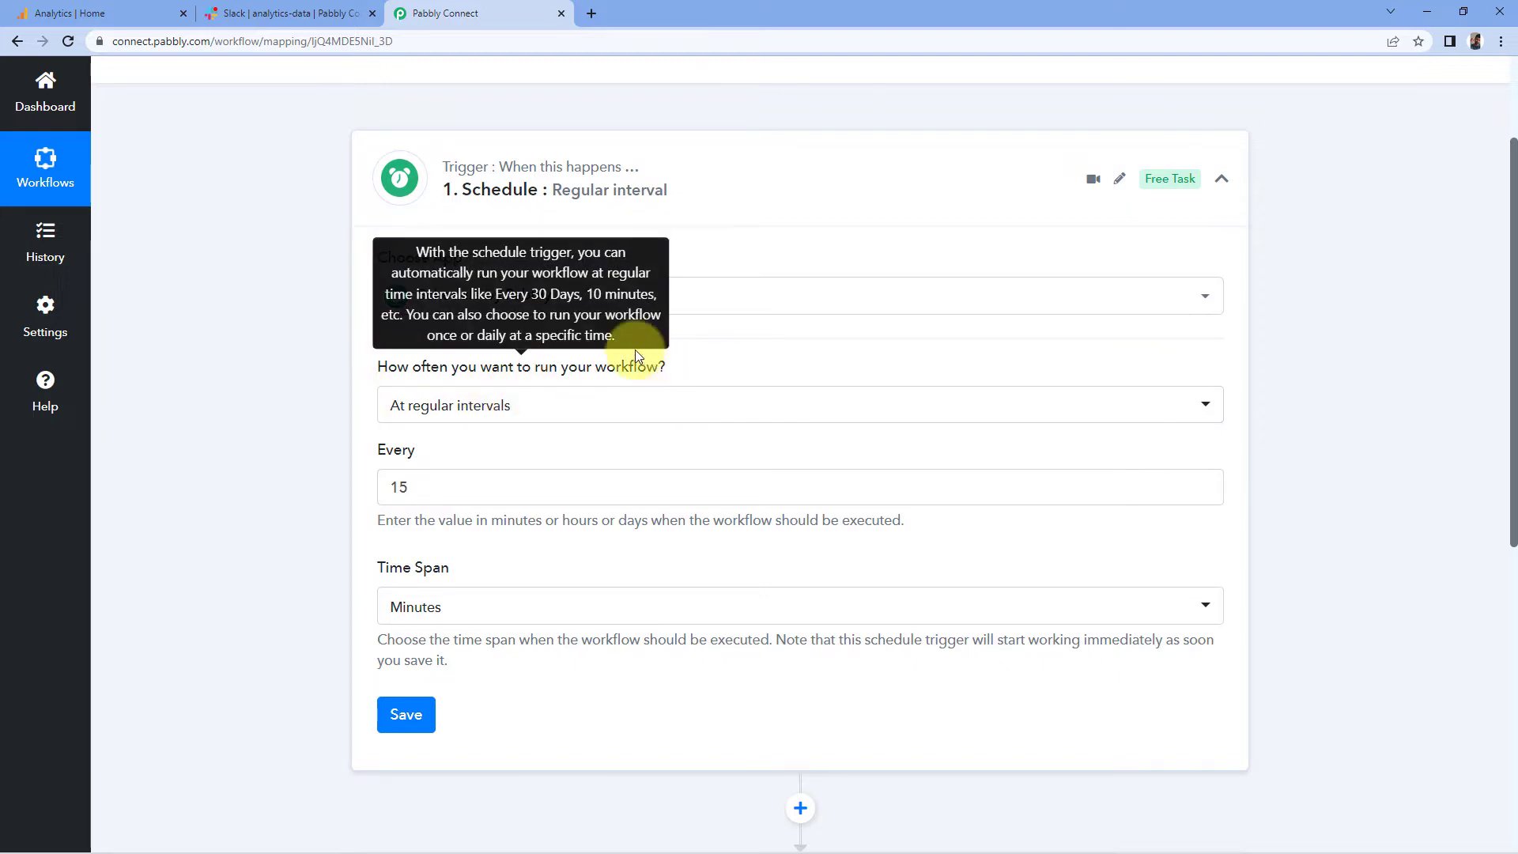
pyautogui.click(495, 427)
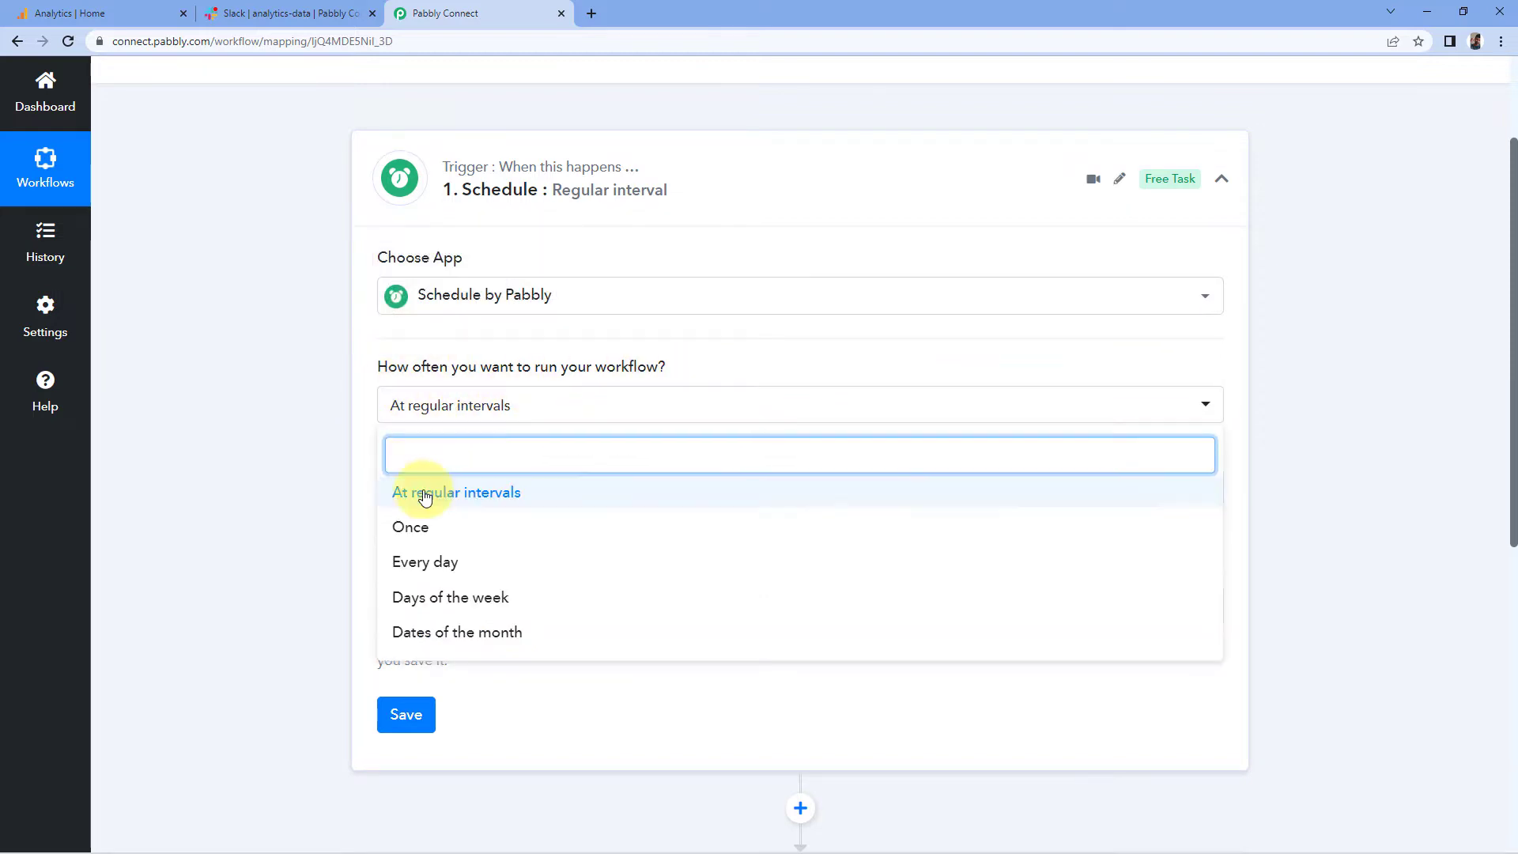
pyautogui.click(486, 564)
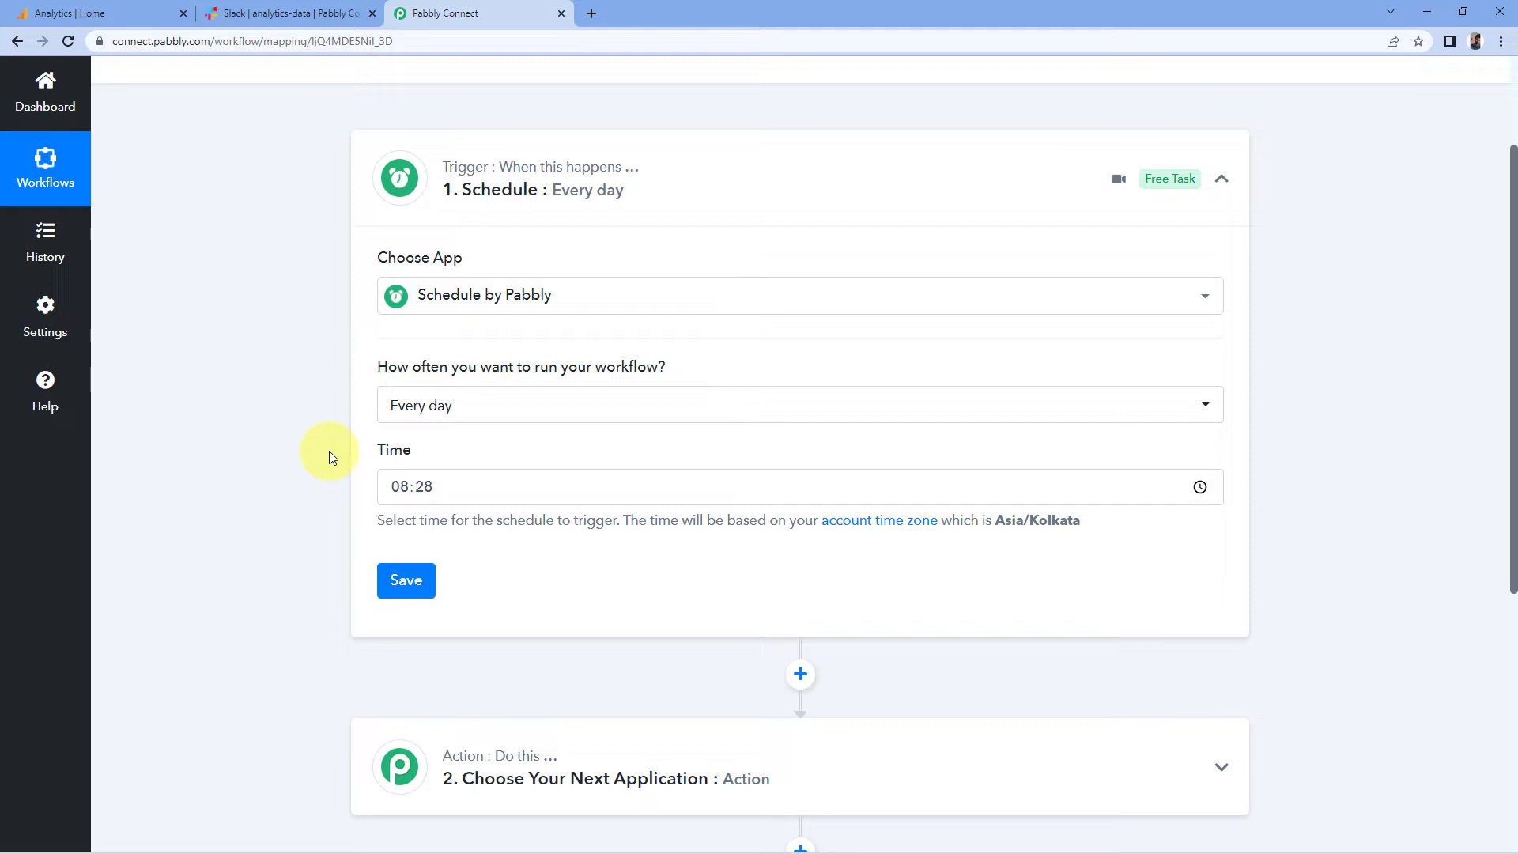
pyautogui.click(392, 491)
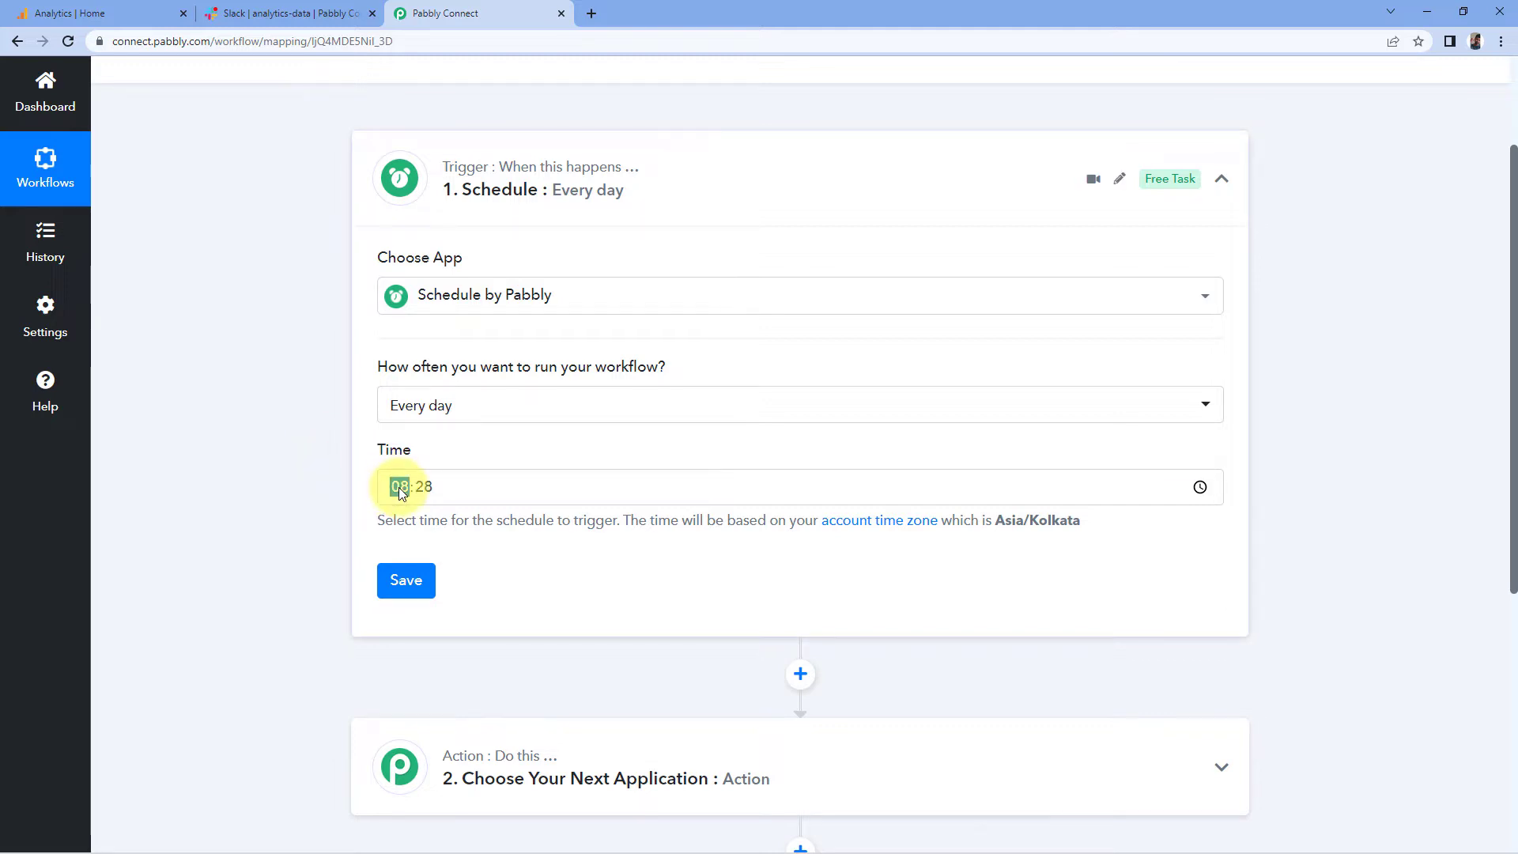
pyautogui.write('1000')
pyautogui.click(347, 487)
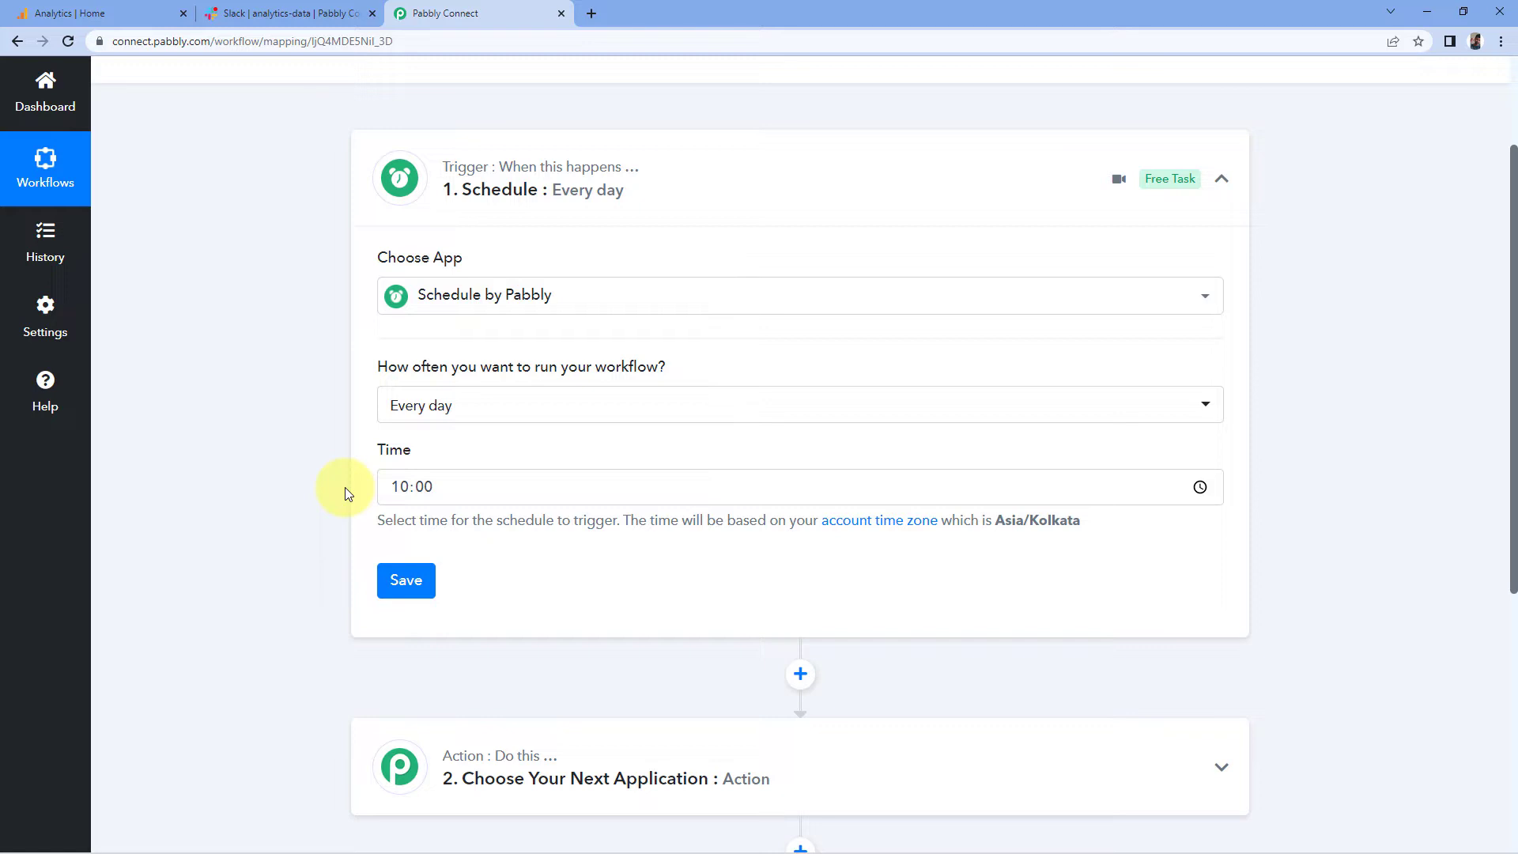
pyautogui.click(405, 580)
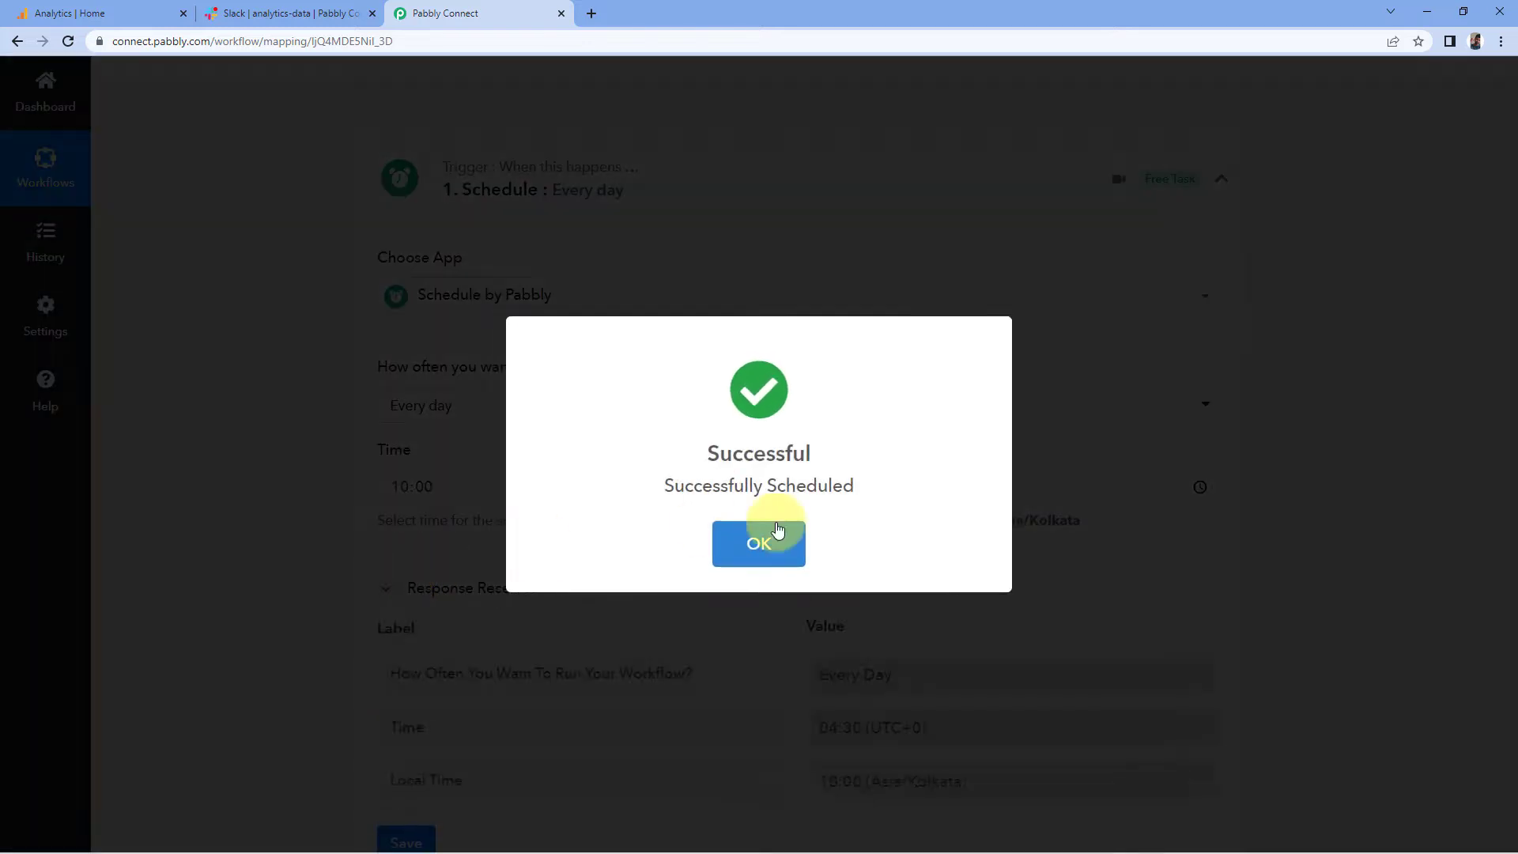
pyautogui.click(765, 524)
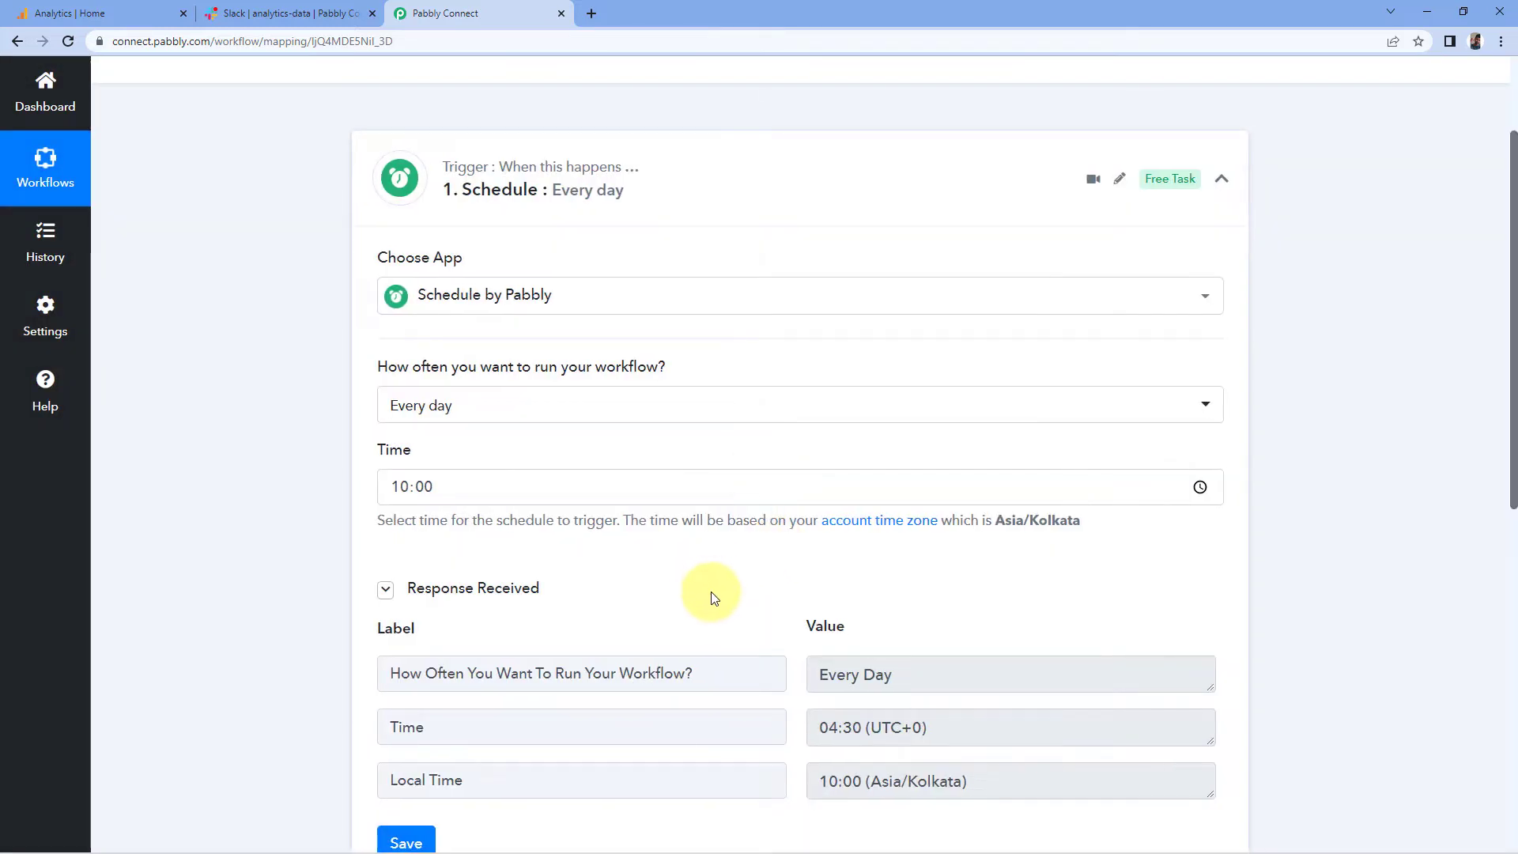
# Step: Search for Google Analytics in the workflow's second step and choose it as the action application
pyautogui.scroll(-1, 719, 585)
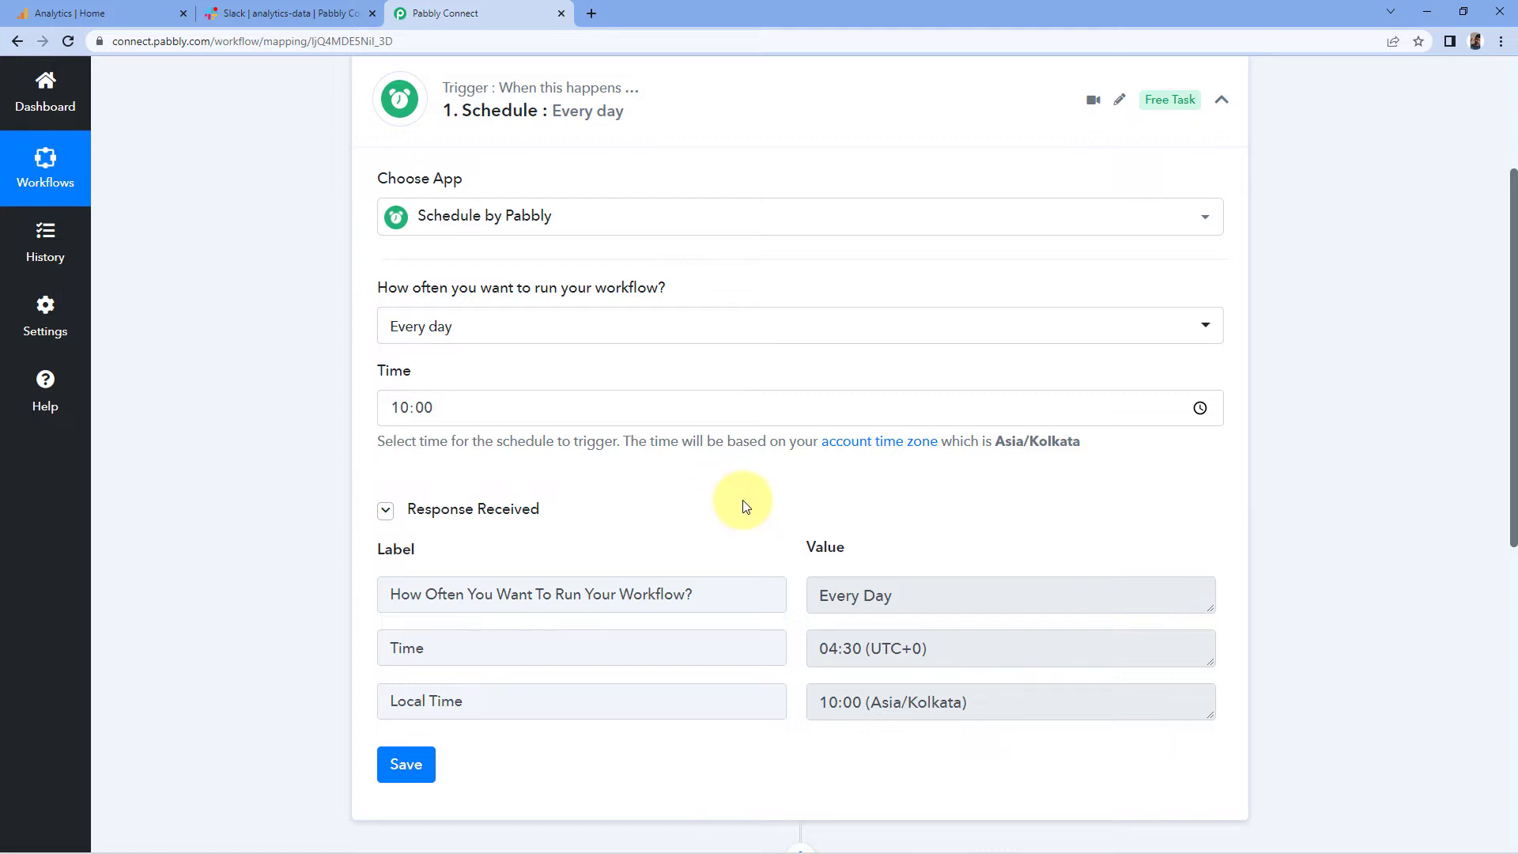
pyautogui.scroll(-1, 372, 474)
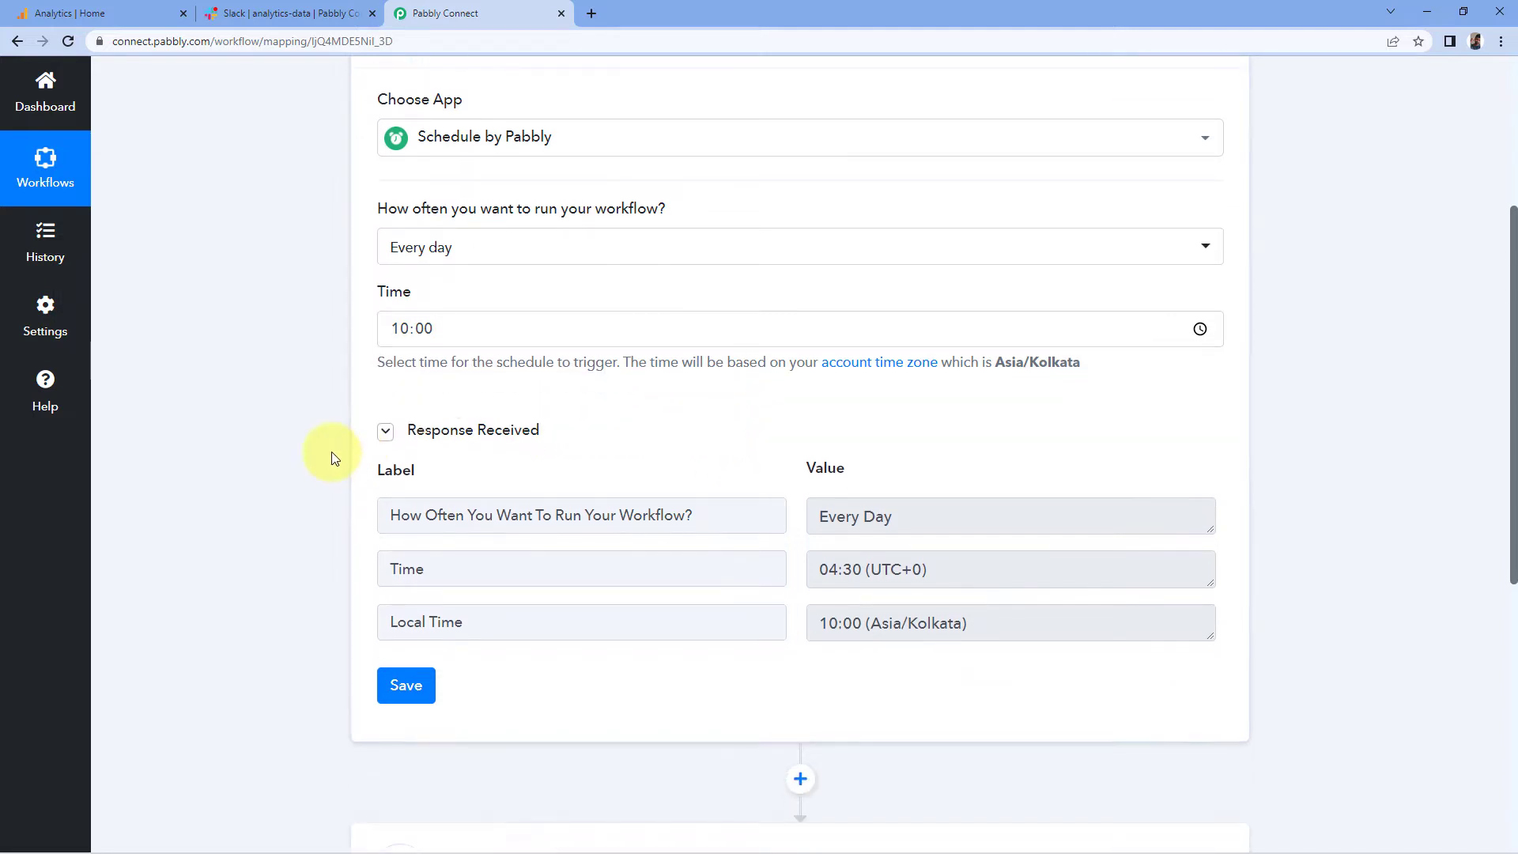
pyautogui.scroll(-6, 330, 457)
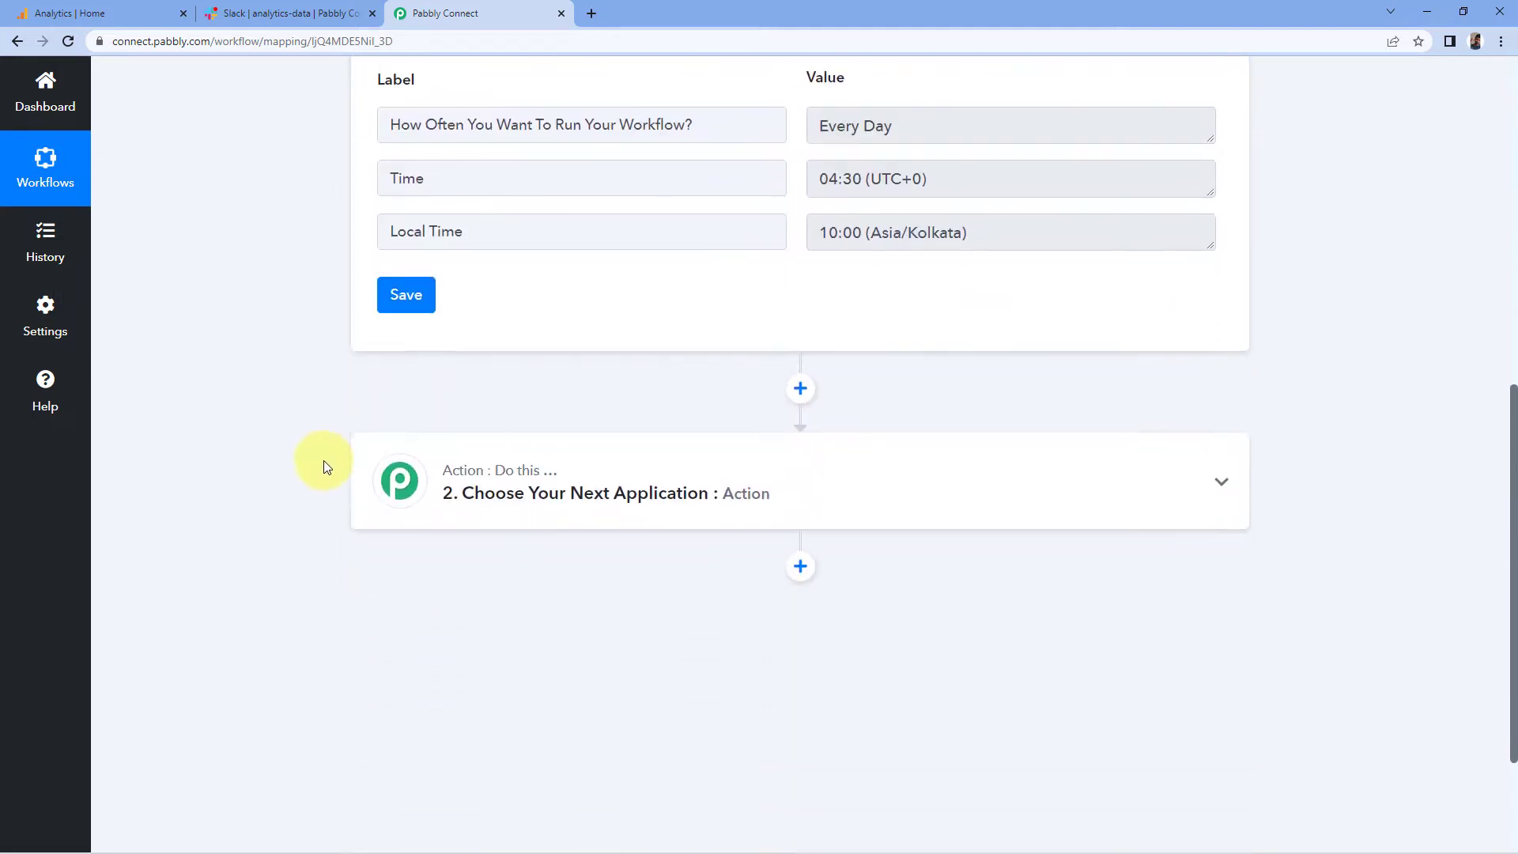
pyautogui.click(676, 398)
pyautogui.scroll(-2, 218, 453)
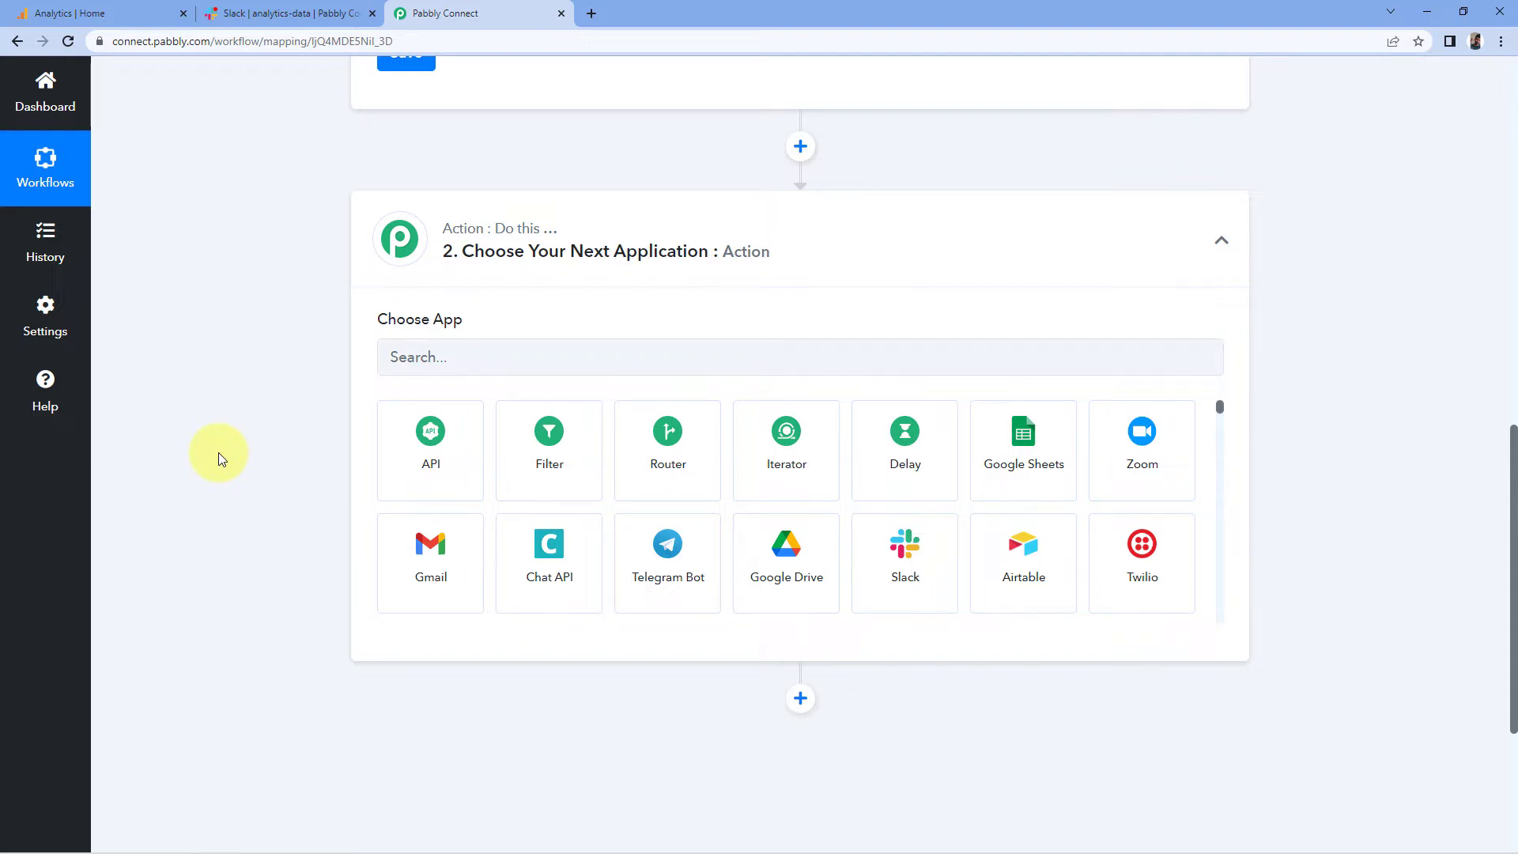
pyautogui.click(428, 348)
pyautogui.write('G')
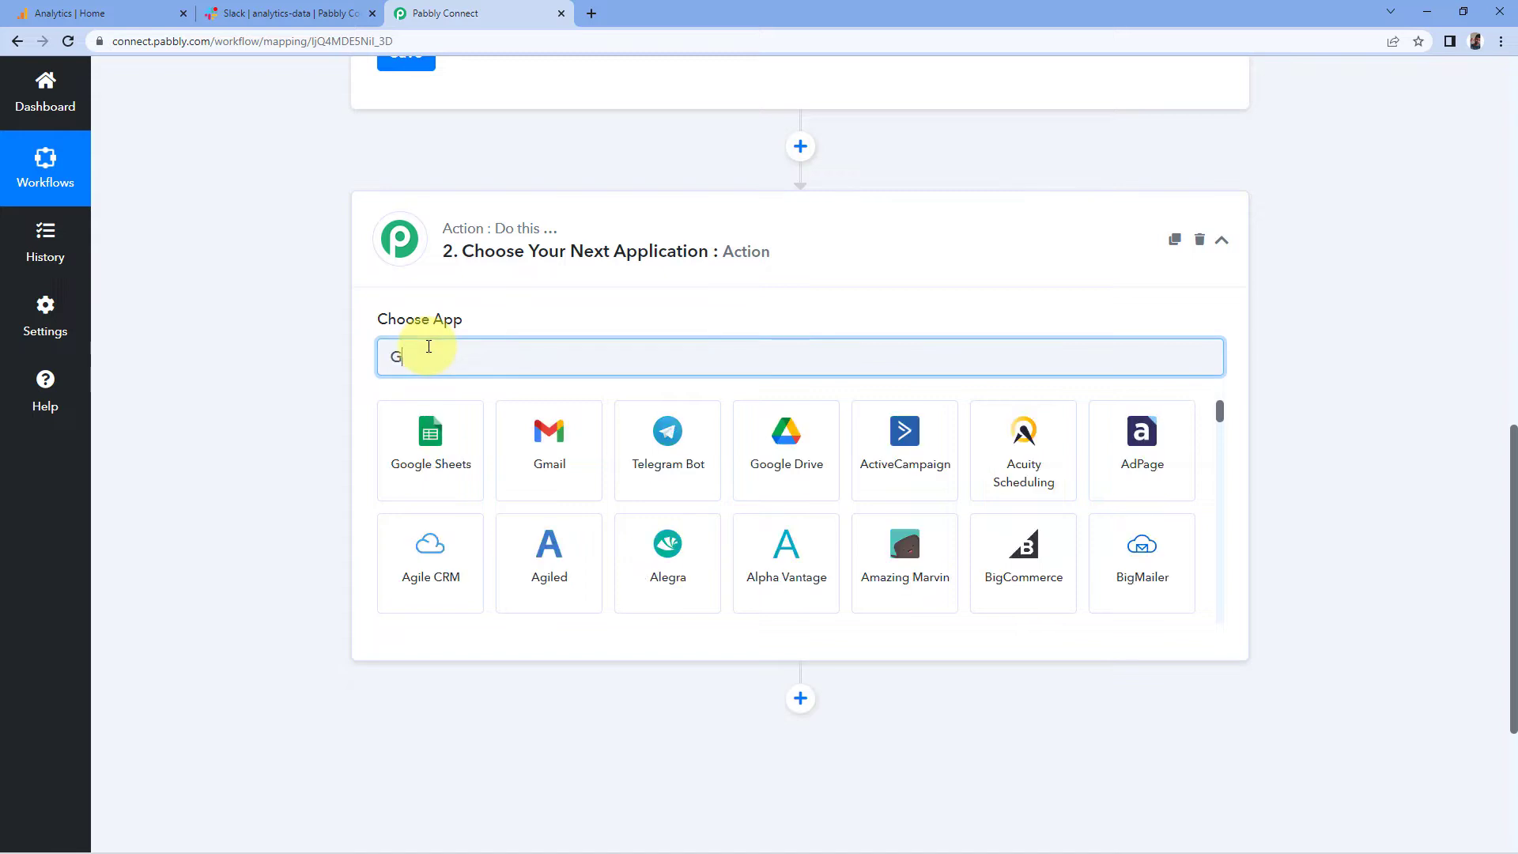
pyautogui.write('oogle Analy')
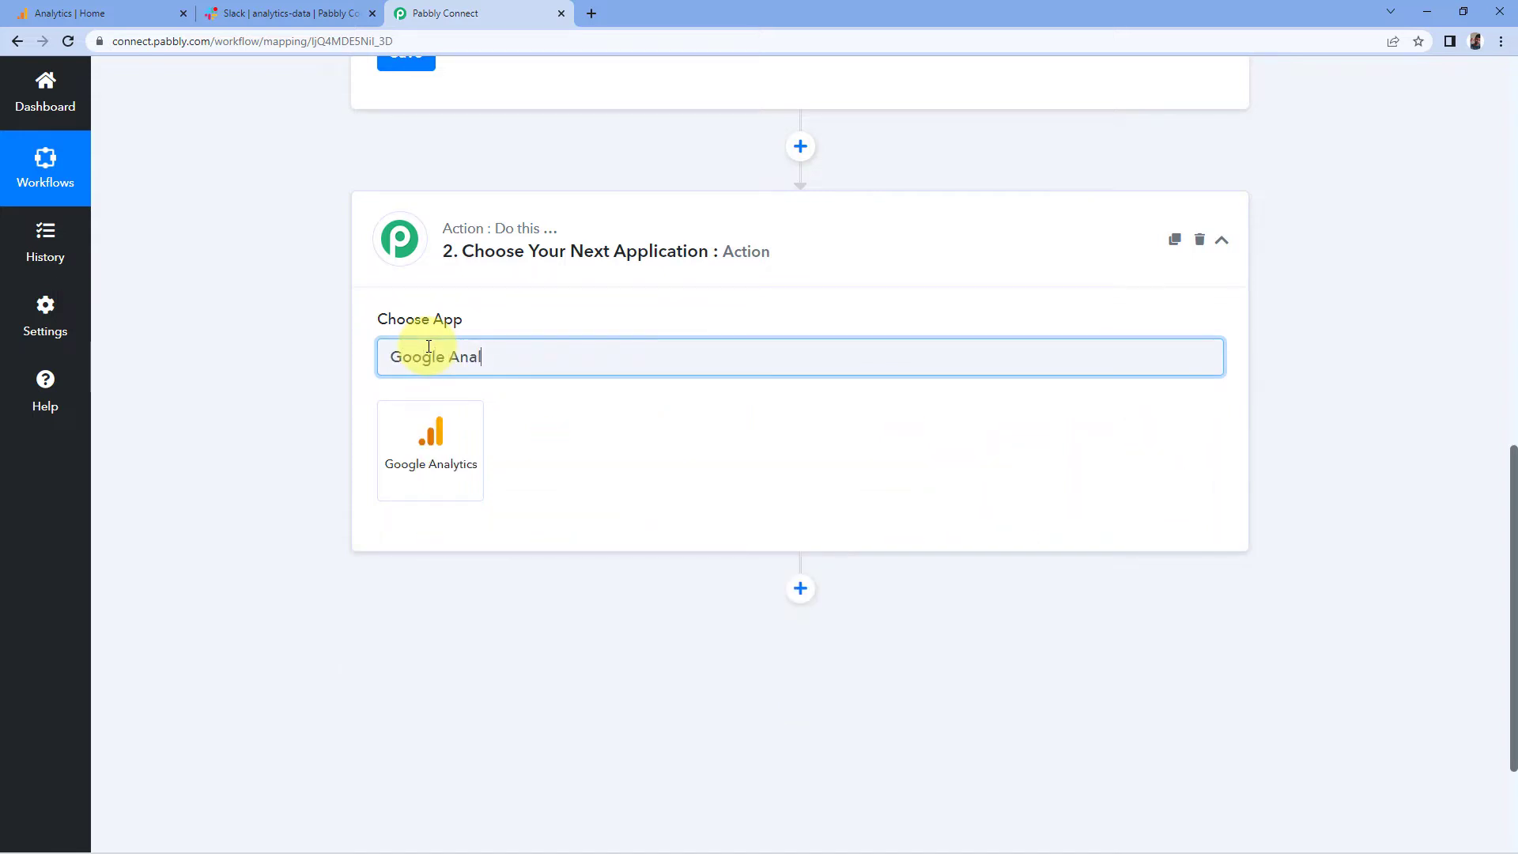
pyautogui.click(435, 441)
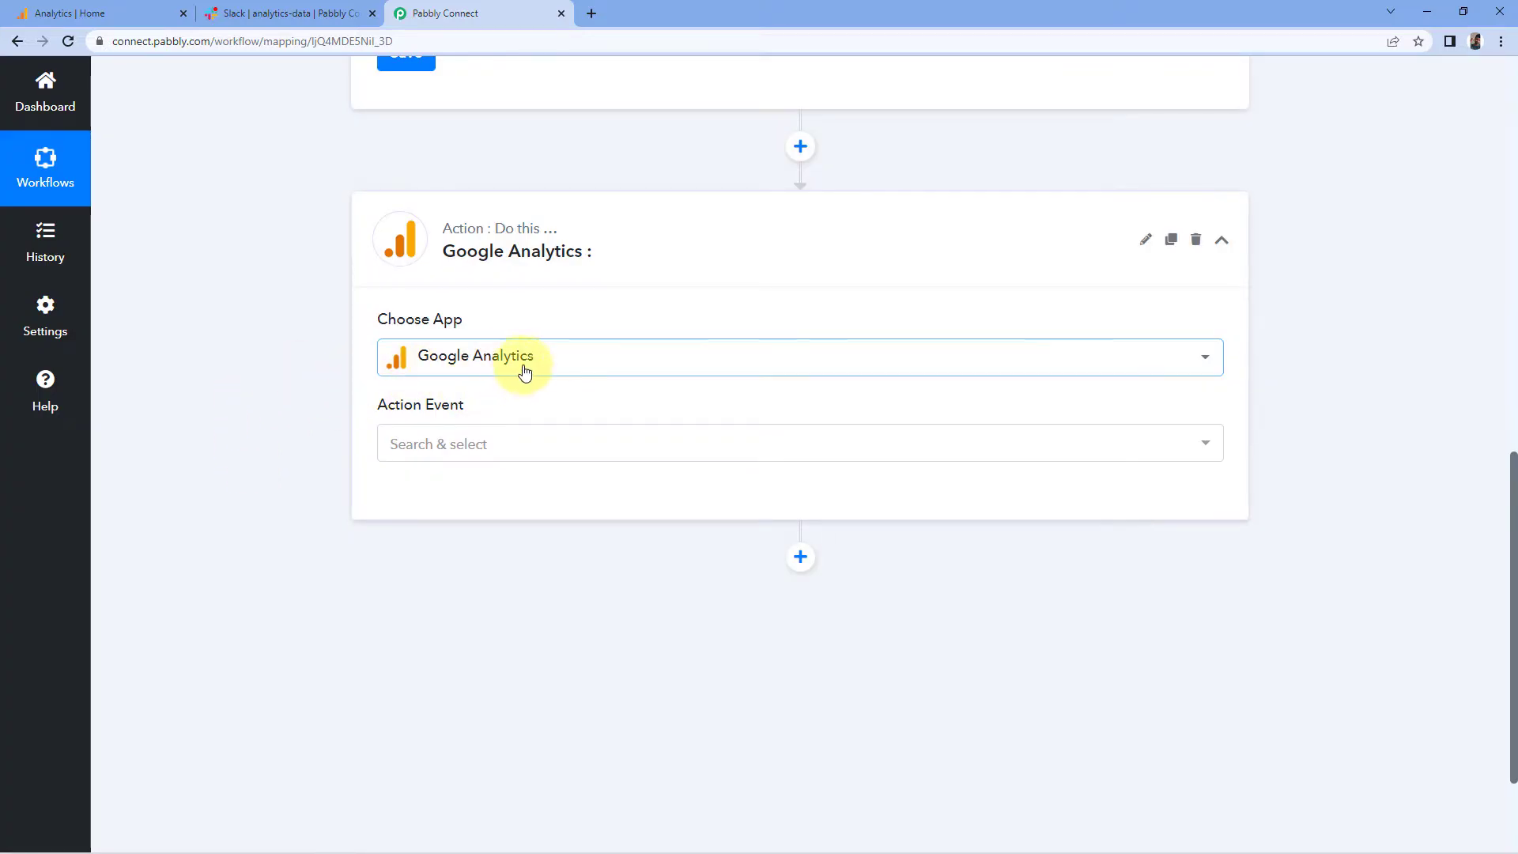
# Step: Set the Google Analytics action event to Run Report (GA4)
pyautogui.moveTo(446, 409)
pyautogui.click(434, 447)
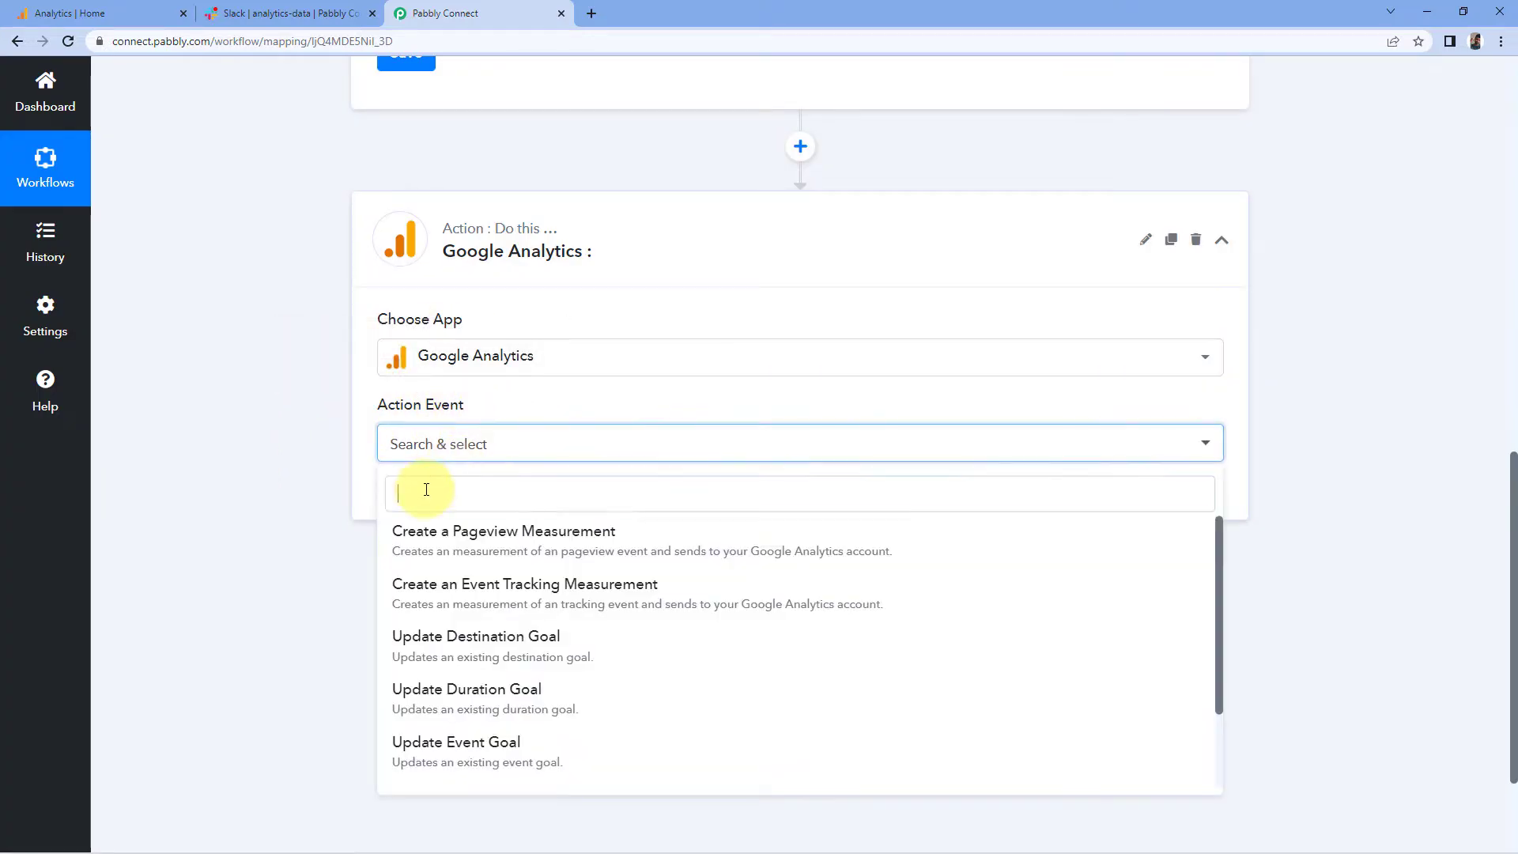
pyautogui.scroll(-2, 440, 560)
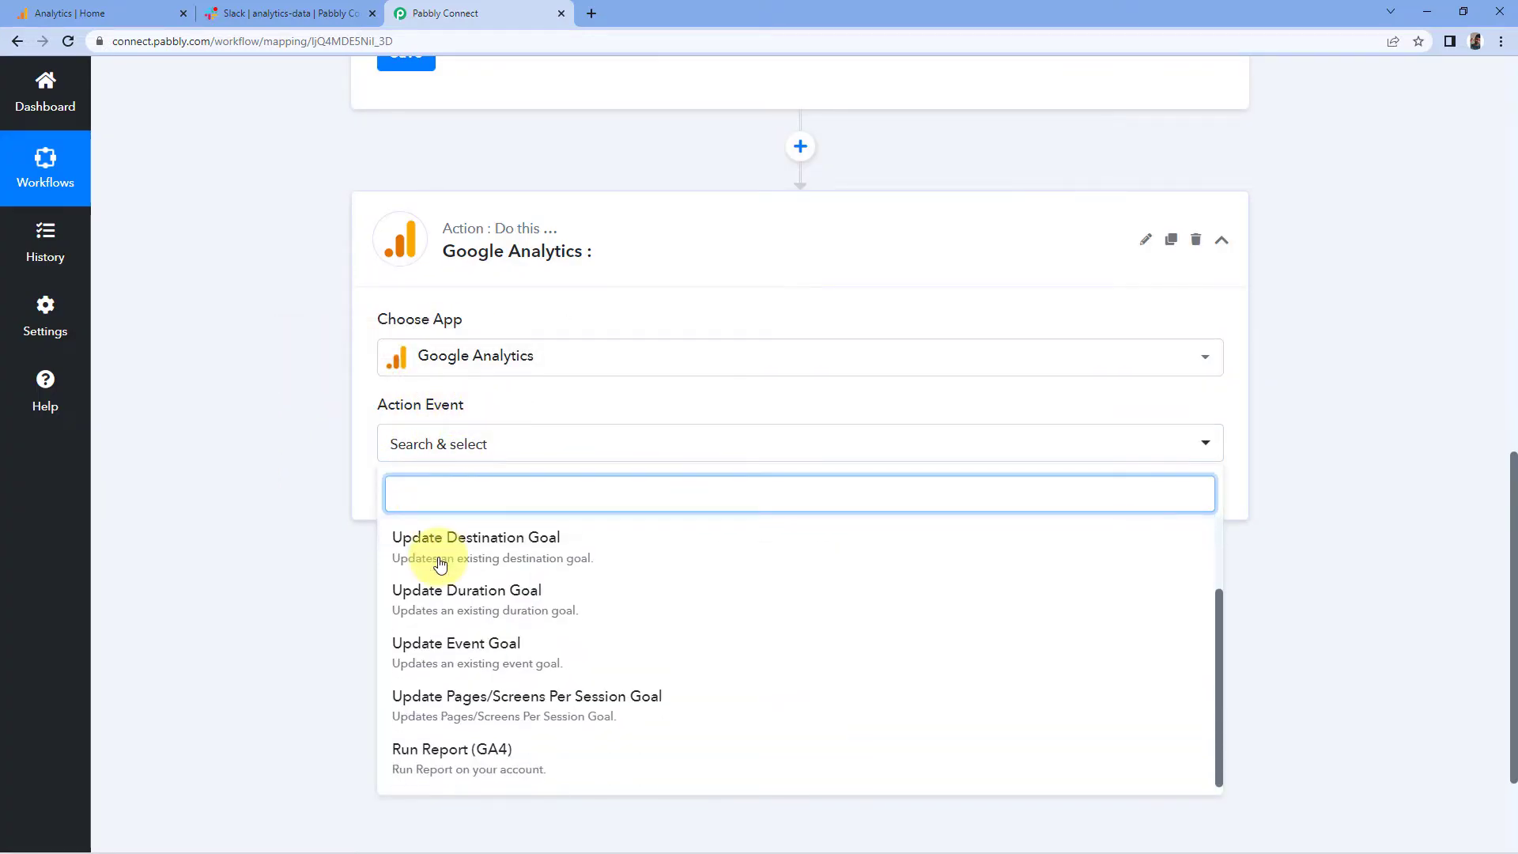
pyautogui.click(422, 752)
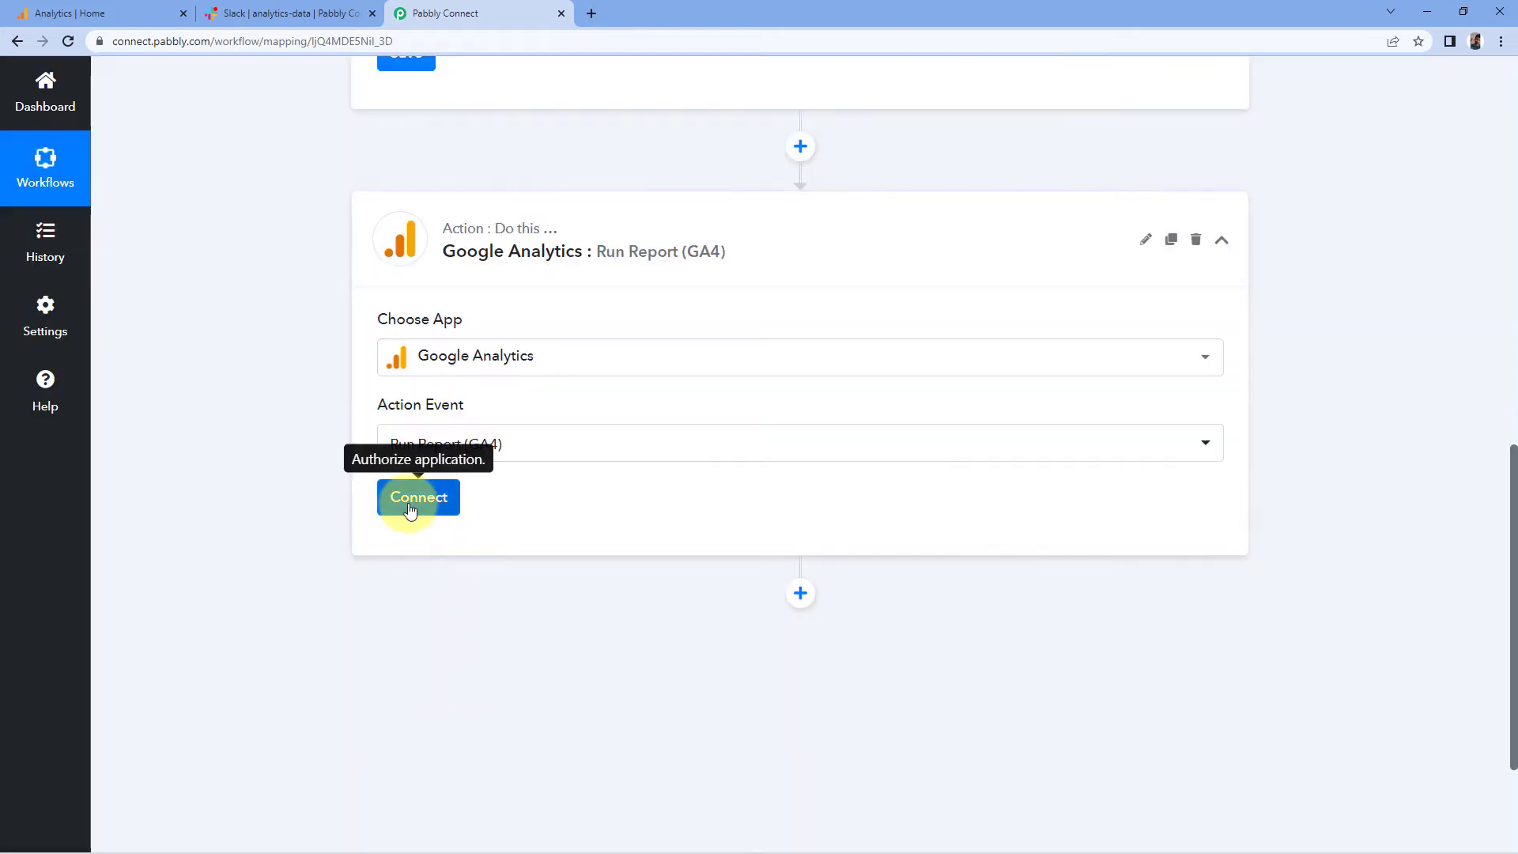
# Step: Add a new Google Analytics connection, authorising Pabbly Connect Analytics to access the listed Google account
pyautogui.click(403, 498)
pyautogui.click(706, 263)
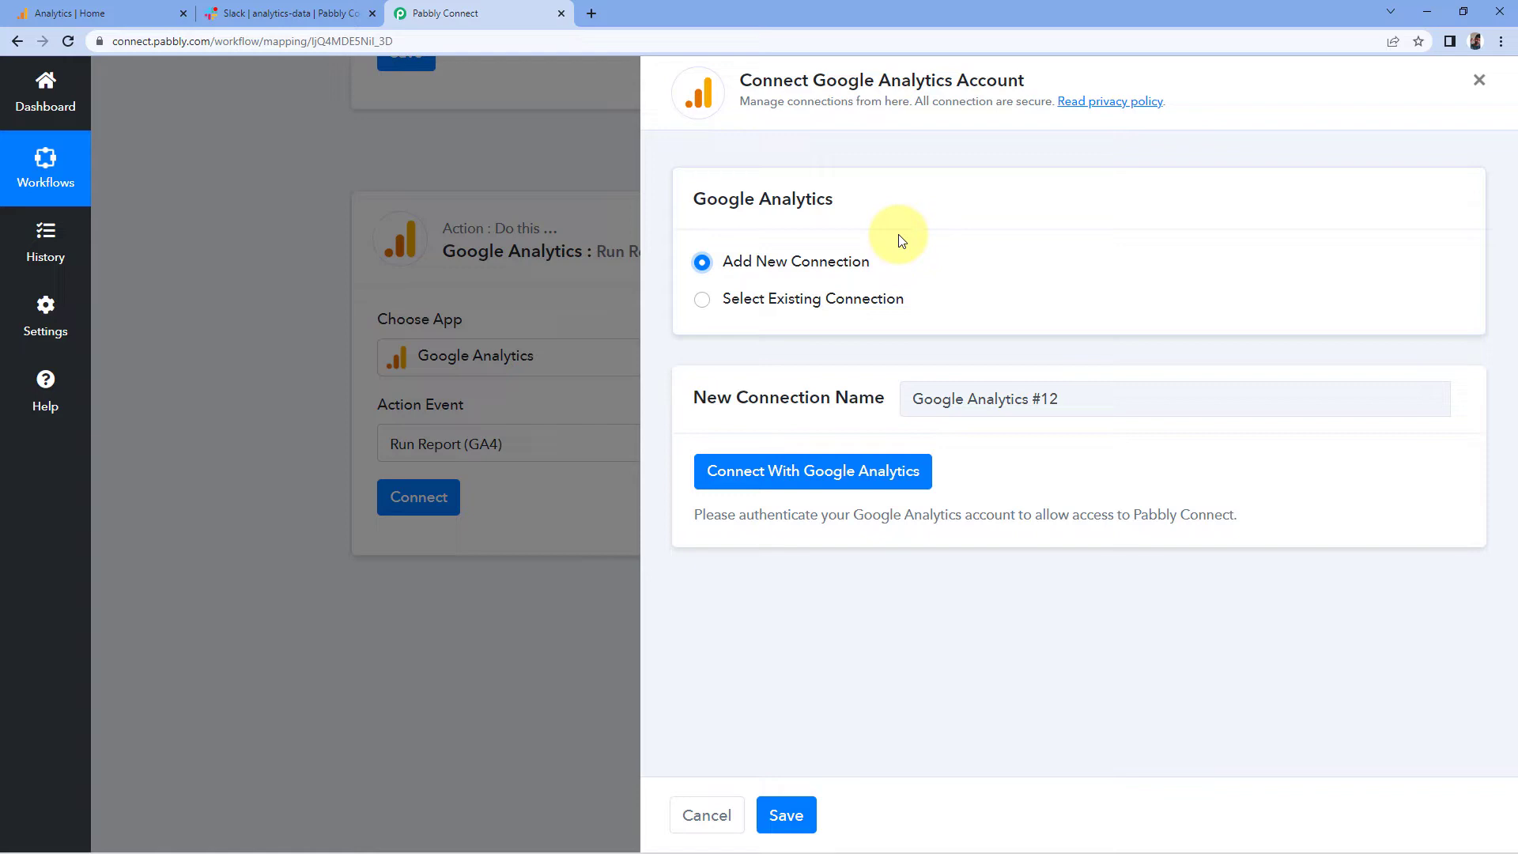
pyautogui.click(810, 484)
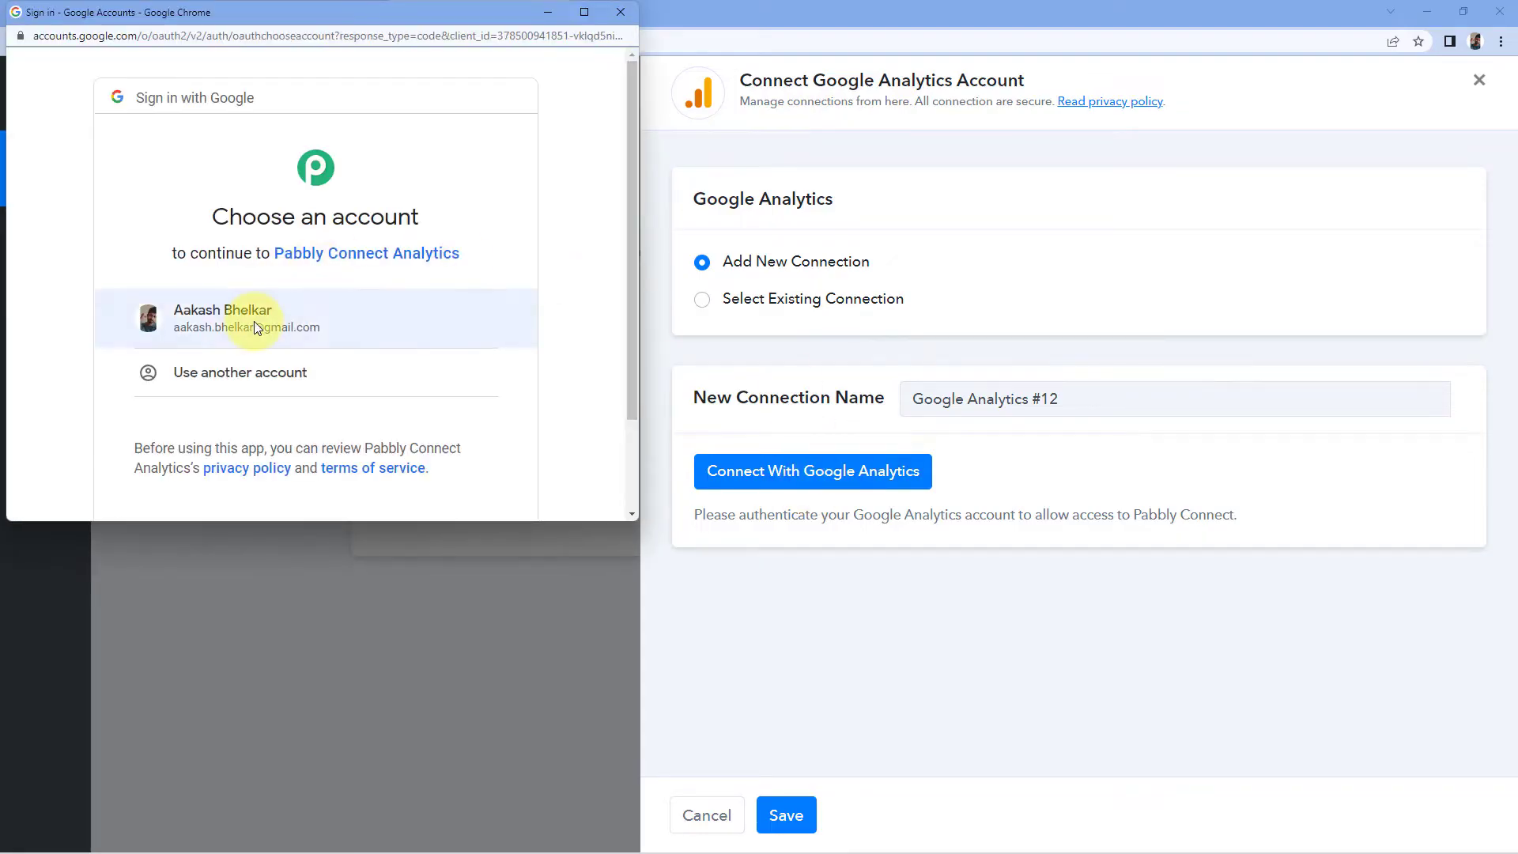
pyautogui.click(338, 308)
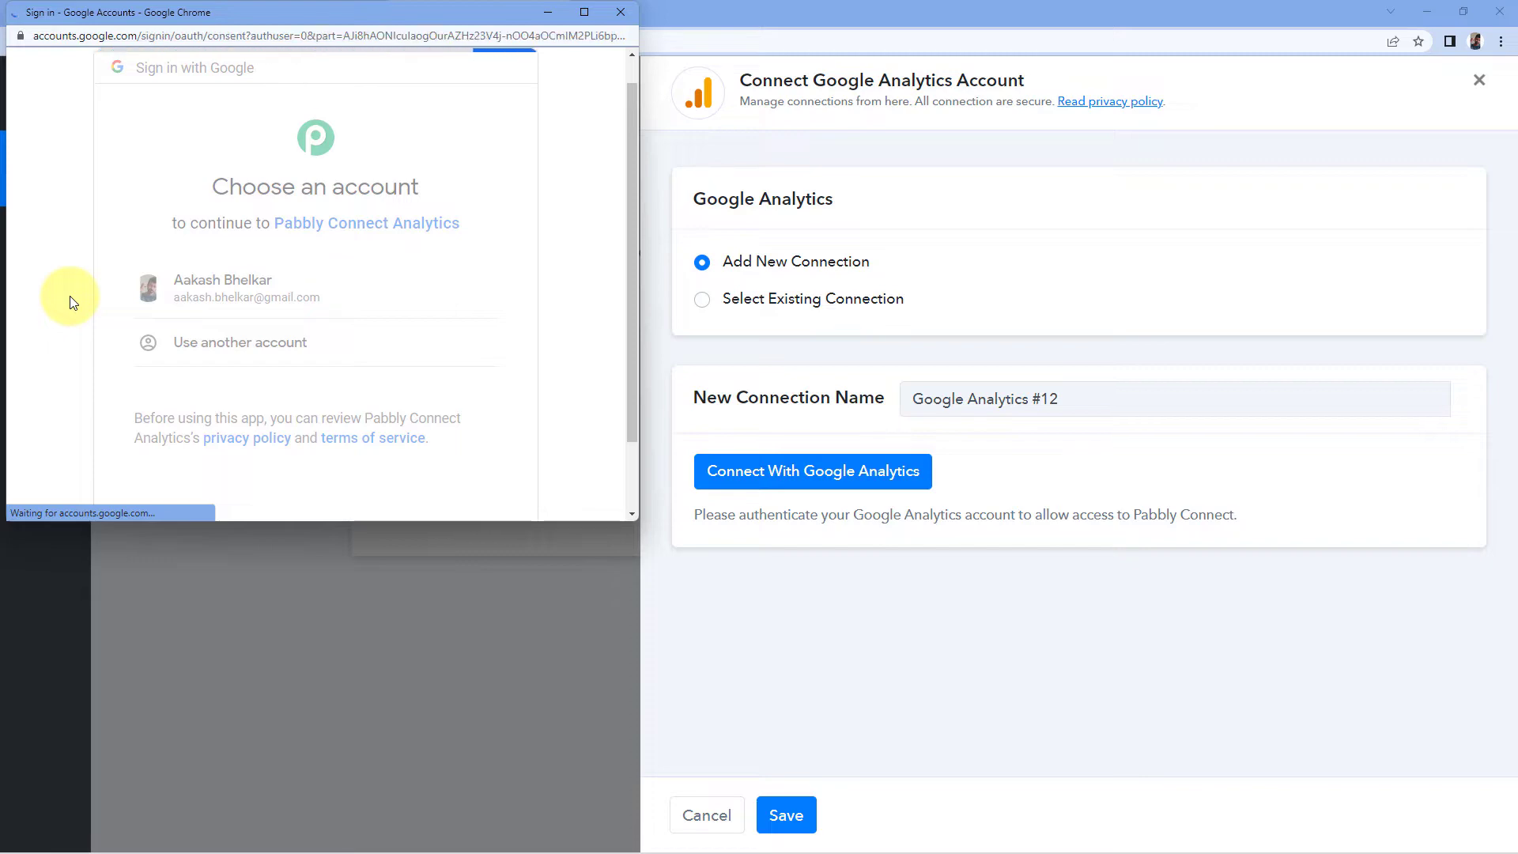
pyautogui.scroll(-5, 328, 324)
pyautogui.click(405, 390)
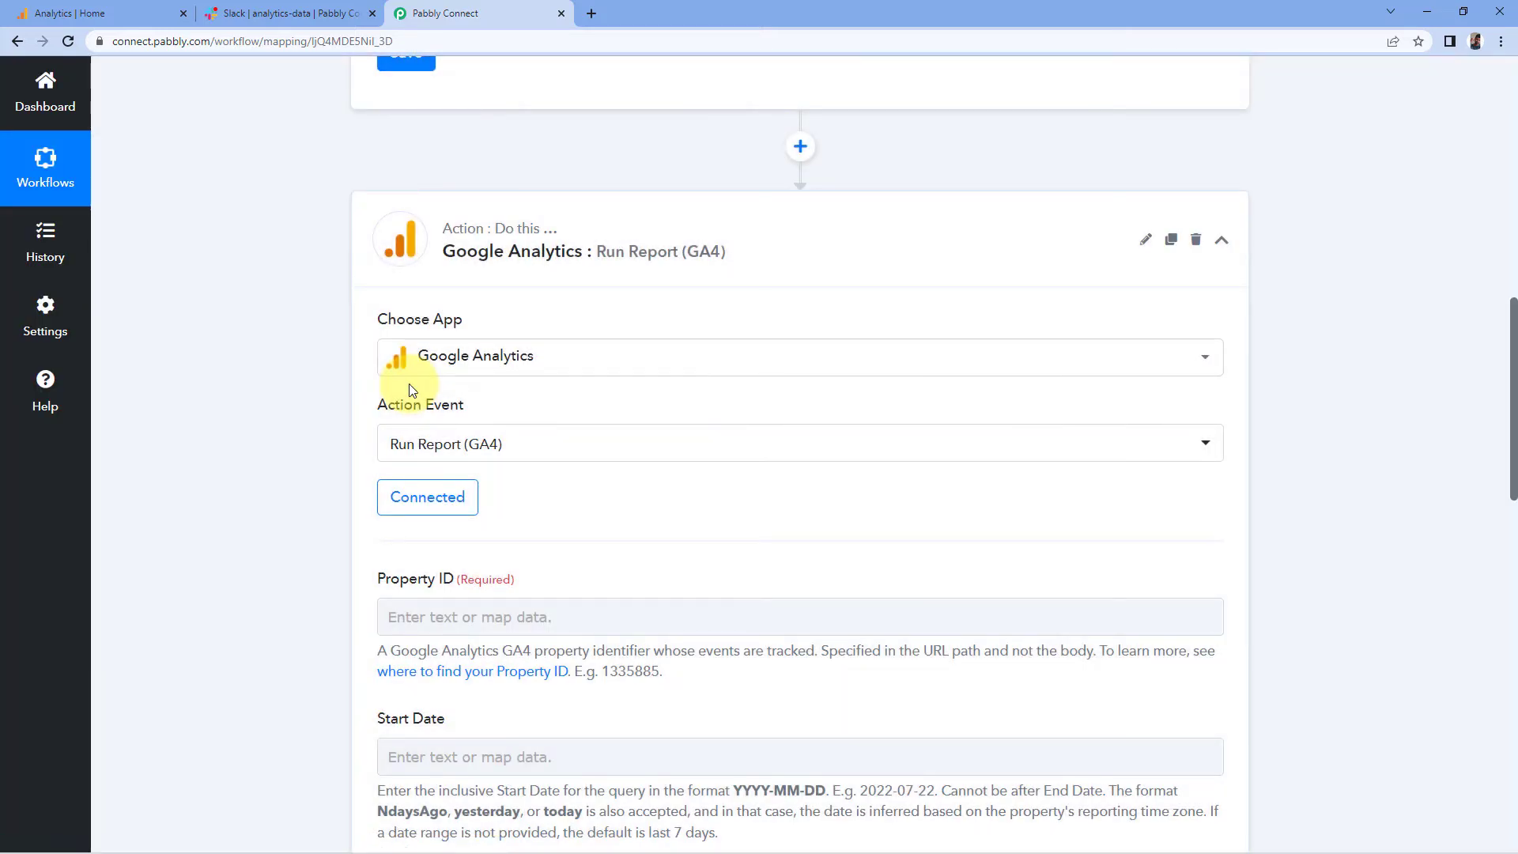
# Step: In Google Analytics, open the Property Settings of the PC Testing property and copy its Property ID
pyautogui.scroll(-2, 318, 407)
pyautogui.scroll(-2, 316, 411)
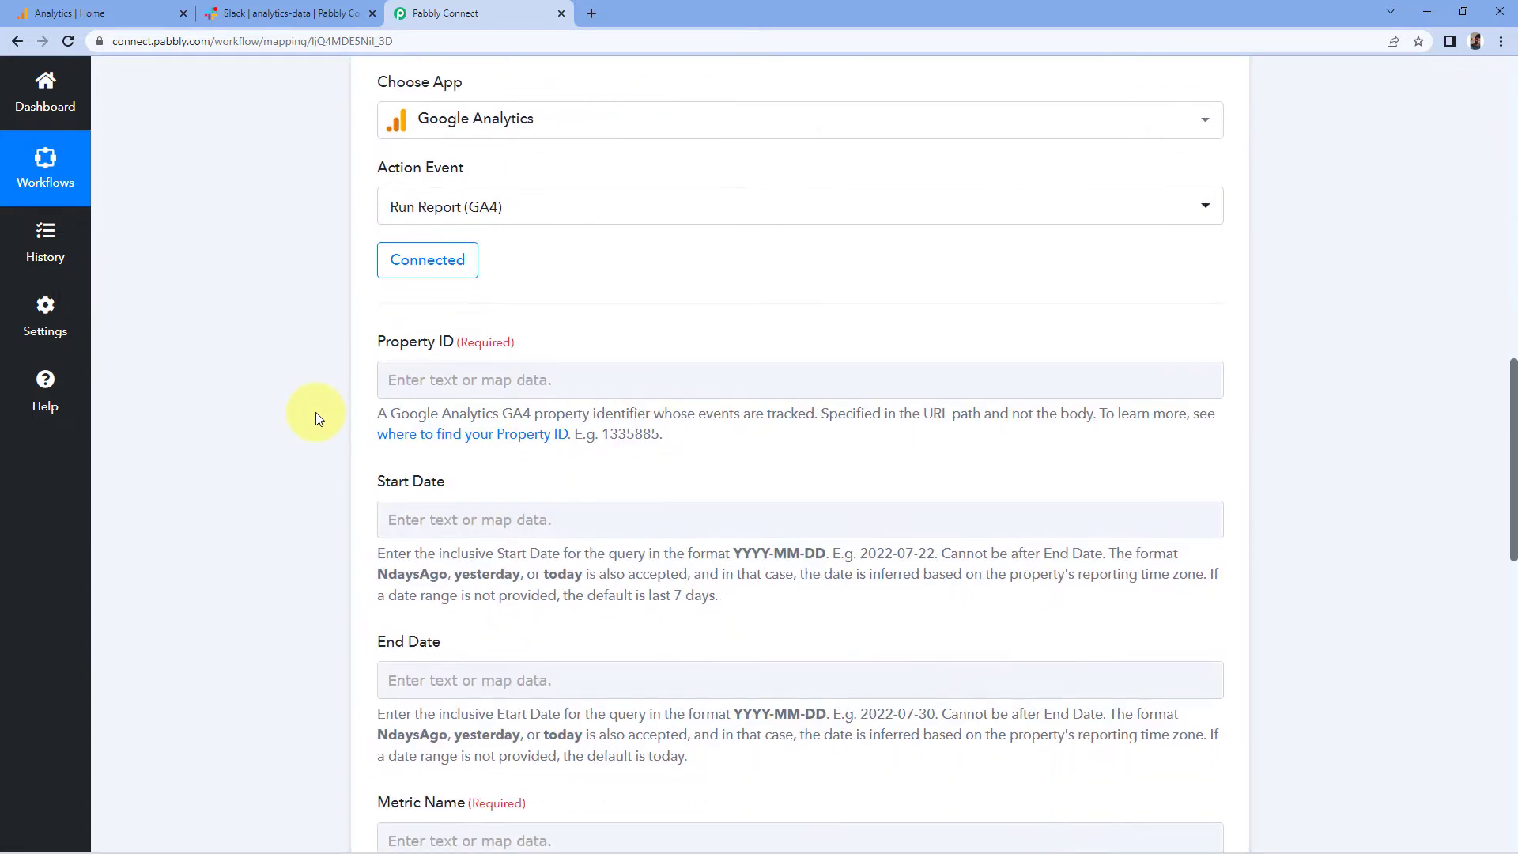
pyautogui.scroll(-3, 340, 300)
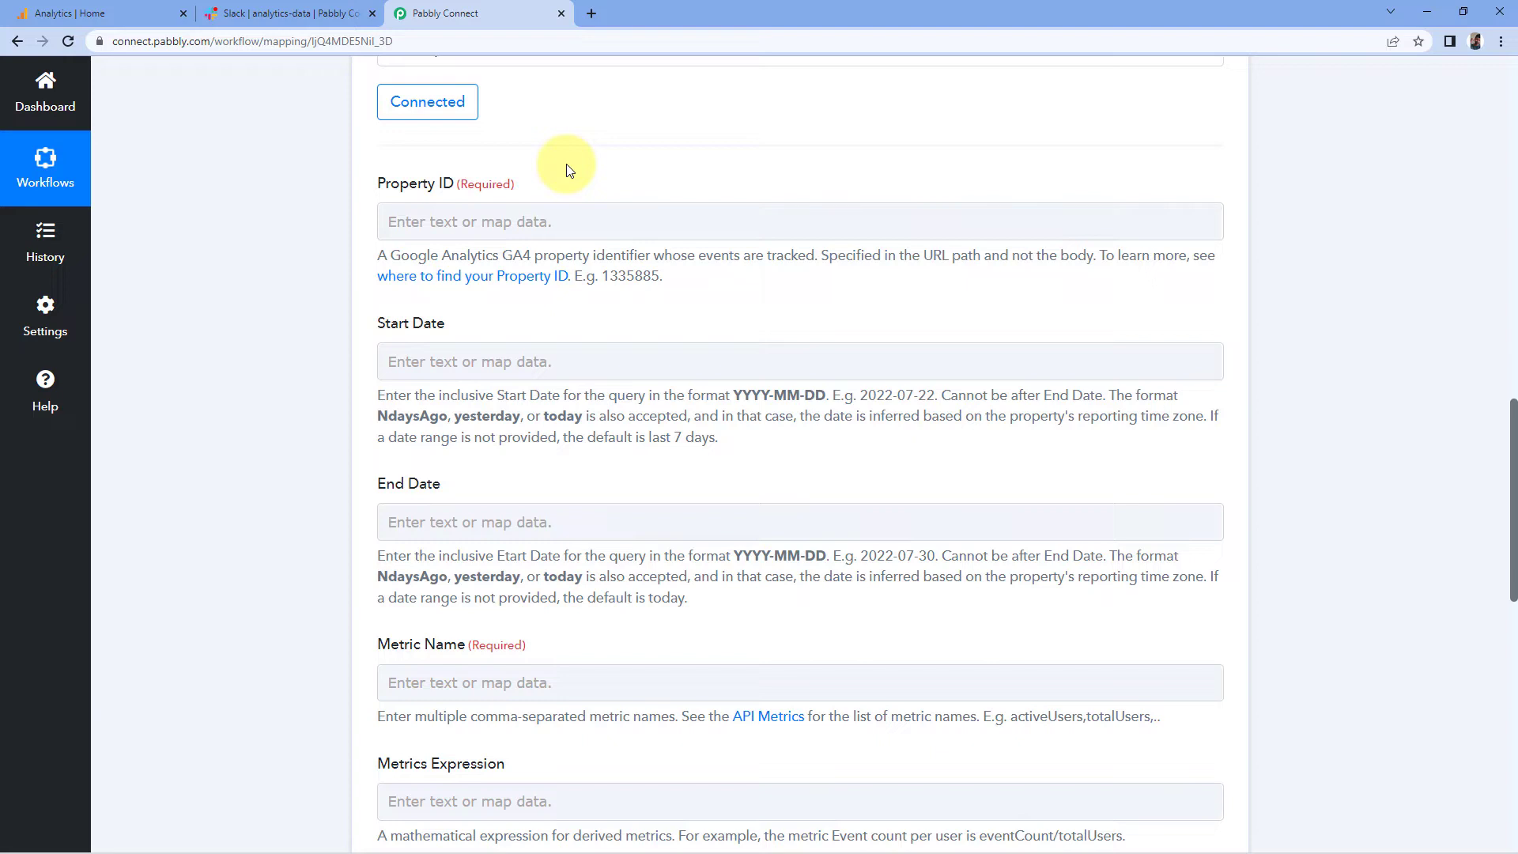
pyautogui.click(59, 14)
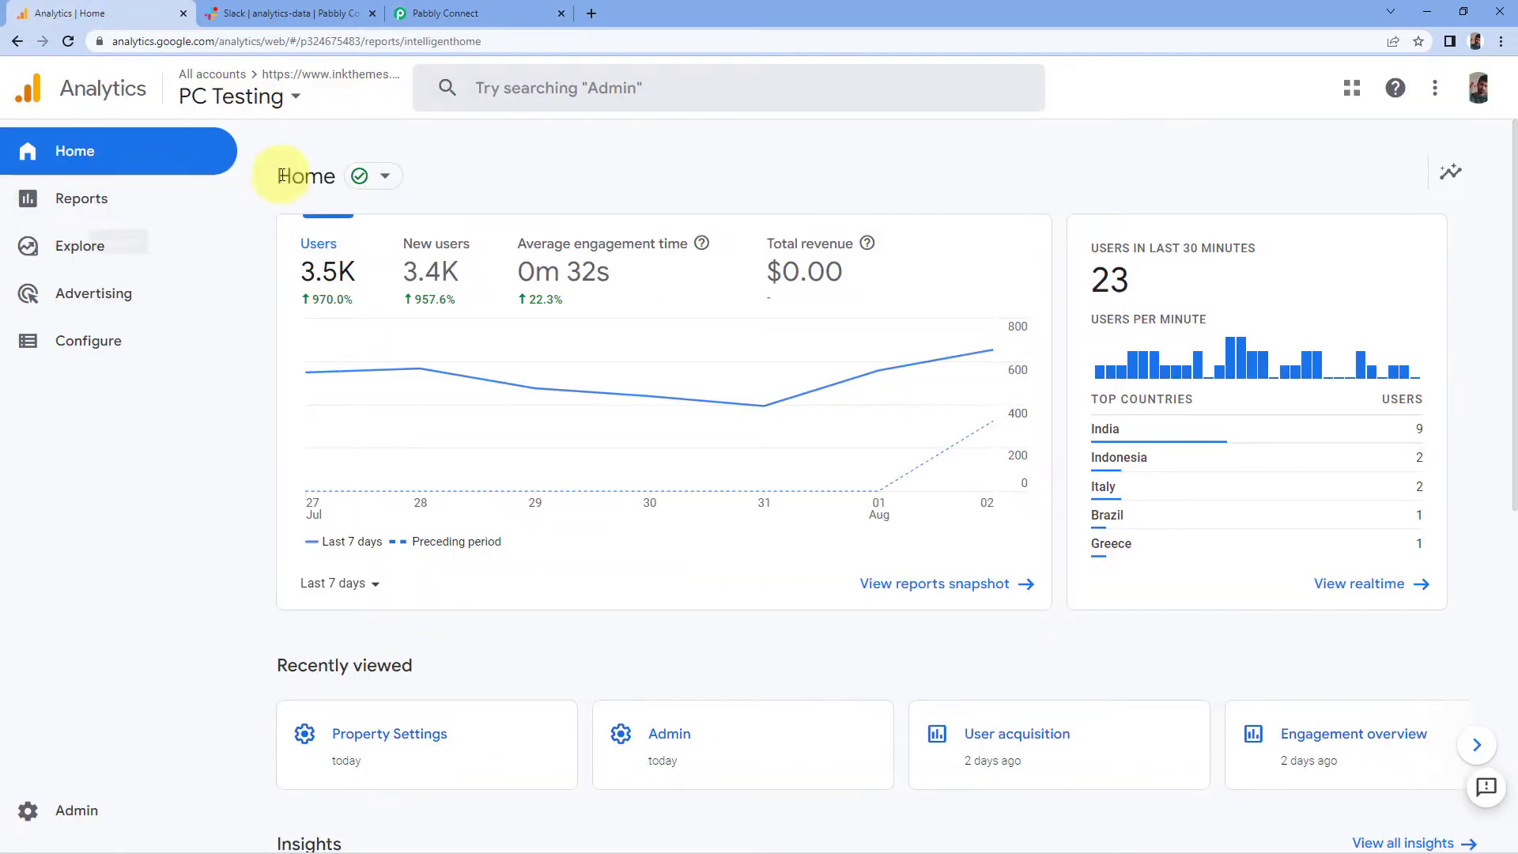
pyautogui.click(76, 815)
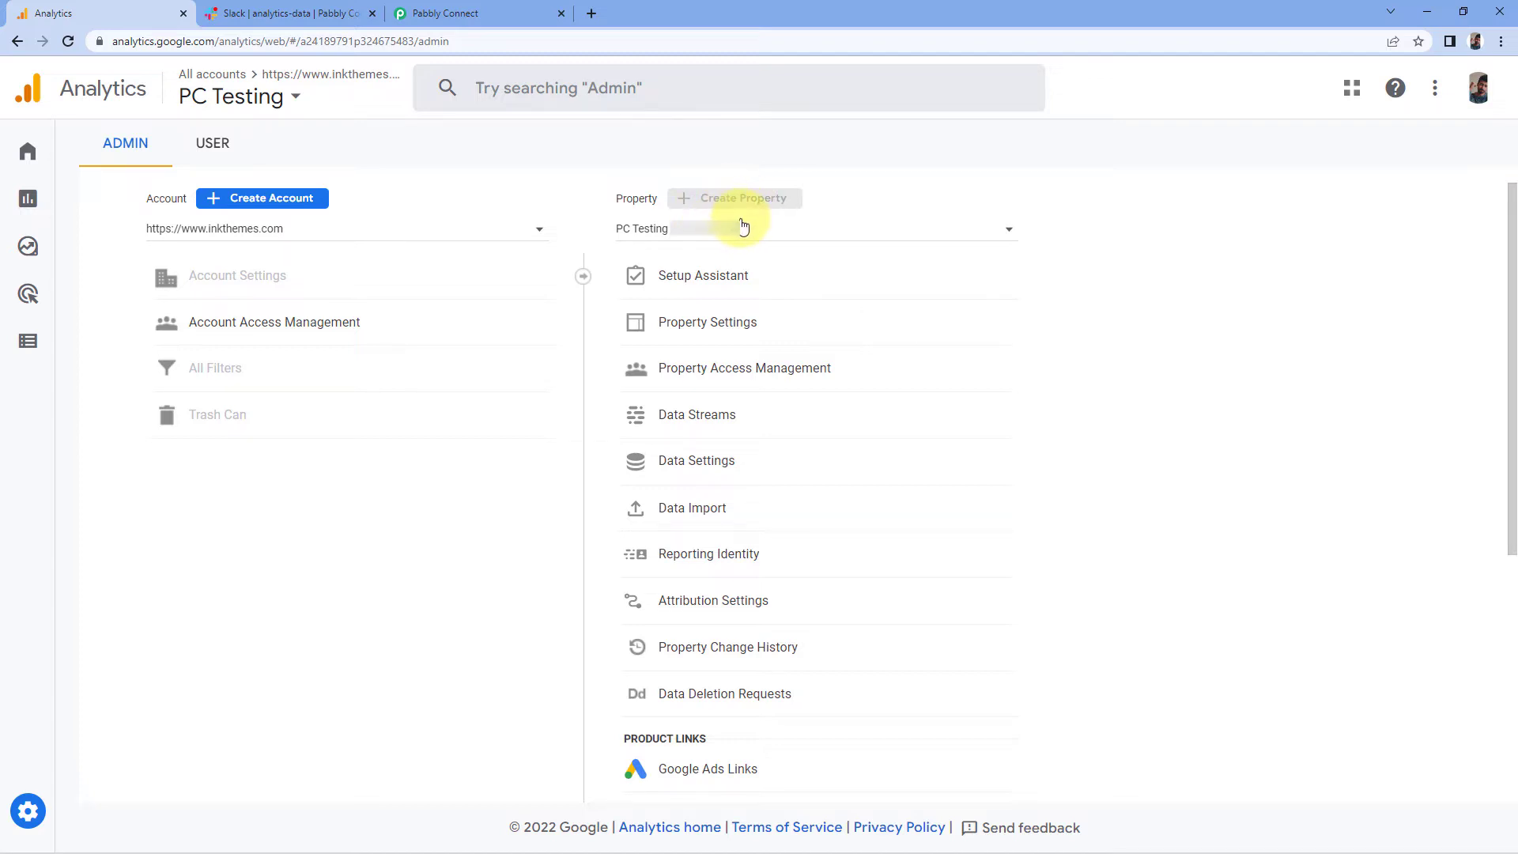
pyautogui.click(704, 323)
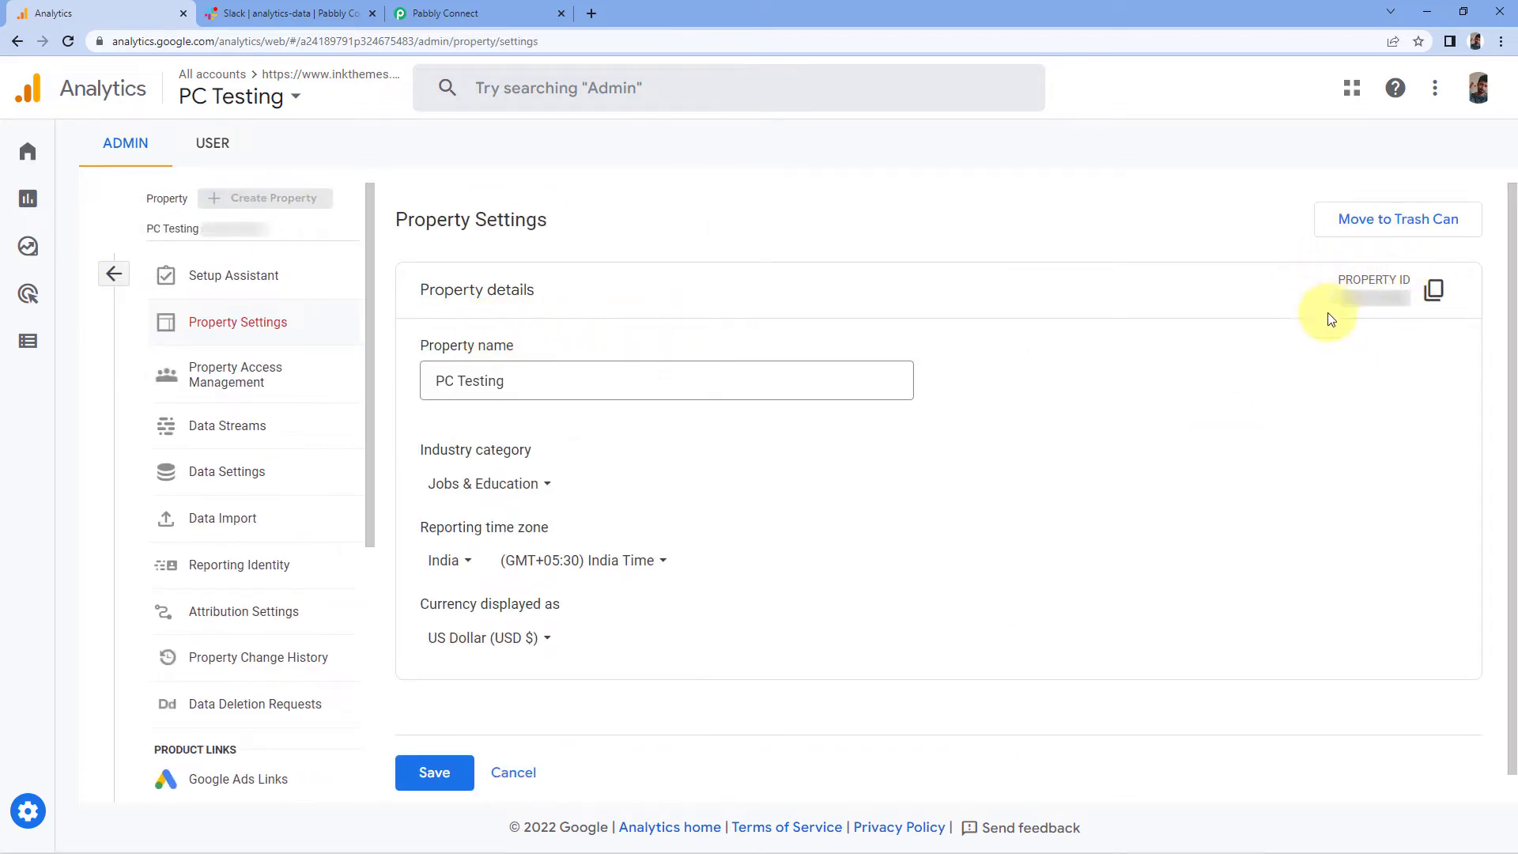
pyautogui.click(1432, 299)
# Step: Back in Pabbly Connect, paste the copied GA4 property identifier into the Run Report action's Property ID
pyautogui.click(432, 10)
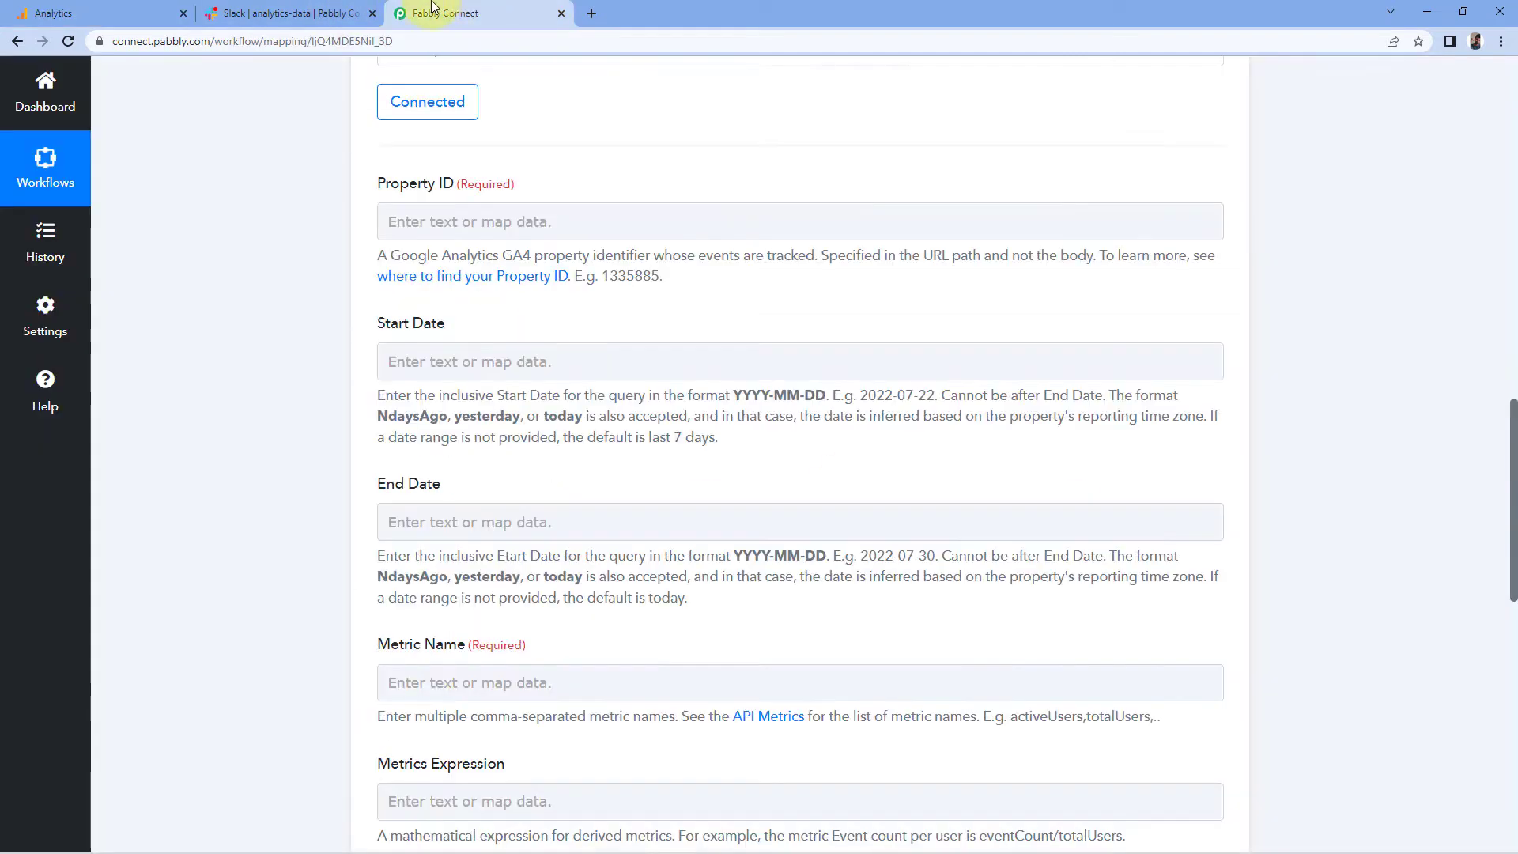
pyautogui.click(447, 226)
pyautogui.rightClick(444, 225)
pyautogui.click(488, 362)
pyautogui.click(305, 336)
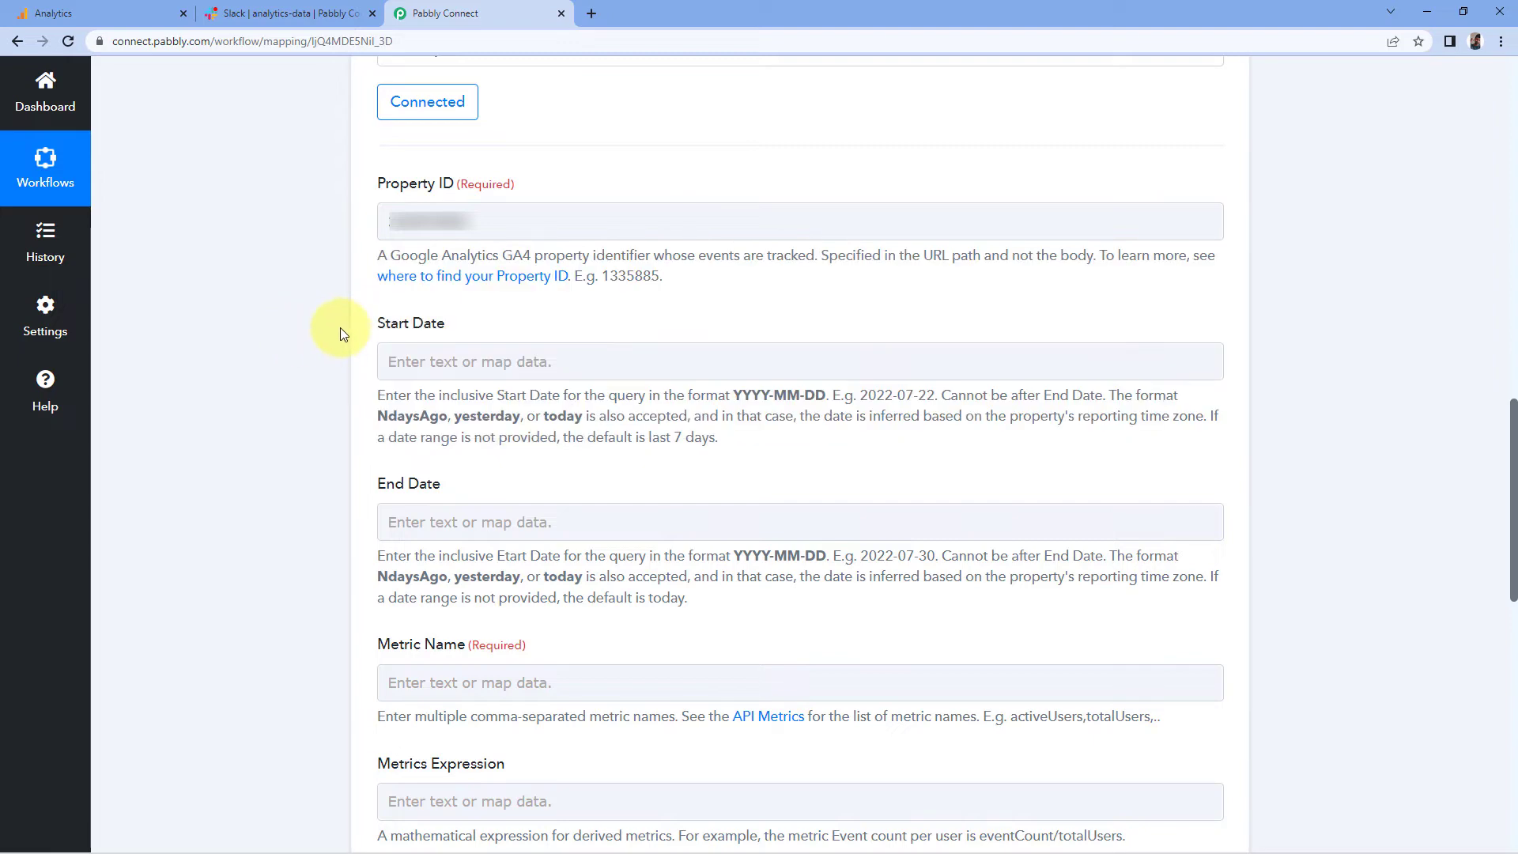
# Step: Set the report's Start Date to yesterday, copying the keyword from the field's description
pyautogui.scroll(-3, 340, 332)
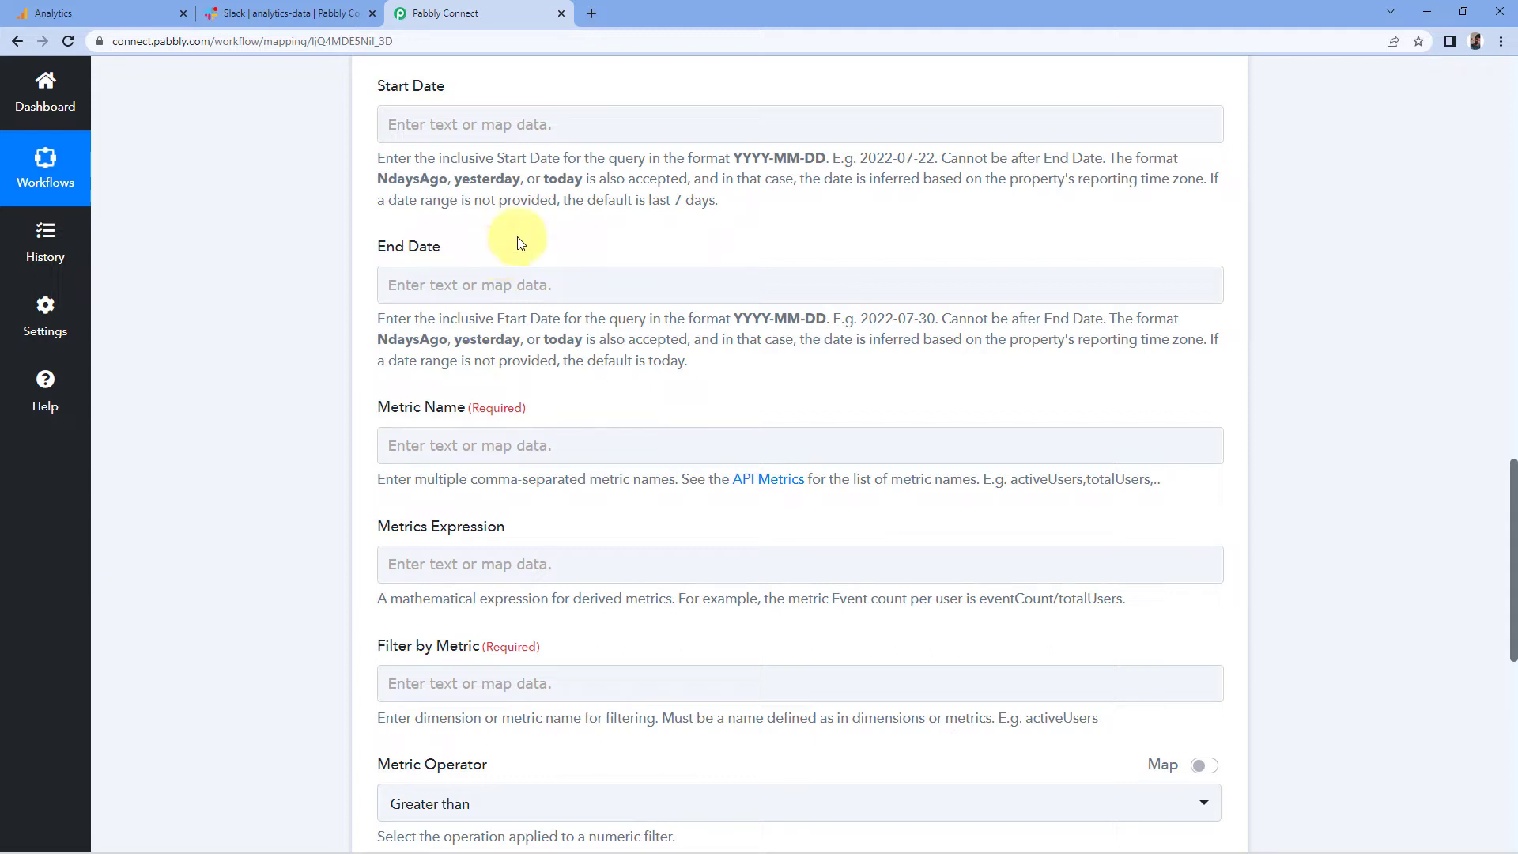
pyautogui.click(452, 120)
pyautogui.click(451, 282)
pyautogui.click(449, 128)
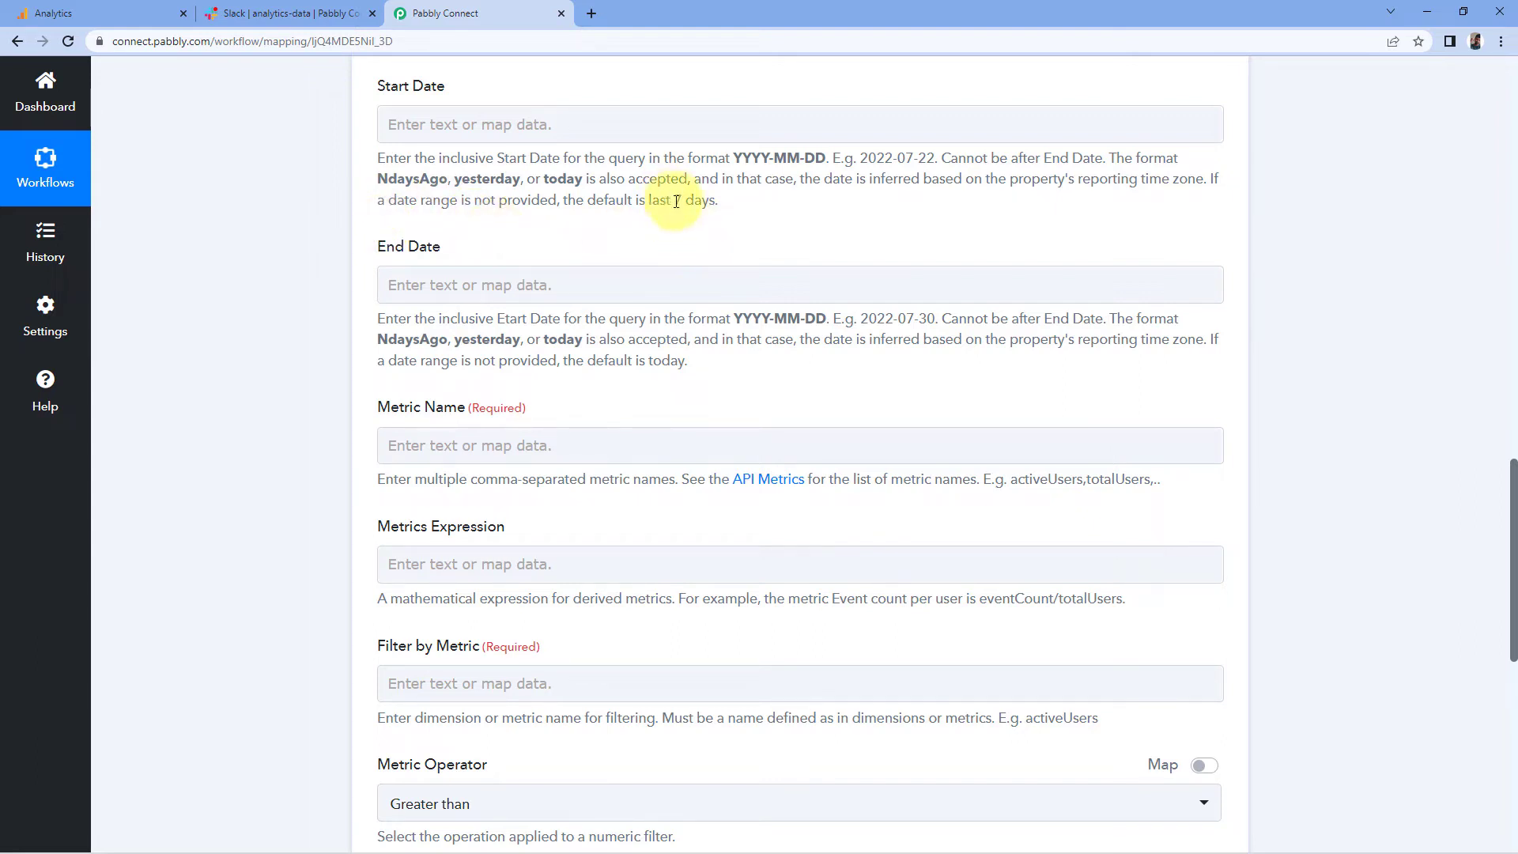
pyautogui.doubleClick(482, 178)
pyautogui.click(472, 128)
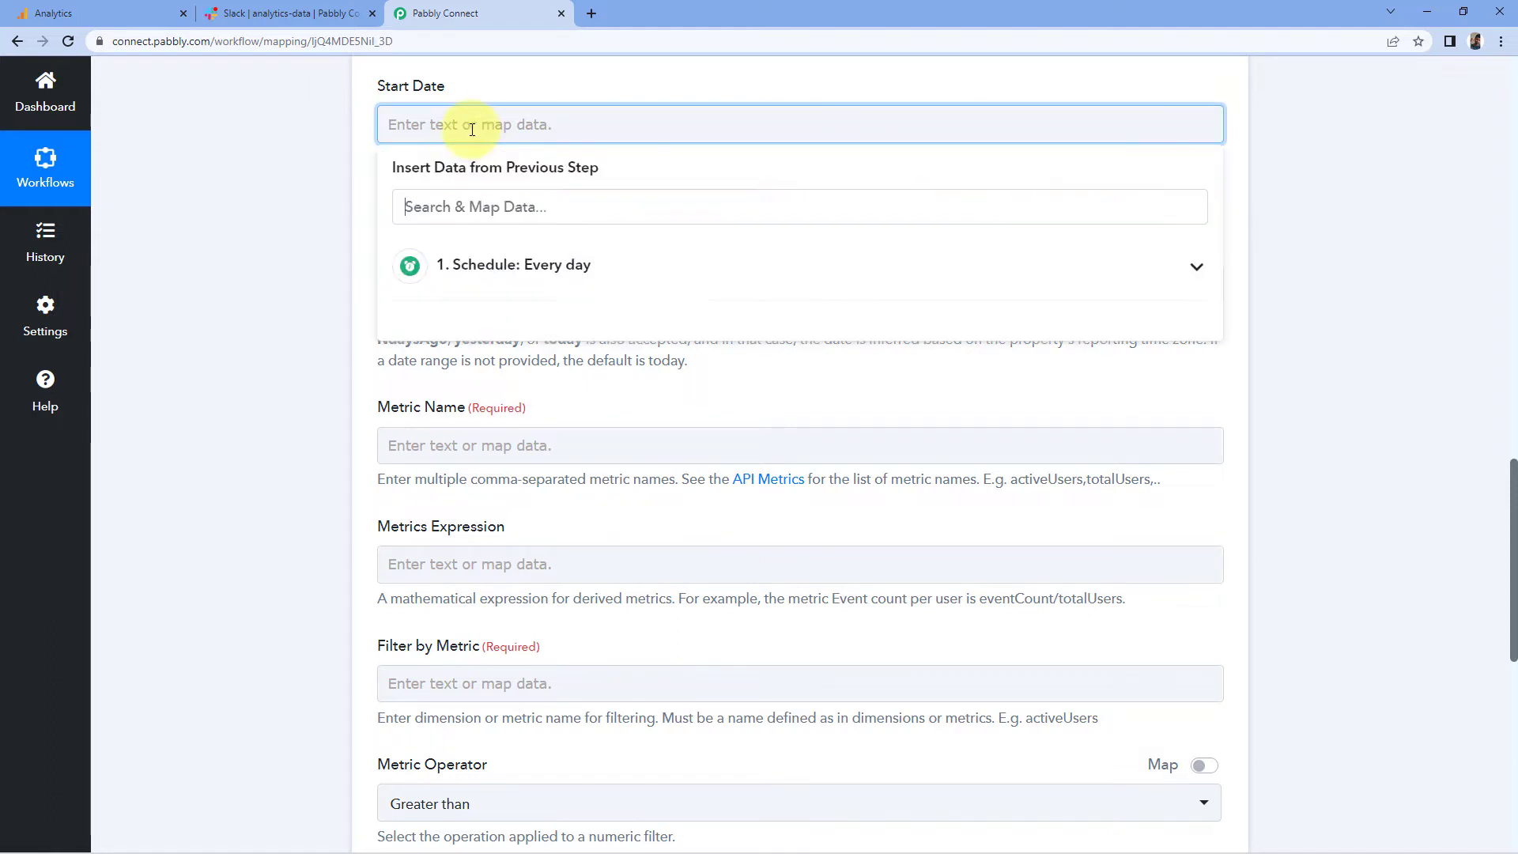
pyautogui.rightClick(475, 129)
pyautogui.click(510, 250)
pyautogui.click(330, 183)
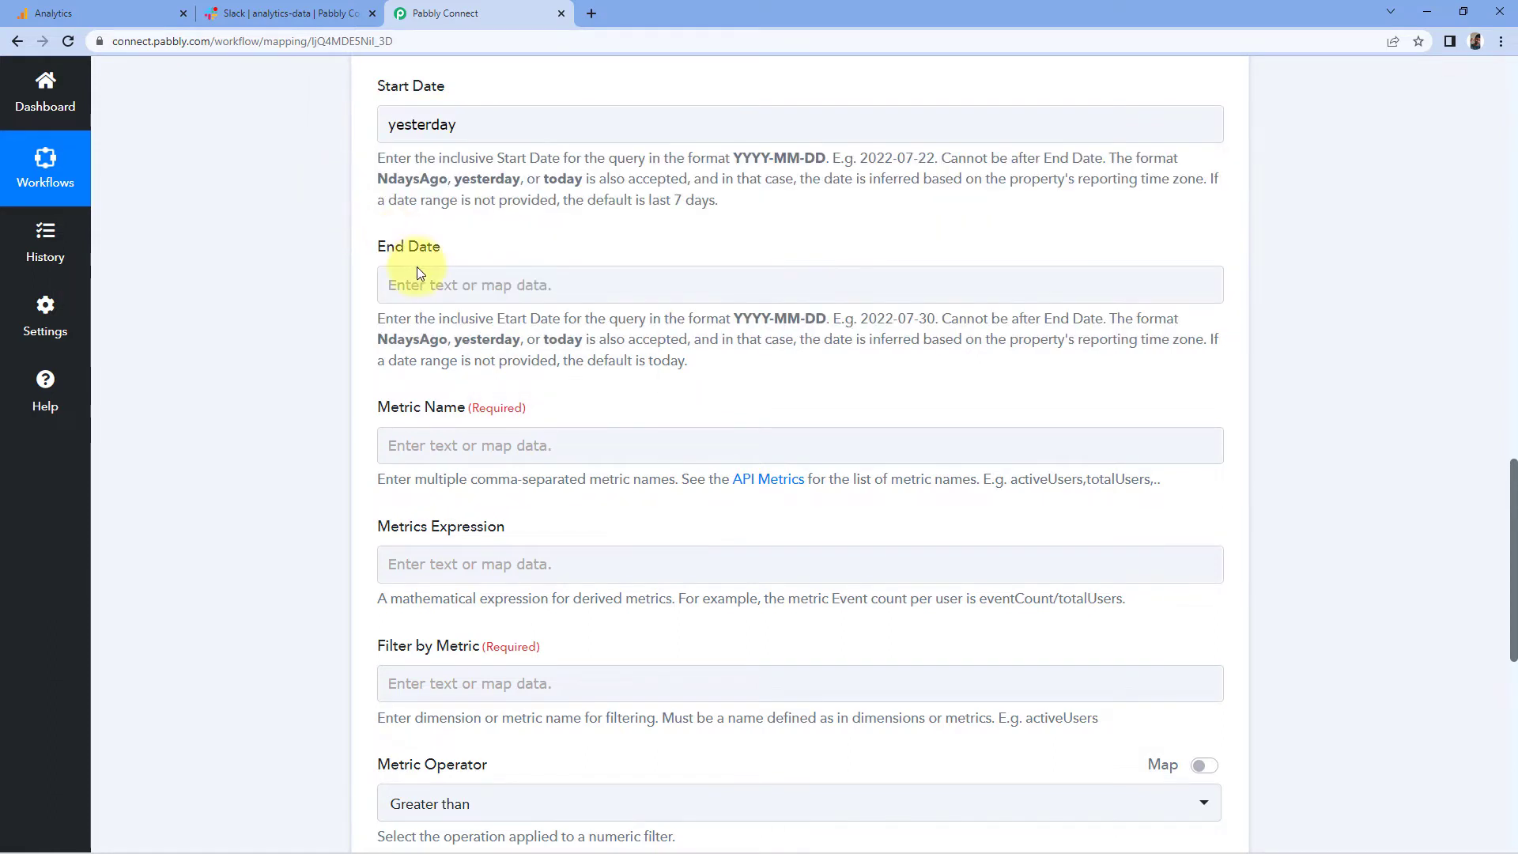
# Step: Set the report's End Date to yesterday
pyautogui.click(419, 283)
pyautogui.rightClick(400, 284)
pyautogui.click(487, 410)
pyautogui.click(356, 305)
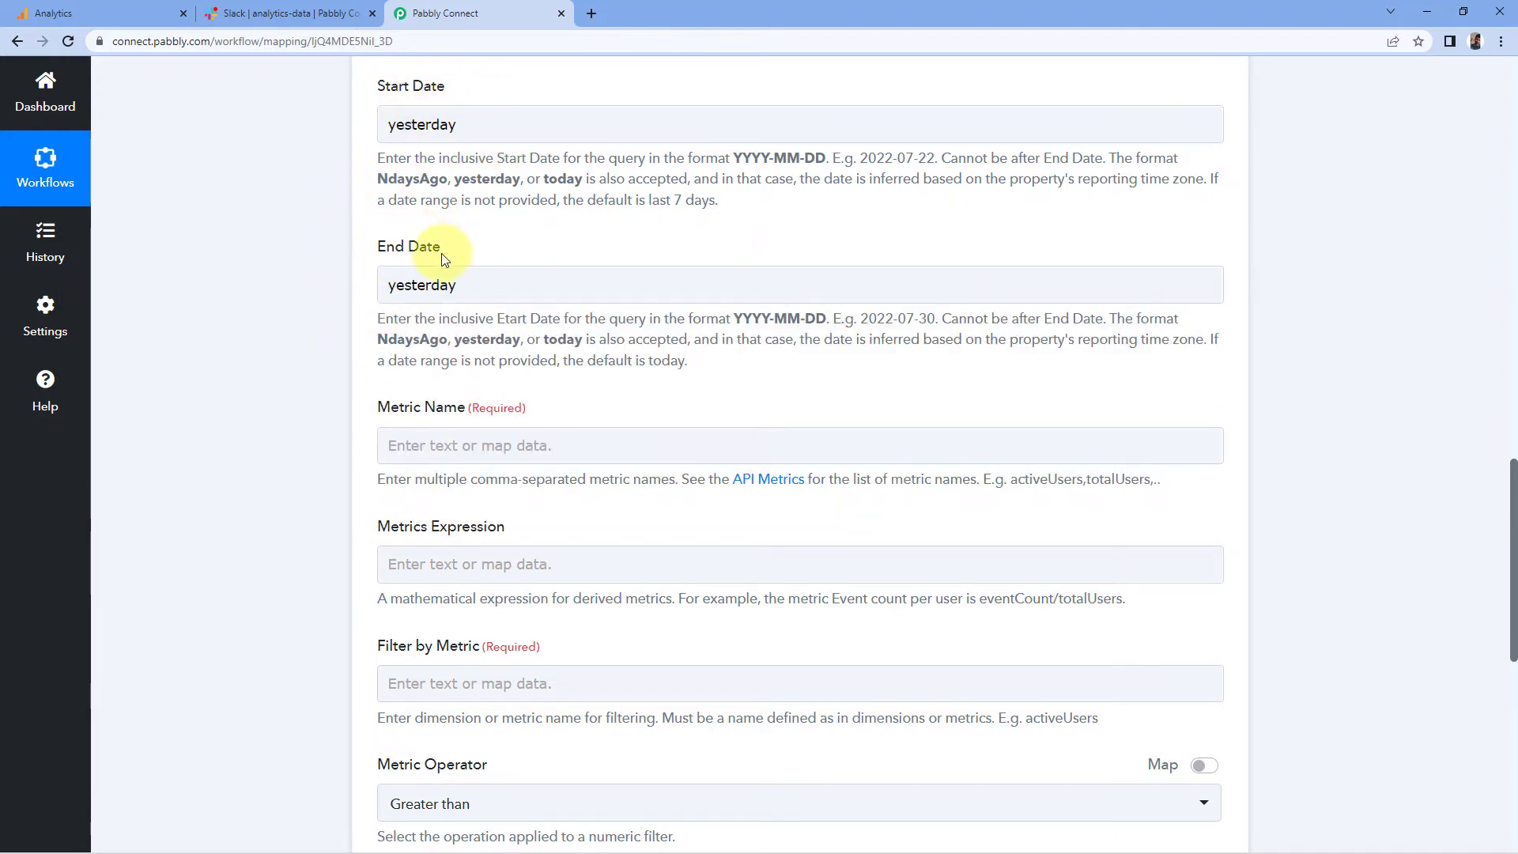
# Step: Open the API Metrics reference linked in the description of the Metric Name field
pyautogui.scroll(-1, 499, 245)
pyautogui.scroll(-2, 500, 245)
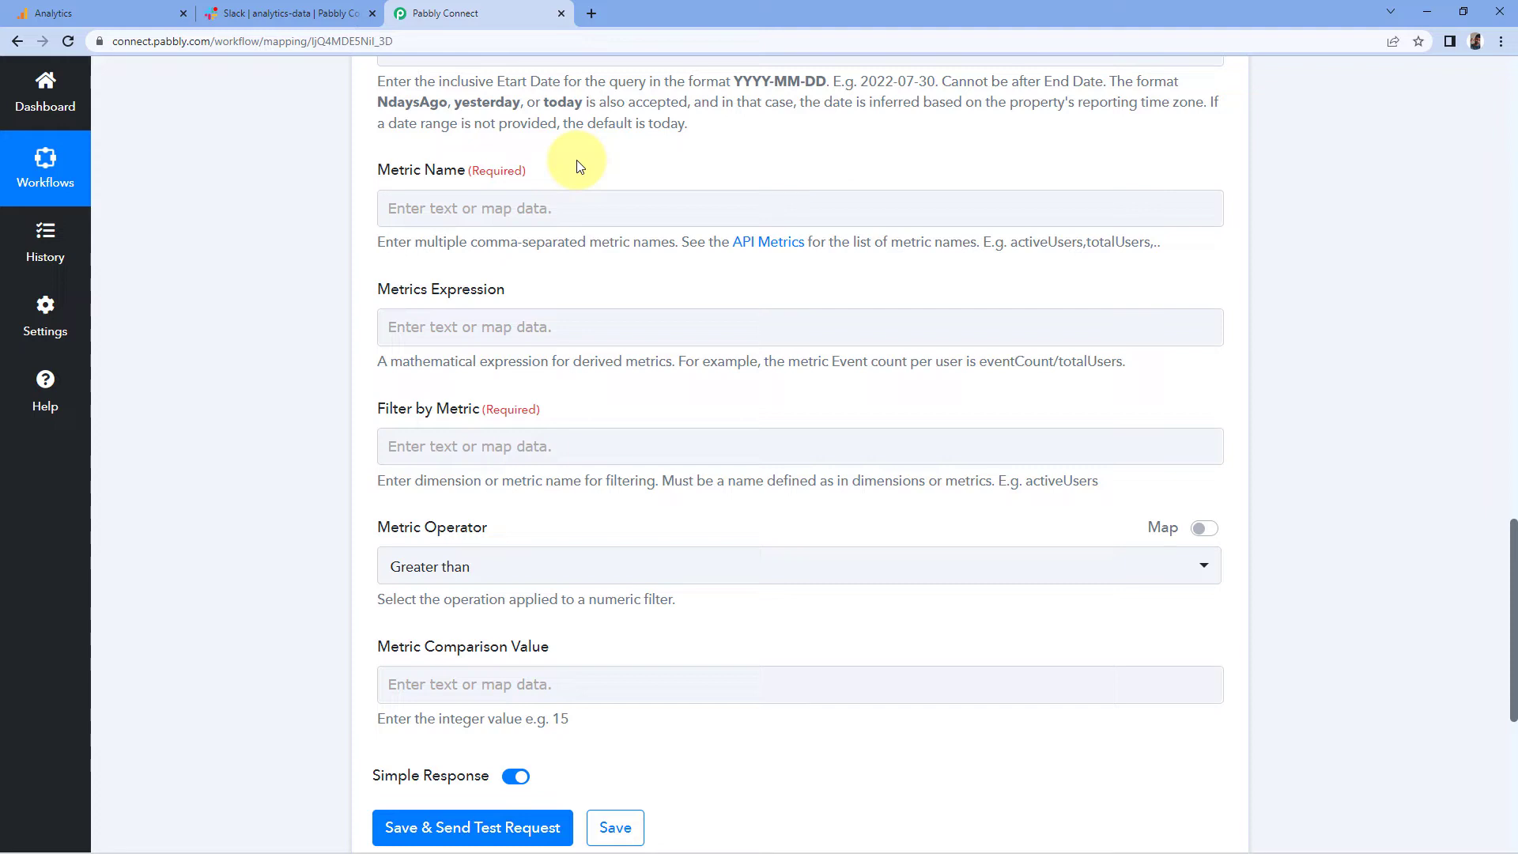
pyautogui.click(411, 205)
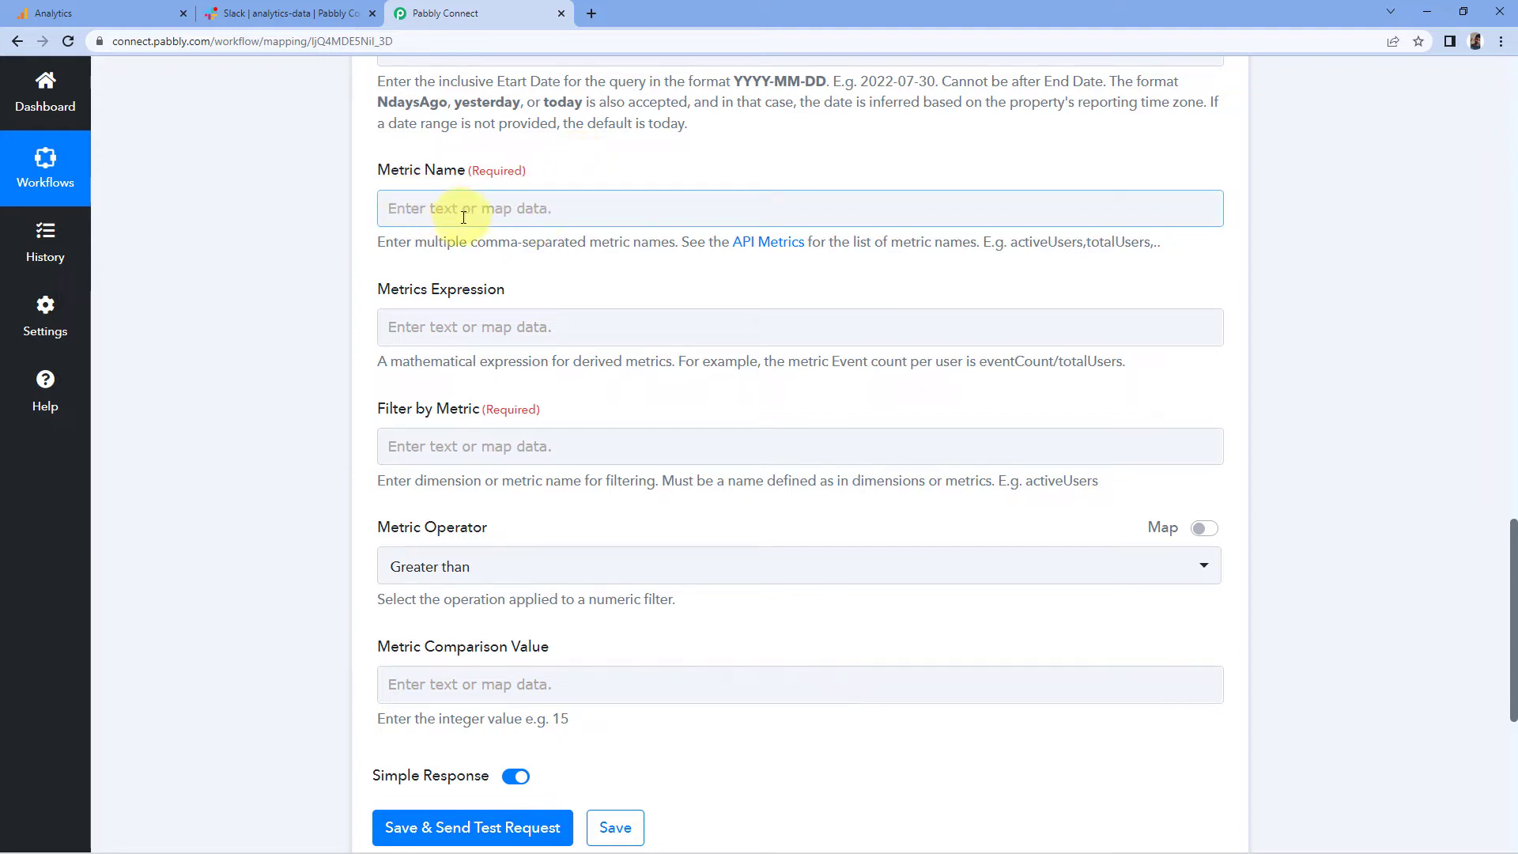
pyautogui.click(492, 259)
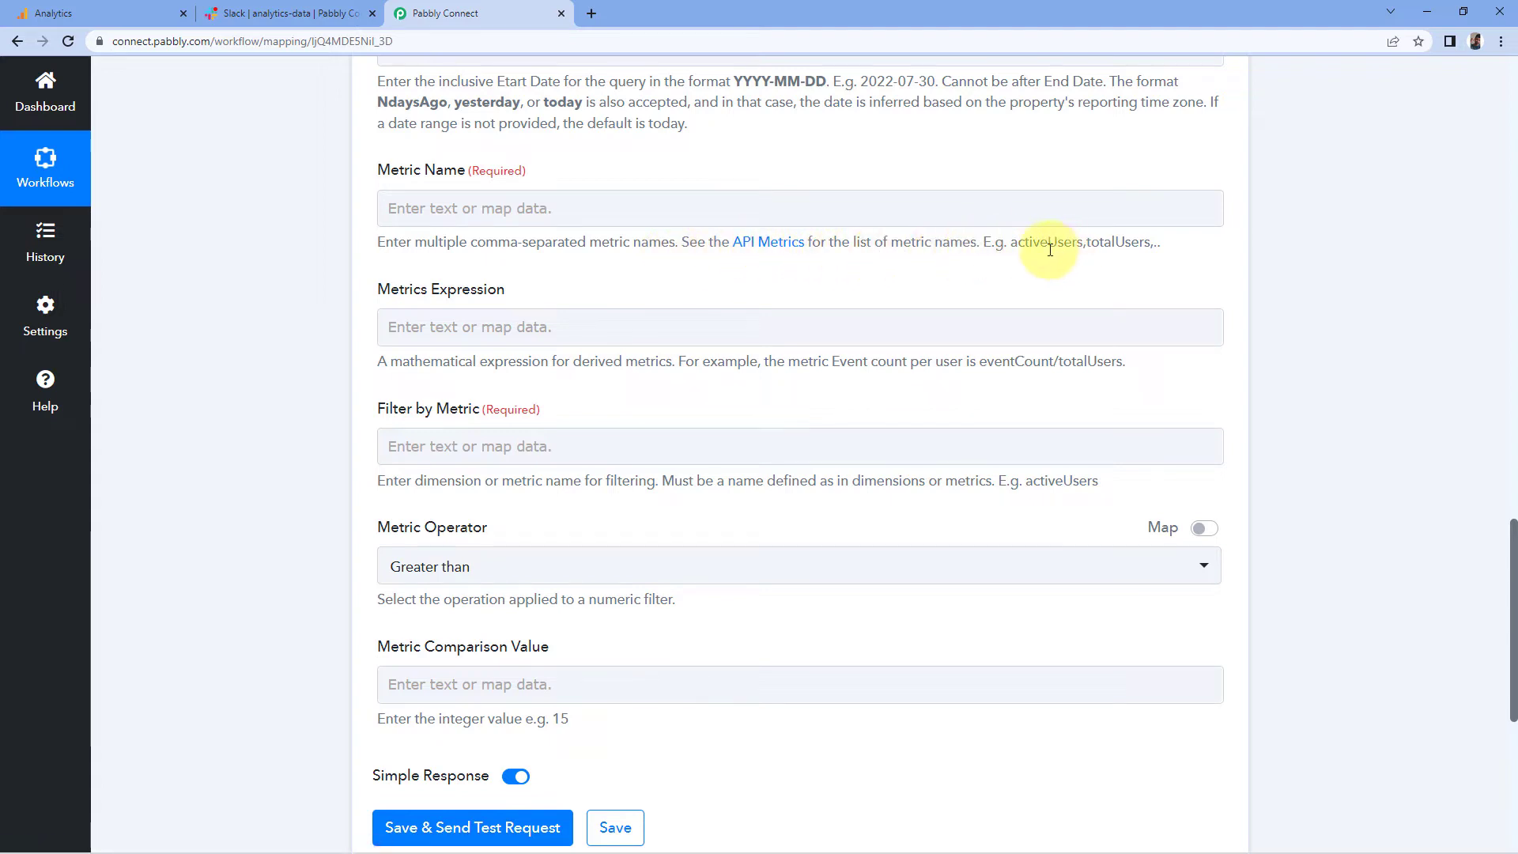
pyautogui.click(764, 242)
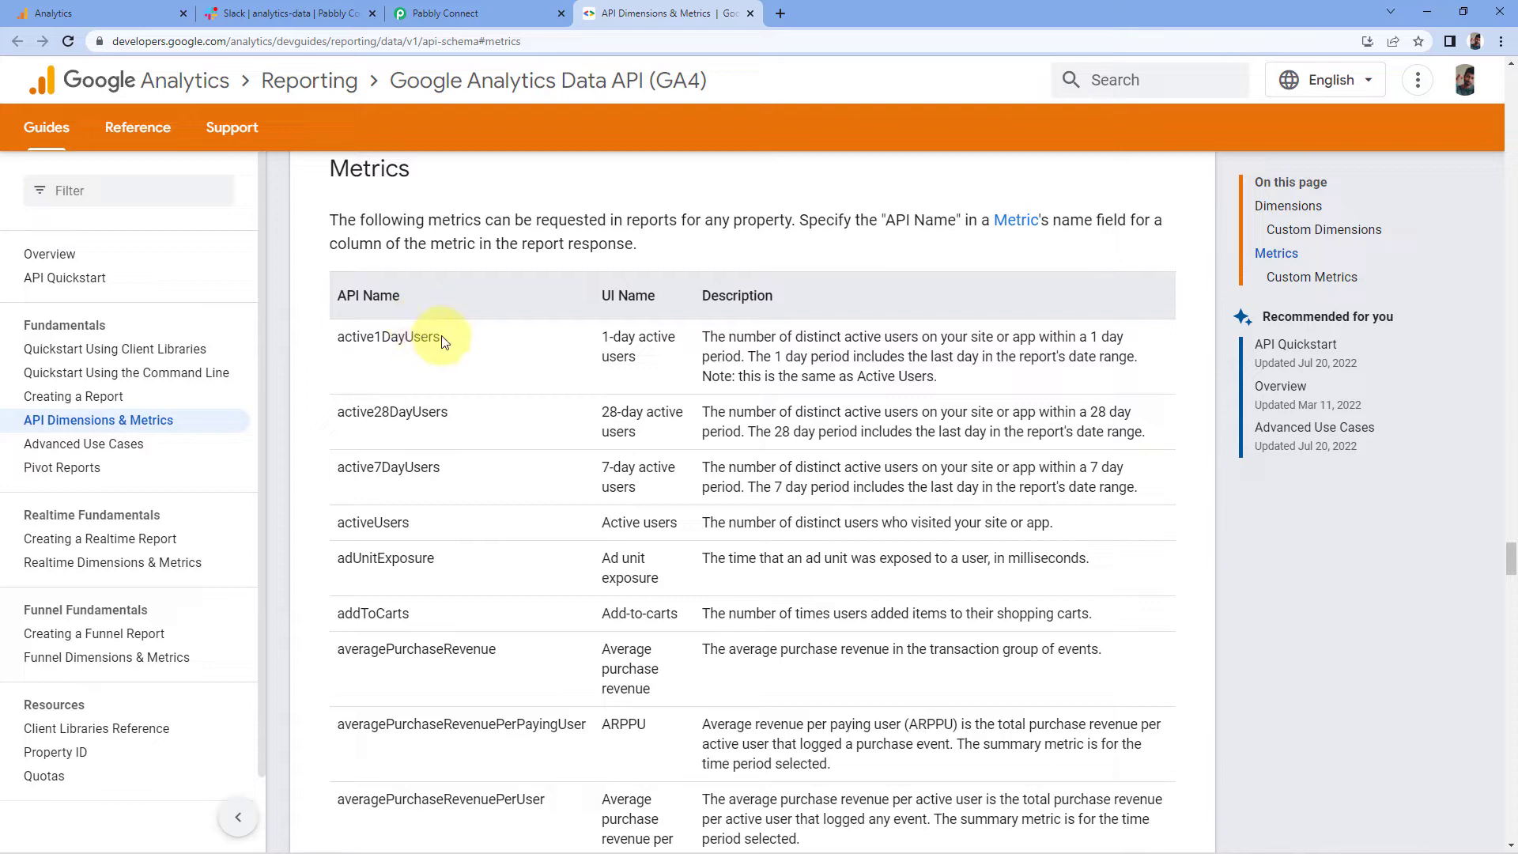
# Step: Examine the API names and UI names in the Metrics table against the Metric Name field
pyautogui.moveTo(441, 340); pyautogui.dragTo(335, 338)
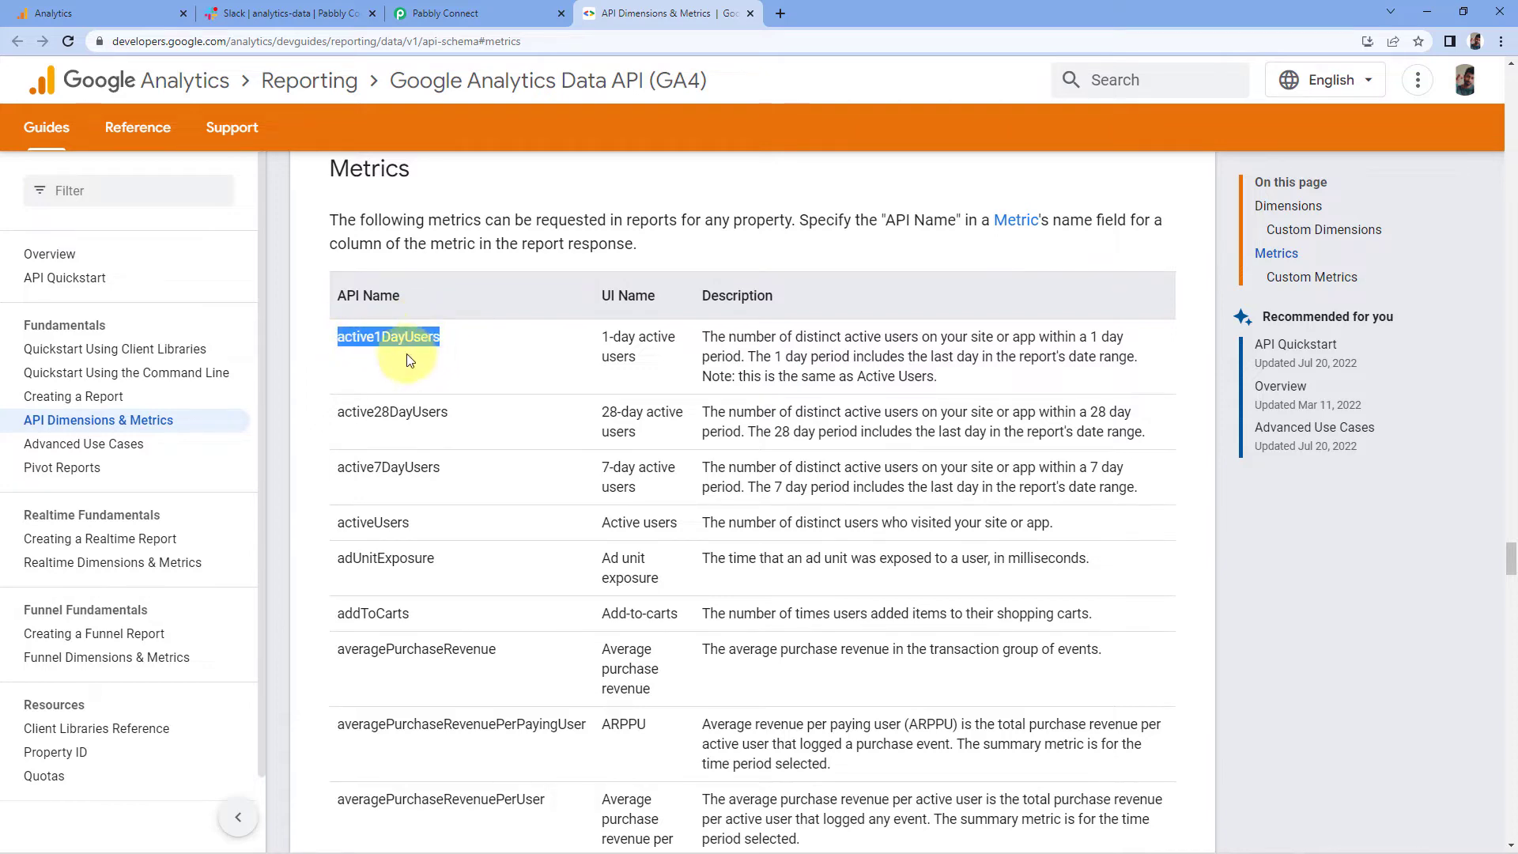
pyautogui.click(532, 8)
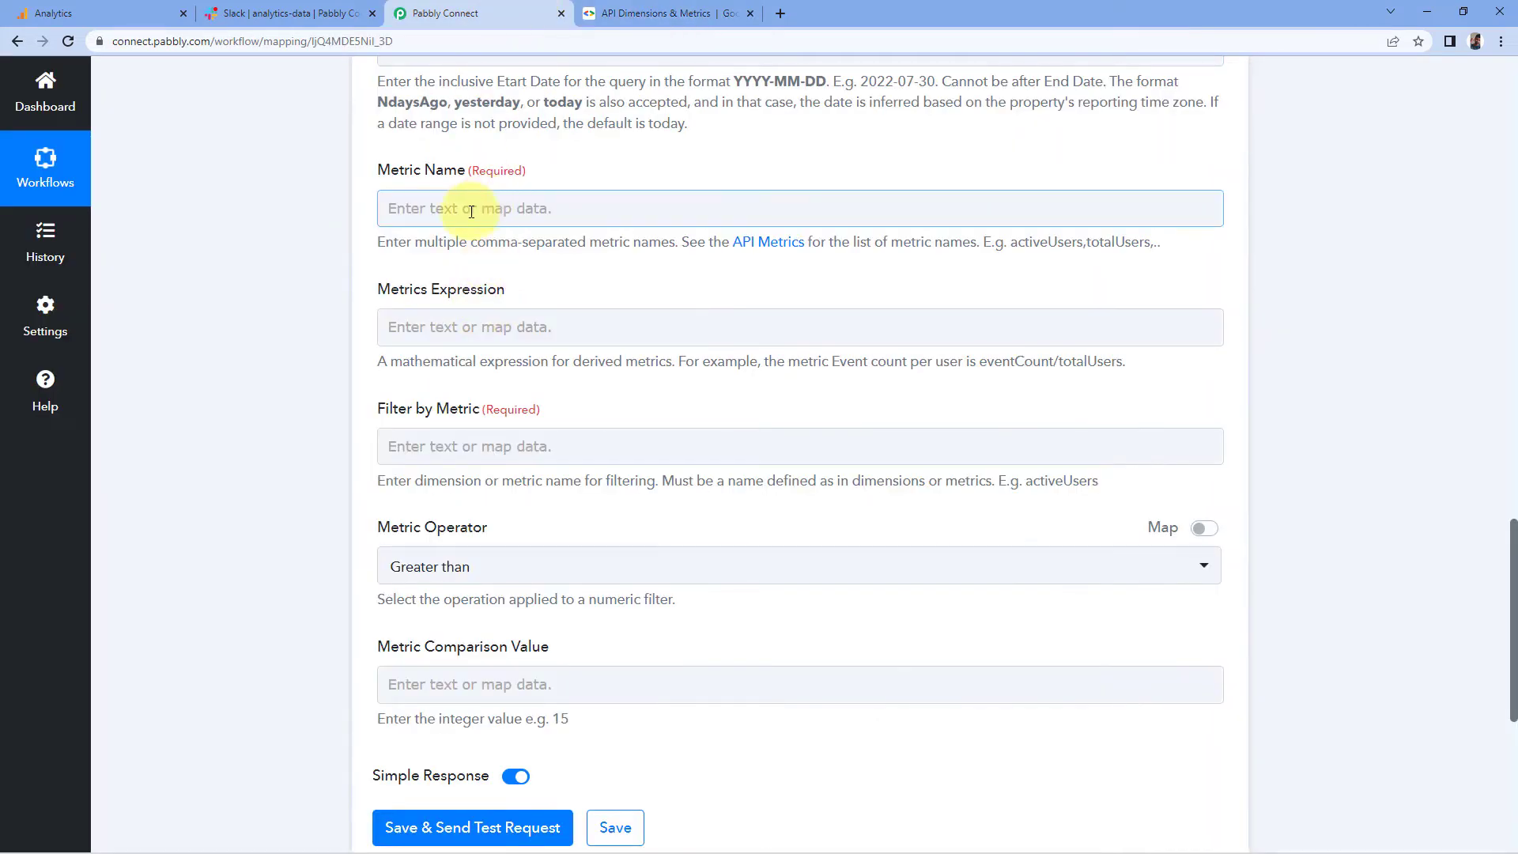
pyautogui.click(642, 6)
pyautogui.click(532, 341)
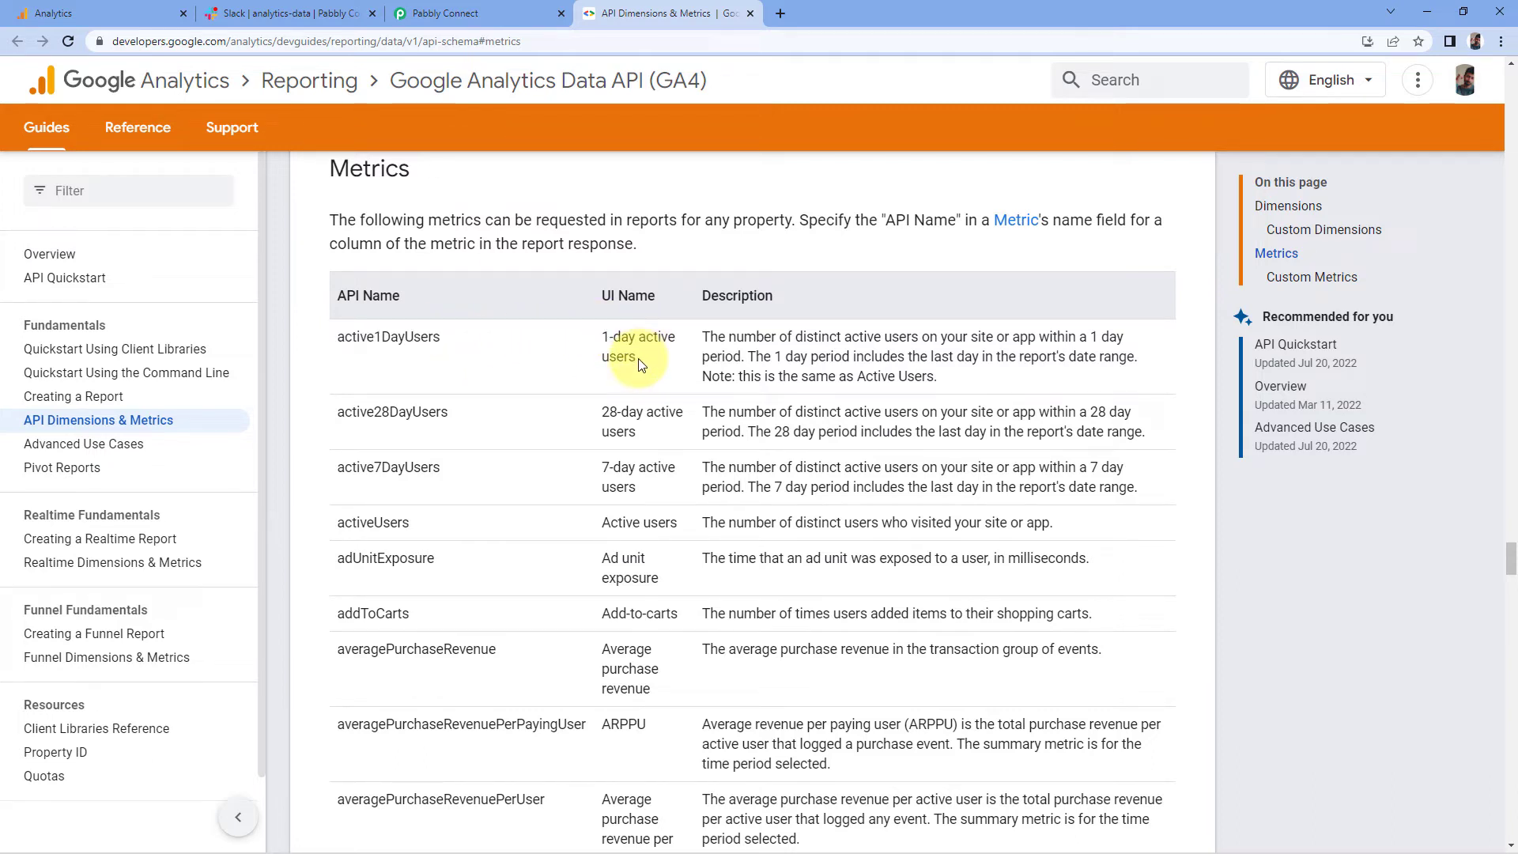
pyautogui.scroll(-1, 638, 362)
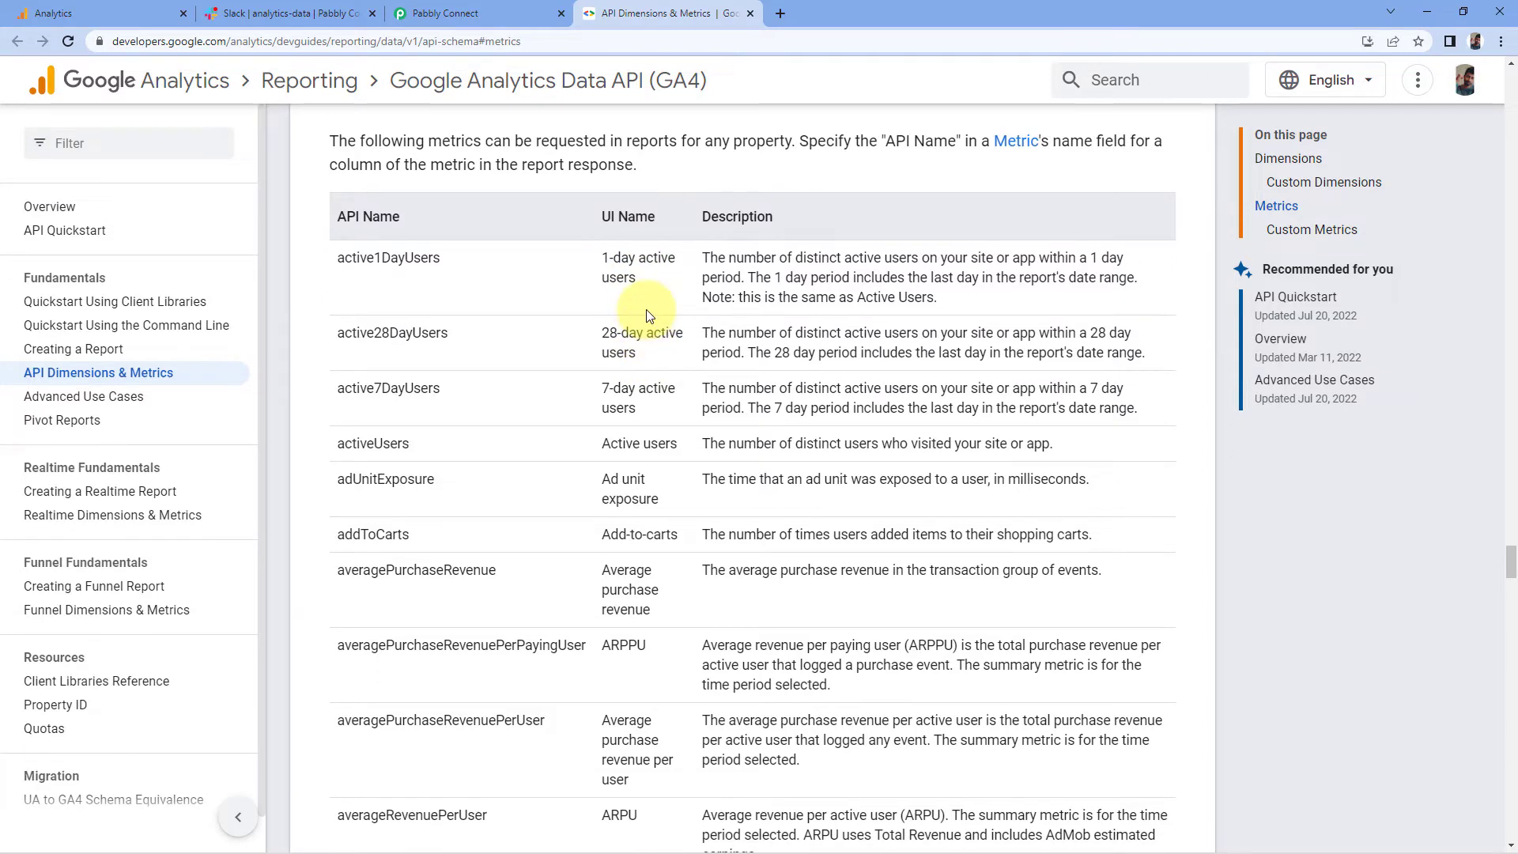
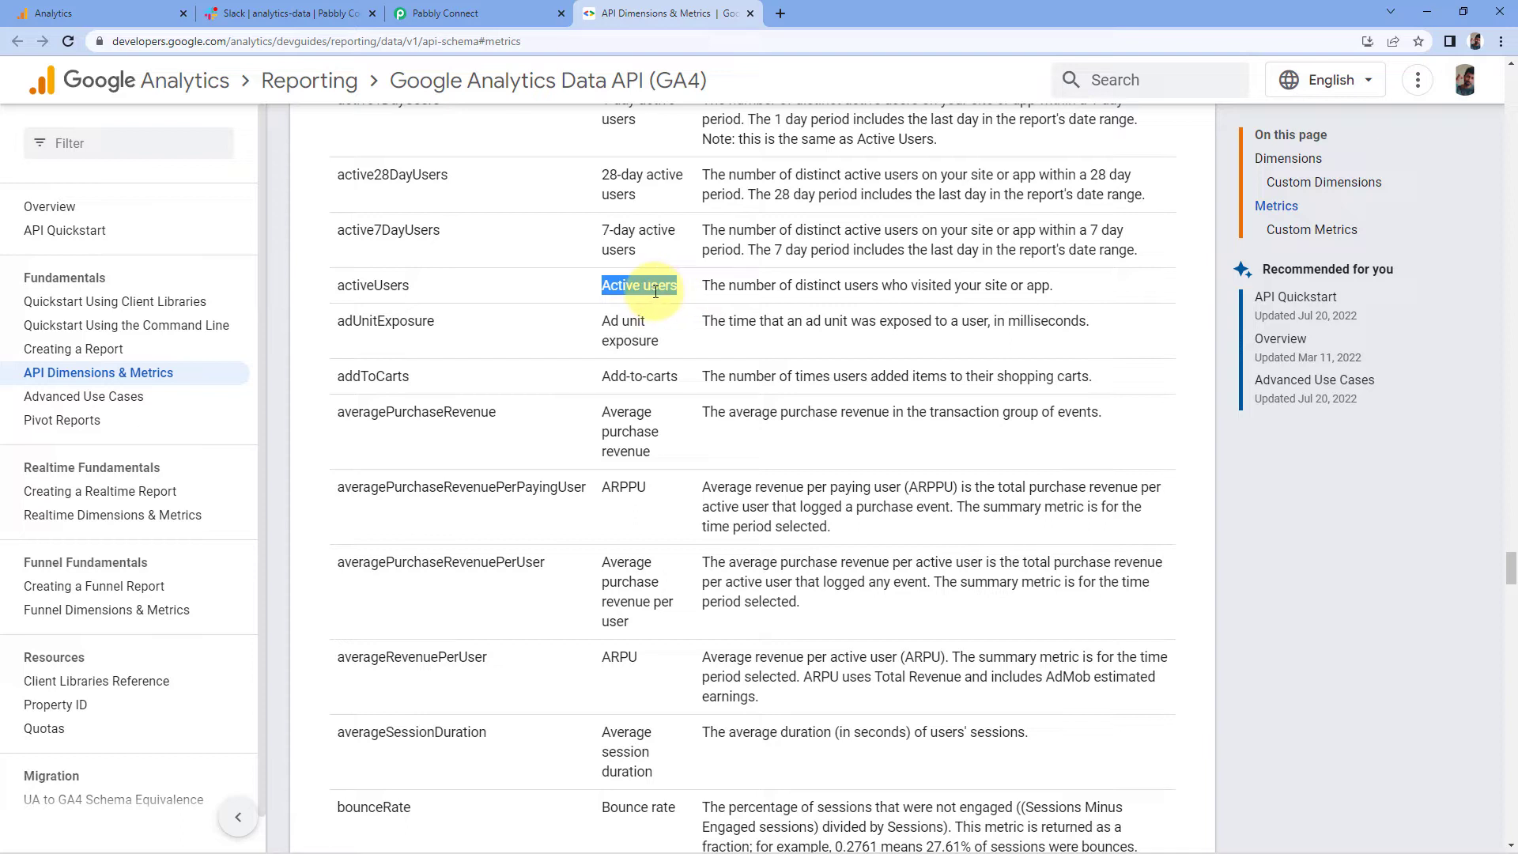
# Step: Copy the API name activeUsers from the Metrics table and enter it in Metric Name, followed by a comma
pyautogui.moveTo(419, 289); pyautogui.dragTo(342, 289)
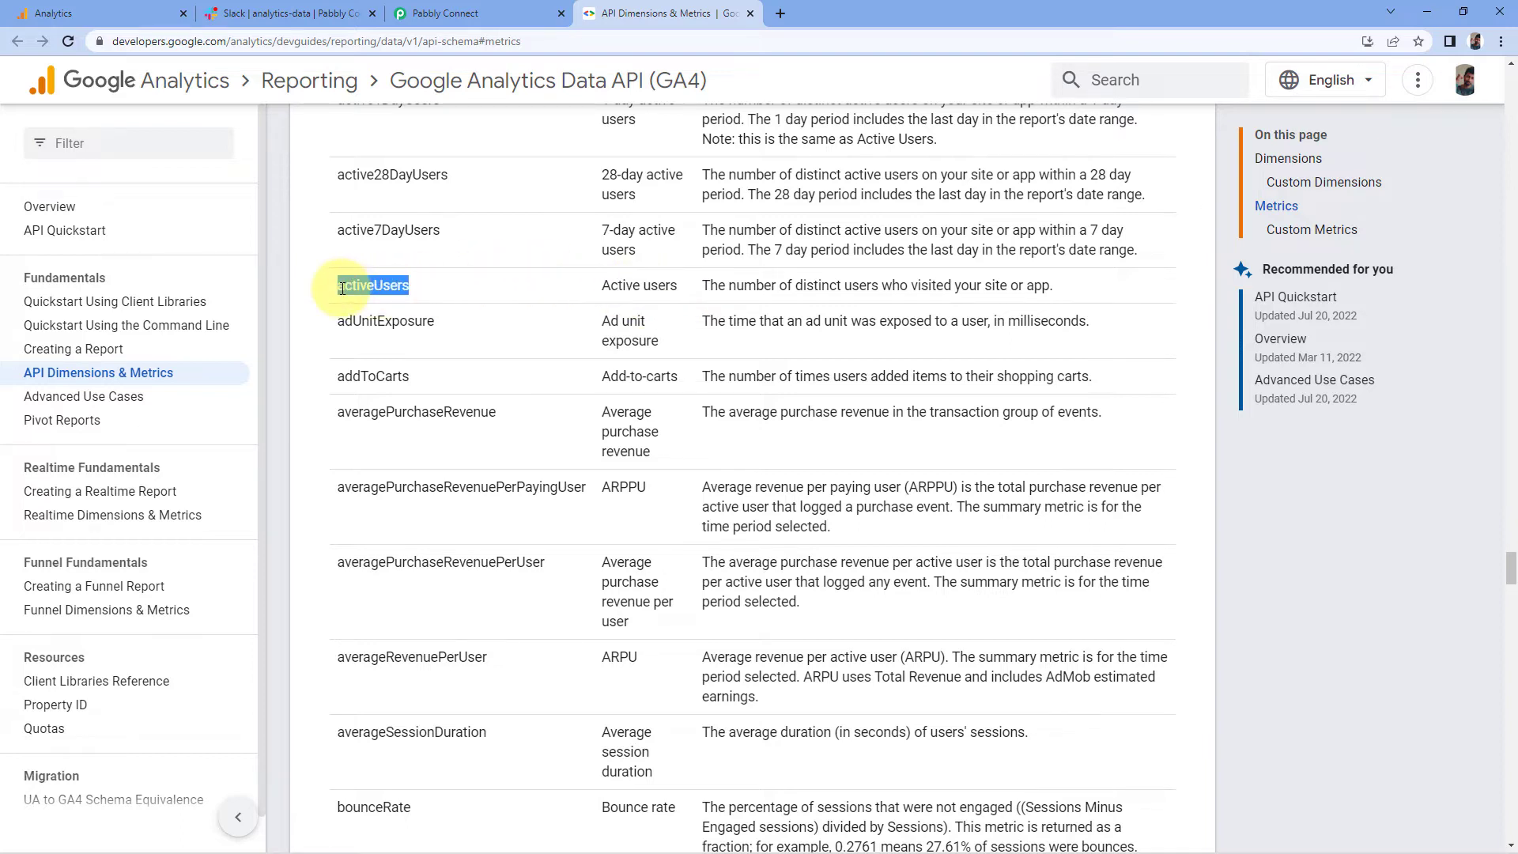
pyautogui.rightClick(345, 289)
pyautogui.click(387, 305)
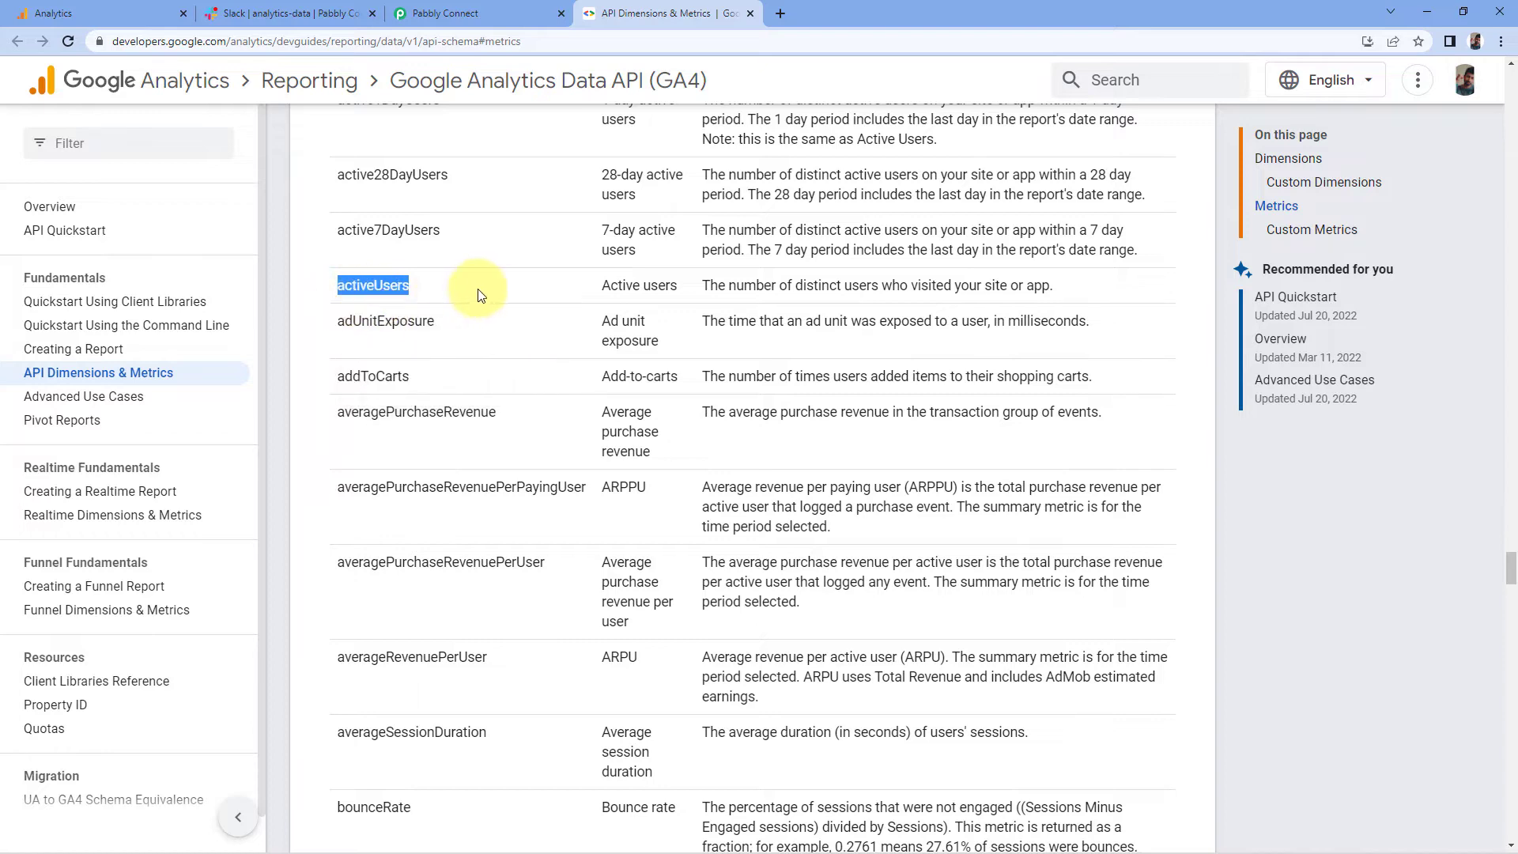
pyautogui.click(480, 6)
pyautogui.click(421, 208)
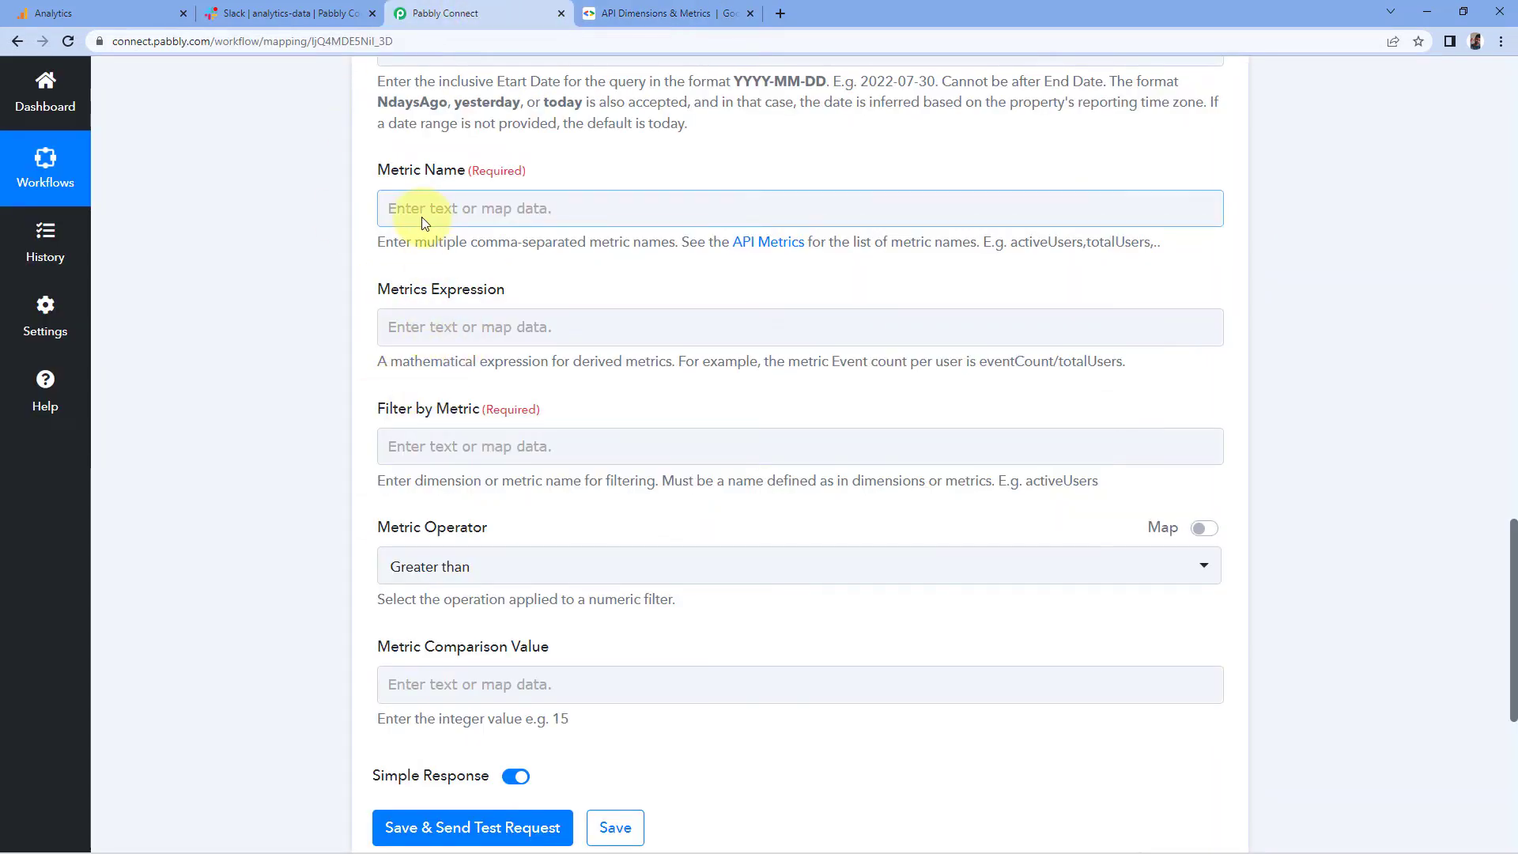
pyautogui.rightClick(422, 208)
pyautogui.click(466, 330)
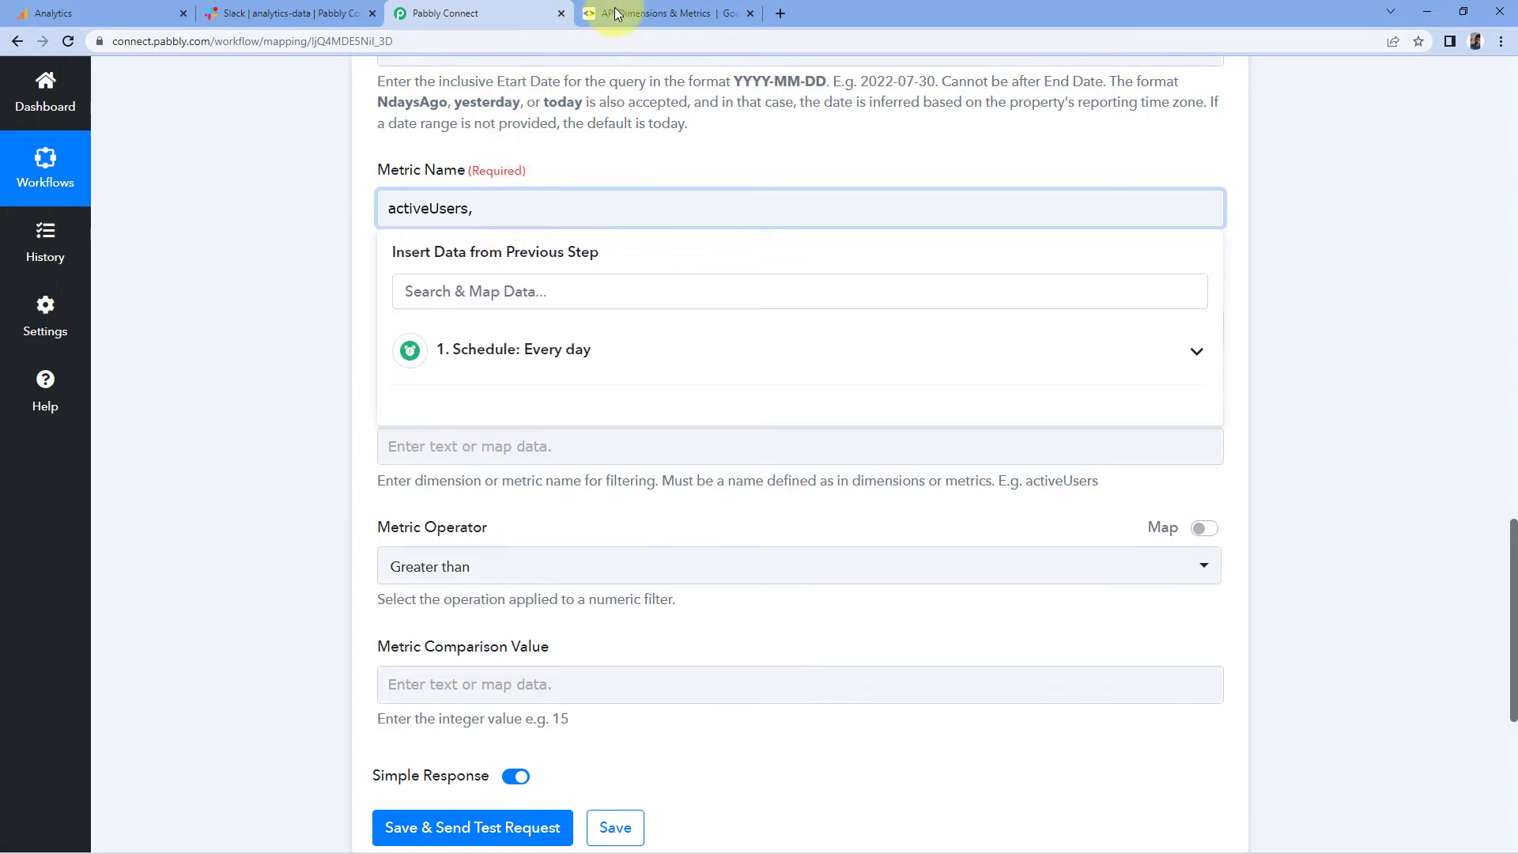
# Step: Copy the API name bounceRate from the Metrics table and append it to Metric Name, followed by a comma
pyautogui.click(668, 13)
pyautogui.click(542, 306)
pyautogui.scroll(-5, 542, 306)
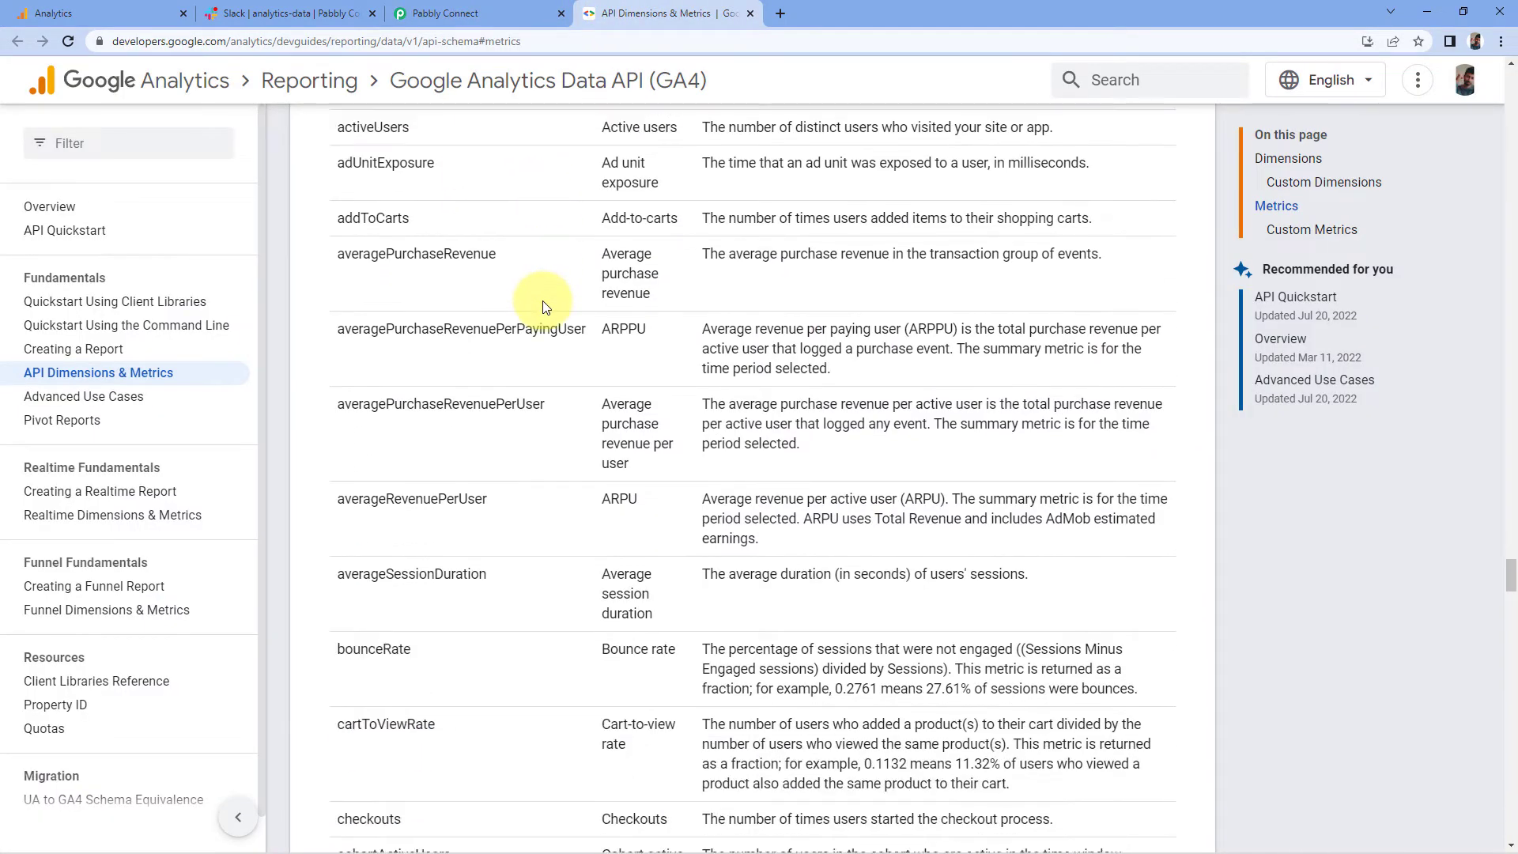
pyautogui.moveTo(603, 333); pyautogui.dragTo(676, 335)
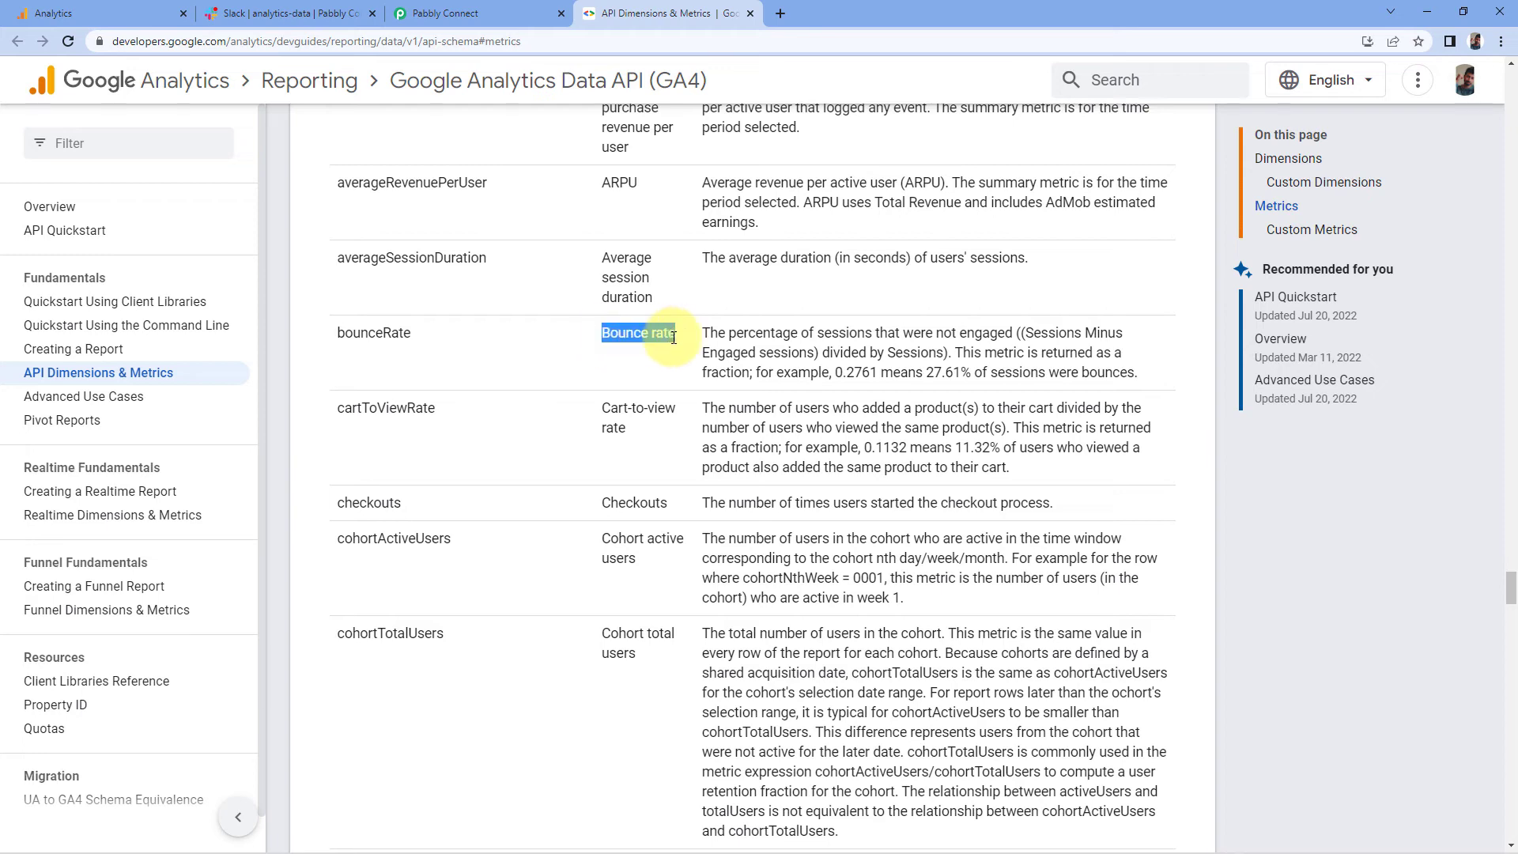
pyautogui.moveTo(419, 339); pyautogui.dragTo(324, 335)
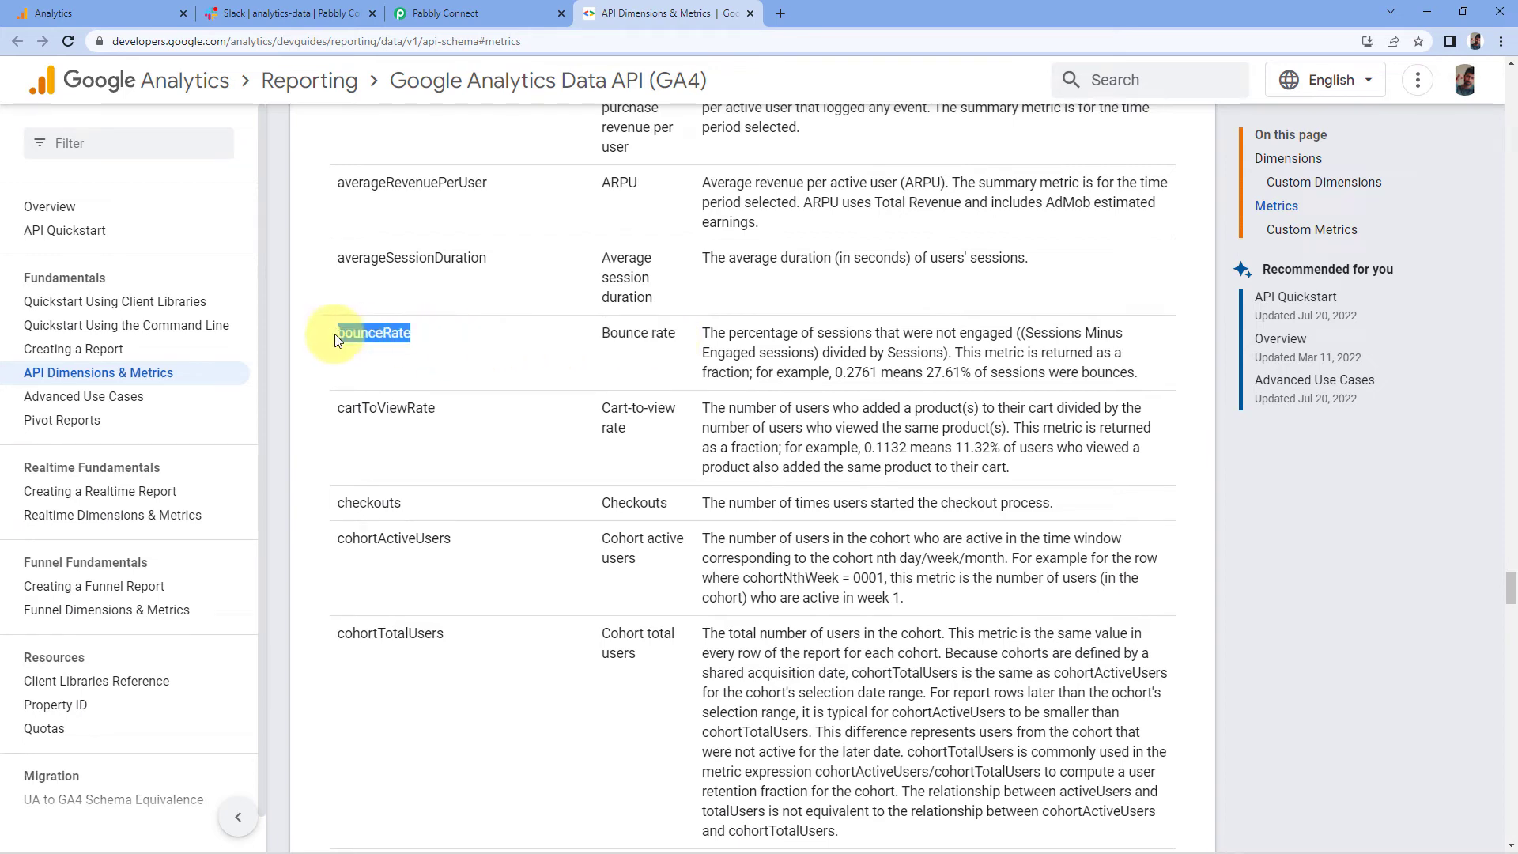
pyautogui.rightClick(379, 335)
pyautogui.click(389, 344)
pyautogui.click(445, 13)
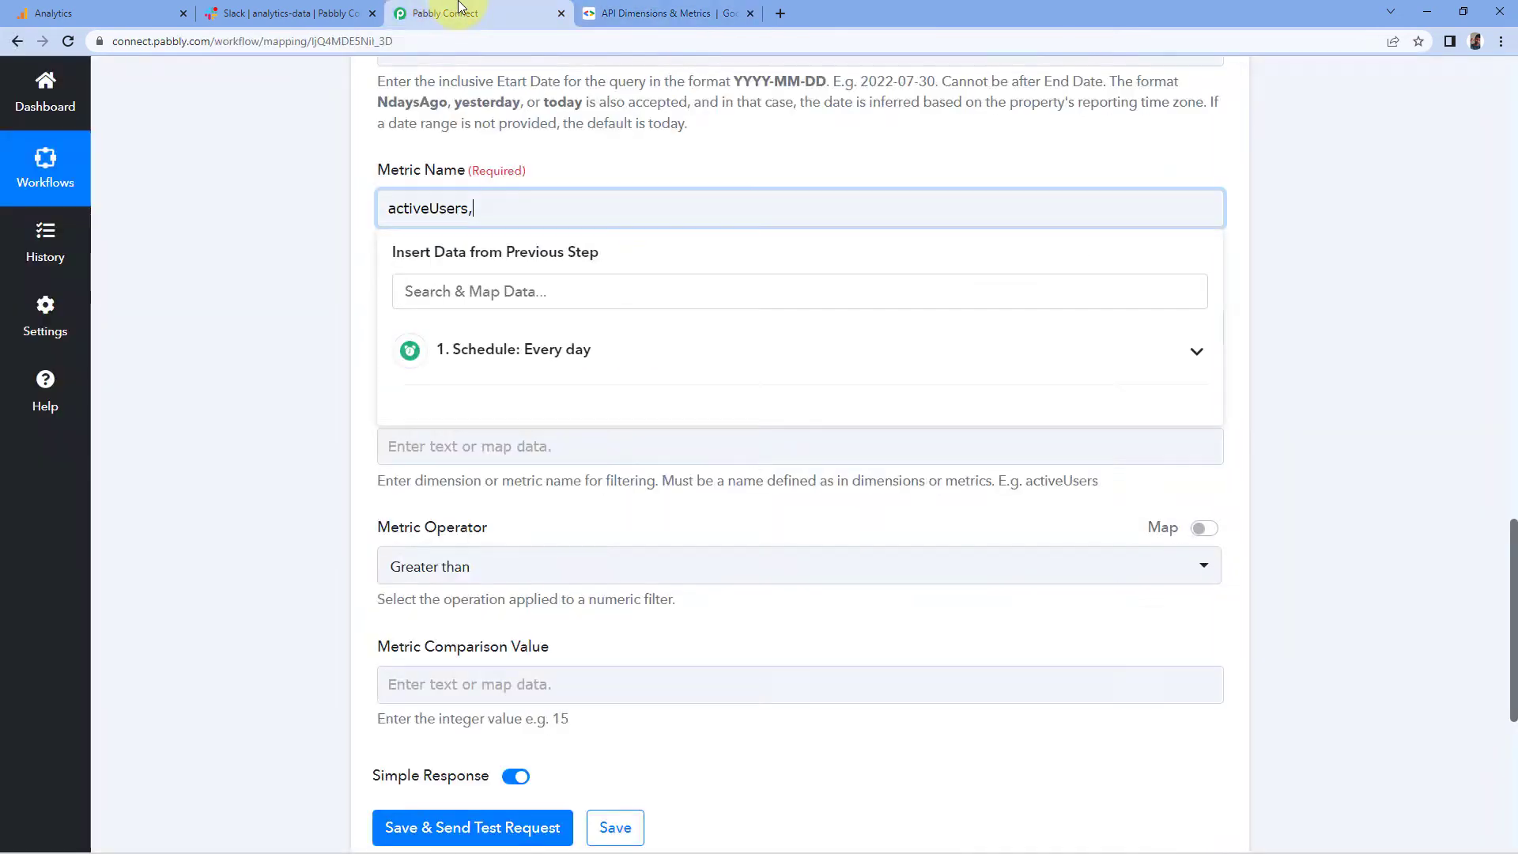
pyautogui.click(495, 209)
pyautogui.rightClick(494, 211)
pyautogui.click(548, 348)
pyautogui.write(',')
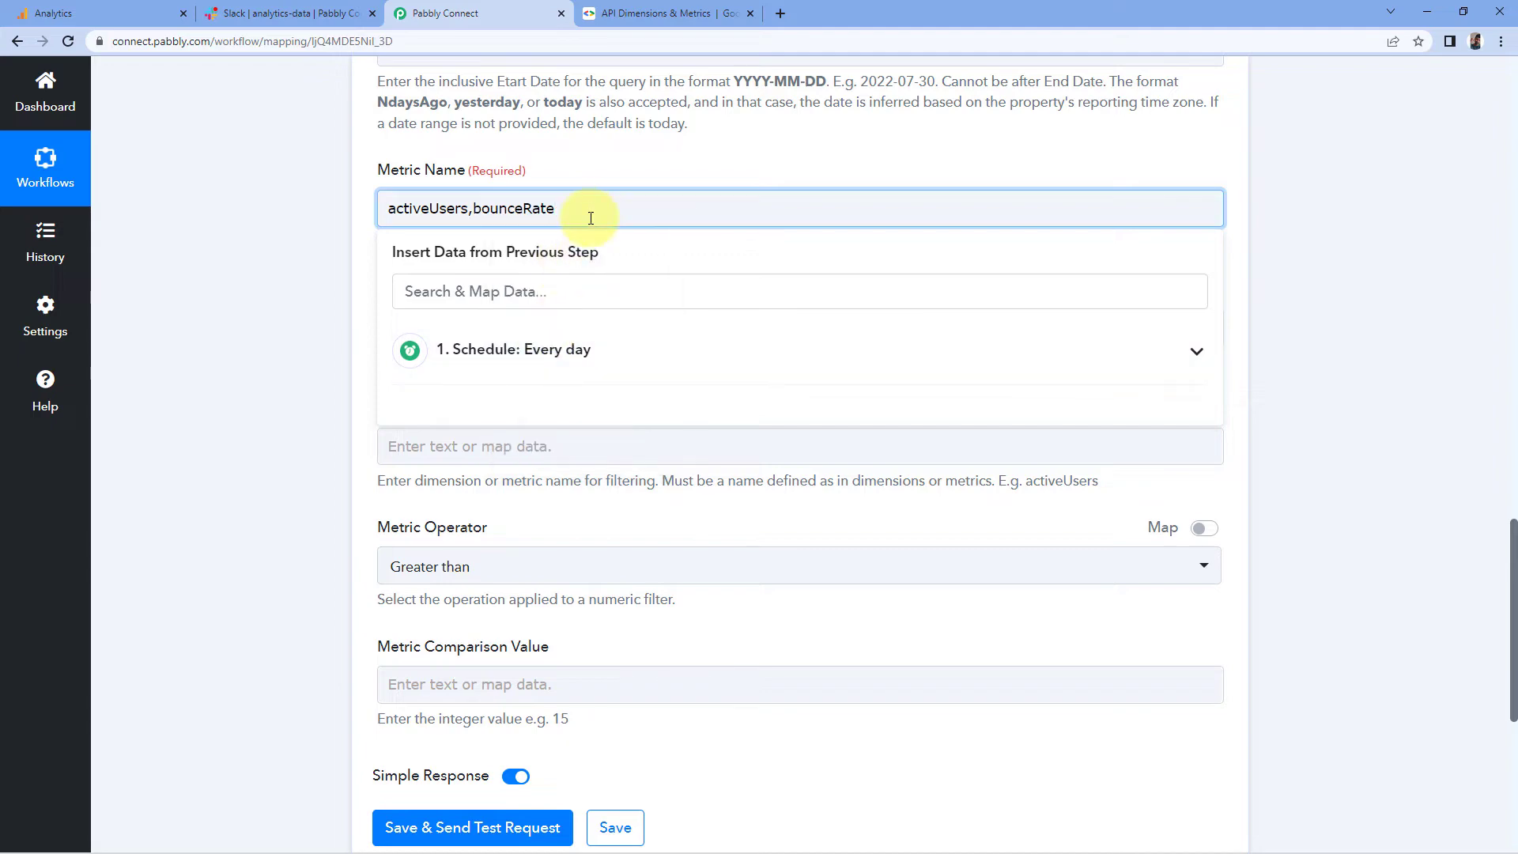
# Step: Copy the API name conversions from the Metrics table and append it to Metric Name, followed by a comma
pyautogui.click(668, 13)
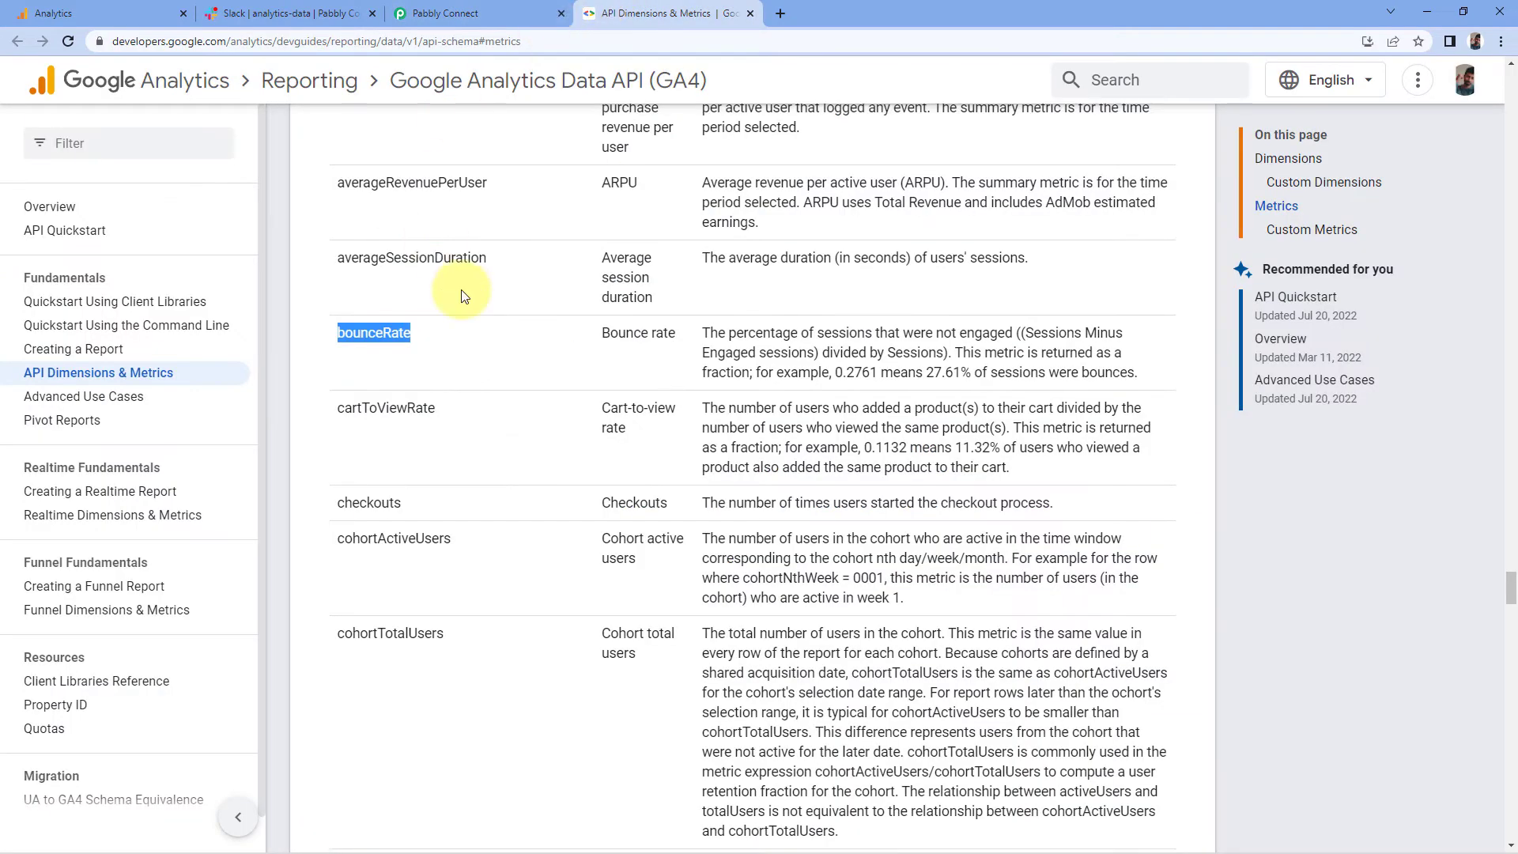
pyautogui.click(502, 339)
pyautogui.scroll(-2, 557, 368)
pyautogui.scroll(-5, 557, 368)
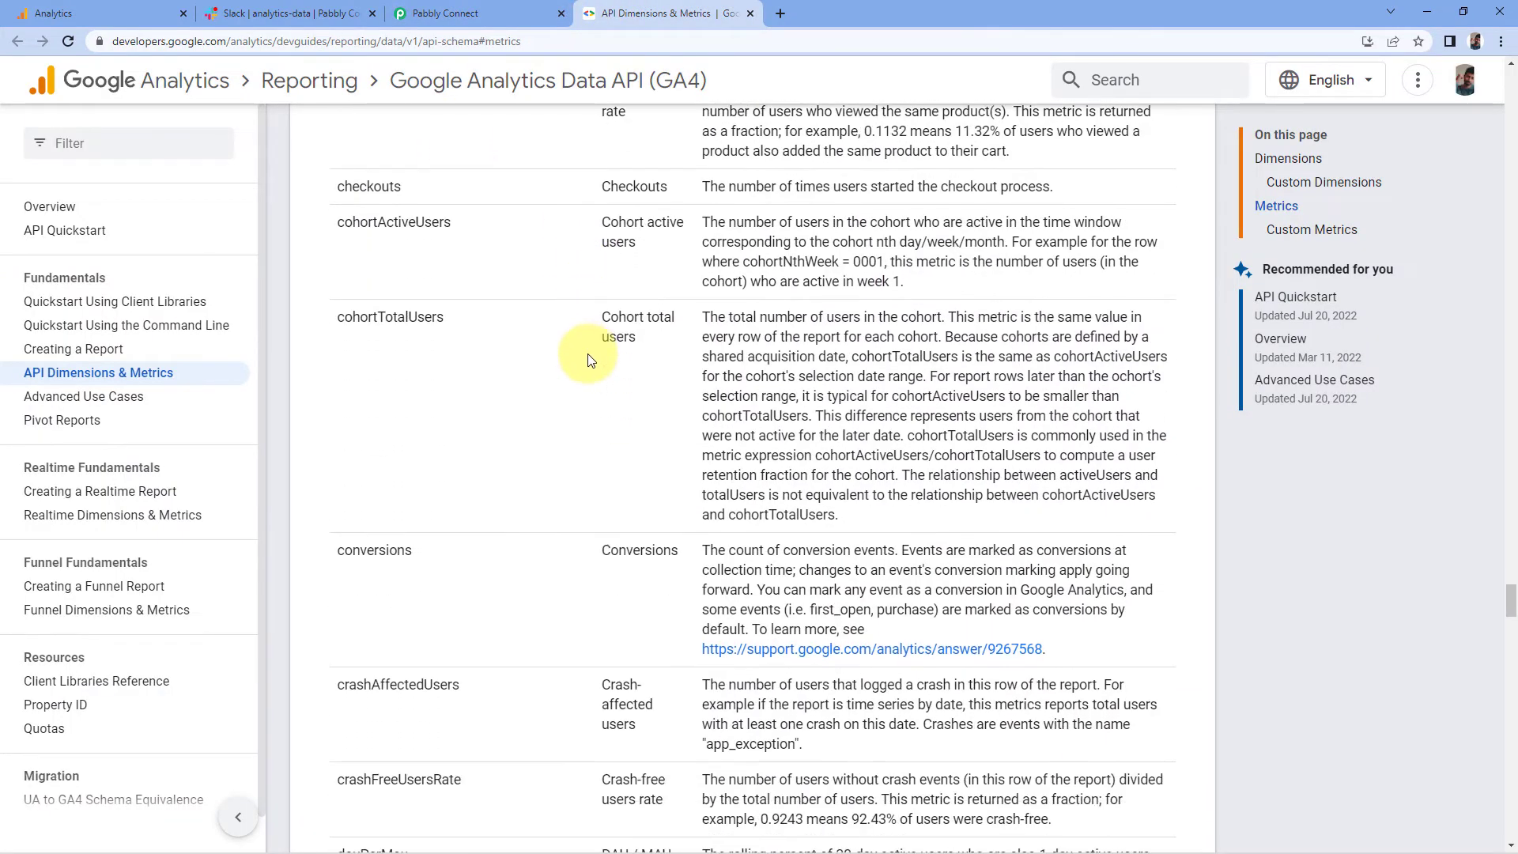
pyautogui.doubleClick(605, 392)
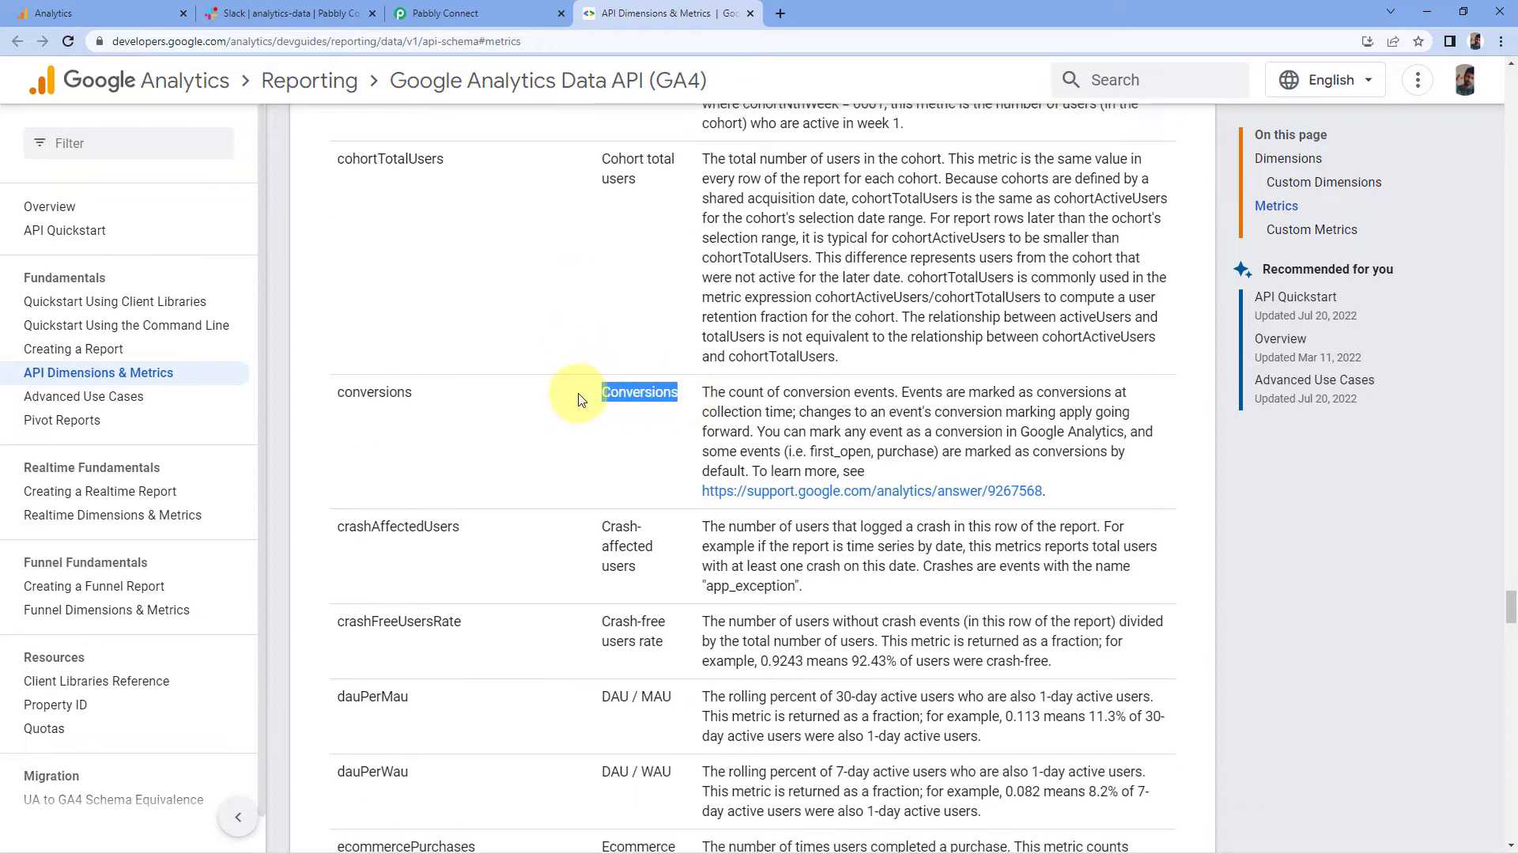
pyautogui.moveTo(413, 393); pyautogui.dragTo(335, 399)
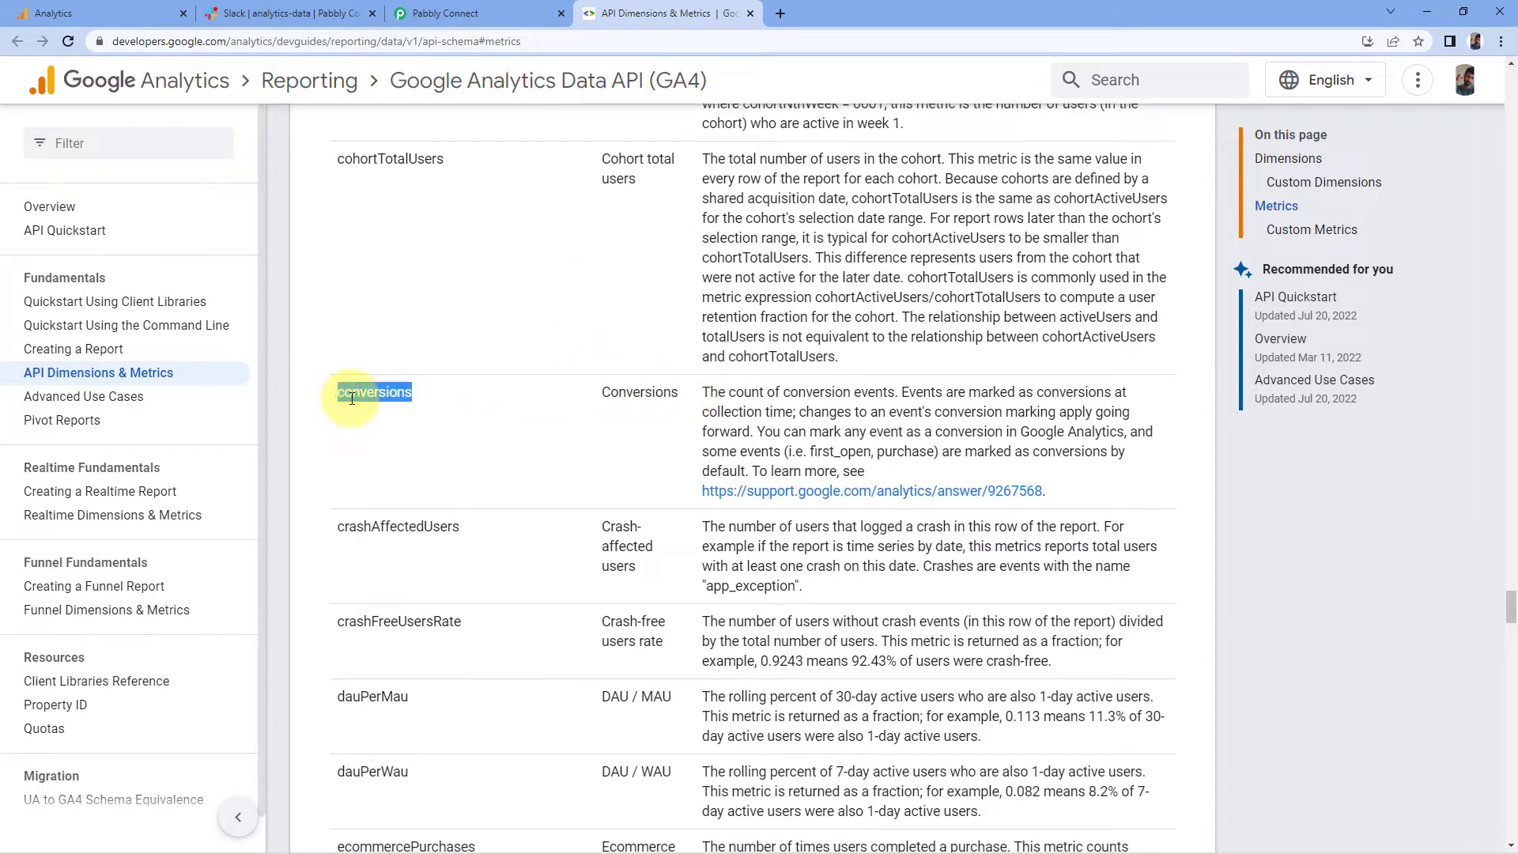
pyautogui.rightClick(348, 384)
pyautogui.click(380, 396)
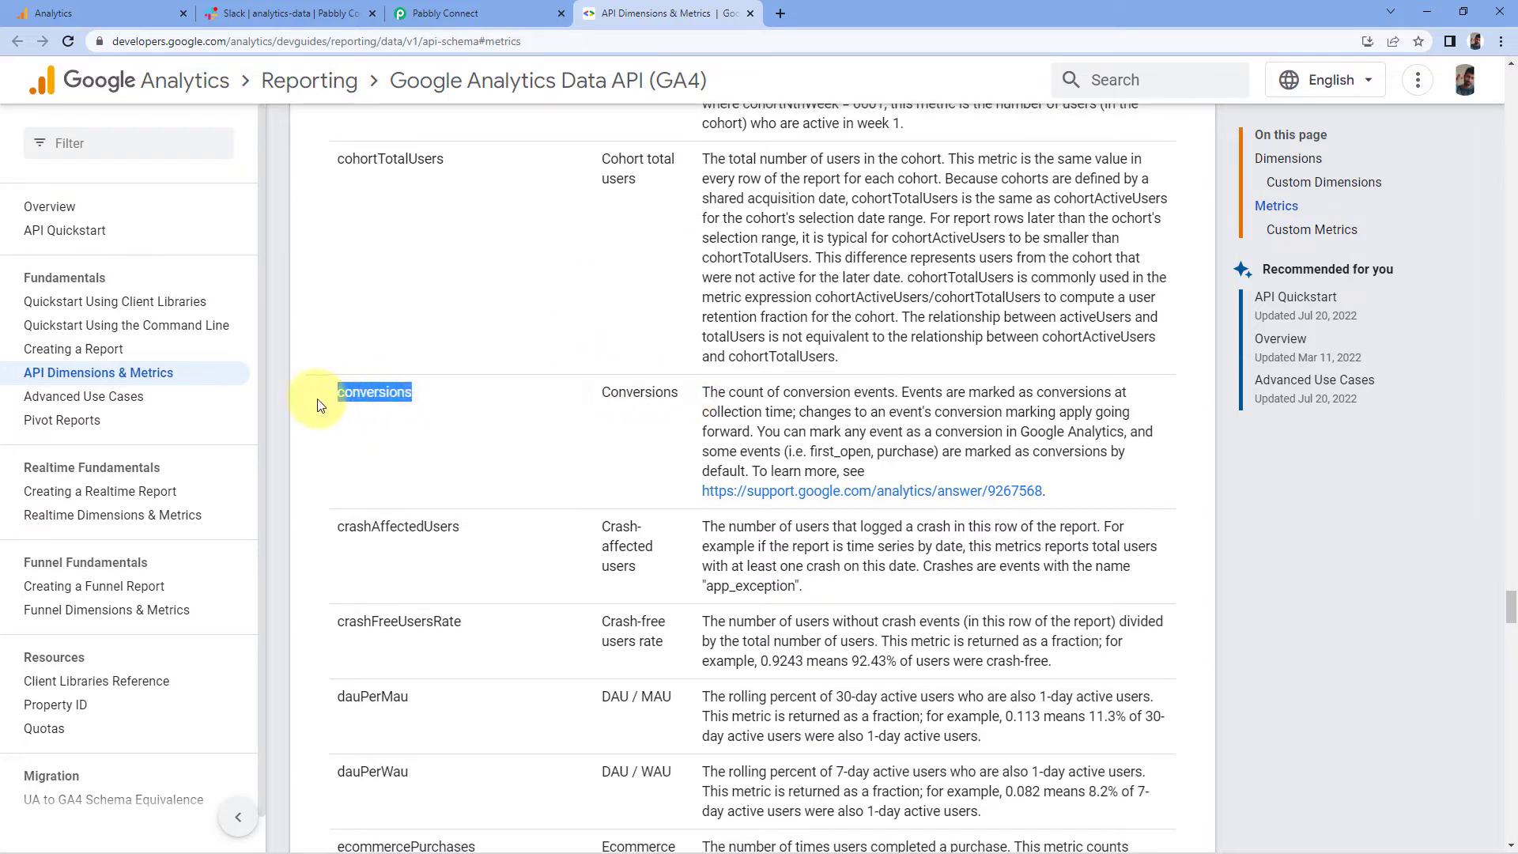
pyautogui.click(445, 14)
pyautogui.rightClick(578, 201)
pyautogui.click(618, 307)
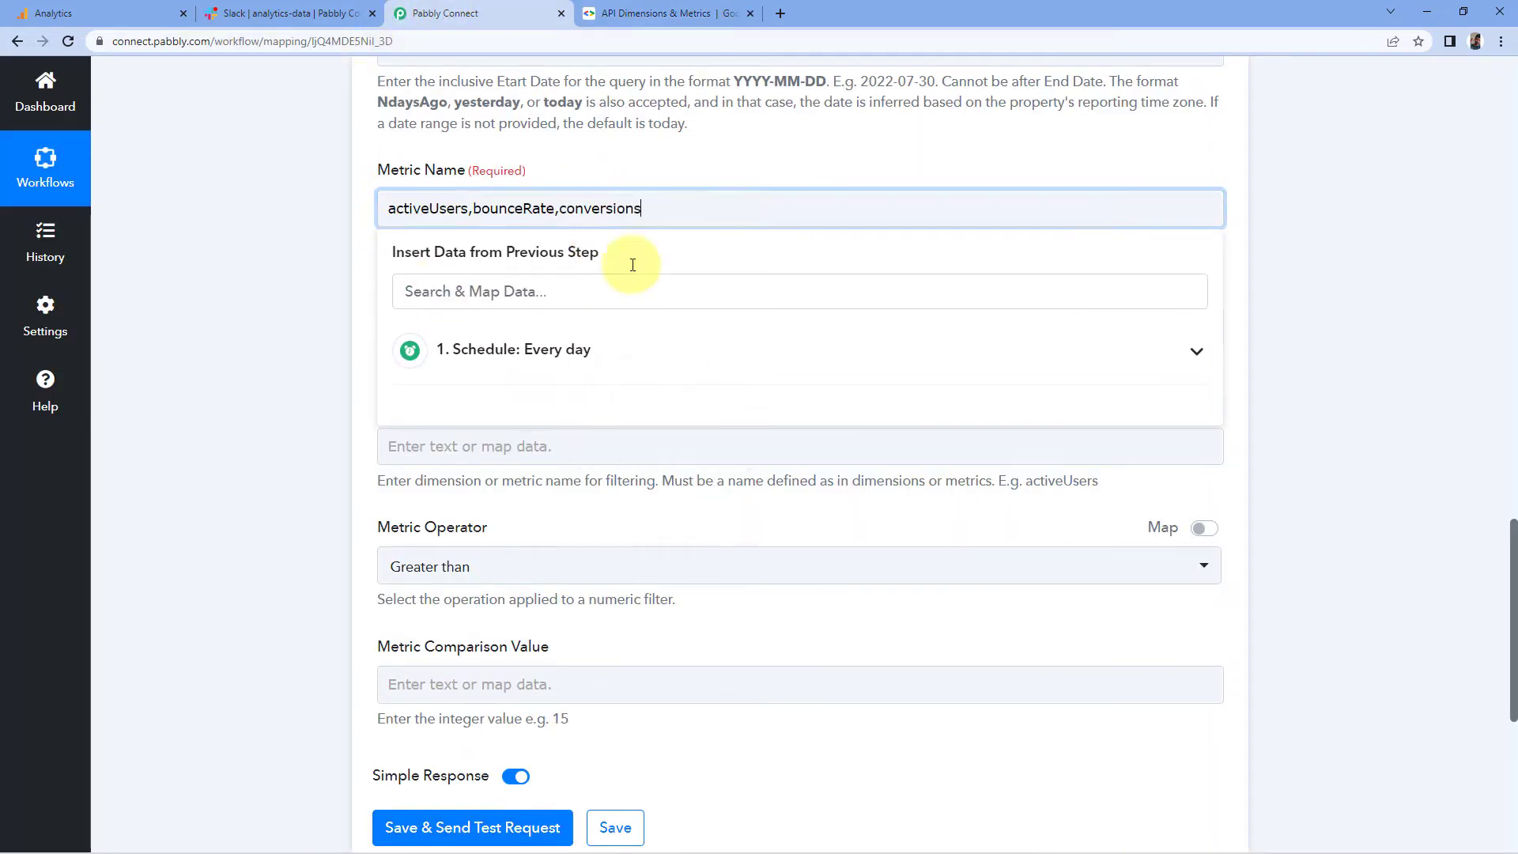
pyautogui.write(',')
# Step: Copy the API name sessions from the Metrics table and append it as the last entry in Metric Name
pyautogui.click(668, 13)
pyautogui.scroll(-15, 569, 305)
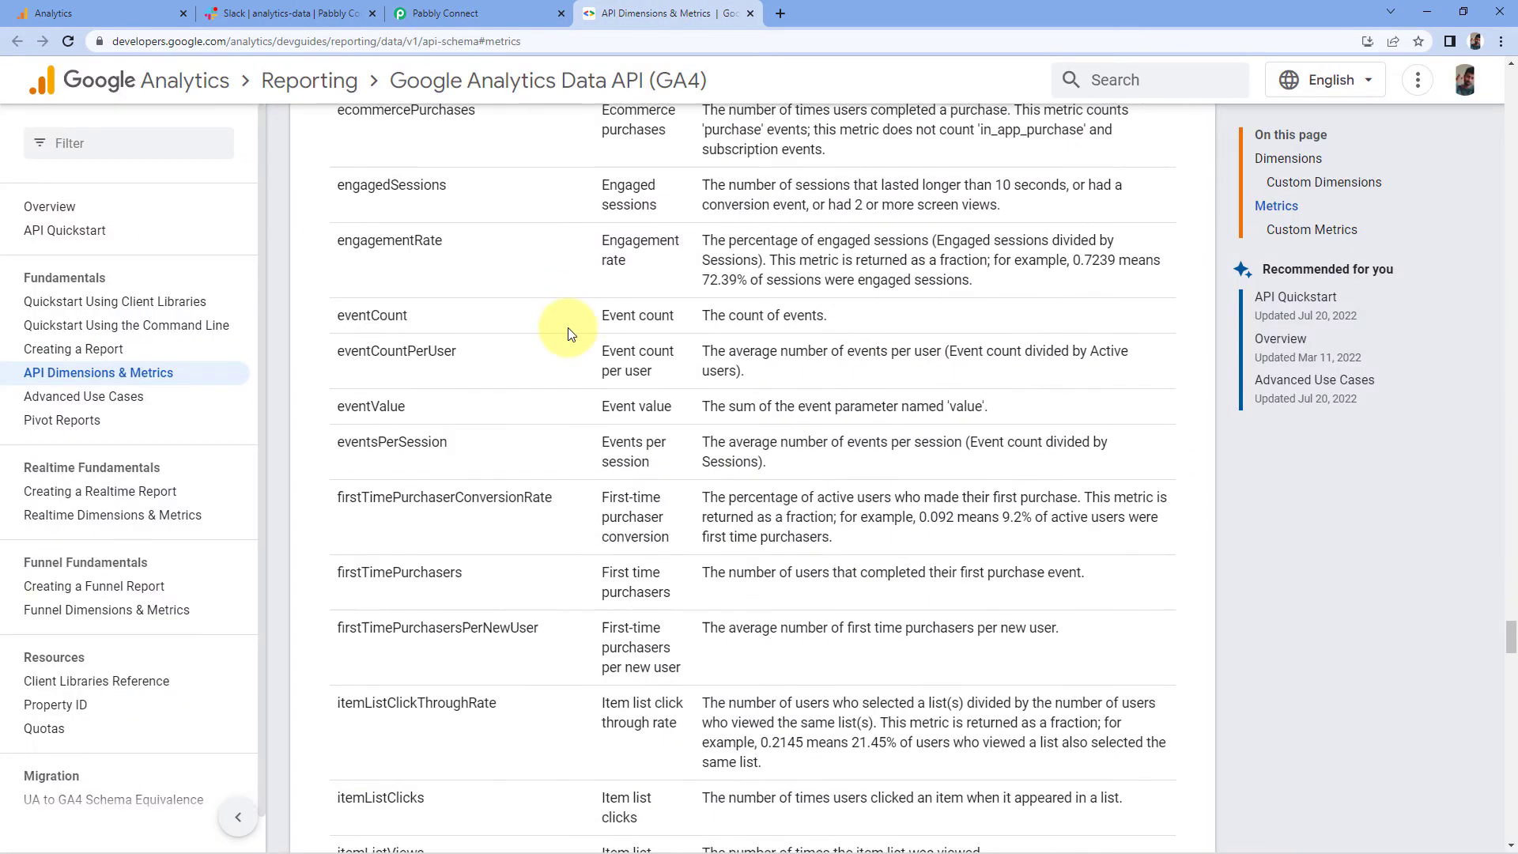
pyautogui.scroll(-20, 563, 356)
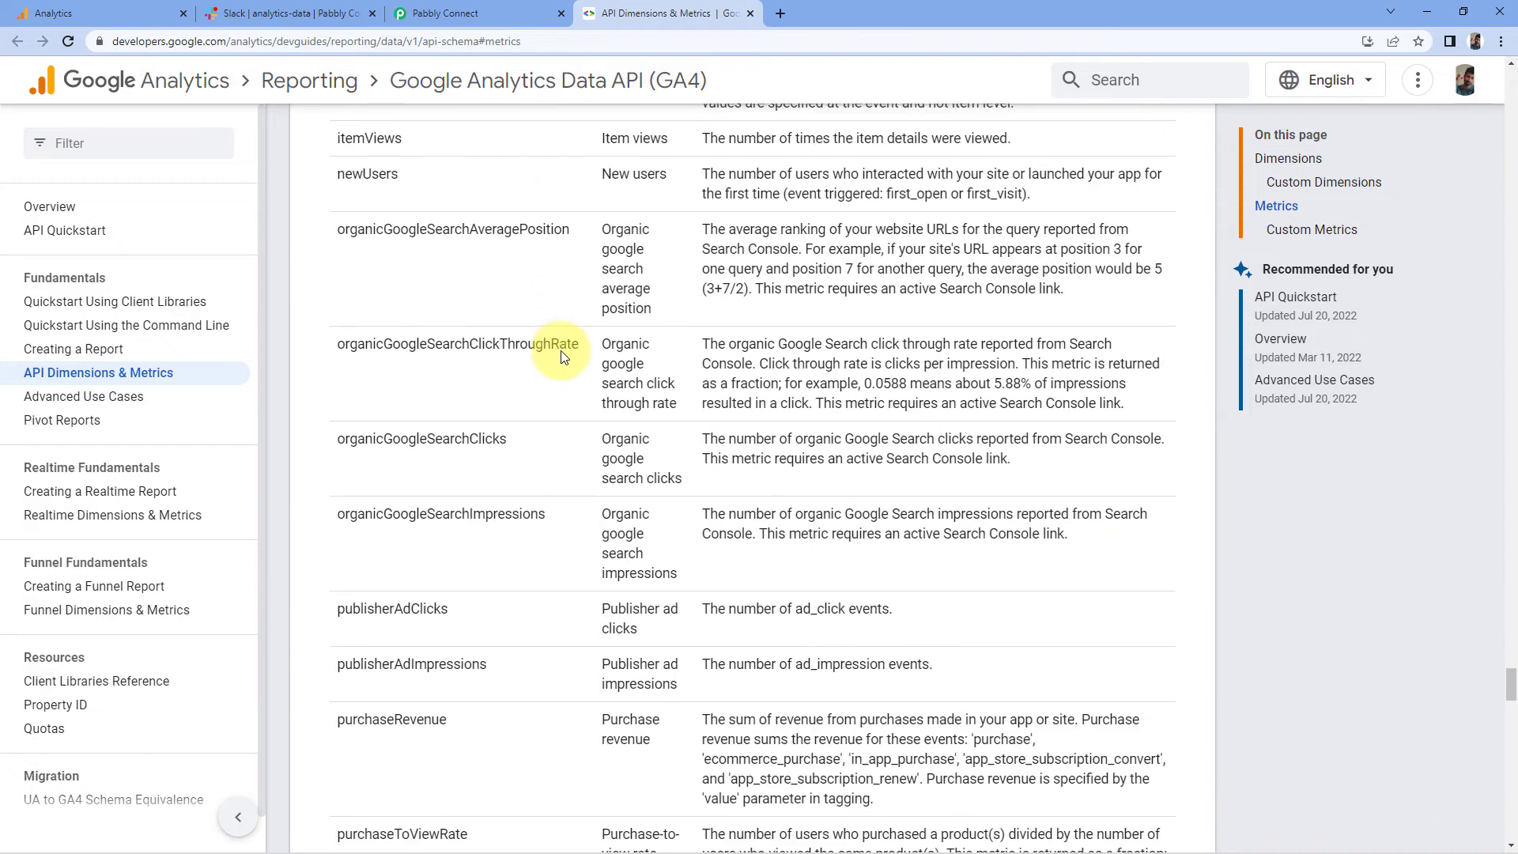
pyautogui.scroll(-6, 565, 356)
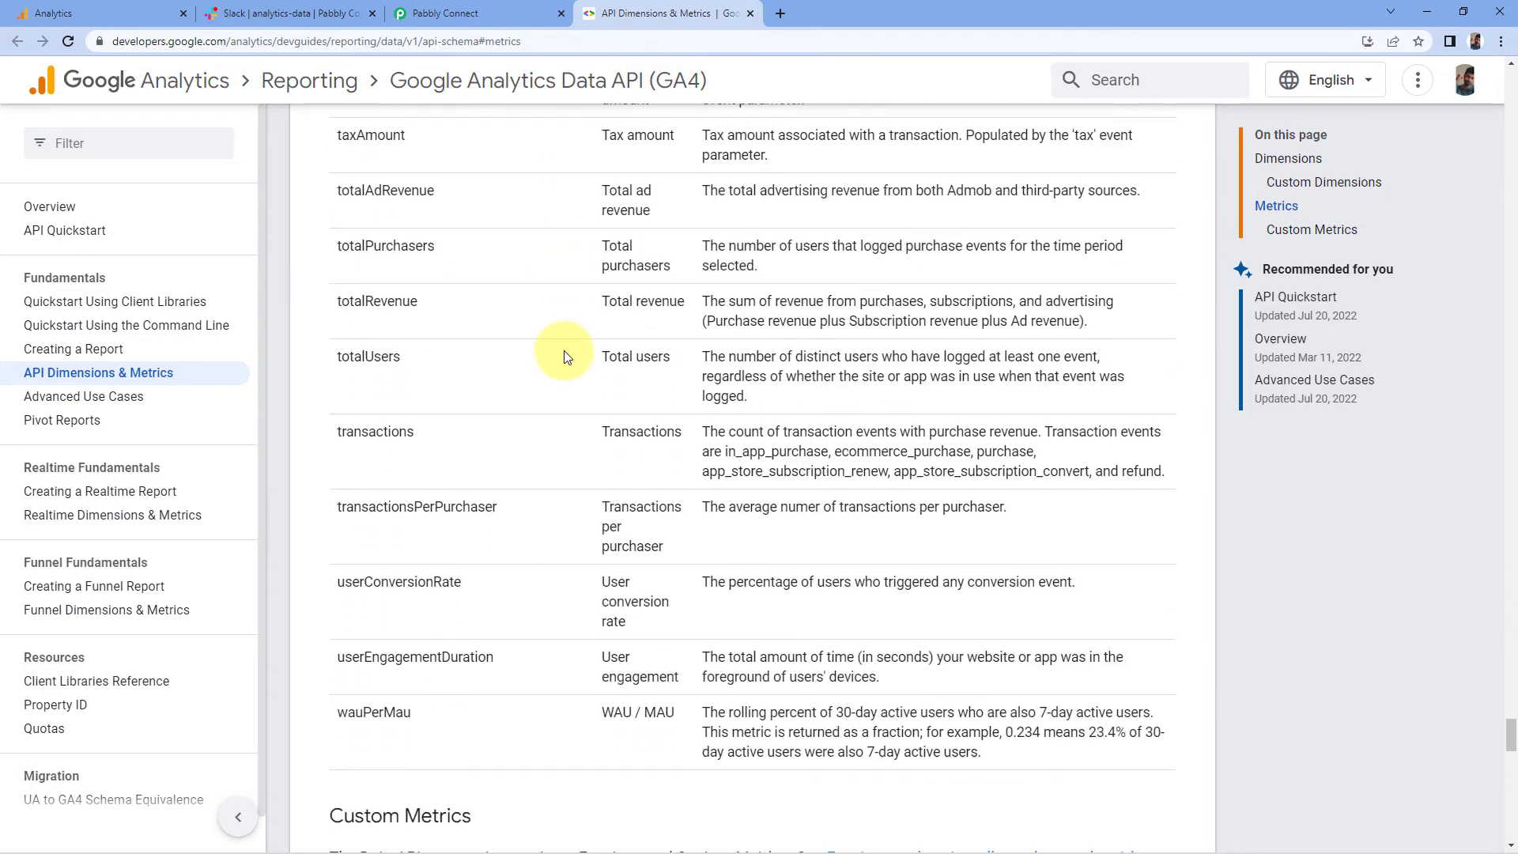
pyautogui.scroll(5, 565, 356)
pyautogui.scroll(1, 565, 354)
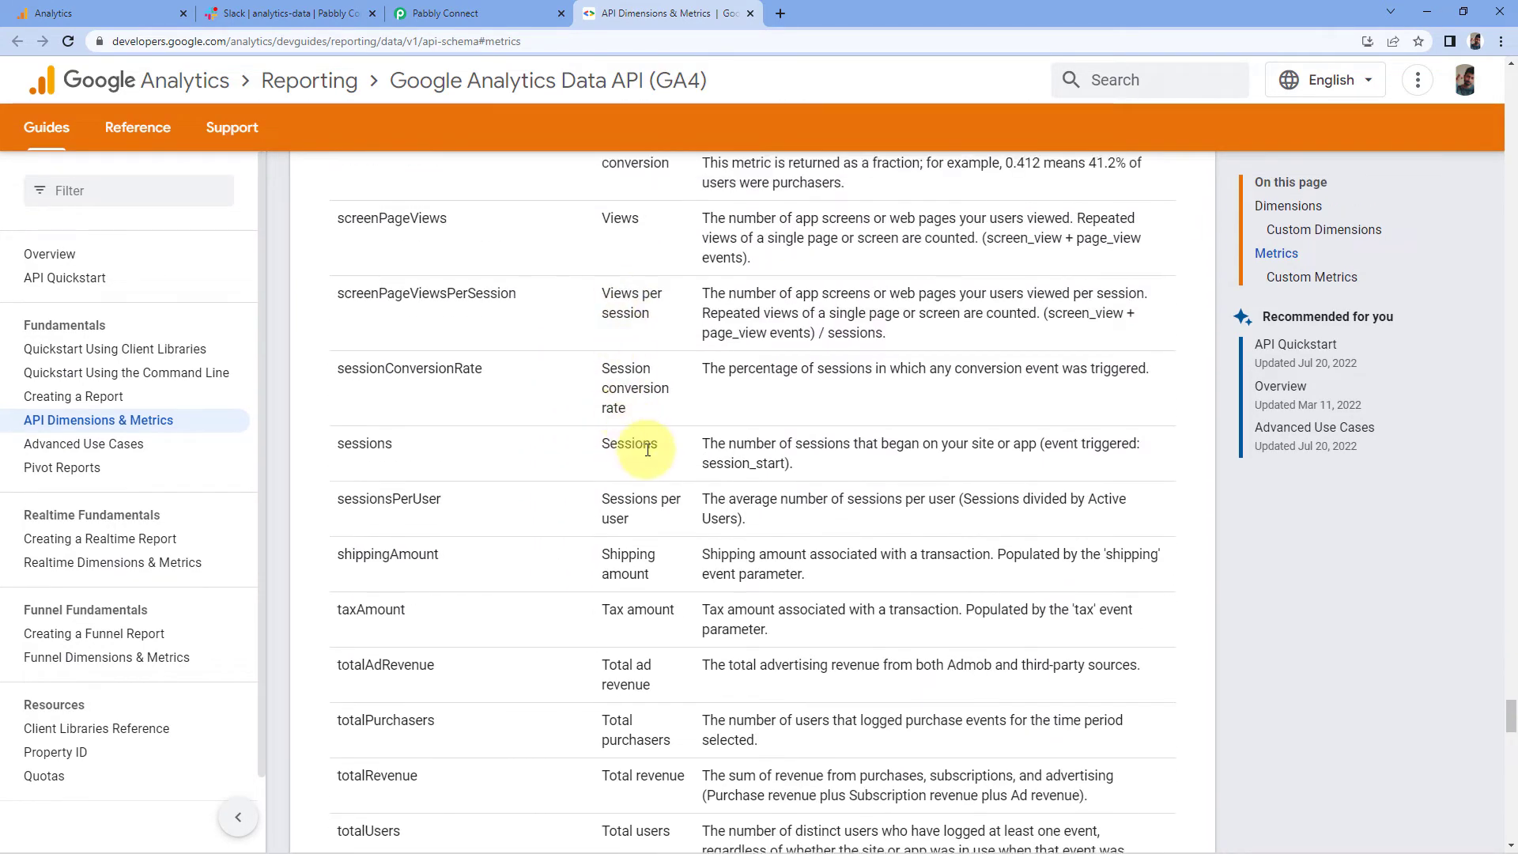
pyautogui.moveTo(650, 444); pyautogui.dragTo(366, 442)
pyautogui.doubleClick(364, 444)
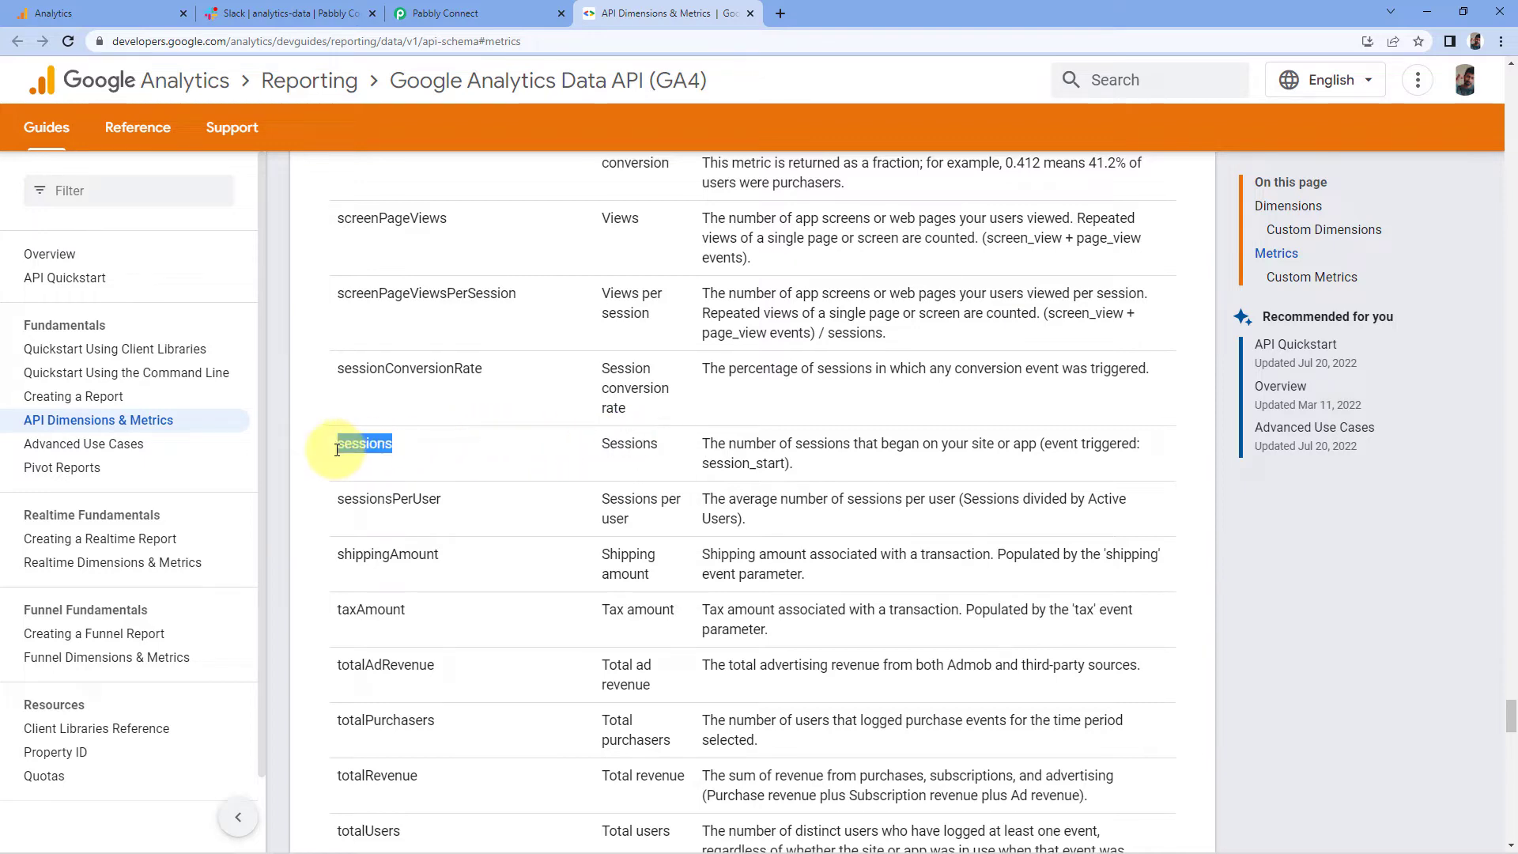
pyautogui.rightClick(359, 451)
pyautogui.click(398, 464)
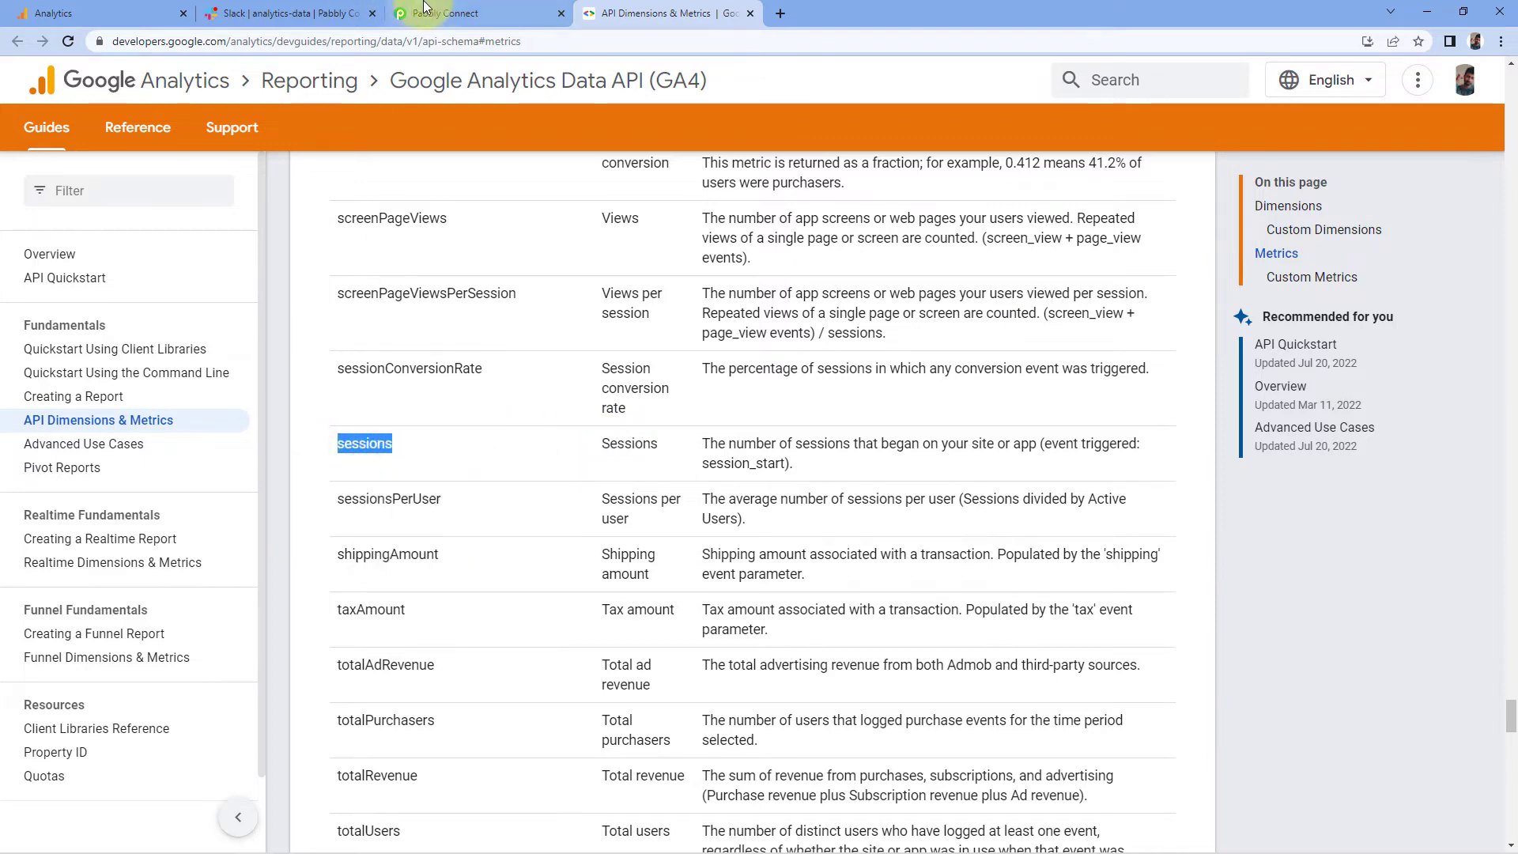
pyautogui.click(445, 13)
pyautogui.click(672, 207)
pyautogui.rightClick(671, 207)
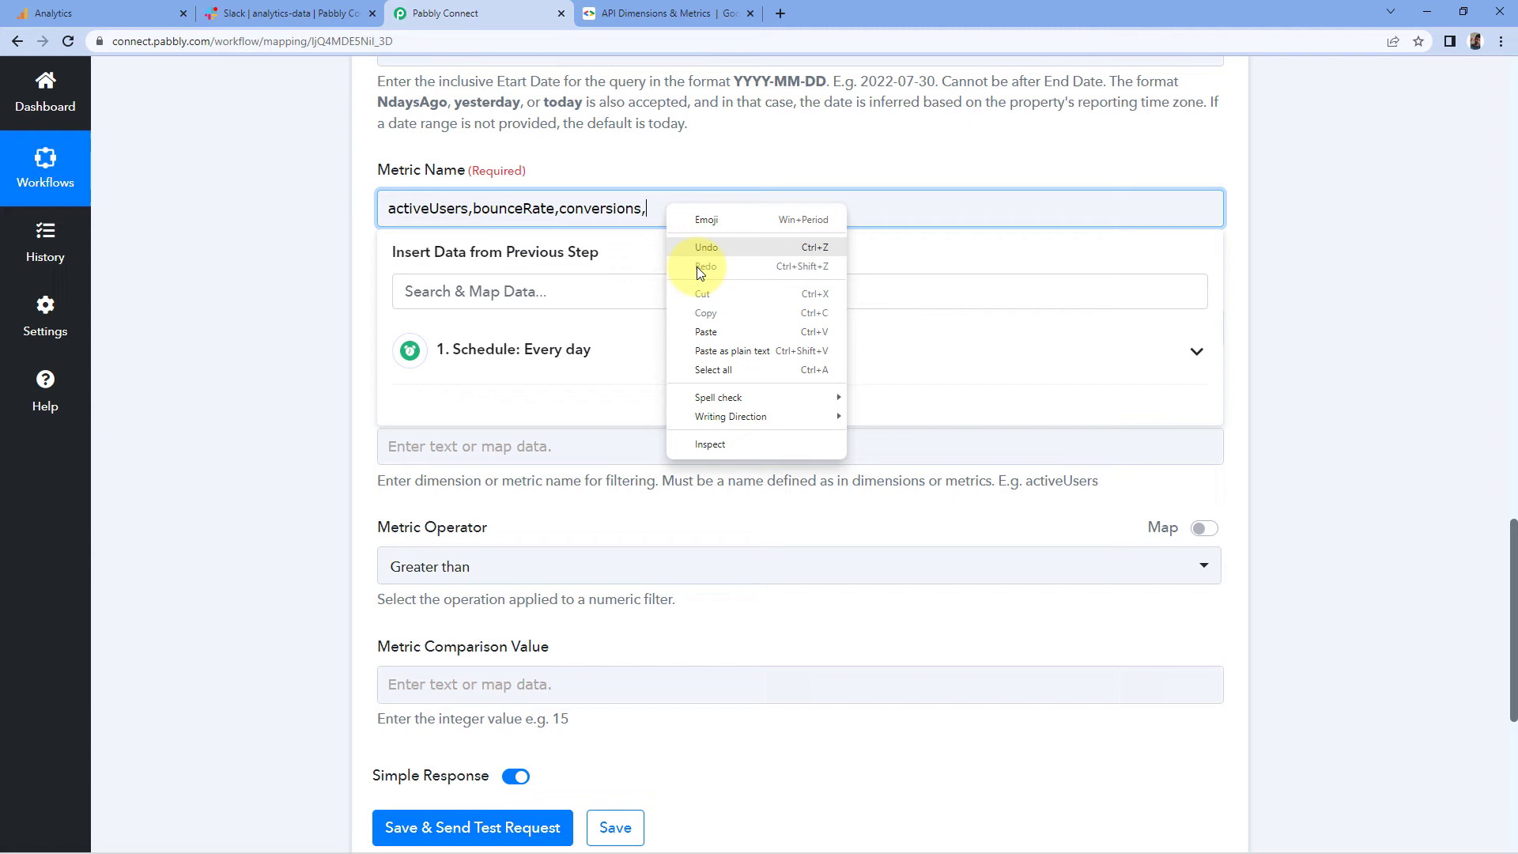
pyautogui.click(696, 337)
pyautogui.click(676, 161)
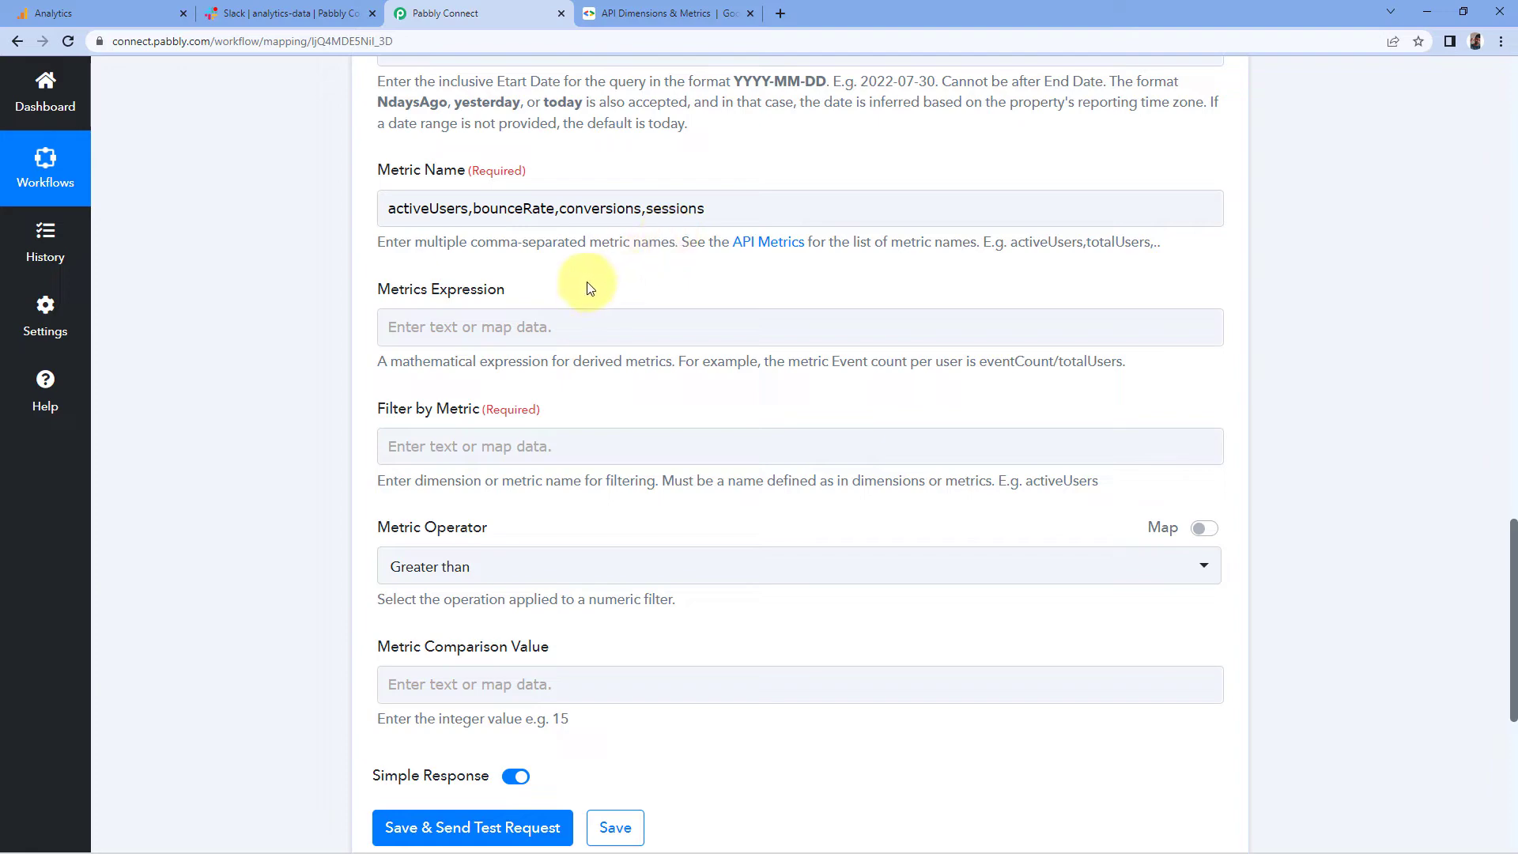
# Step: Copy the example name activeUsers from the Filter by Metric description and enter it in Filter by Metric
pyautogui.scroll(4, 519, 181)
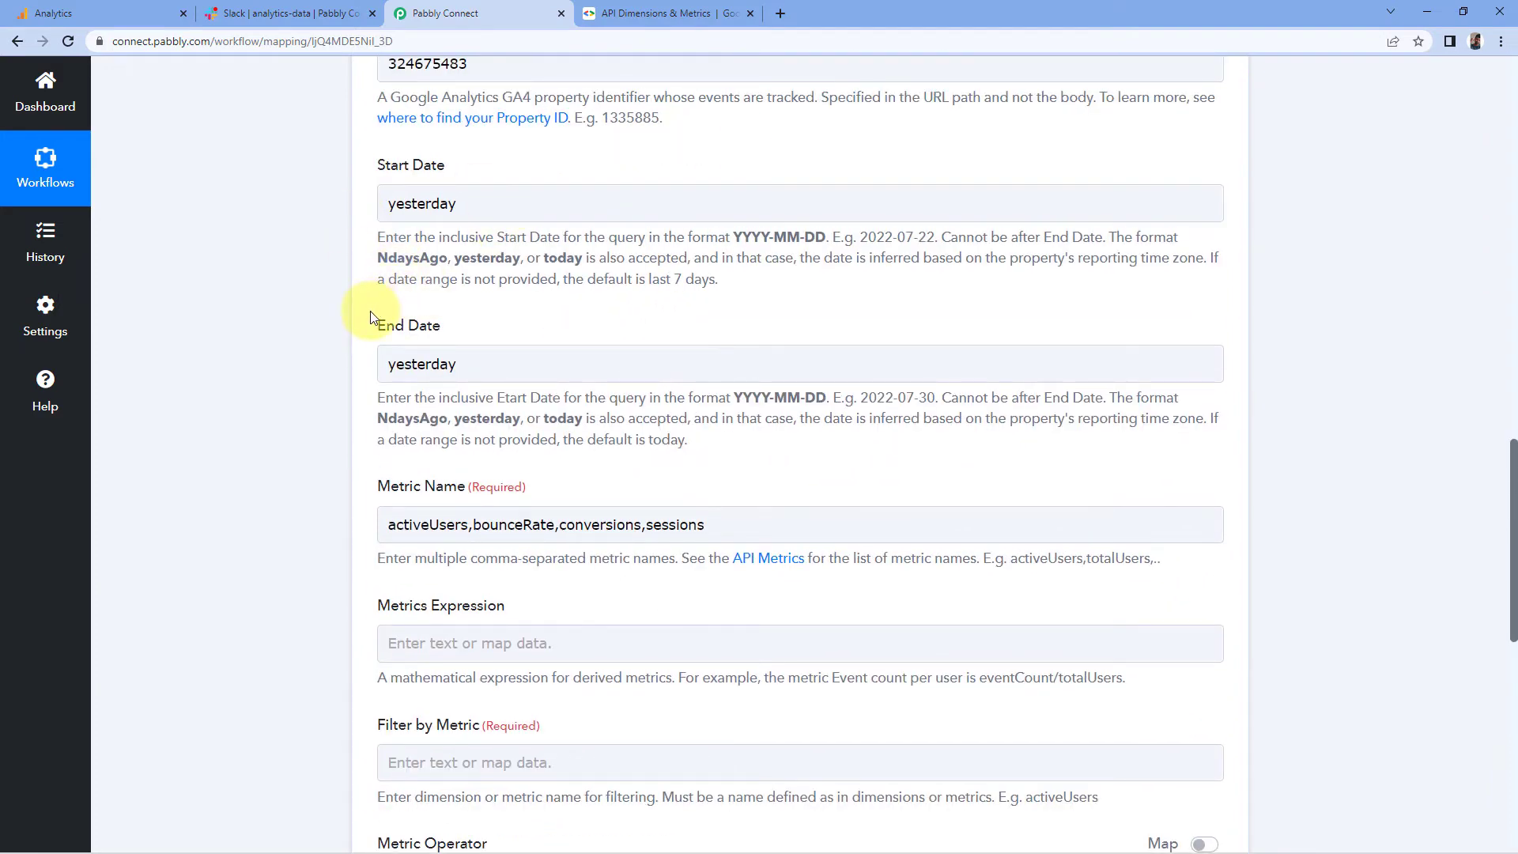
pyautogui.scroll(-3, 332, 293)
pyautogui.scroll(-1, 356, 217)
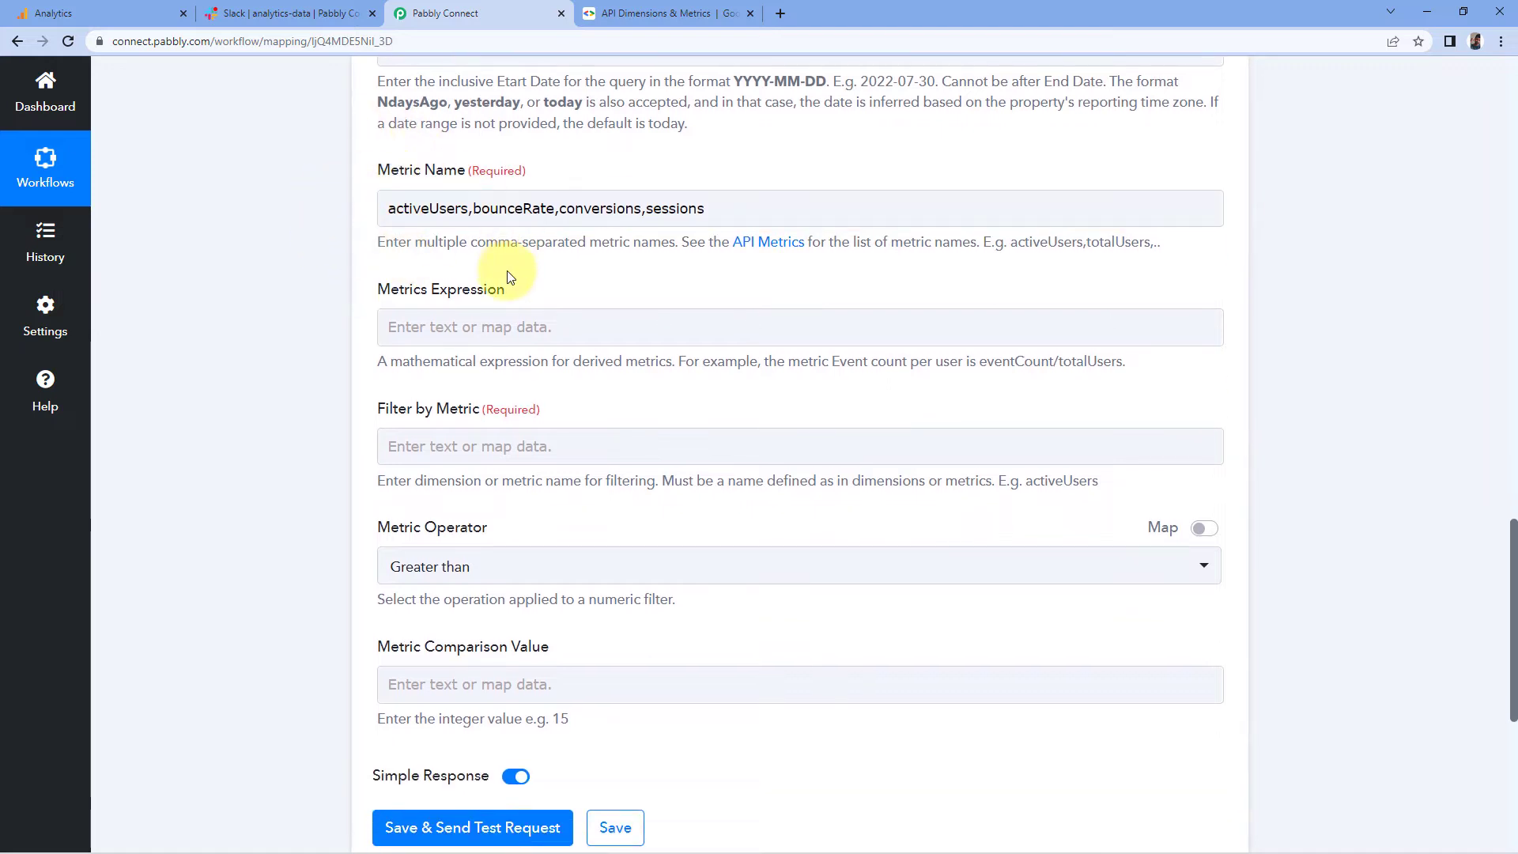
pyautogui.scroll(-1, 404, 265)
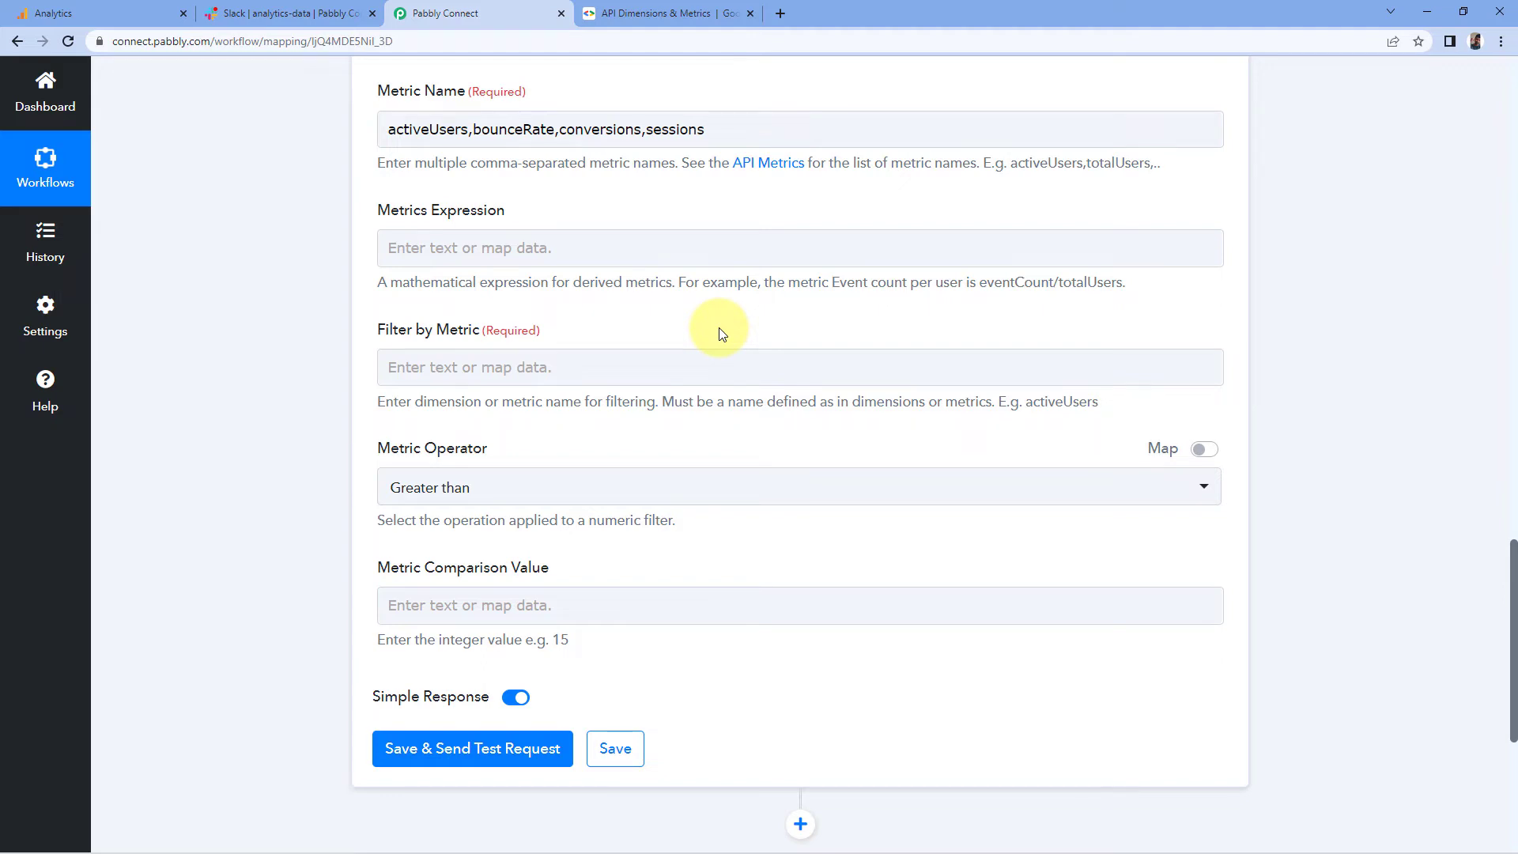
pyautogui.click(495, 129)
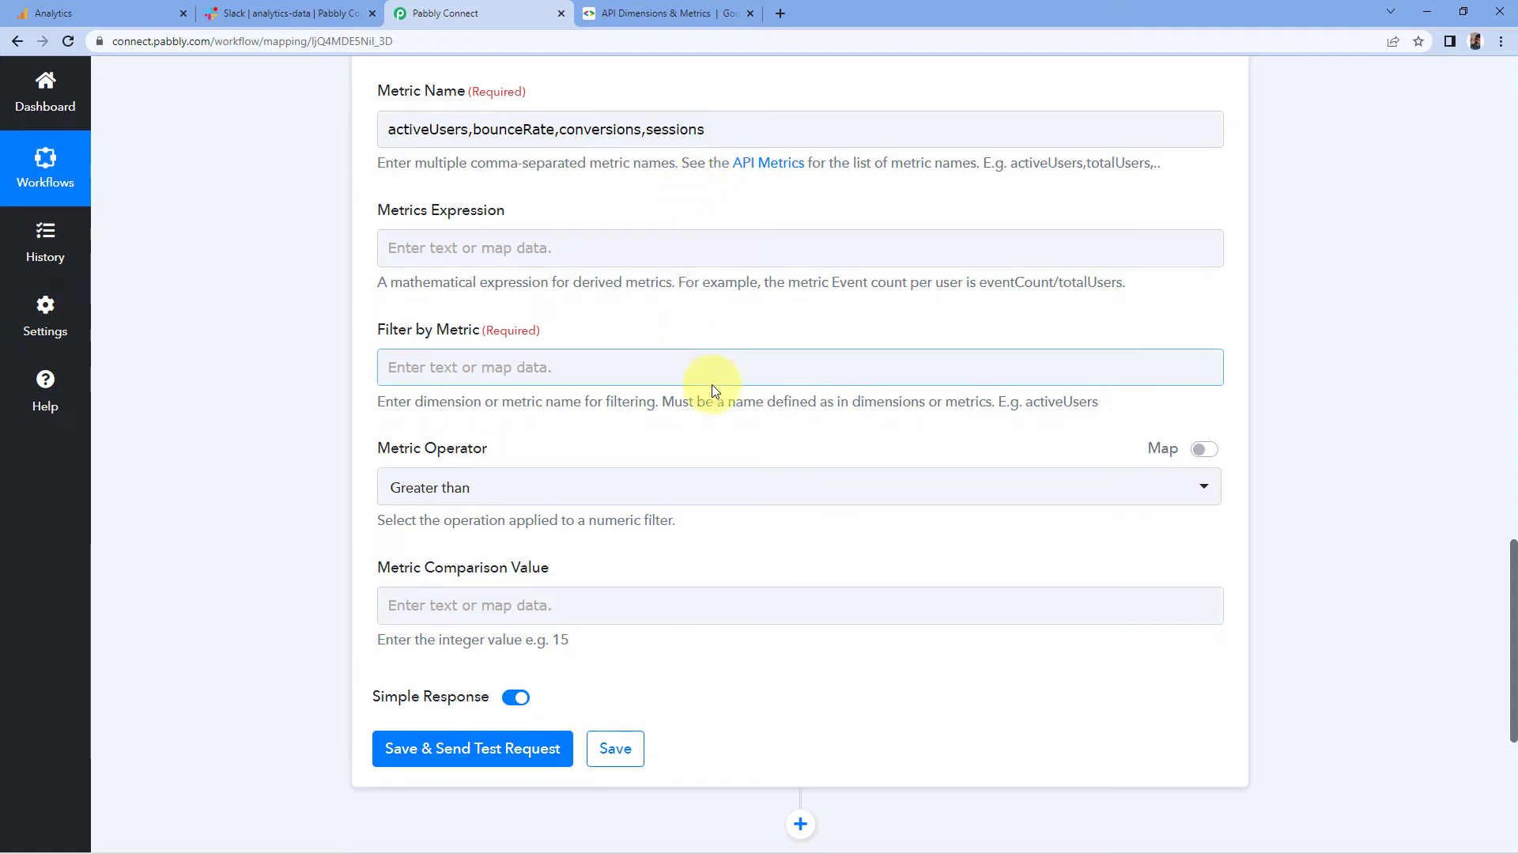
pyautogui.moveTo(1101, 403); pyautogui.dragTo(1028, 405)
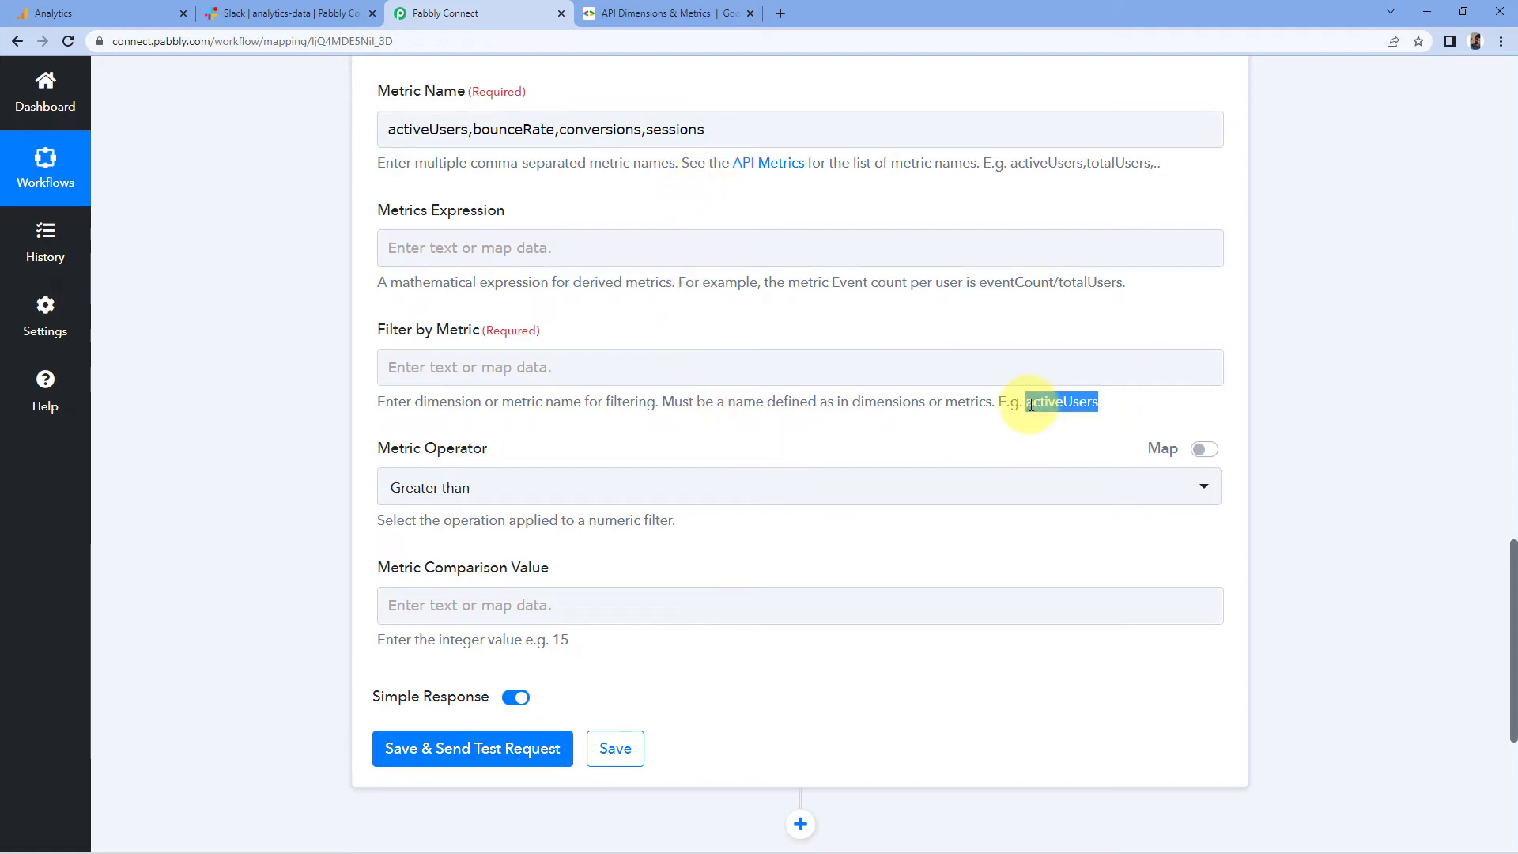
pyautogui.rightClick(1030, 405)
pyautogui.click(1054, 416)
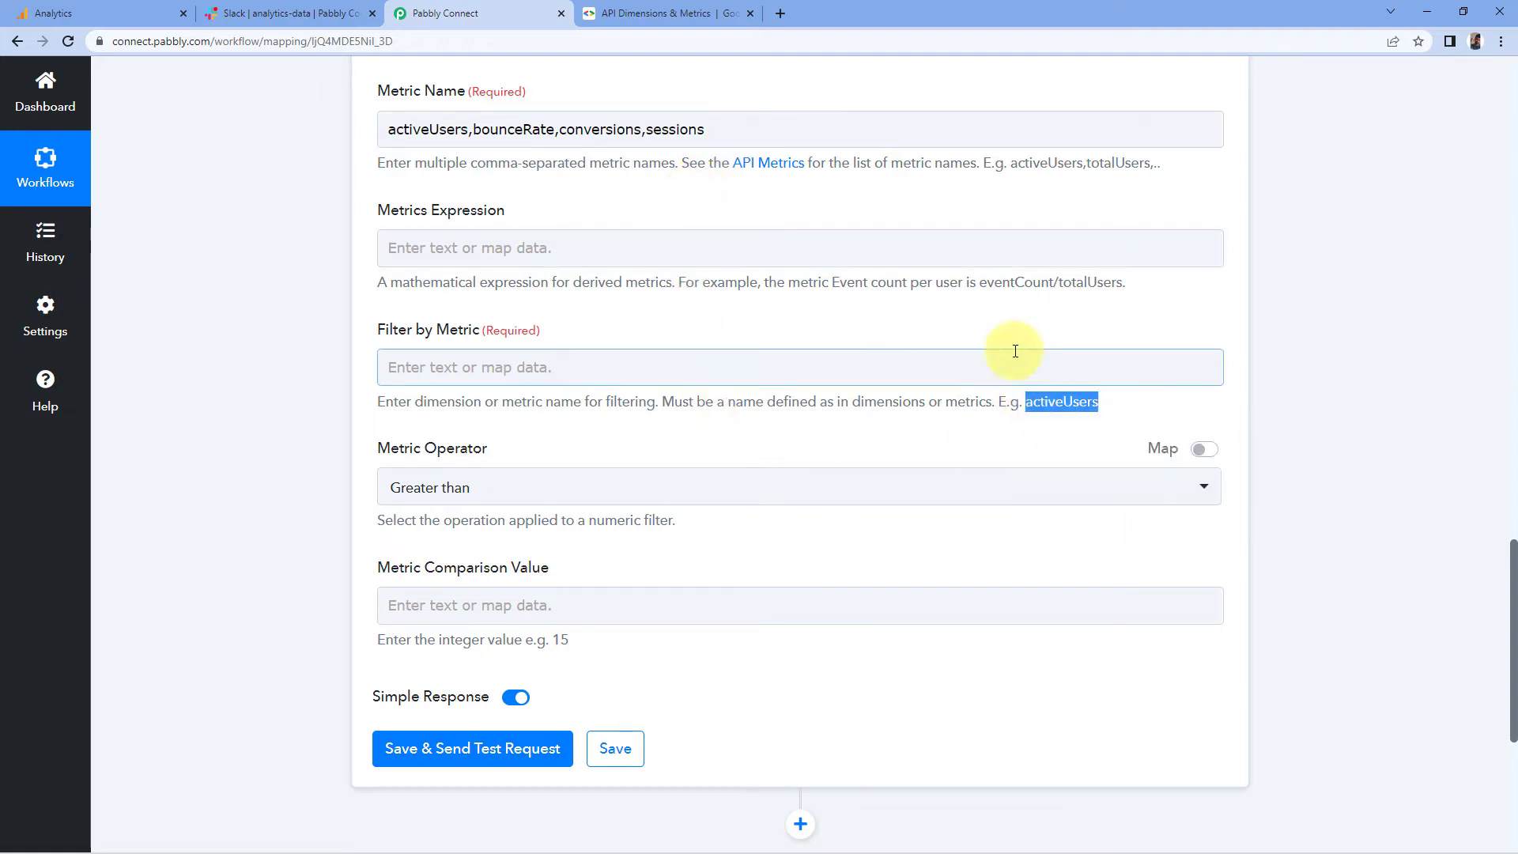
pyautogui.click(414, 369)
pyautogui.rightClick(412, 377)
pyautogui.click(449, 496)
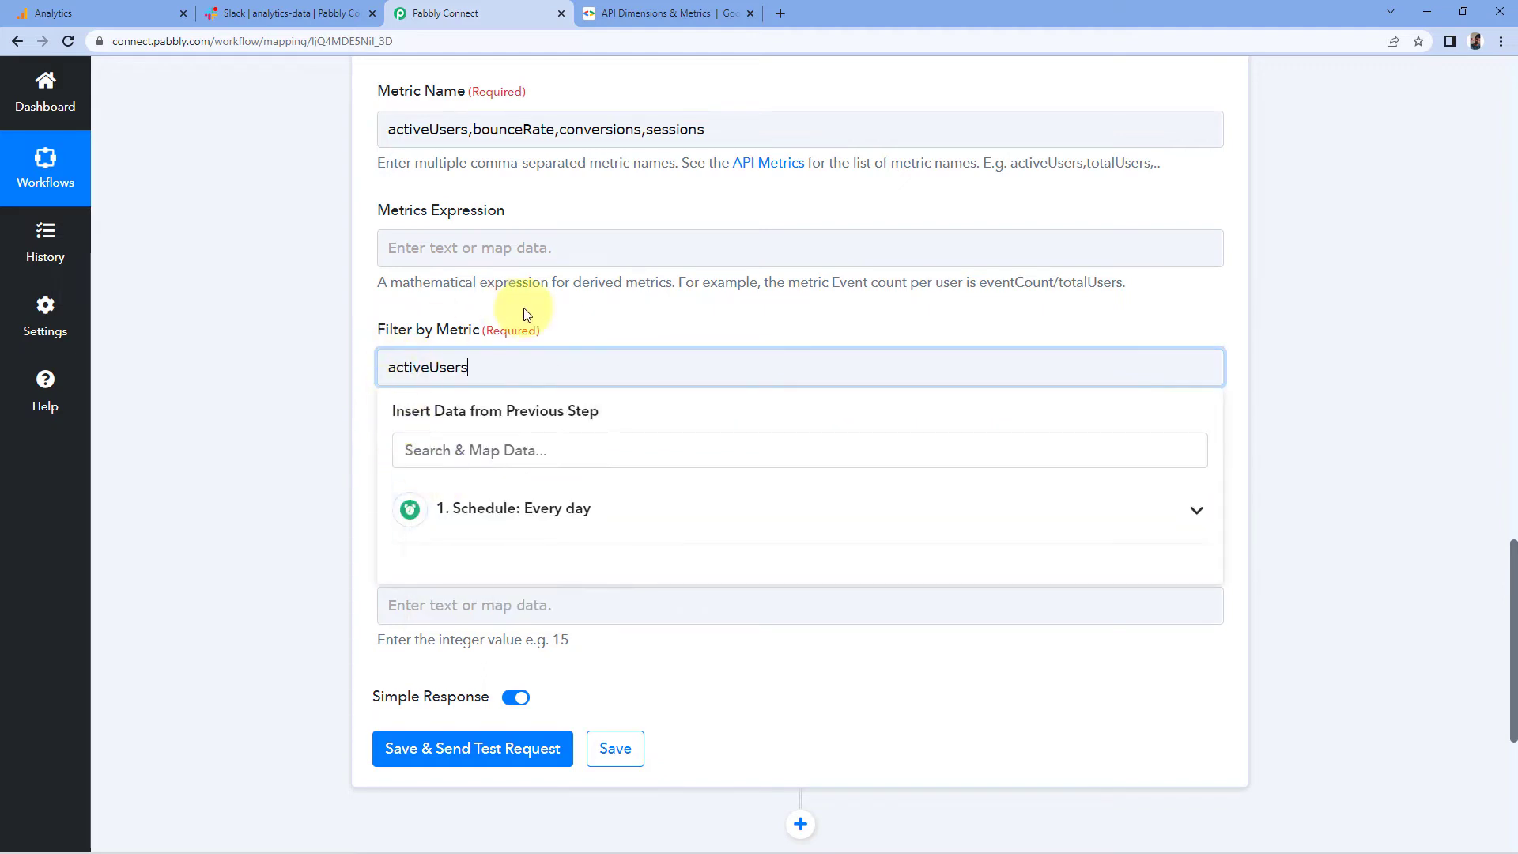
pyautogui.click(557, 330)
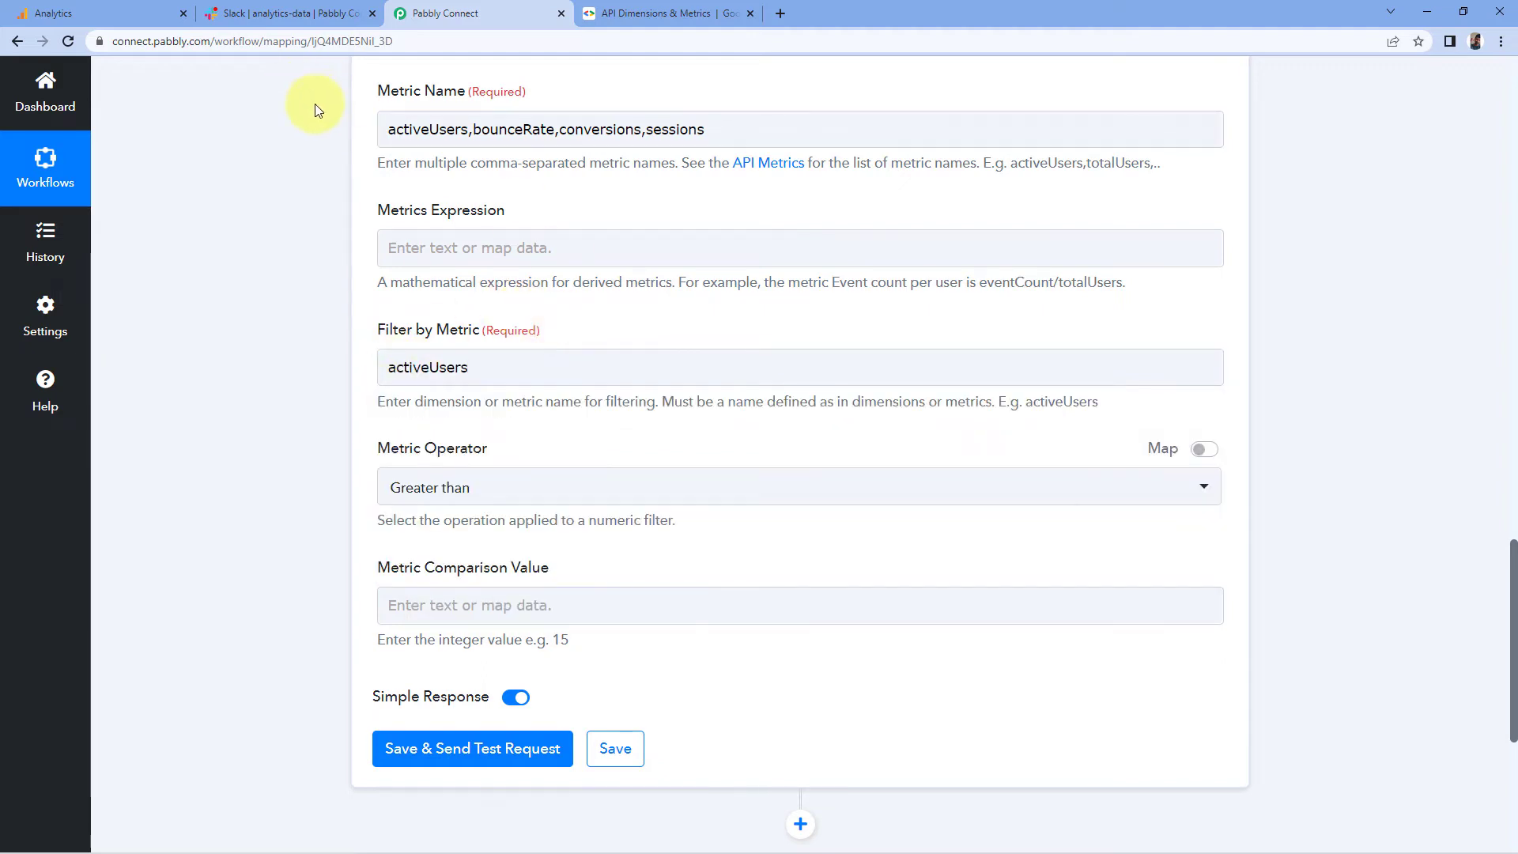
pyautogui.click(680, 129)
pyautogui.click(355, 153)
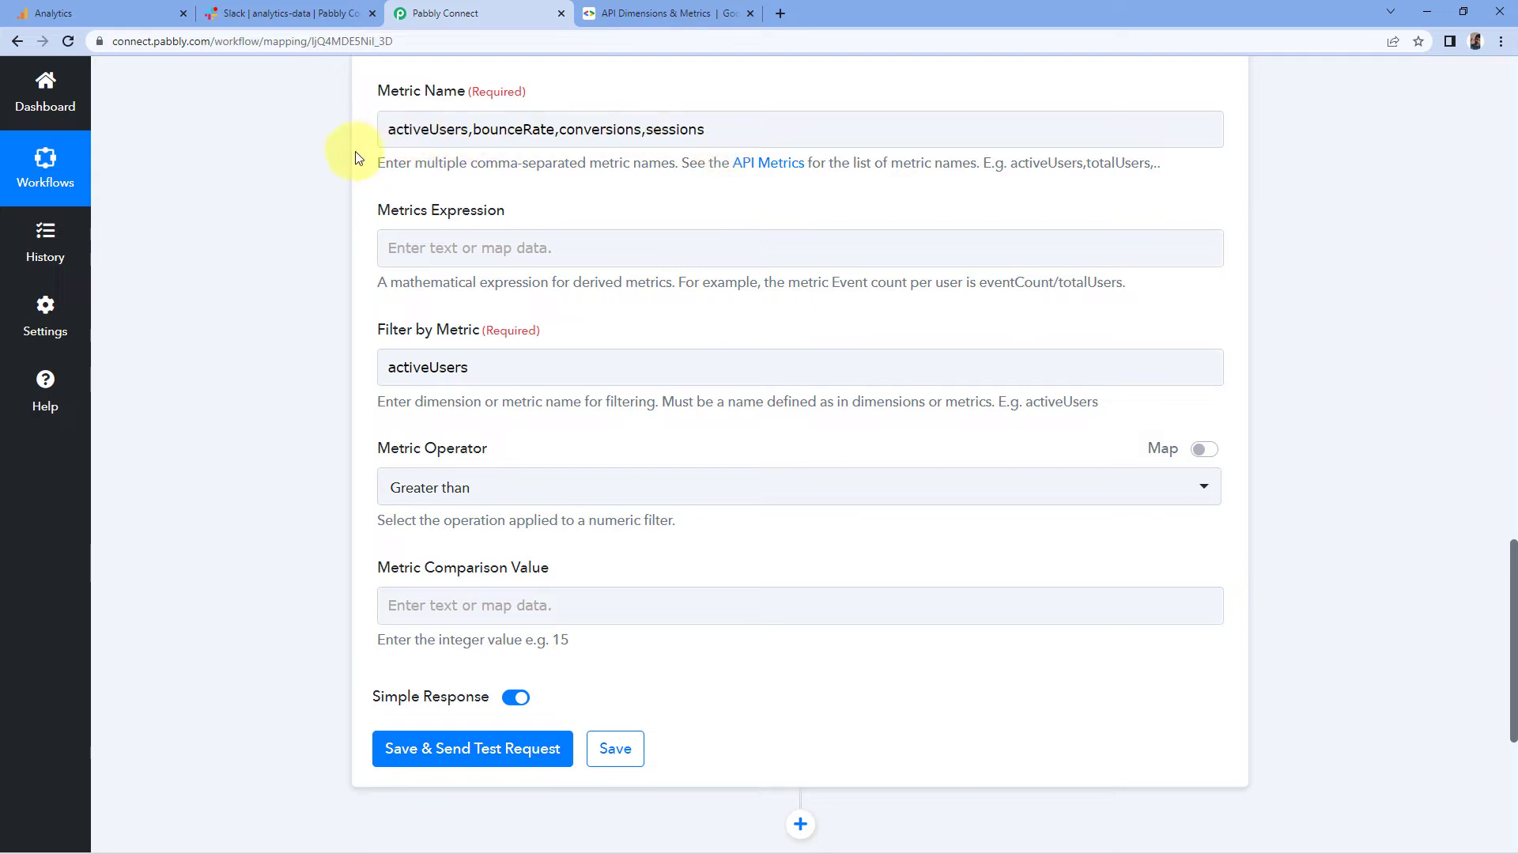
pyautogui.click(485, 366)
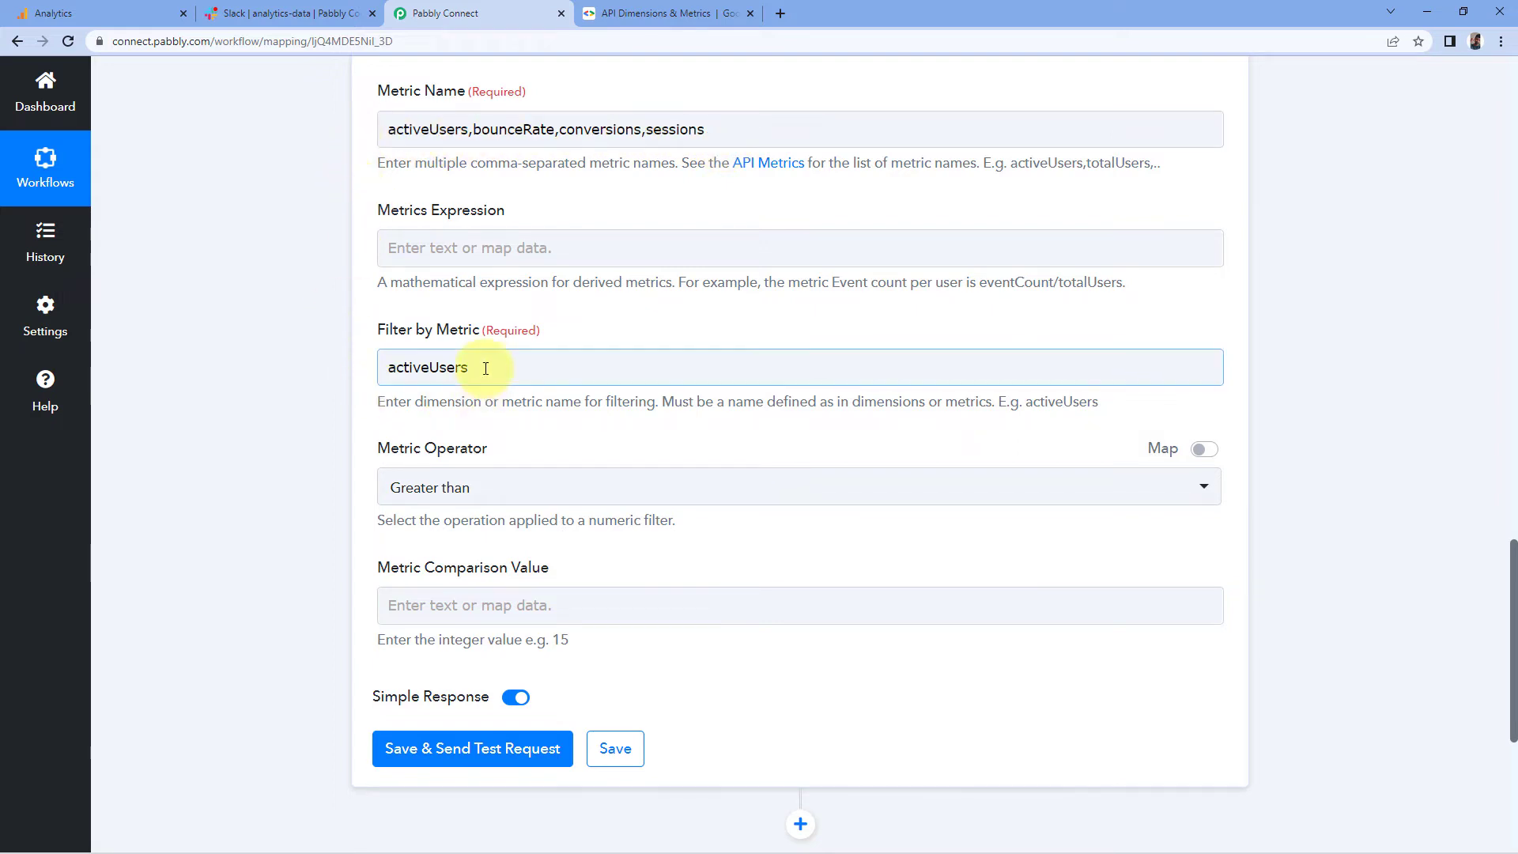
pyautogui.click(519, 401)
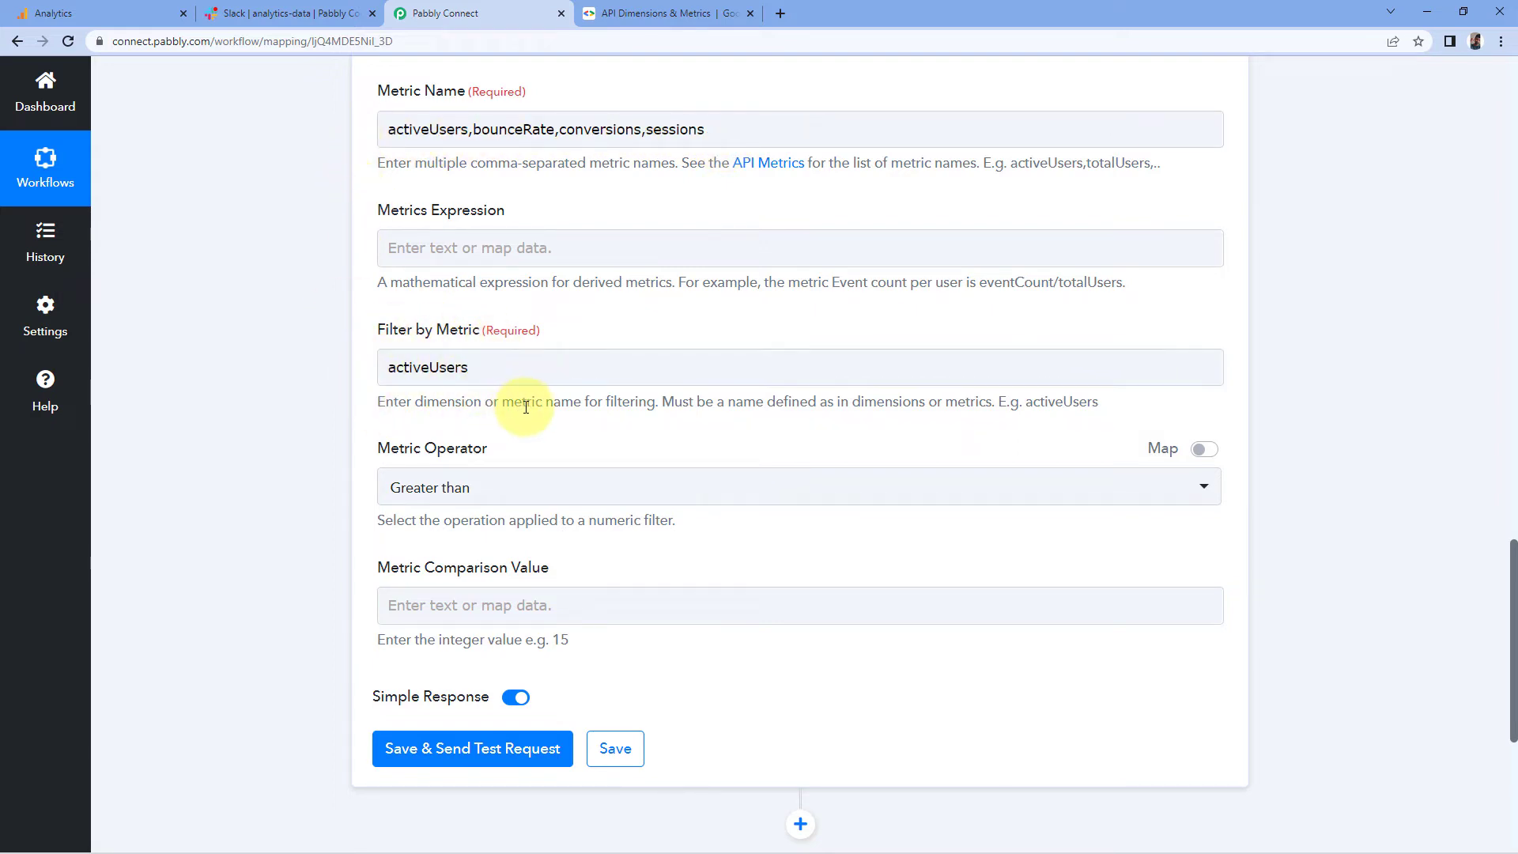
# Step: Choose Greater than as the Metric Operator and set the Metric Comparison Value to 10
pyautogui.scroll(-2, 545, 363)
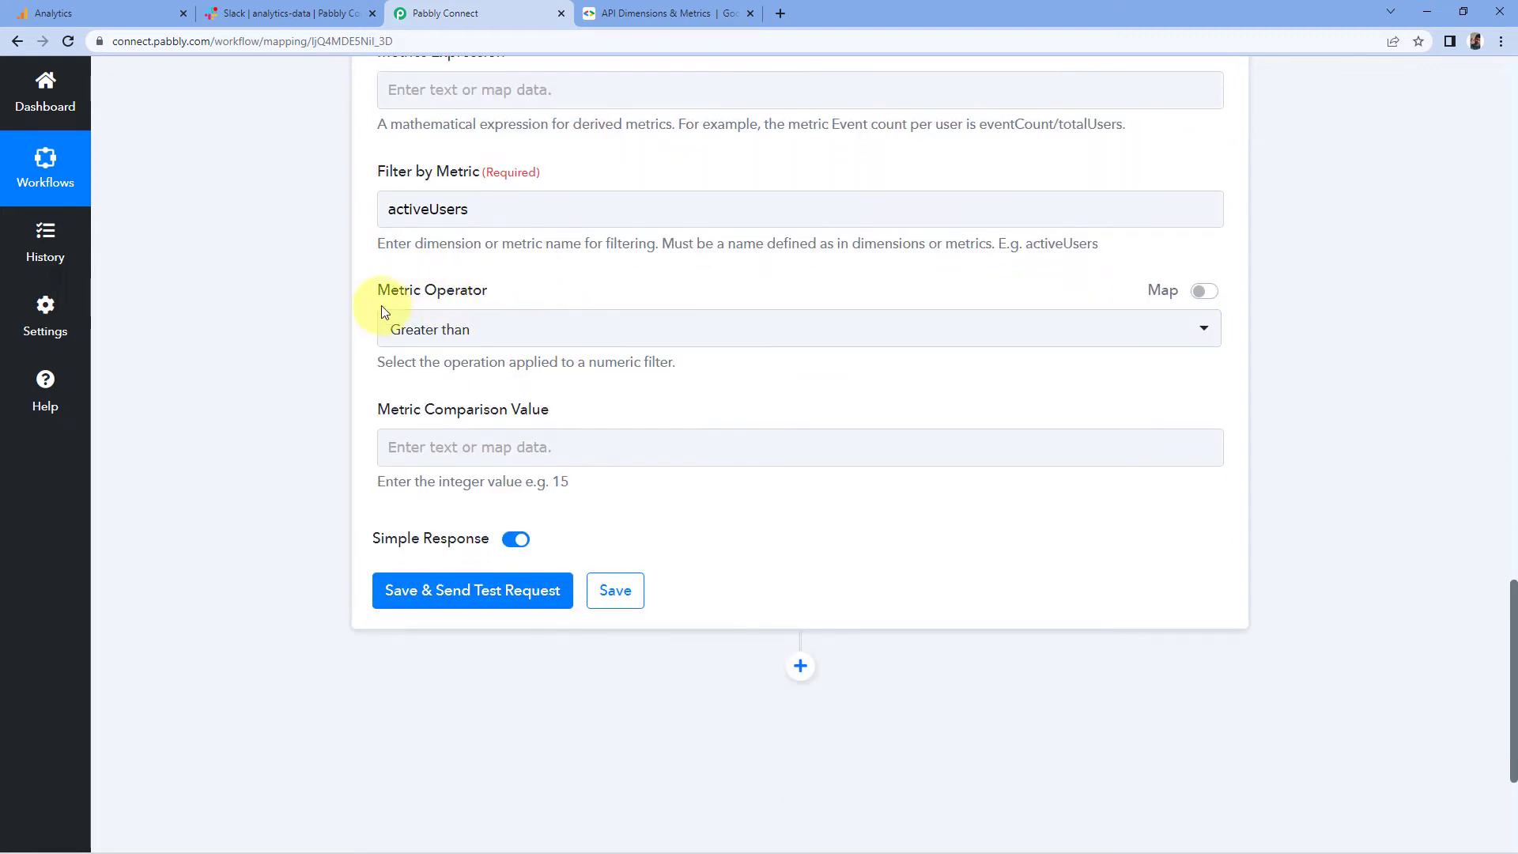
pyautogui.click(525, 329)
pyautogui.click(532, 286)
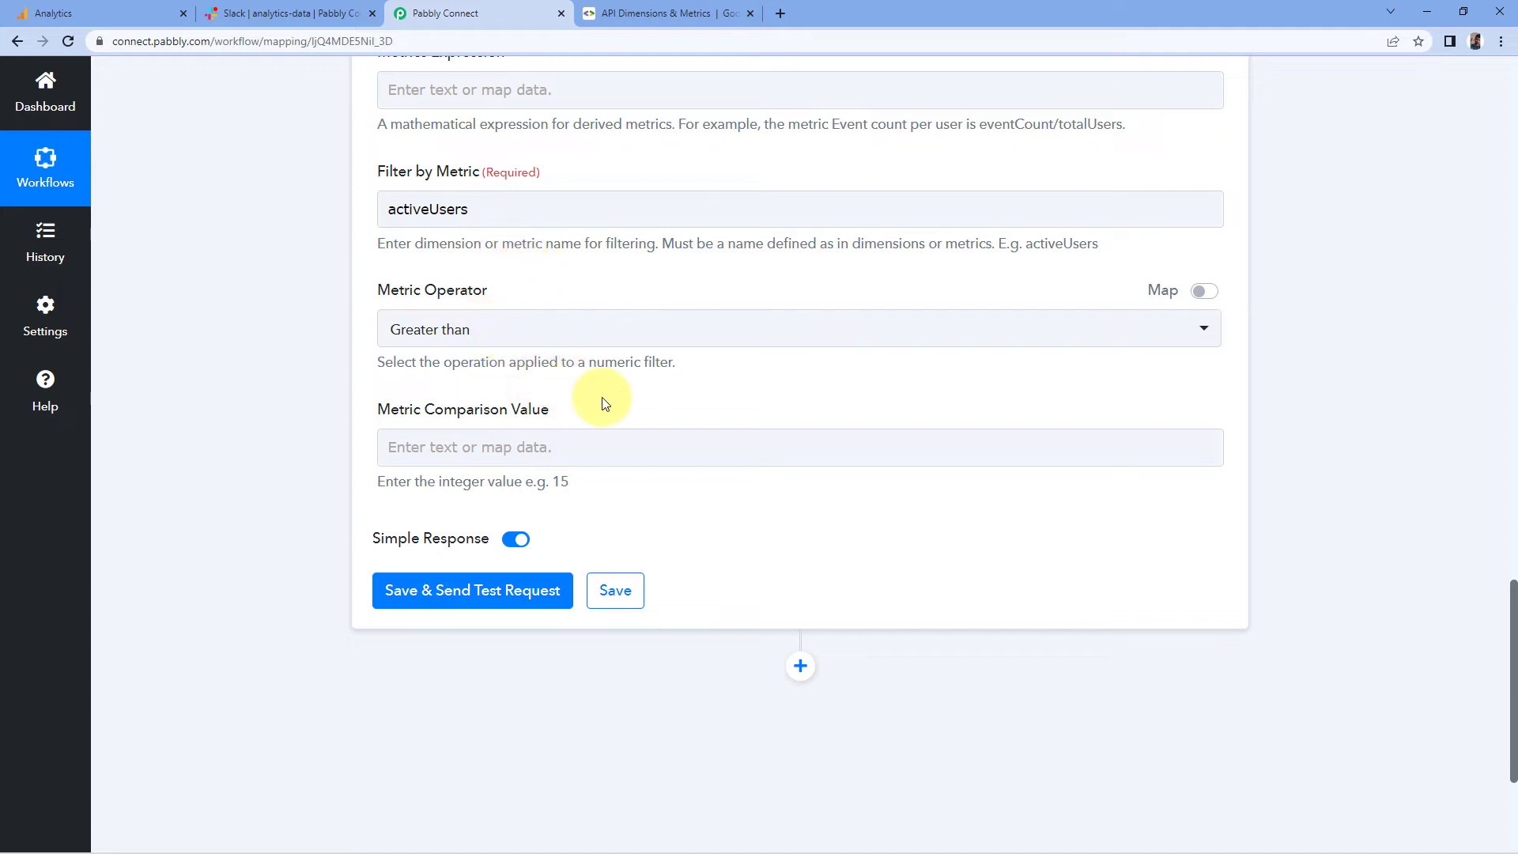
pyautogui.click(685, 435)
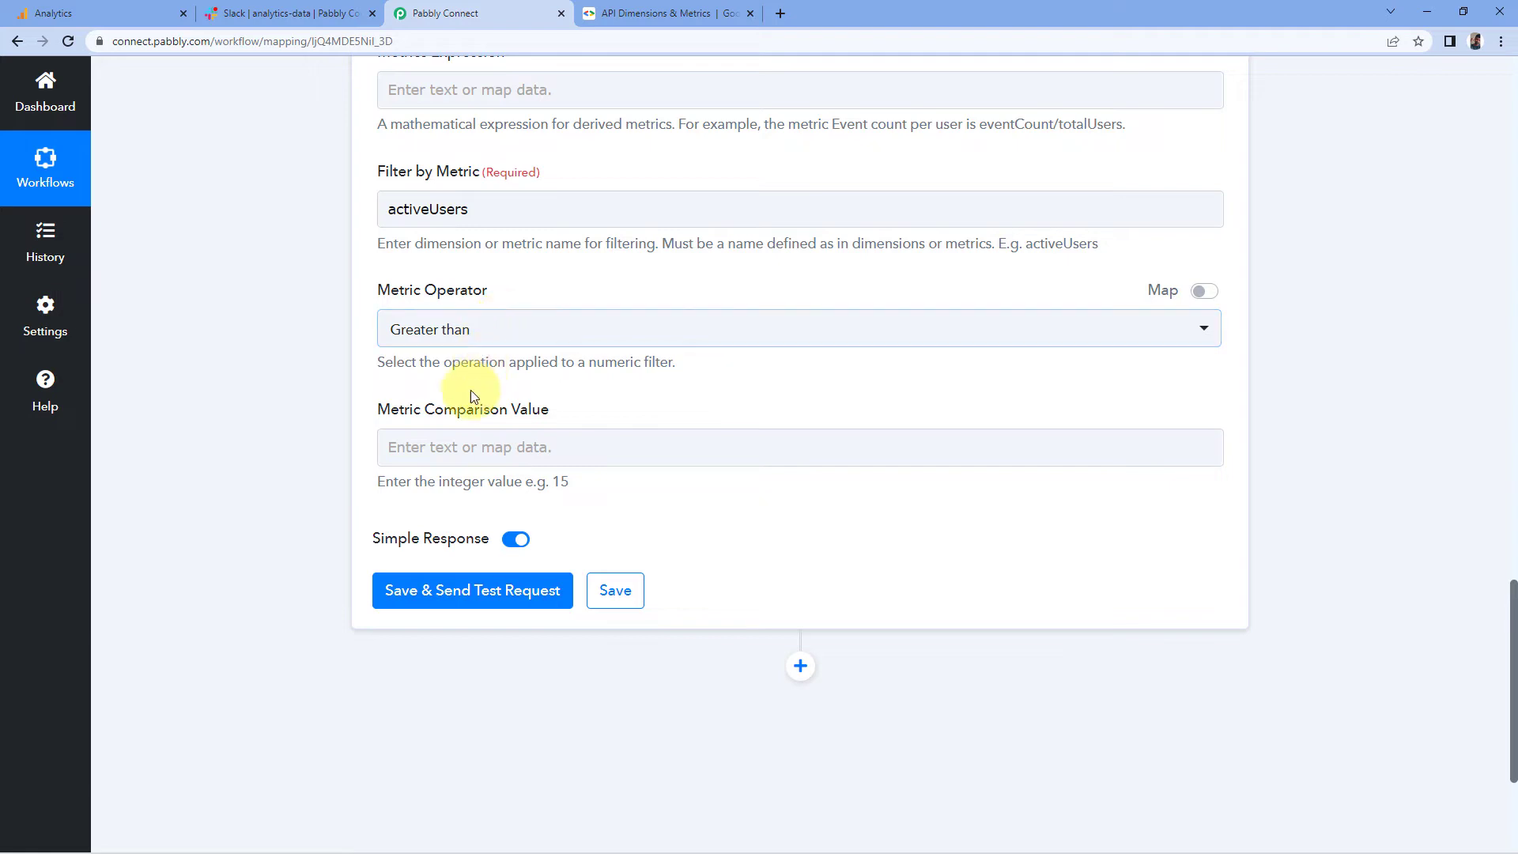
pyautogui.click(498, 332)
pyautogui.click(393, 407)
pyautogui.click(393, 443)
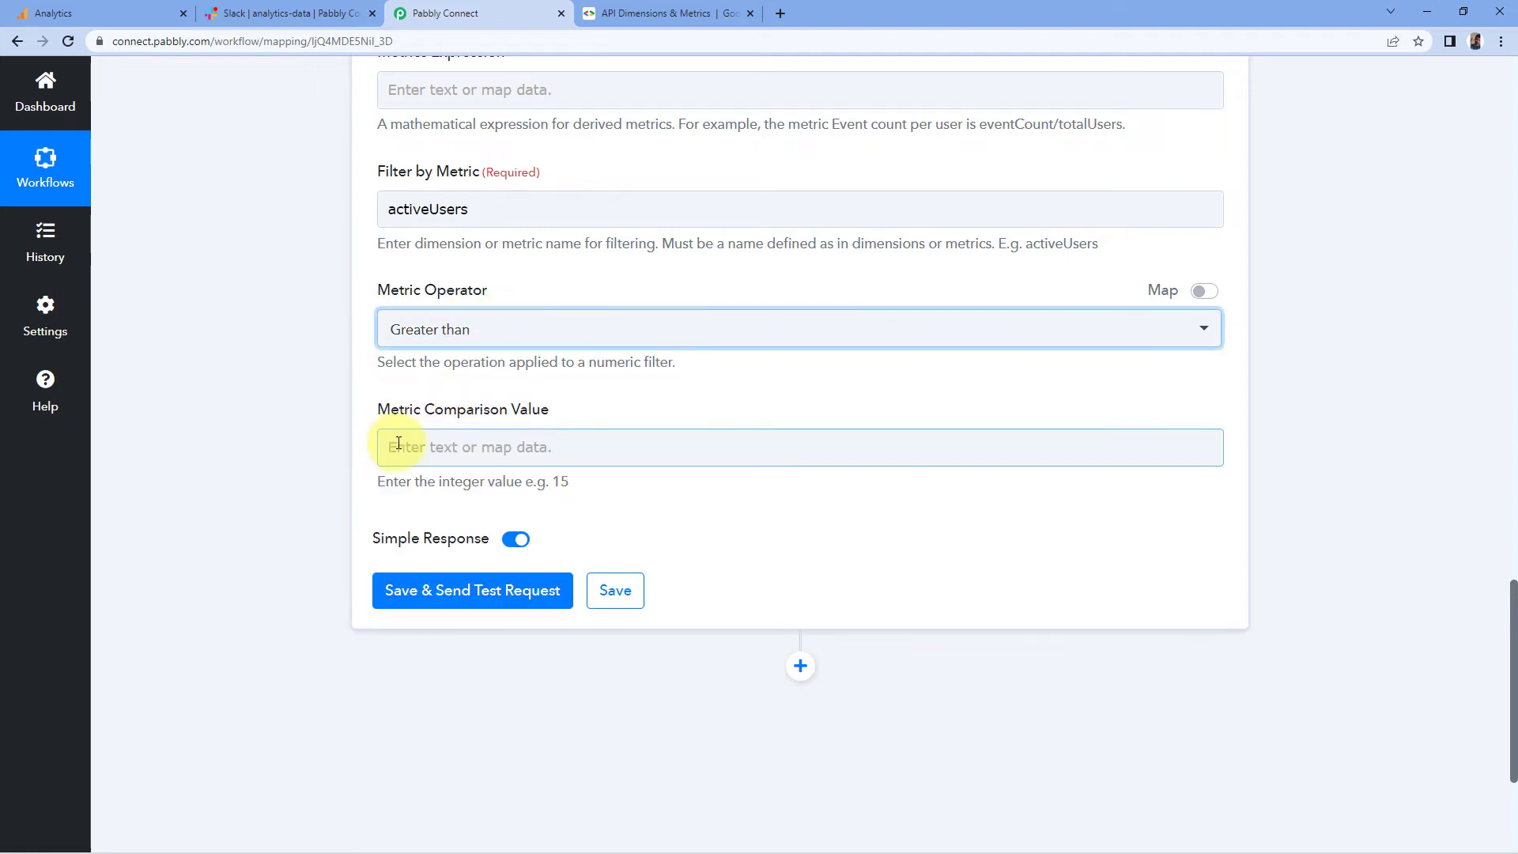
pyautogui.write('10')
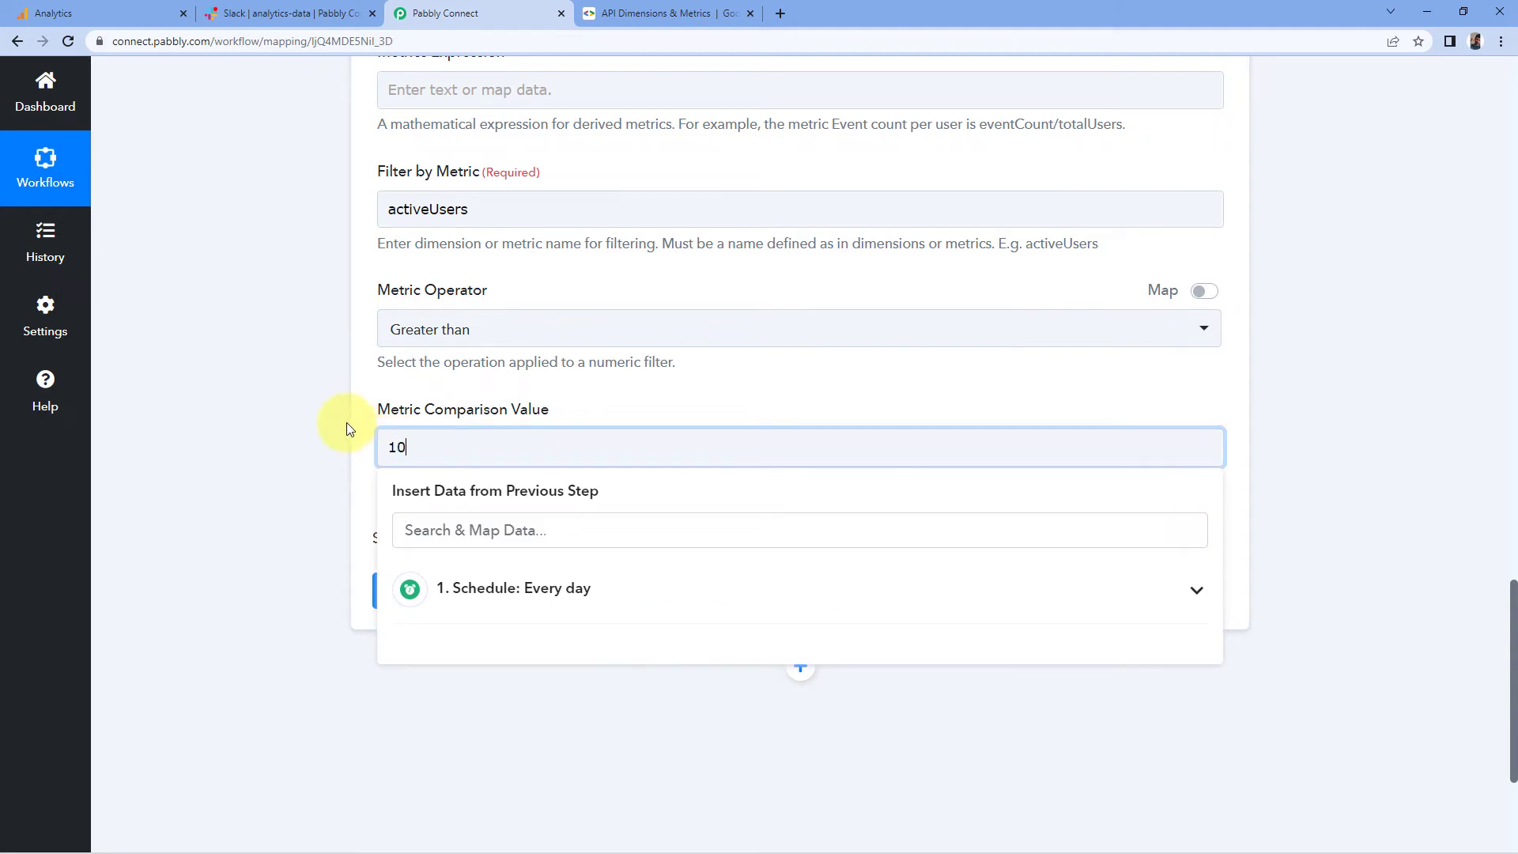
pyautogui.click(372, 410)
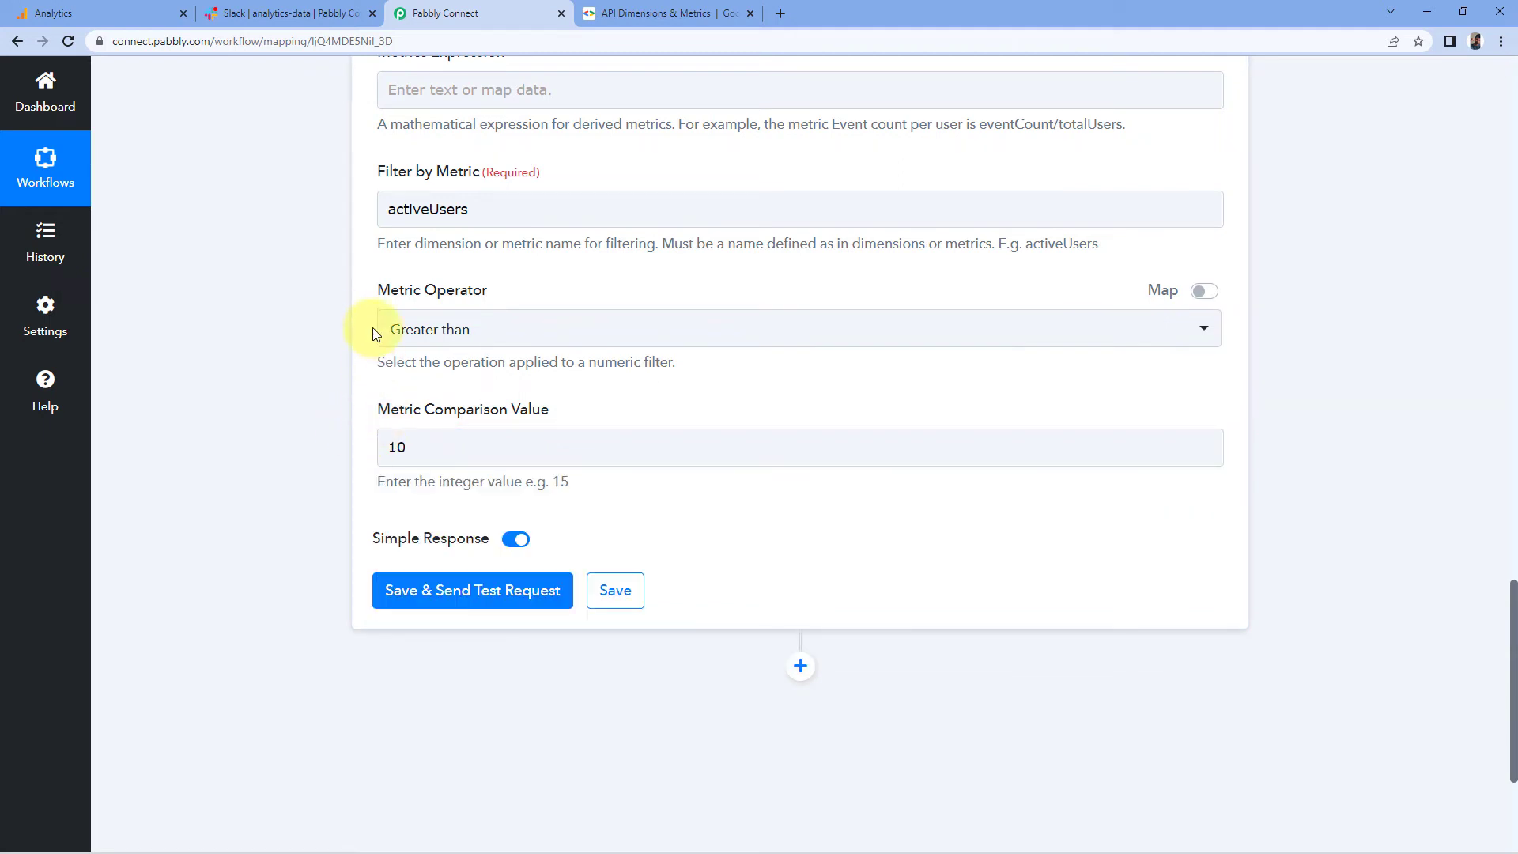
# Step: Save the Google Analytics action, send a test request, and check the response against the requested metric names
pyautogui.scroll(-2, 375, 333)
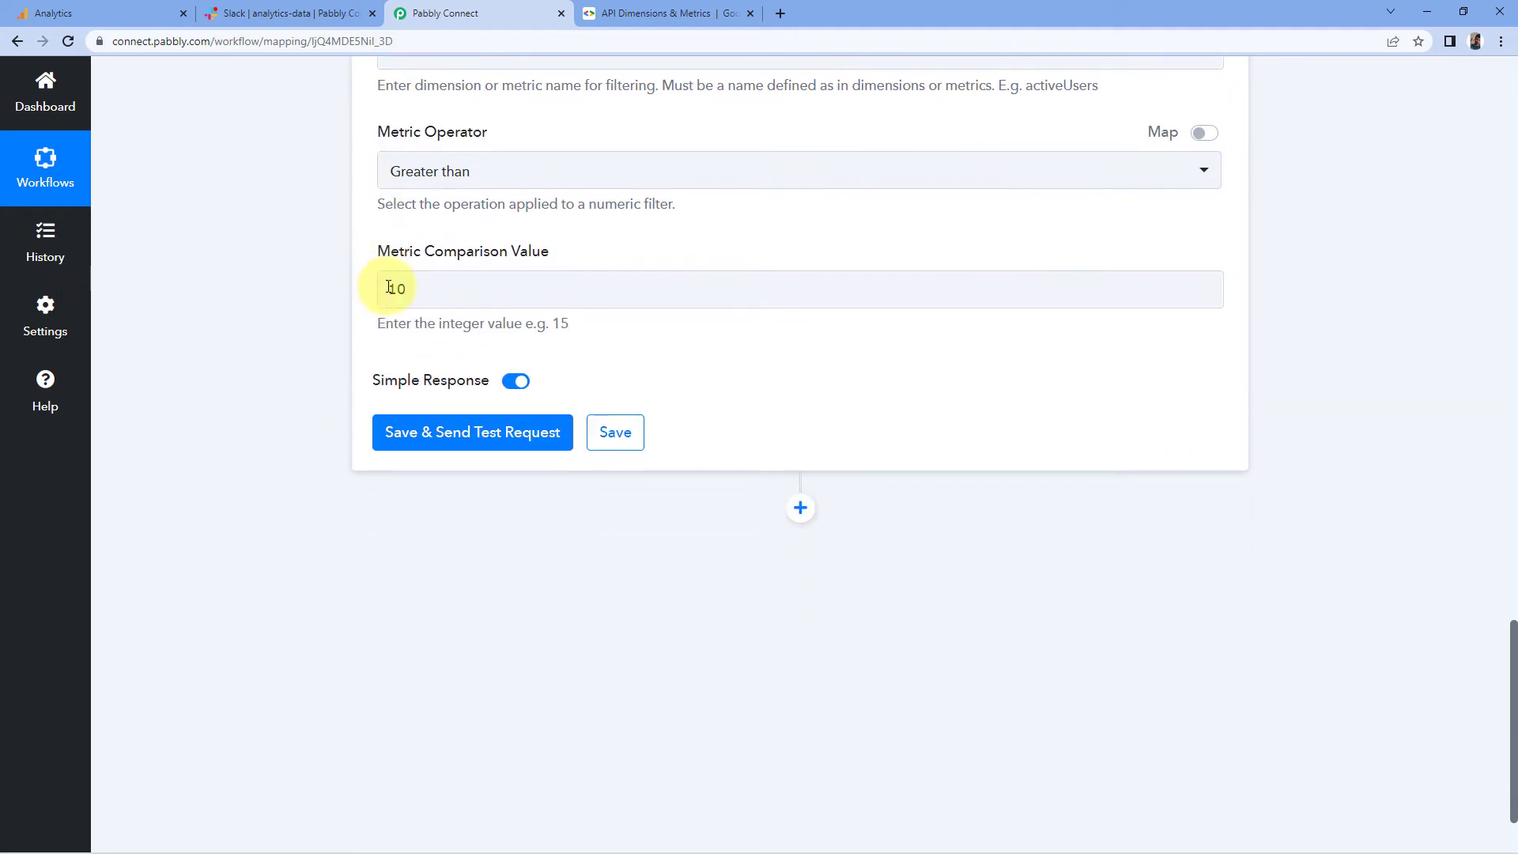
pyautogui.click(478, 435)
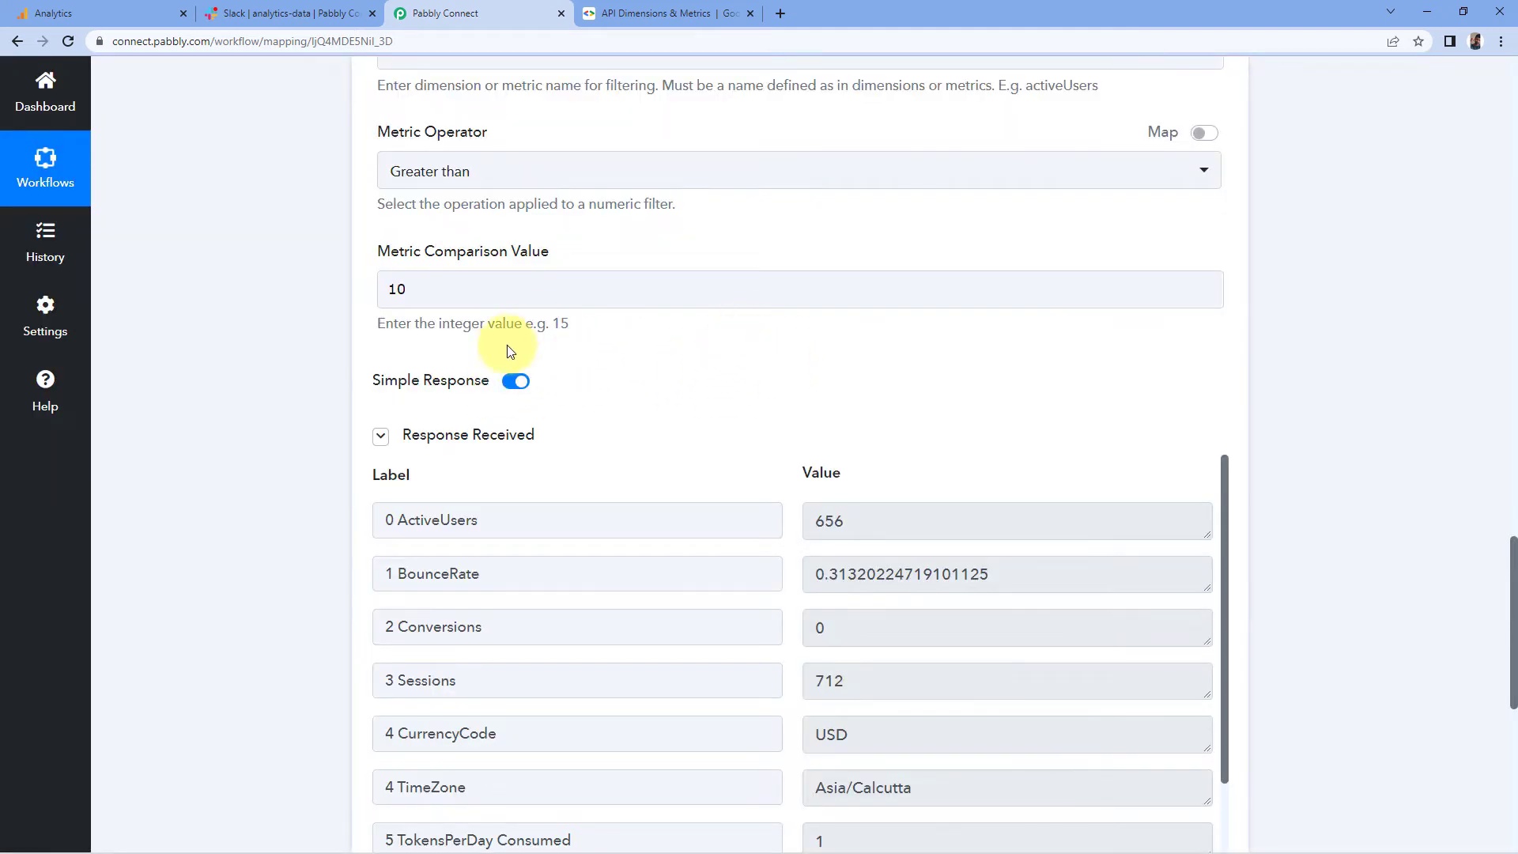
pyautogui.scroll(-2, 509, 349)
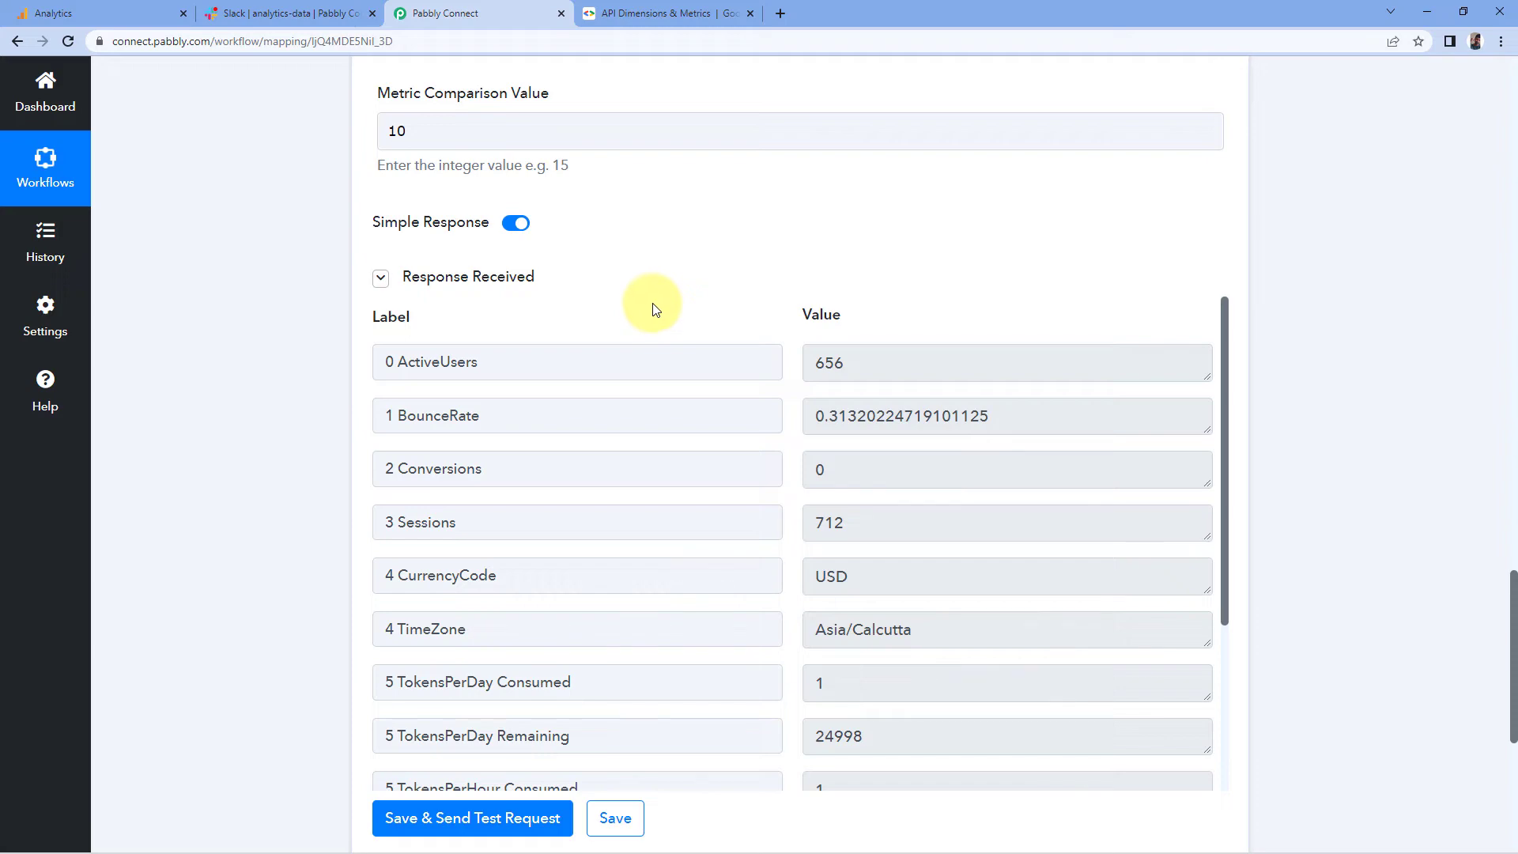
pyautogui.scroll(9, 661, 348)
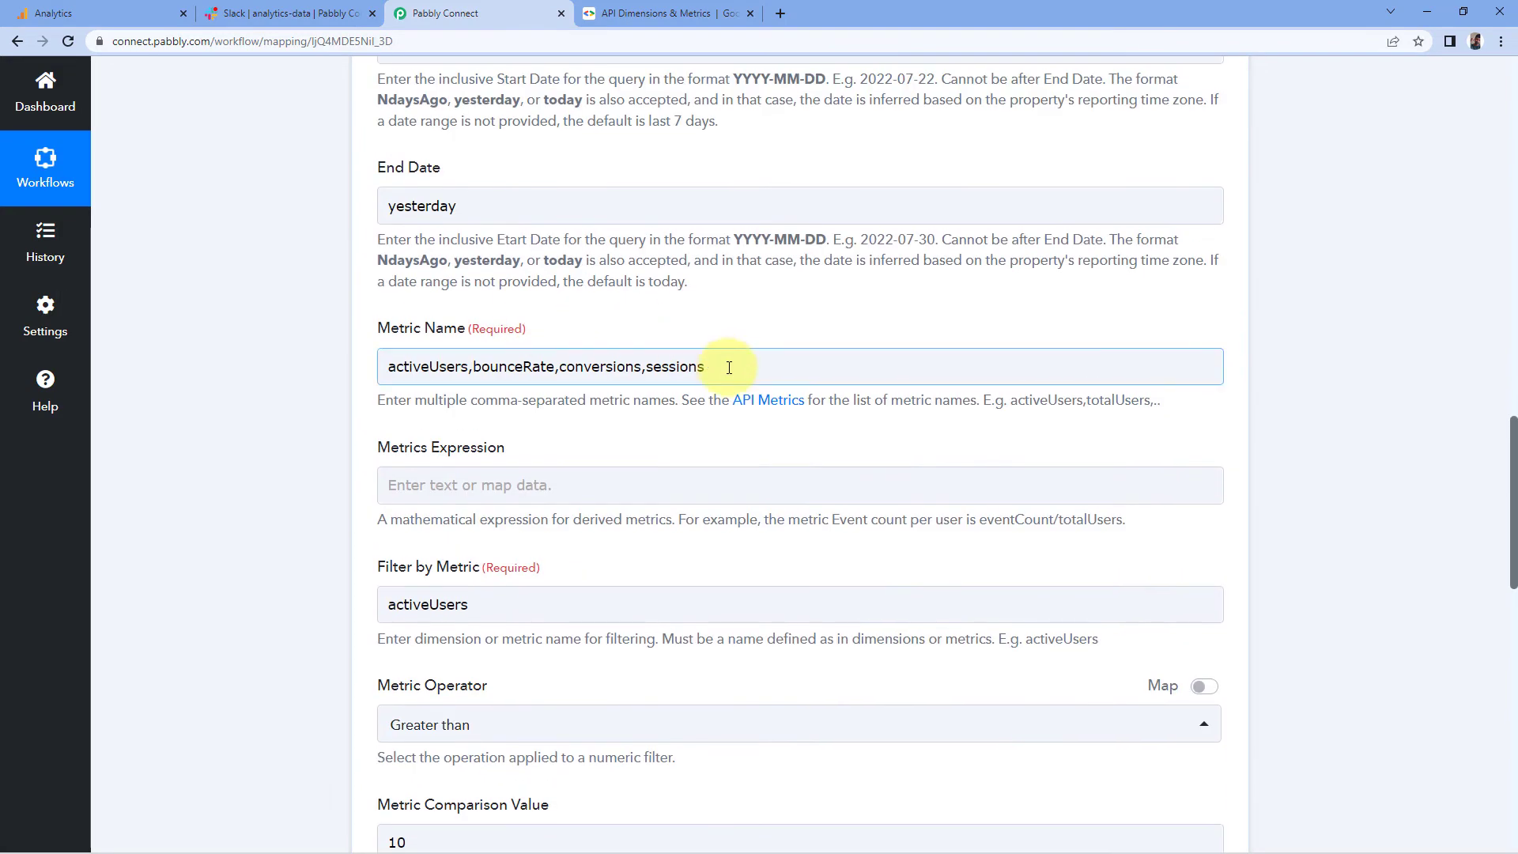
# Step: Compare the names in Metric Name with the active users, bounce rate, conversions and sessions values in the test response
pyautogui.moveTo(729, 367); pyautogui.dragTo(333, 359)
pyautogui.click(335, 359)
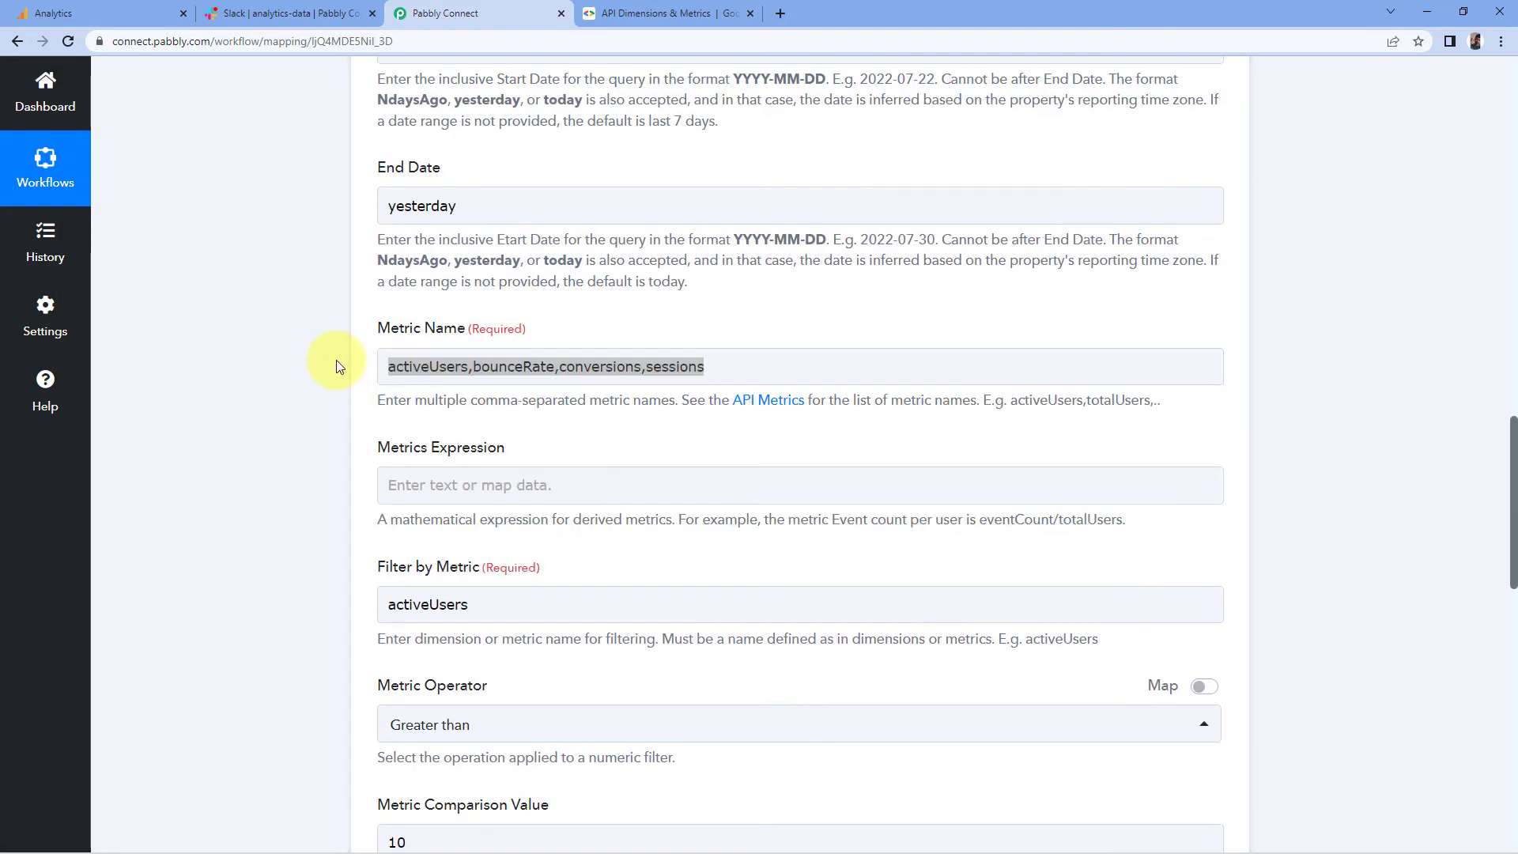
pyautogui.scroll(-10, 337, 362)
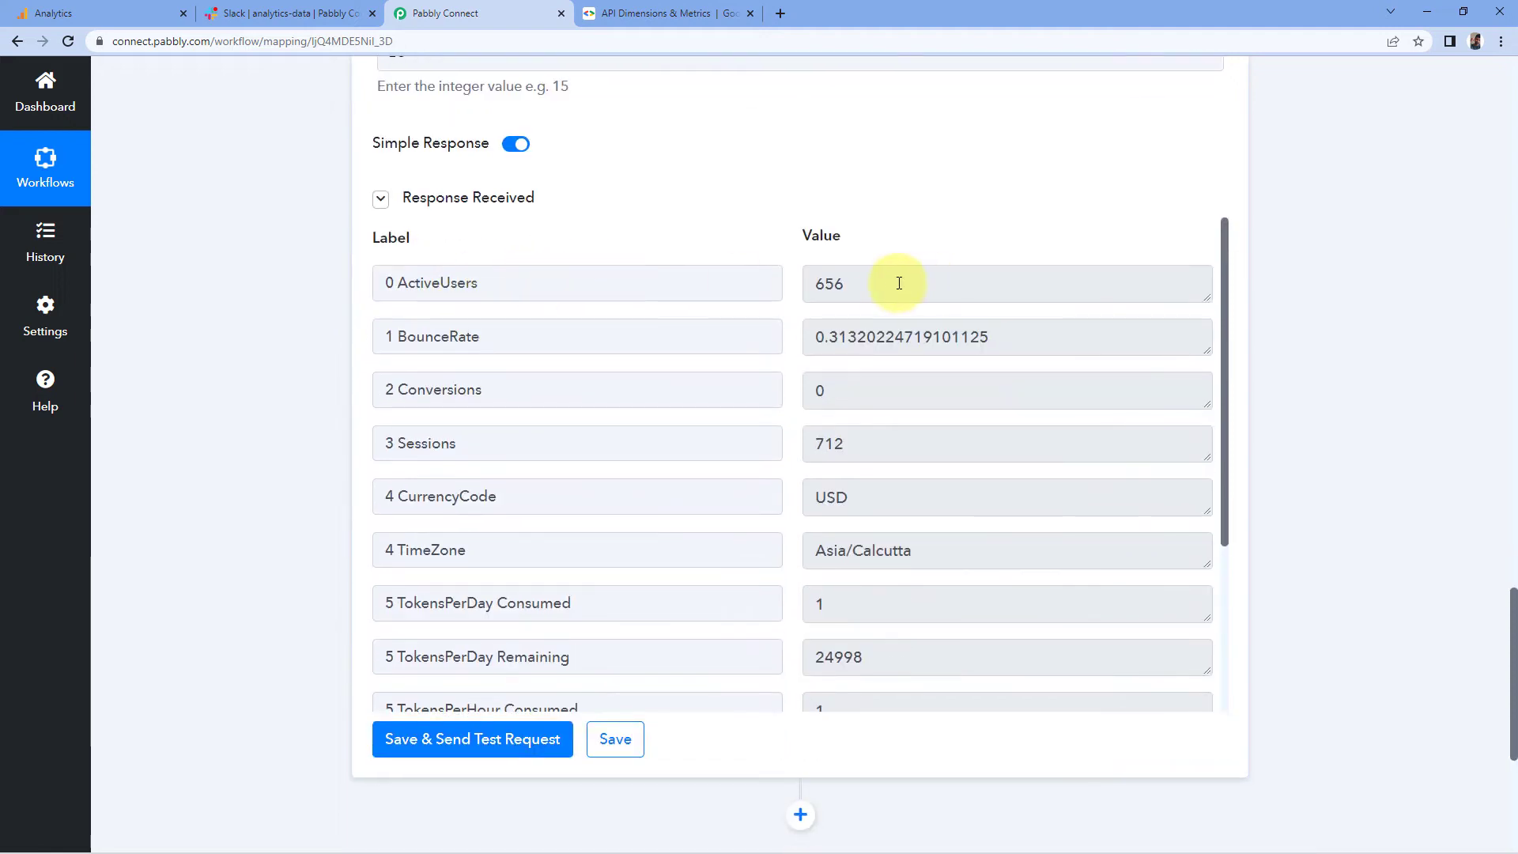
pyautogui.moveTo(899, 283); pyautogui.dragTo(772, 282)
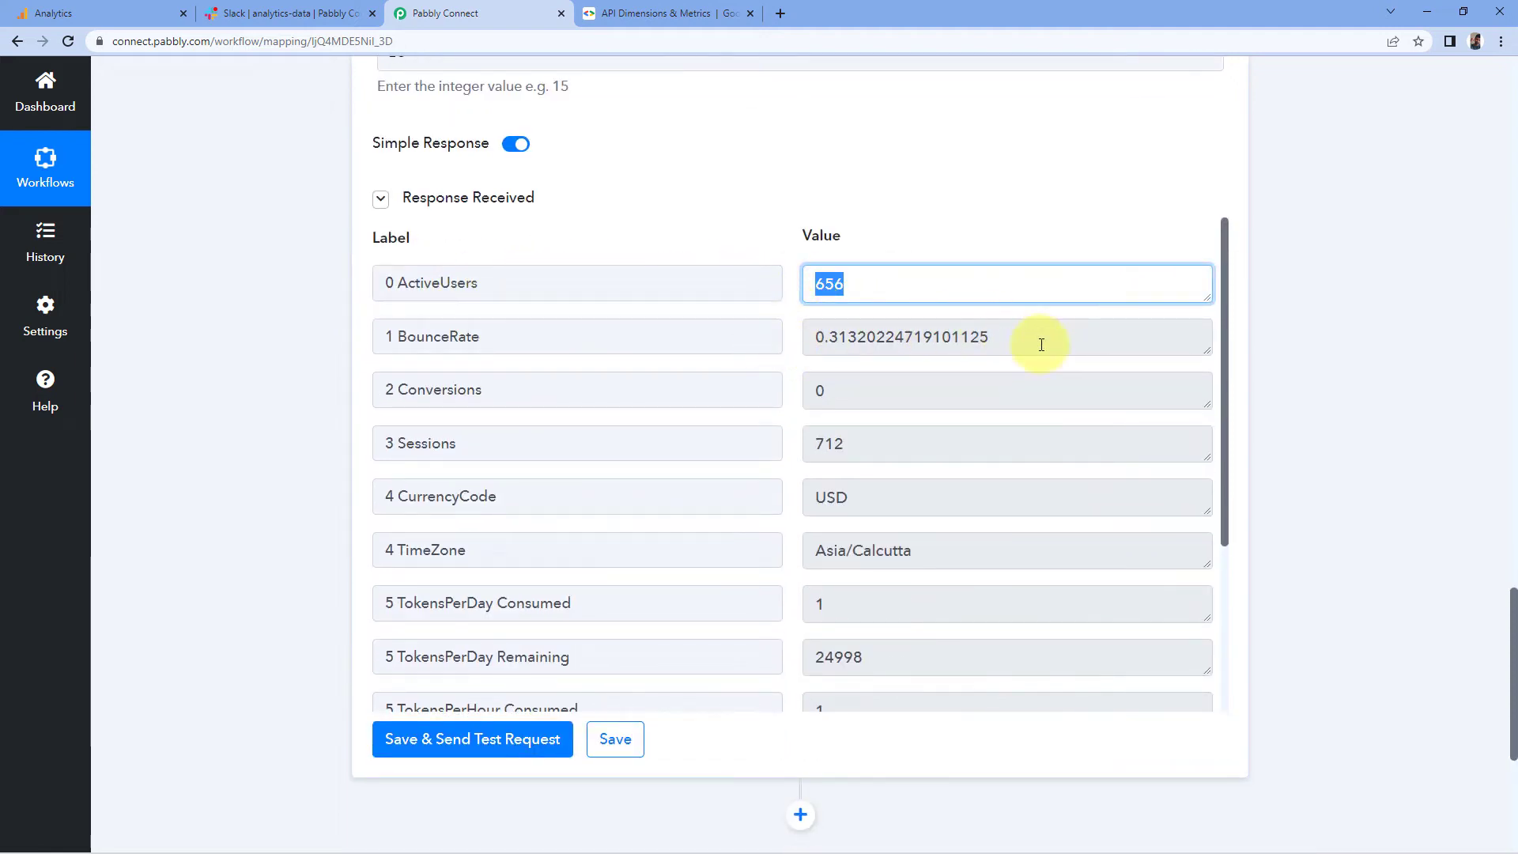
pyautogui.moveTo(1040, 343); pyautogui.dragTo(807, 332)
pyautogui.doubleClick(836, 383)
pyautogui.moveTo(869, 444); pyautogui.dragTo(790, 441)
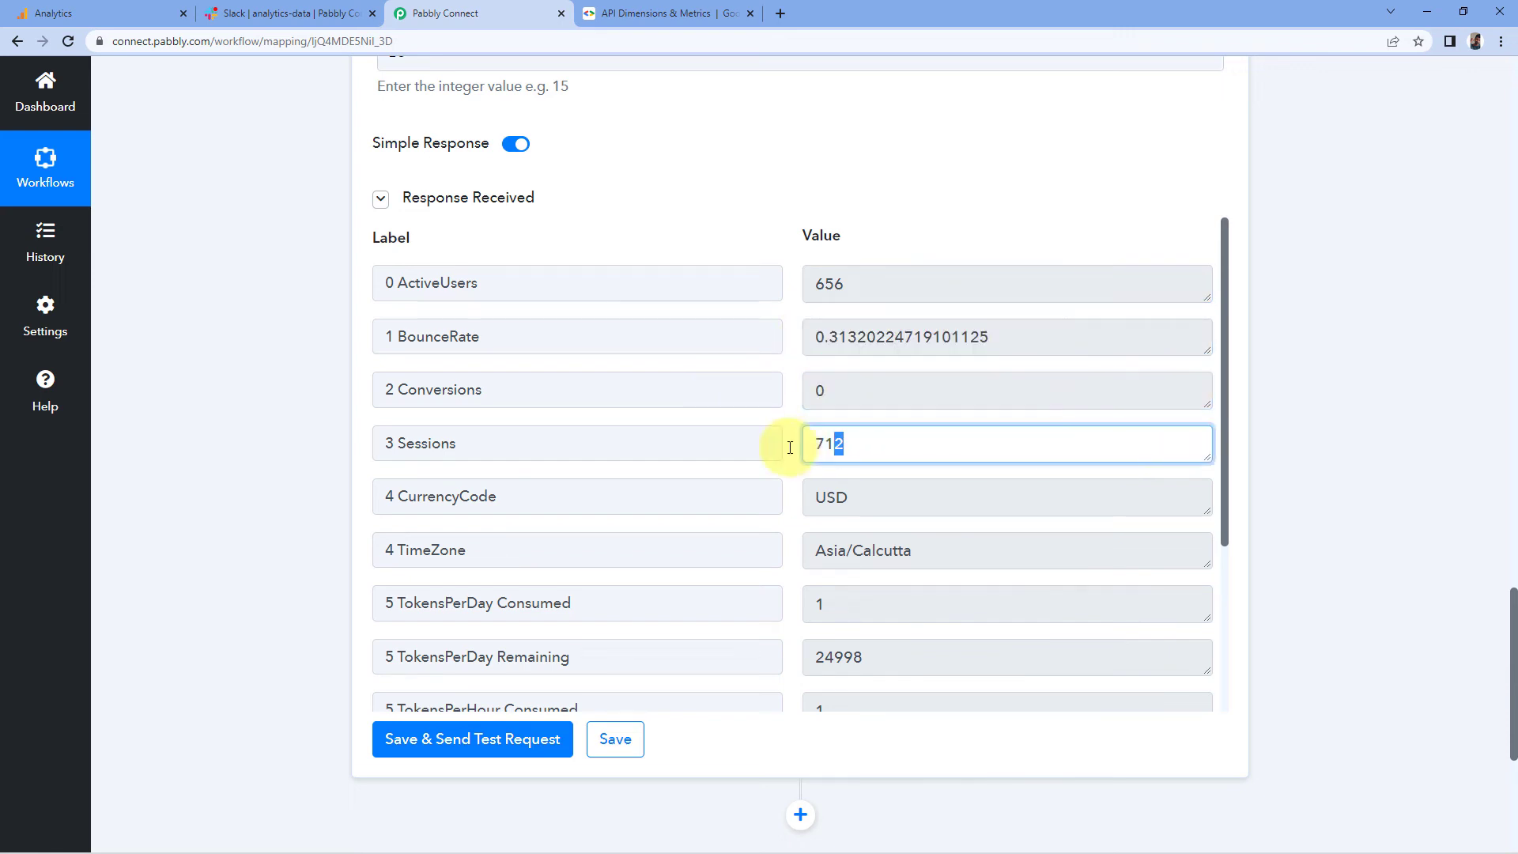
pyautogui.click(791, 253)
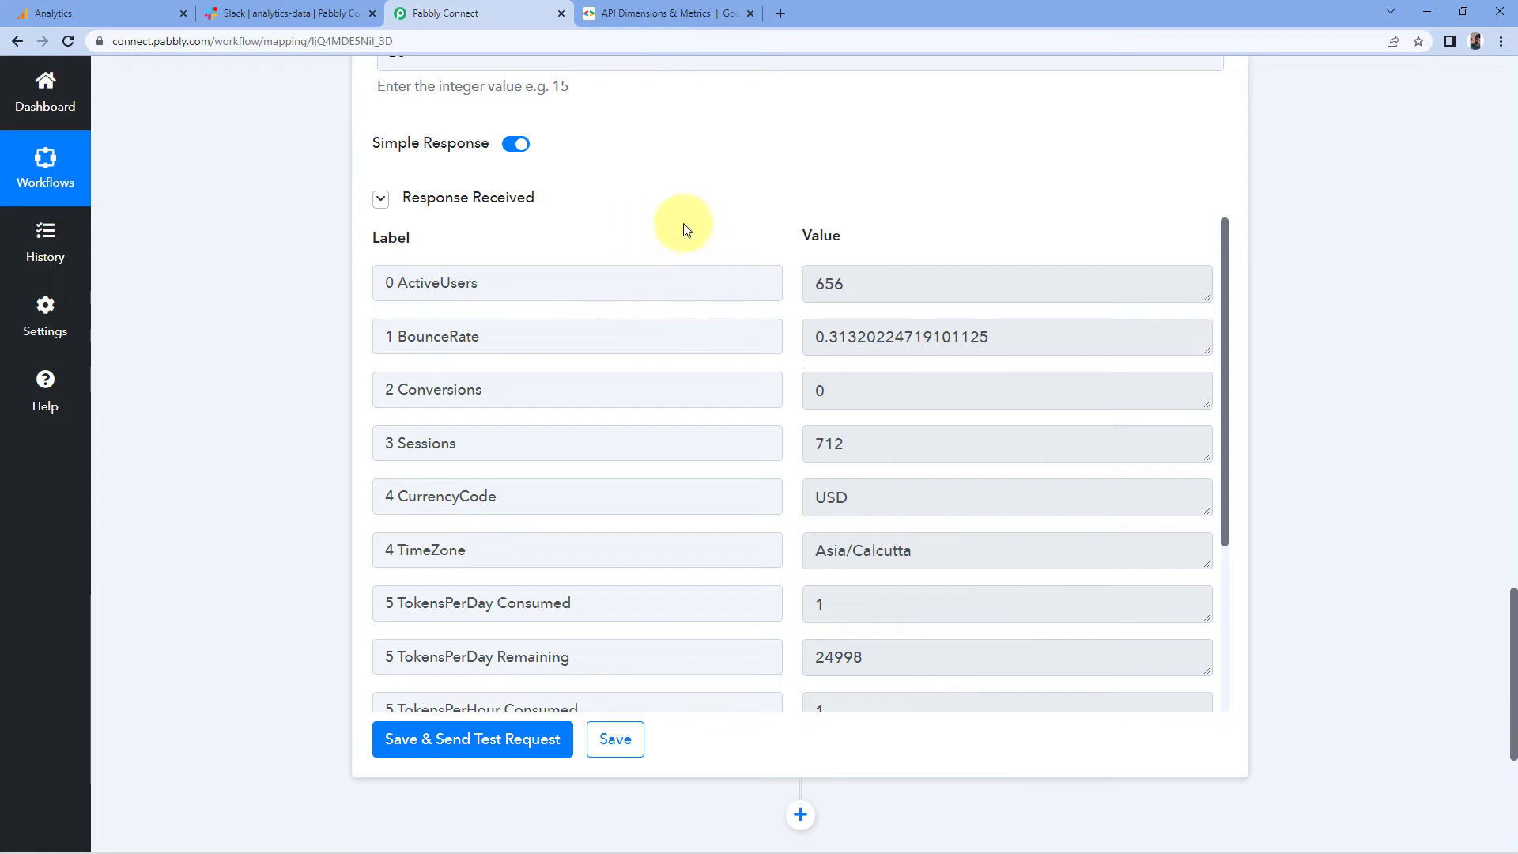
# Step: Add a Slack action after the Google Analytics step with Send Channel Message as the action event
pyautogui.scroll(-5, 333, 355)
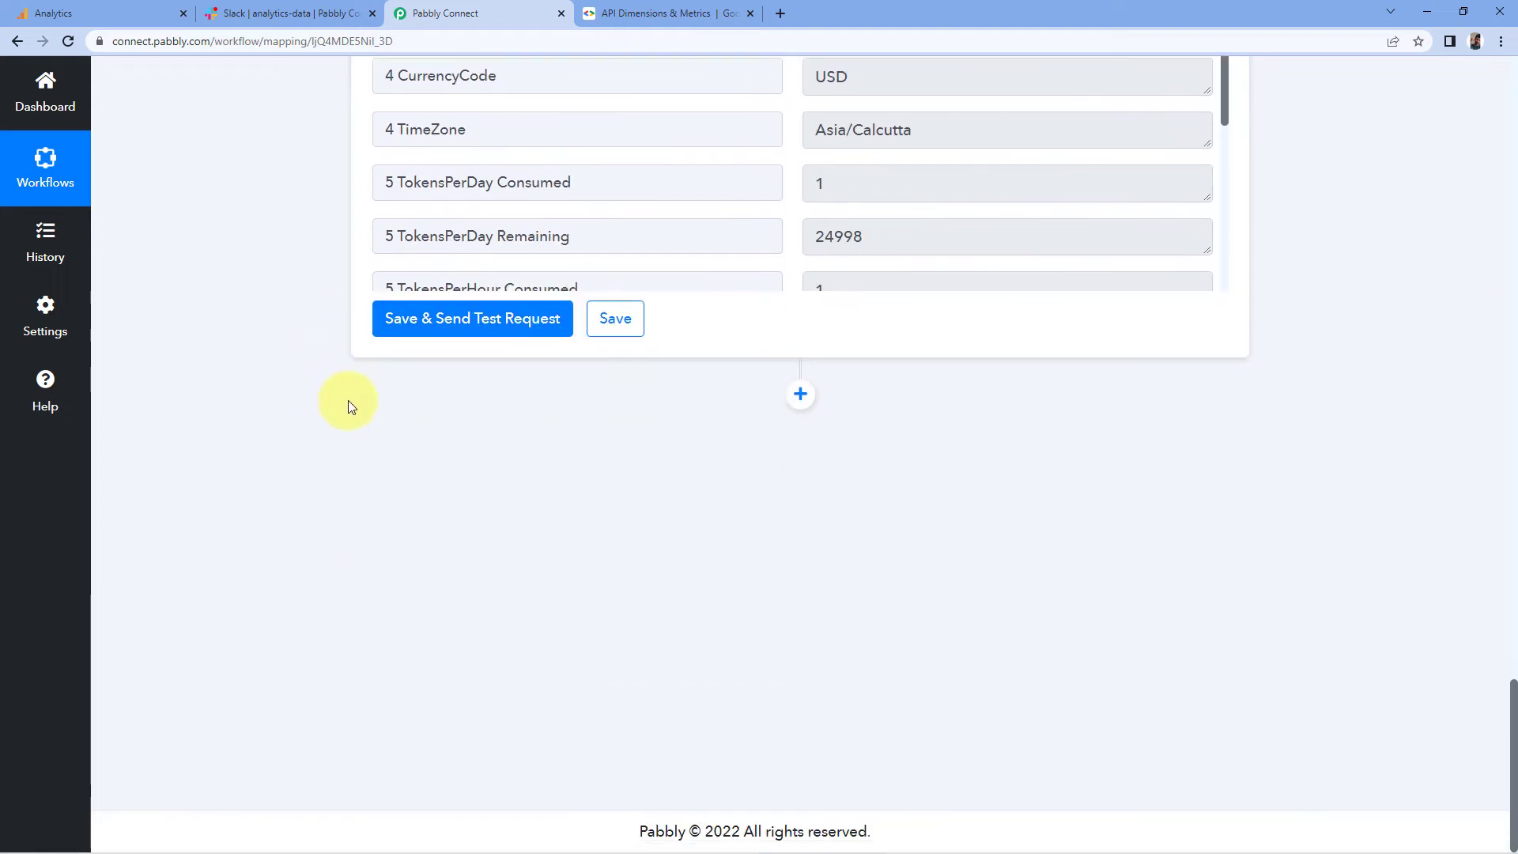
pyautogui.click(800, 394)
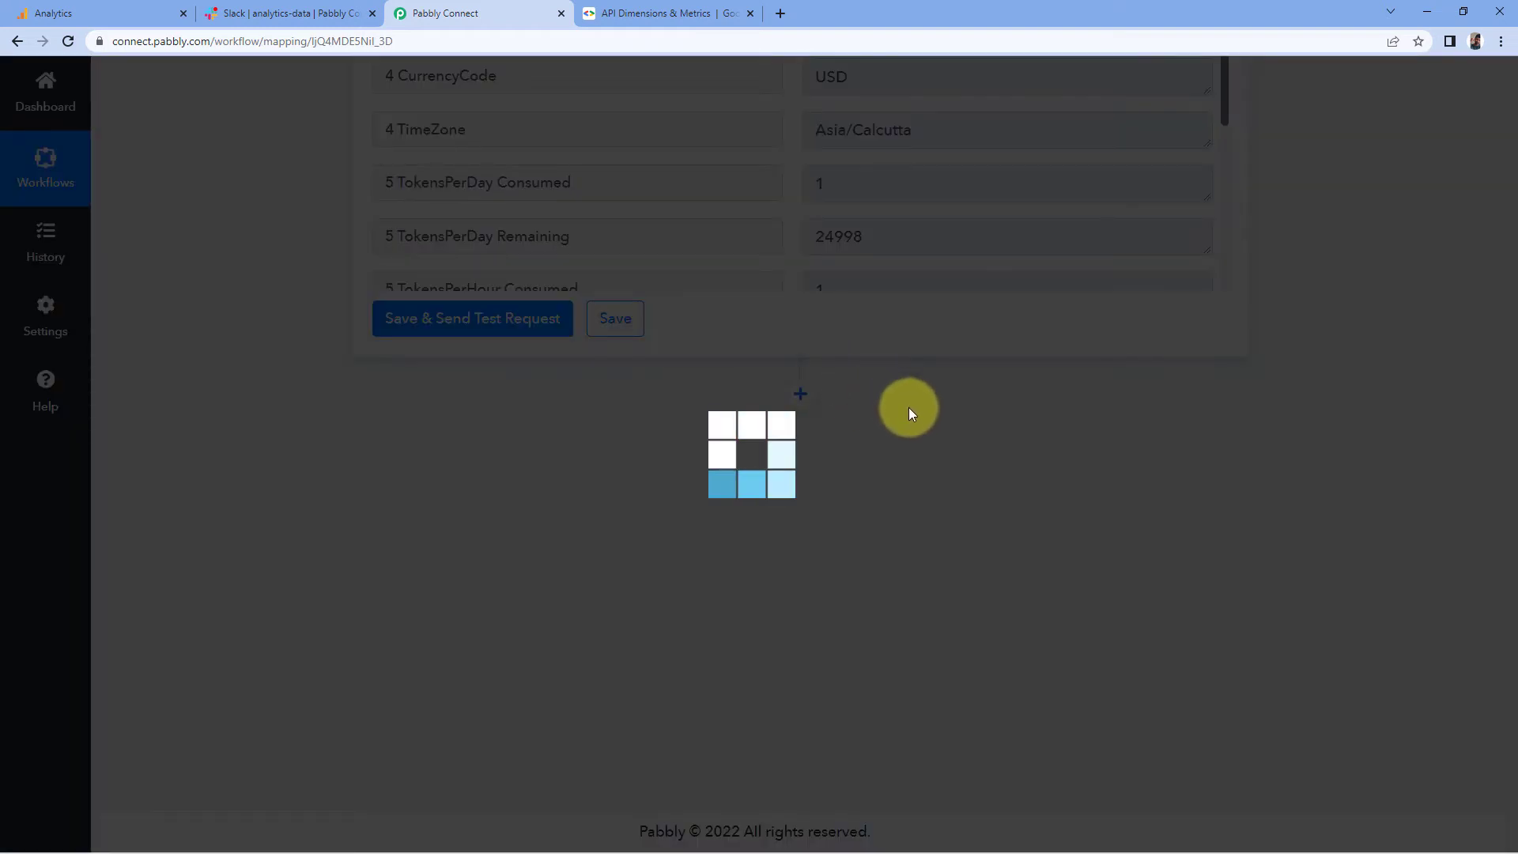
pyautogui.scroll(-3, 532, 400)
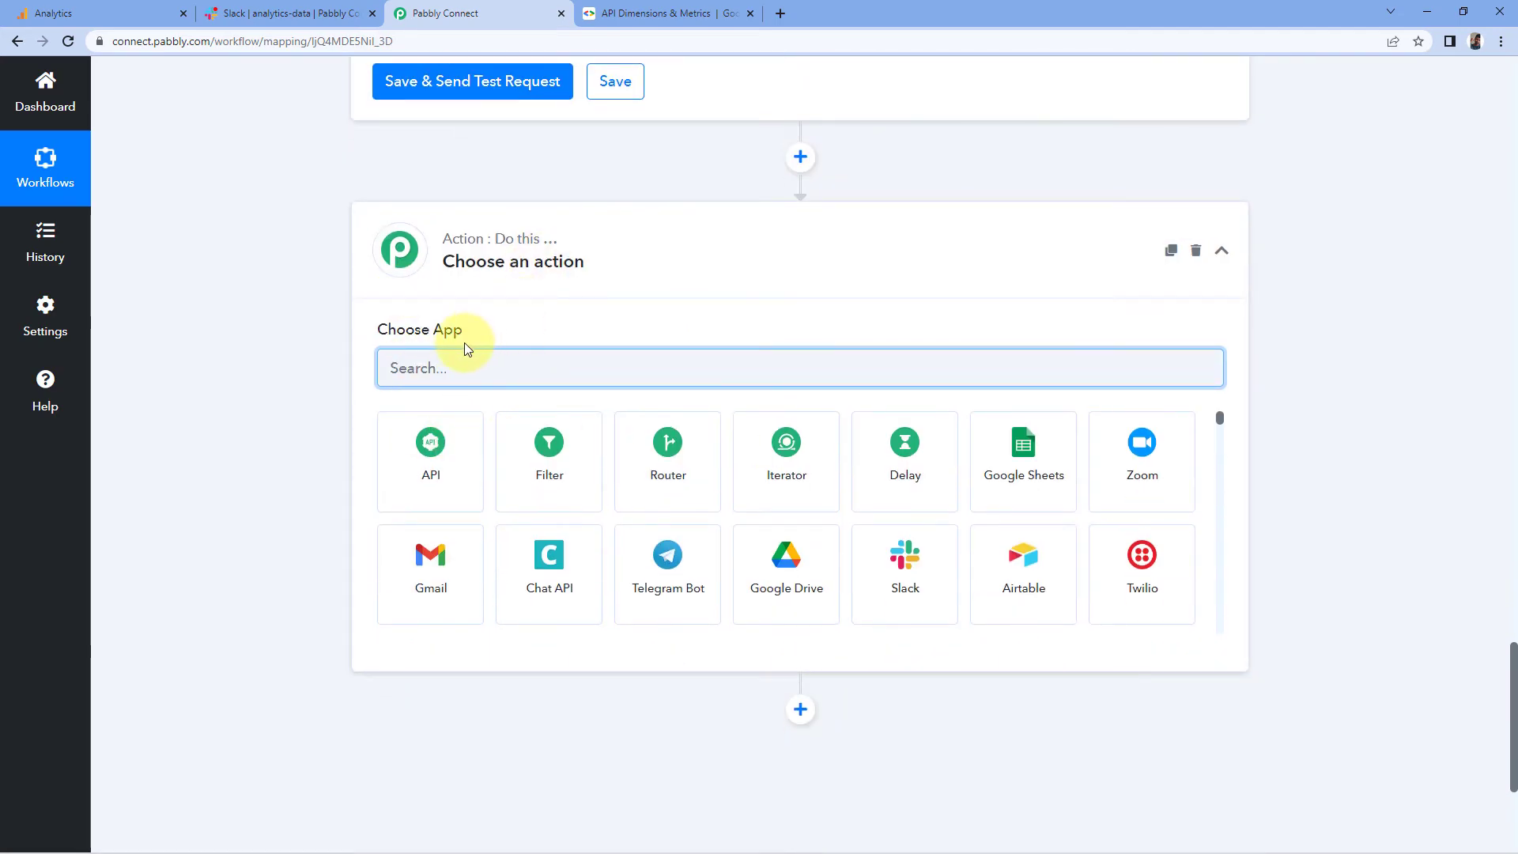
pyautogui.write('Slack')
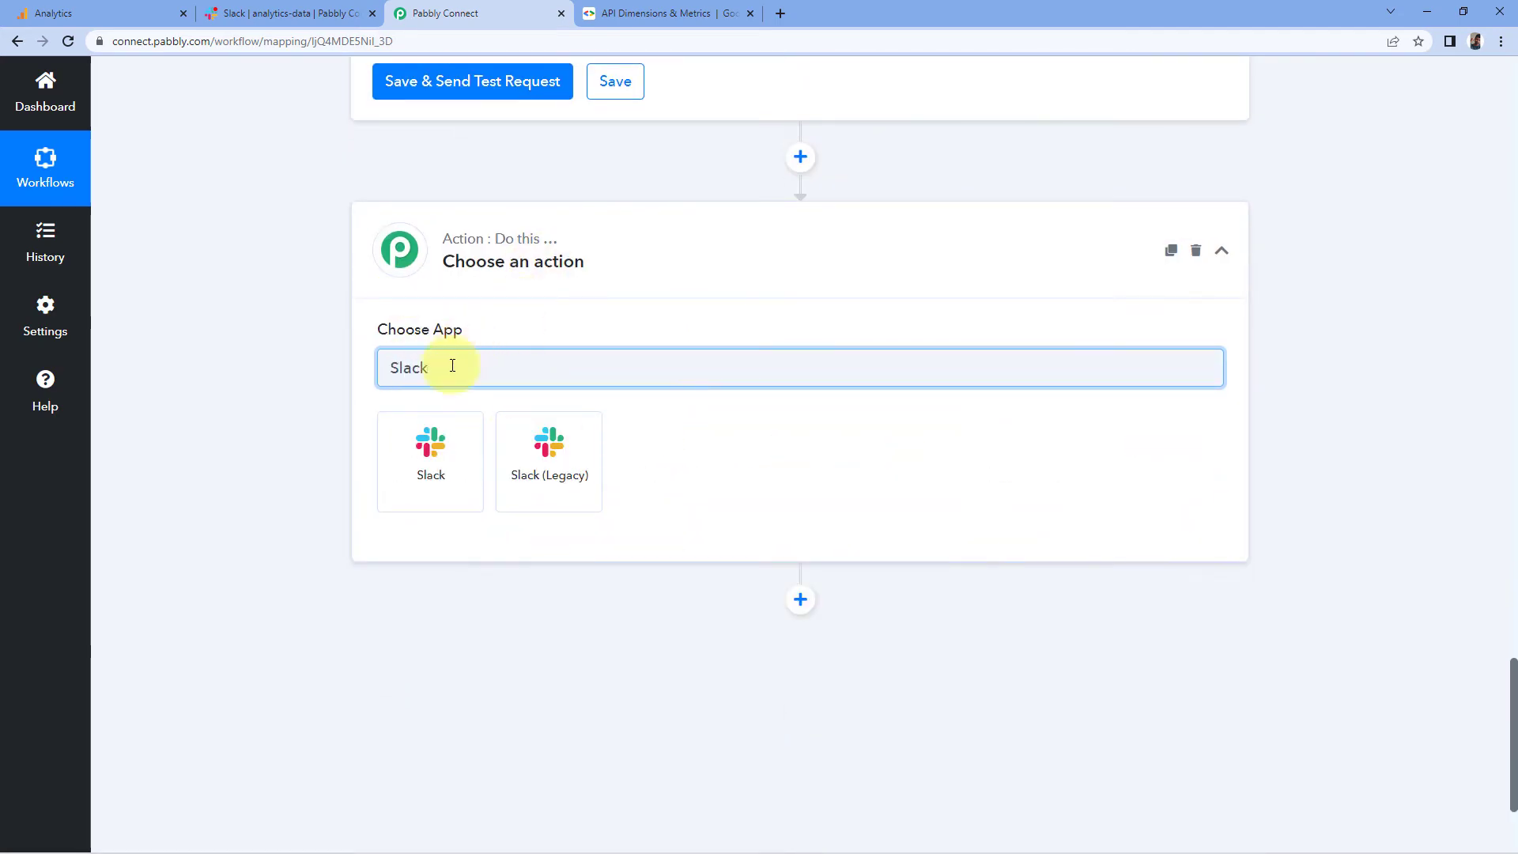
pyautogui.click(451, 427)
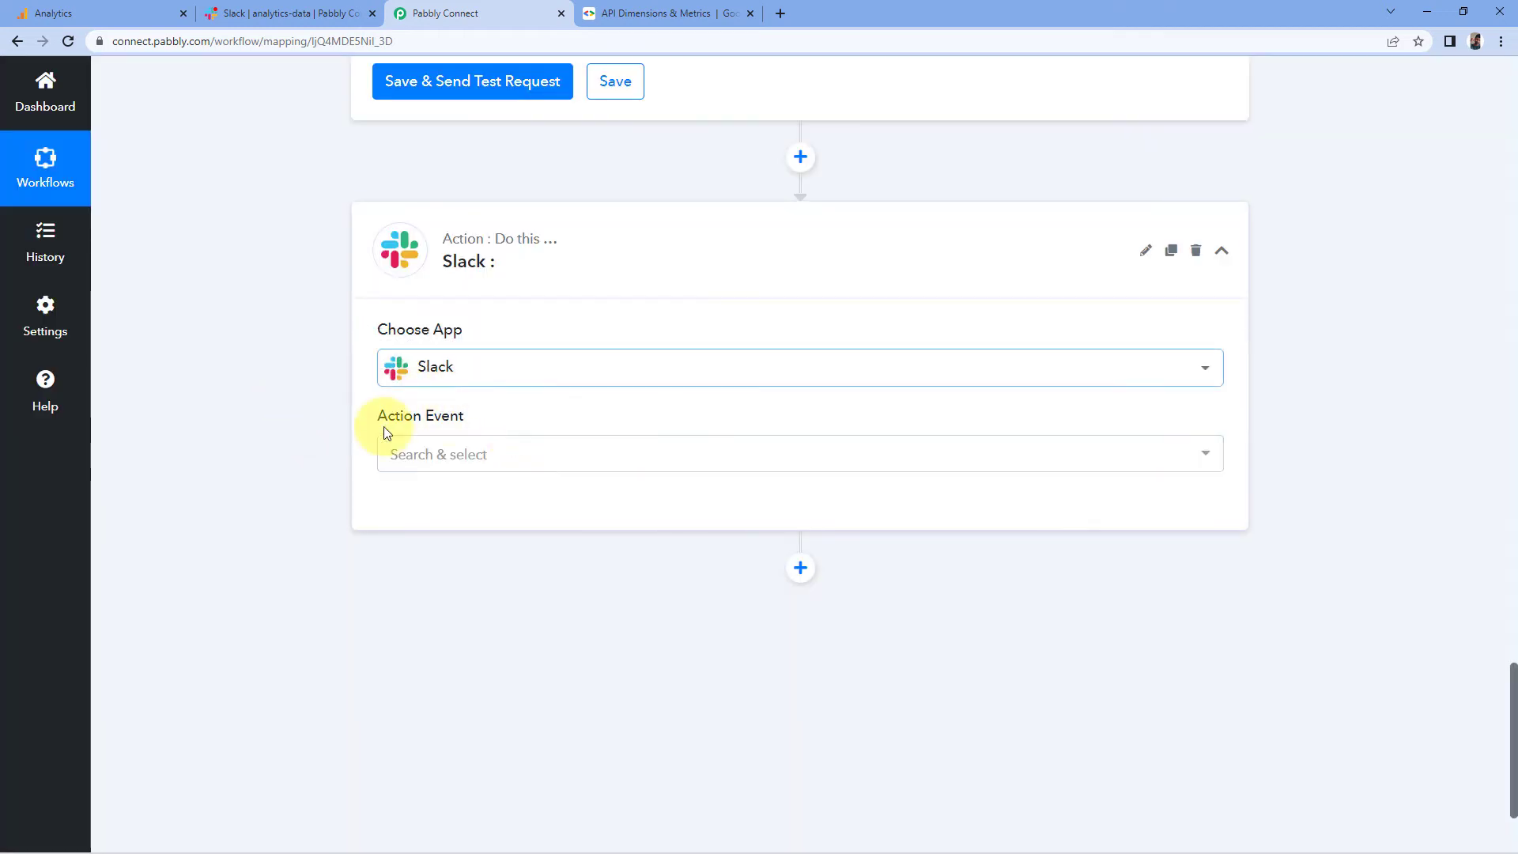
pyautogui.click(503, 450)
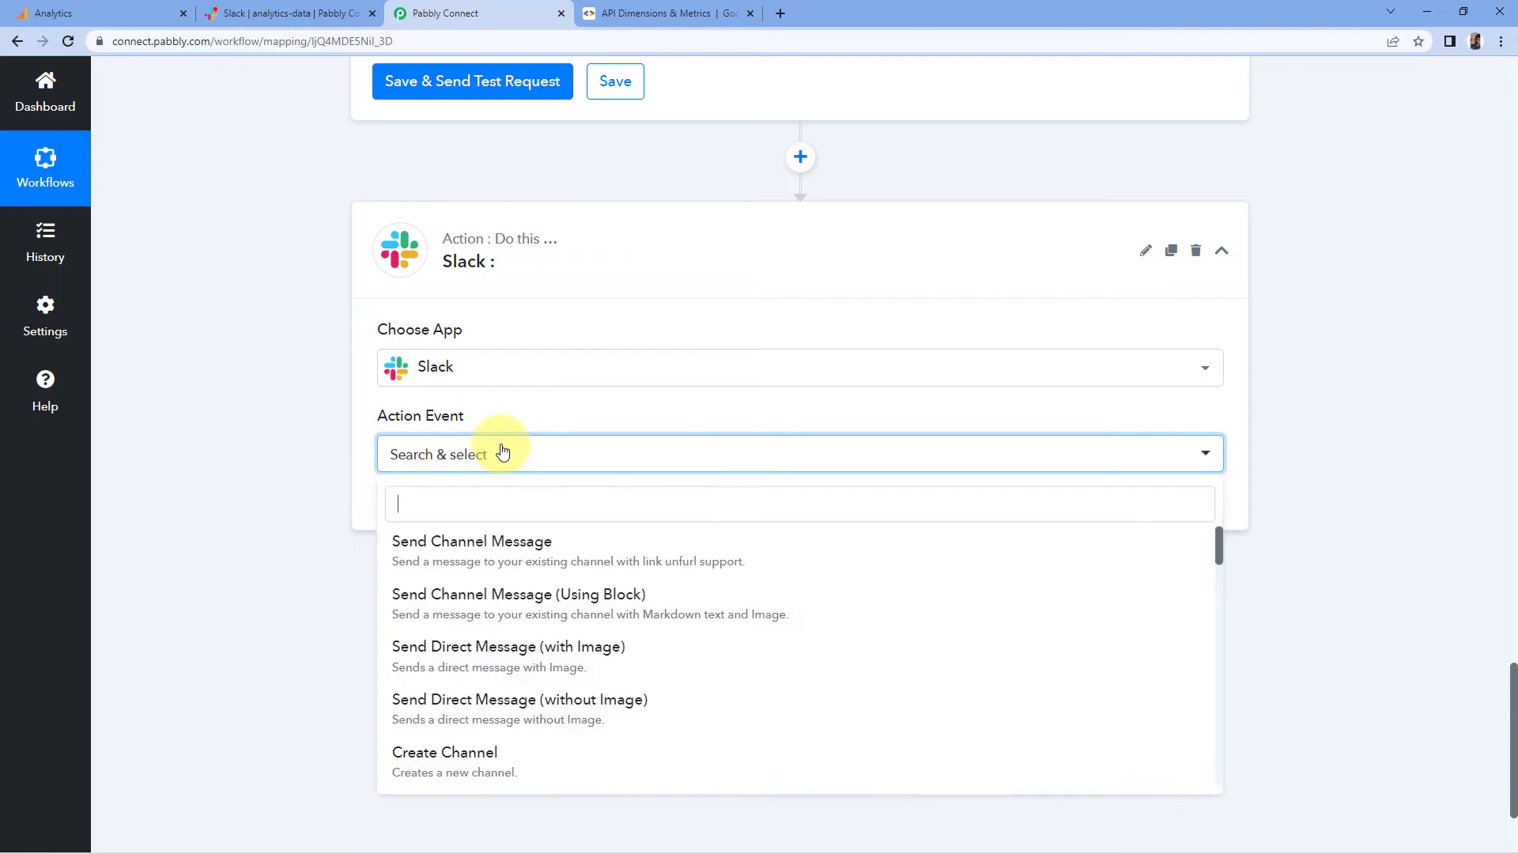
pyautogui.scroll(-1, 354, 539)
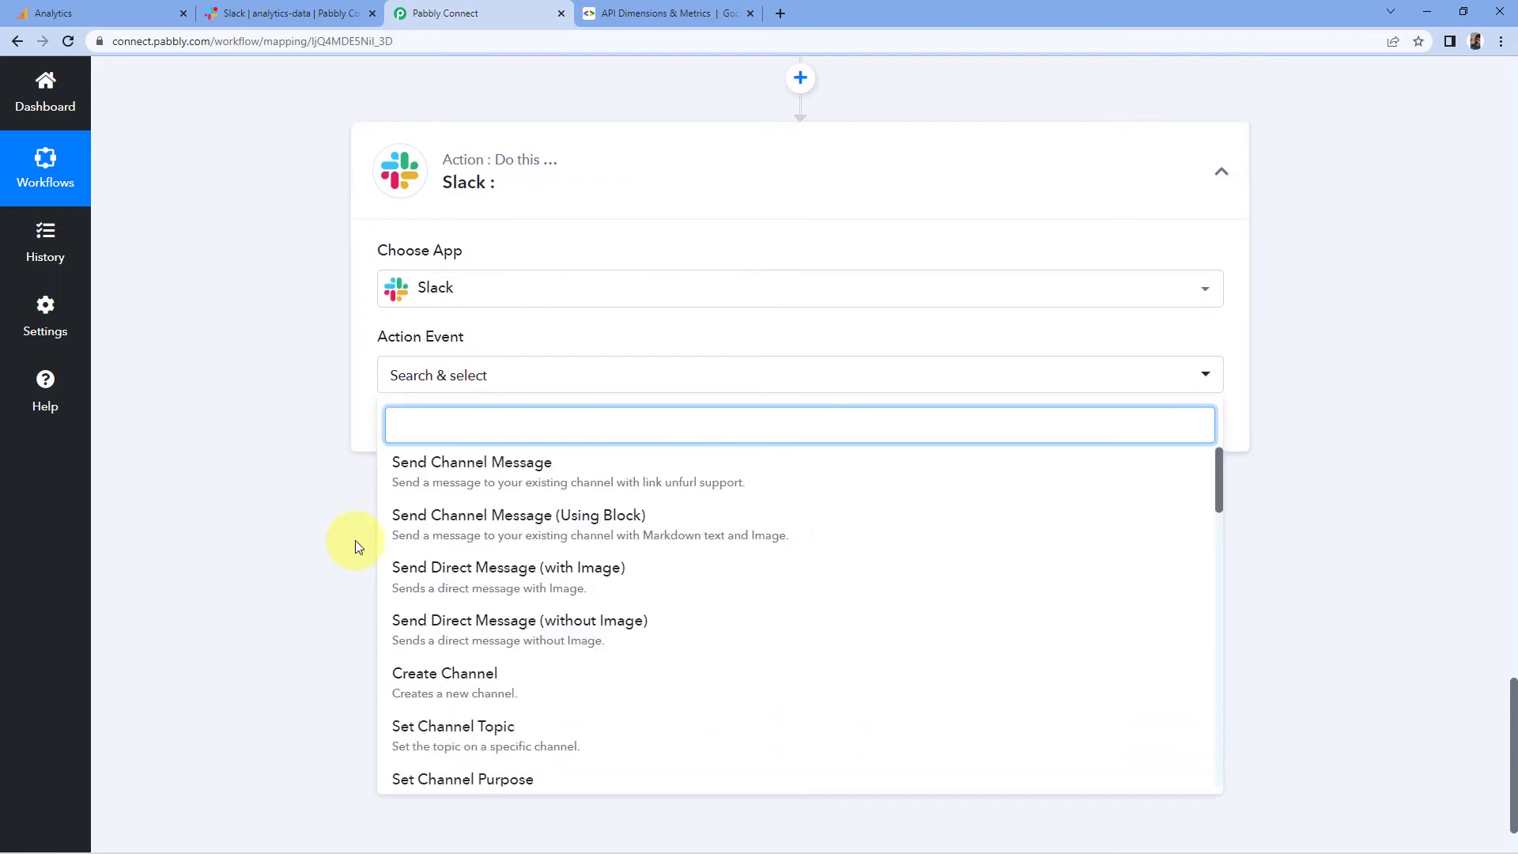
pyautogui.click(532, 466)
# Step: Start a new Slack connection for the action and save its token type as bot
pyautogui.click(419, 431)
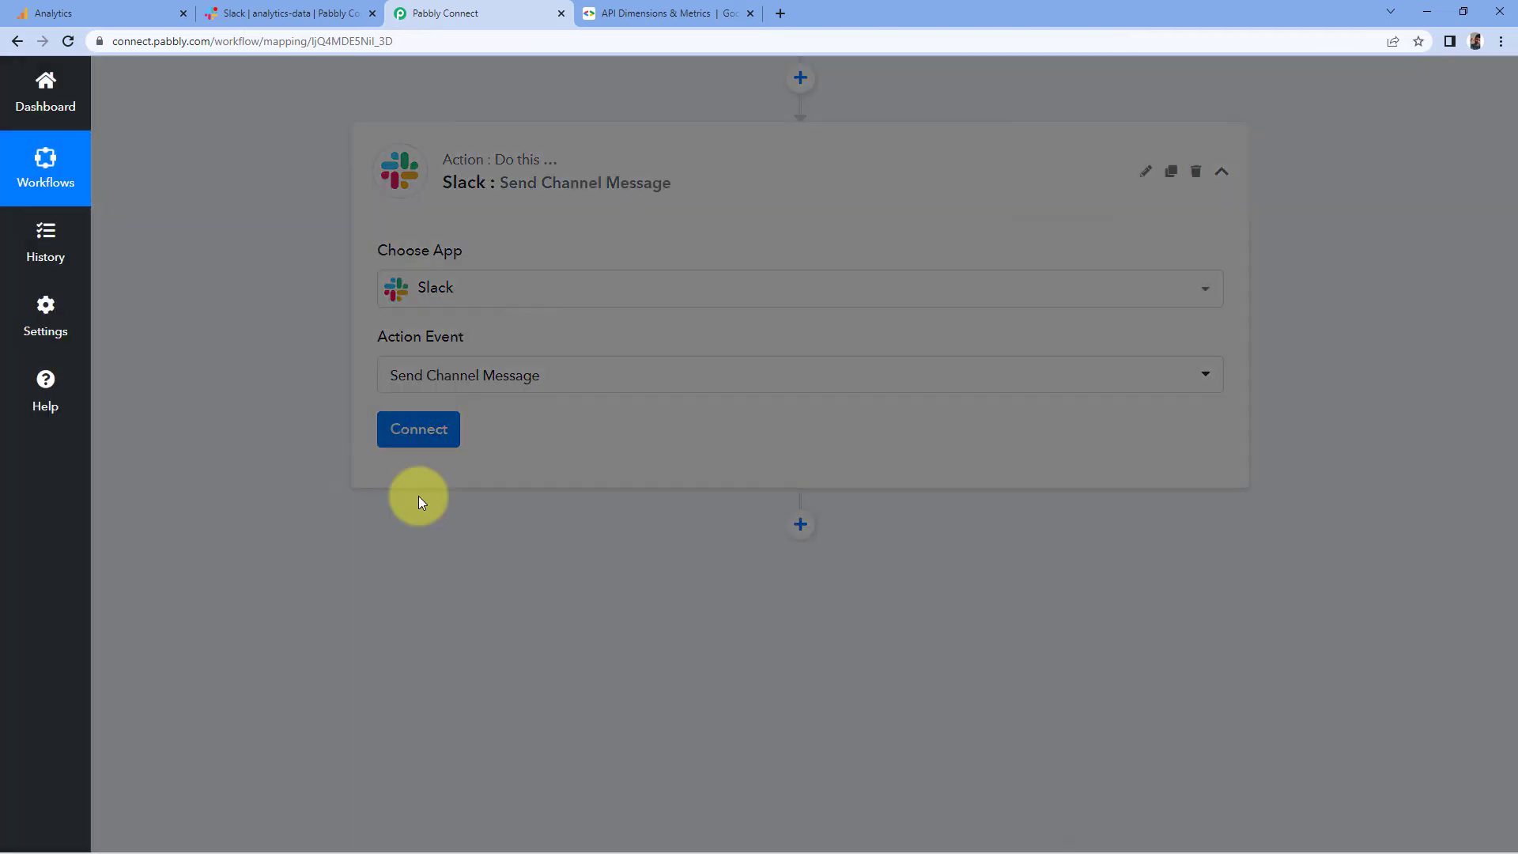
pyautogui.click(699, 262)
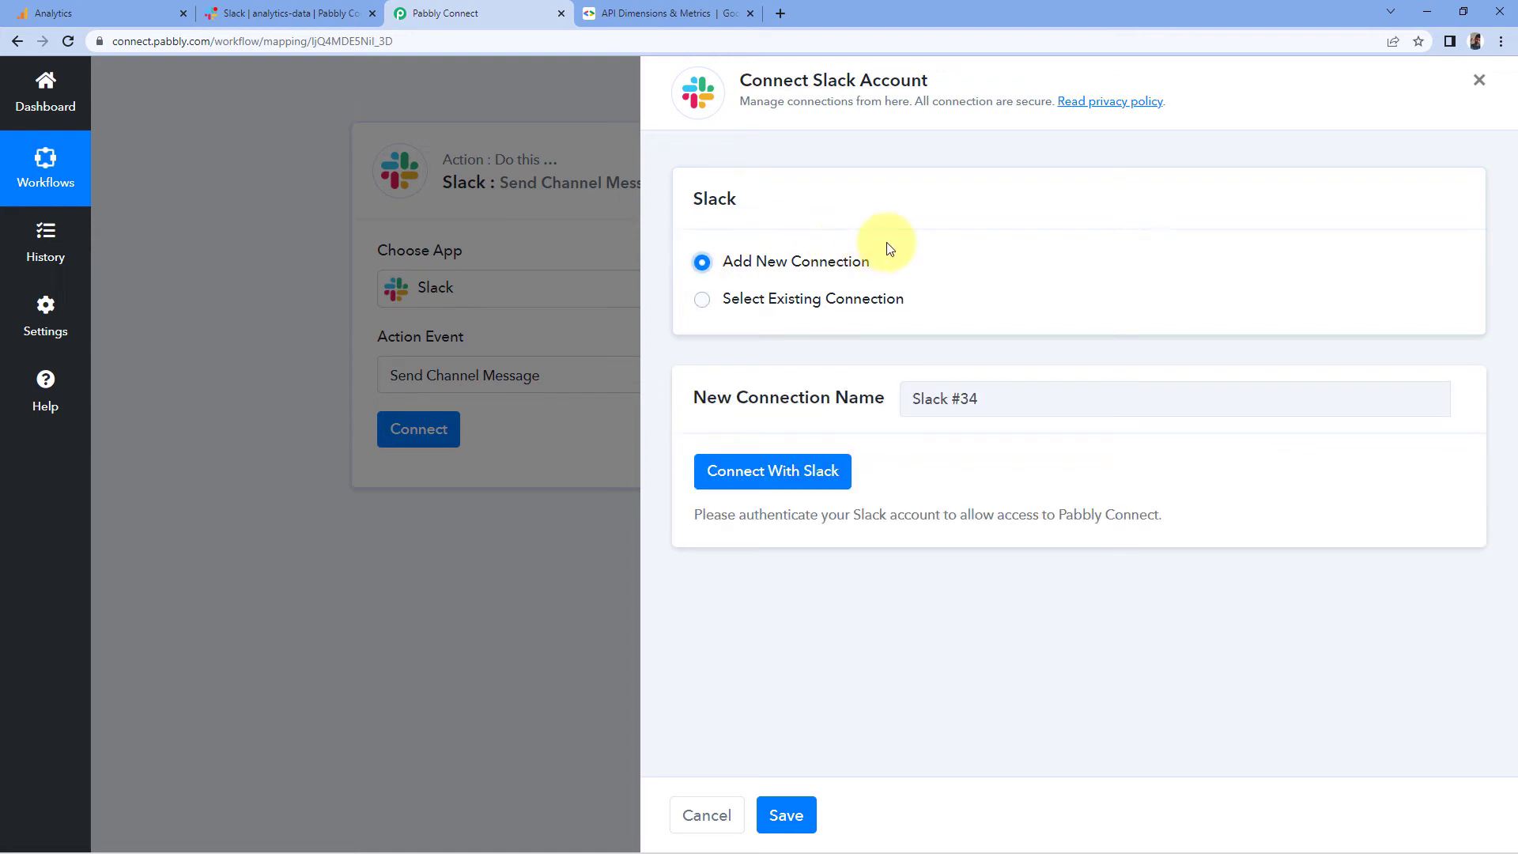
pyautogui.click(764, 475)
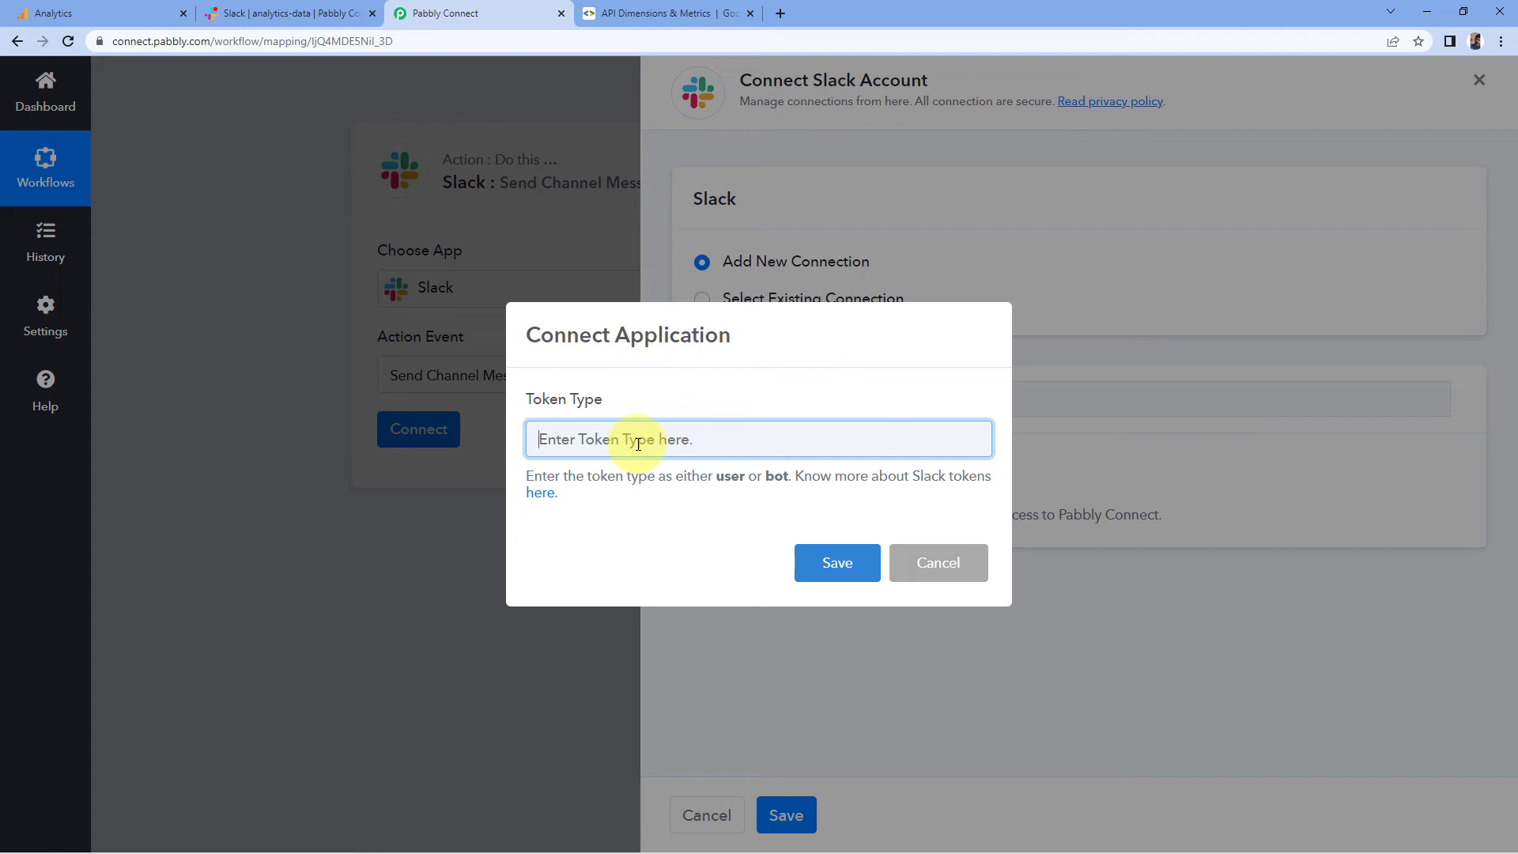
pyautogui.write('bot')
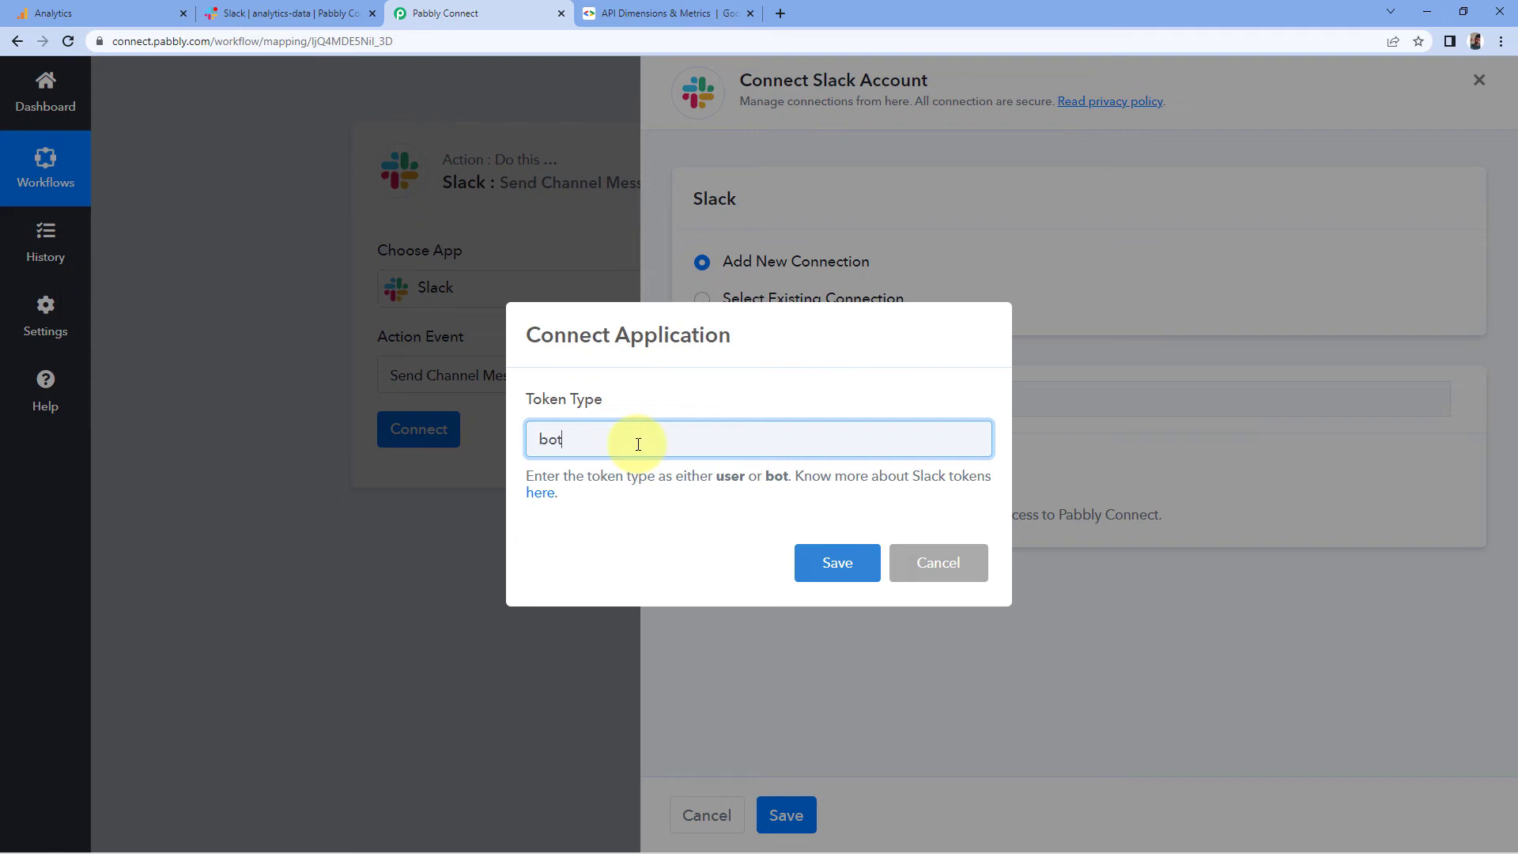
pyautogui.click(803, 562)
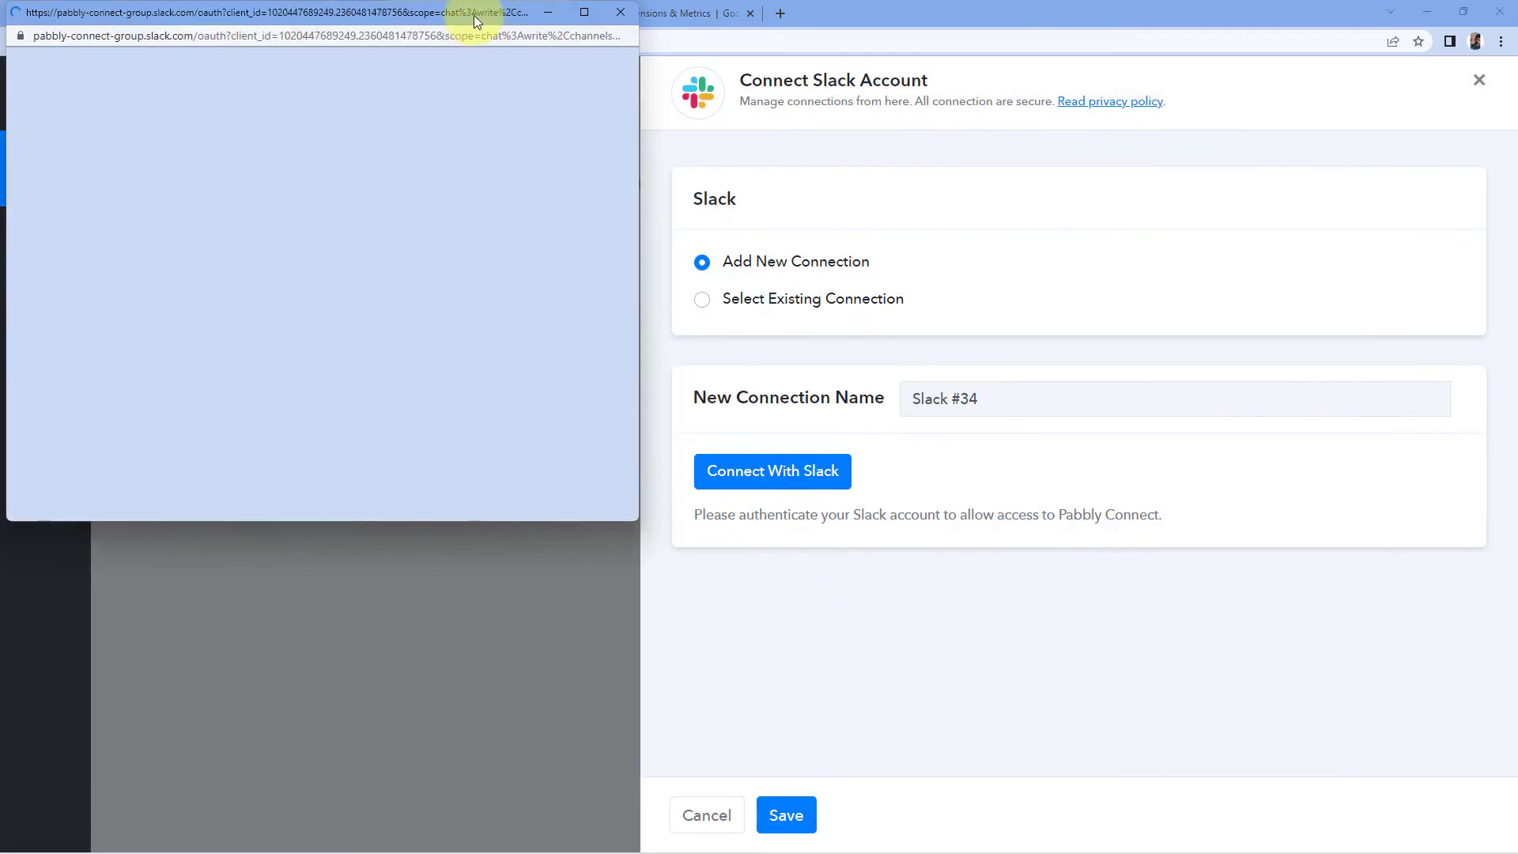
# Step: Allow Pabbly Connect to access the Pabbly Connect Slack workspace in the authorization window
pyautogui.moveTo(474, 14); pyautogui.dragTo(466, 77)
pyautogui.click(308, 14)
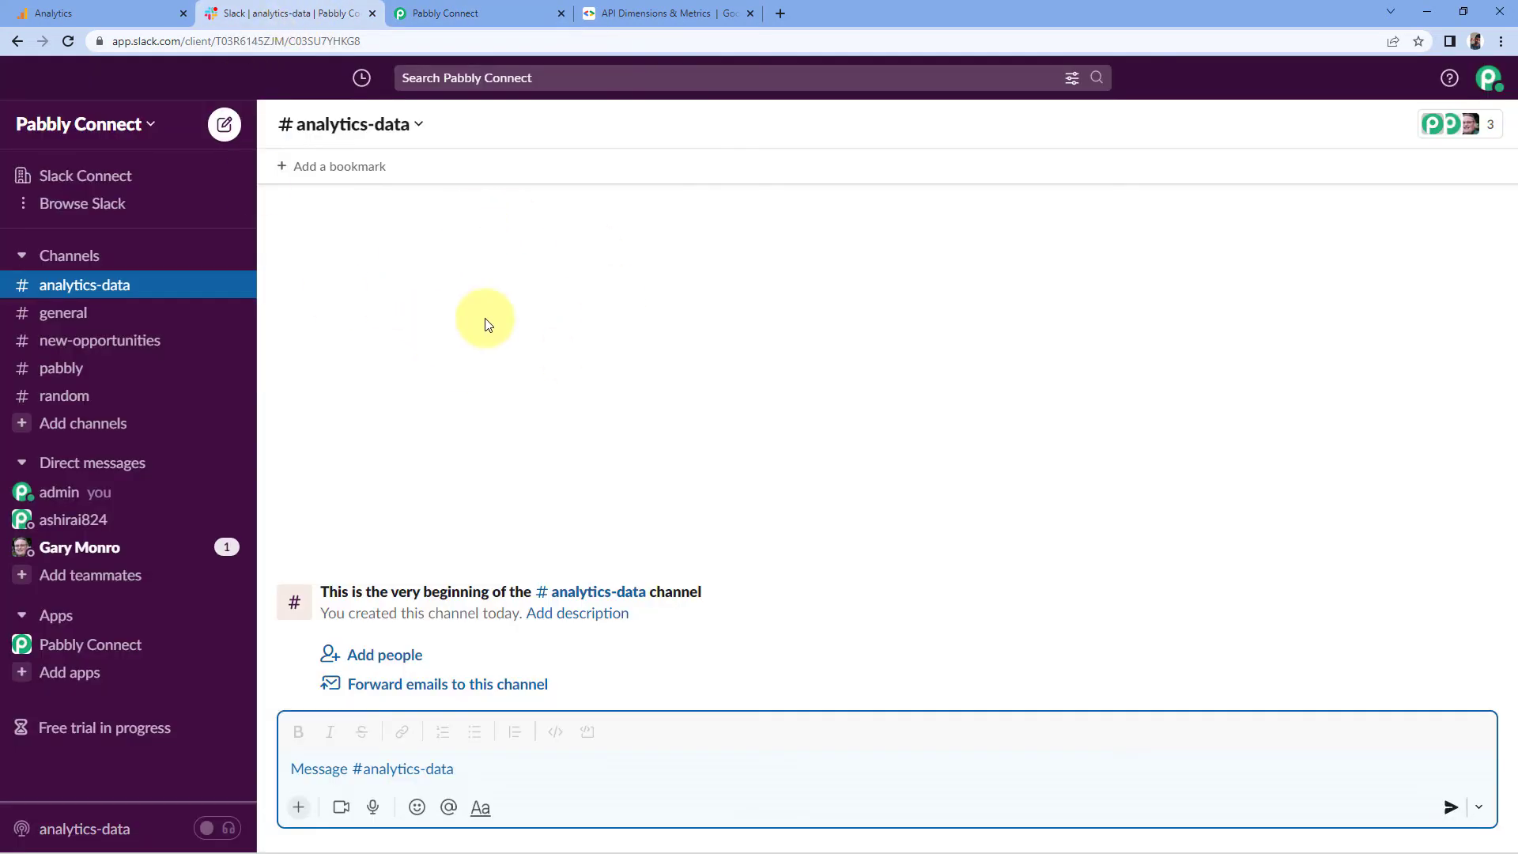
pyautogui.click(649, 7)
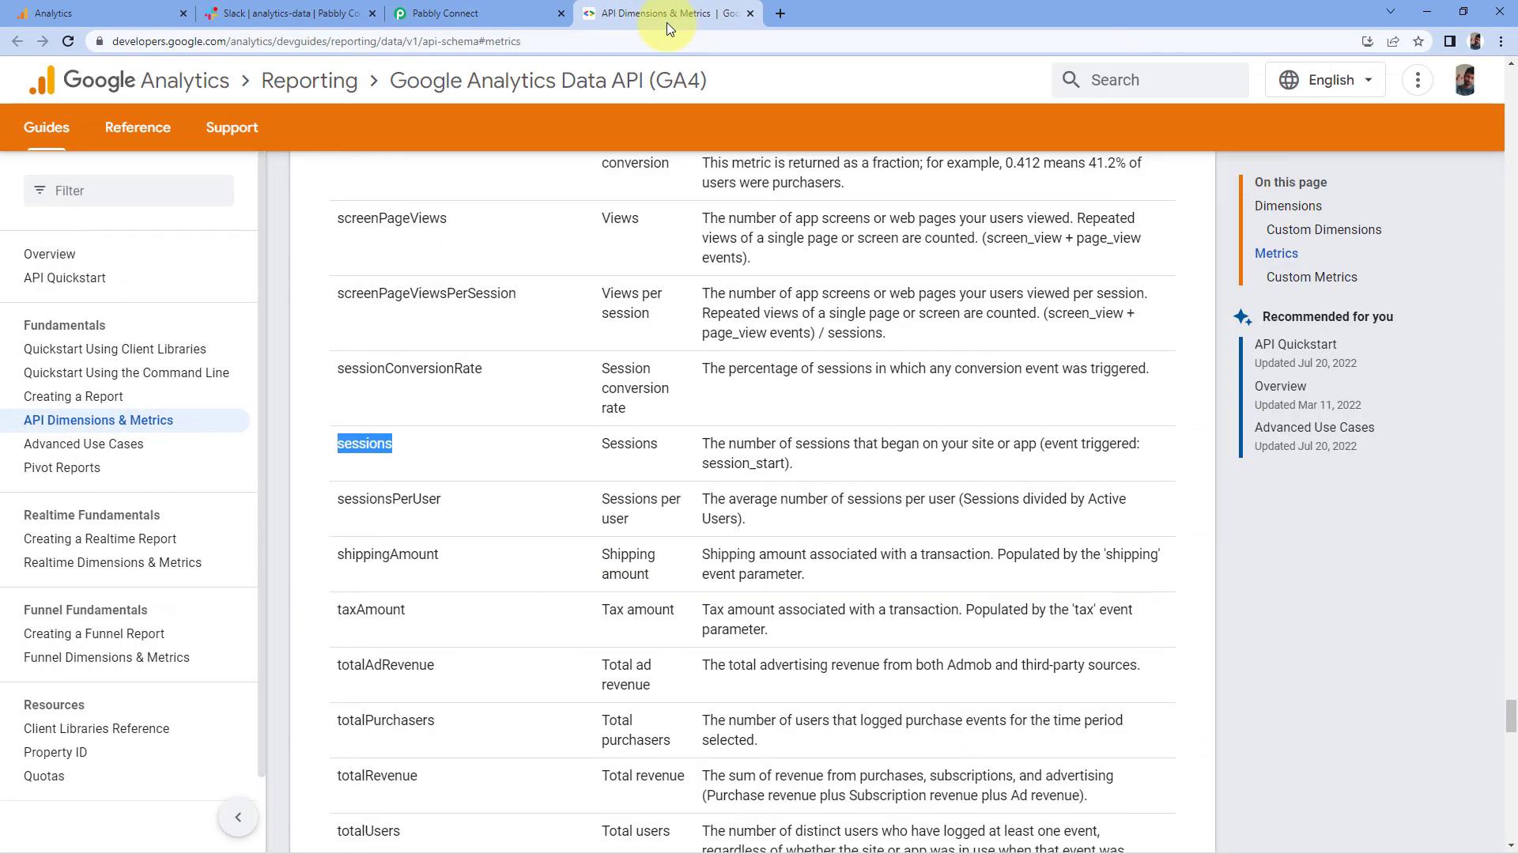
pyautogui.click(471, 24)
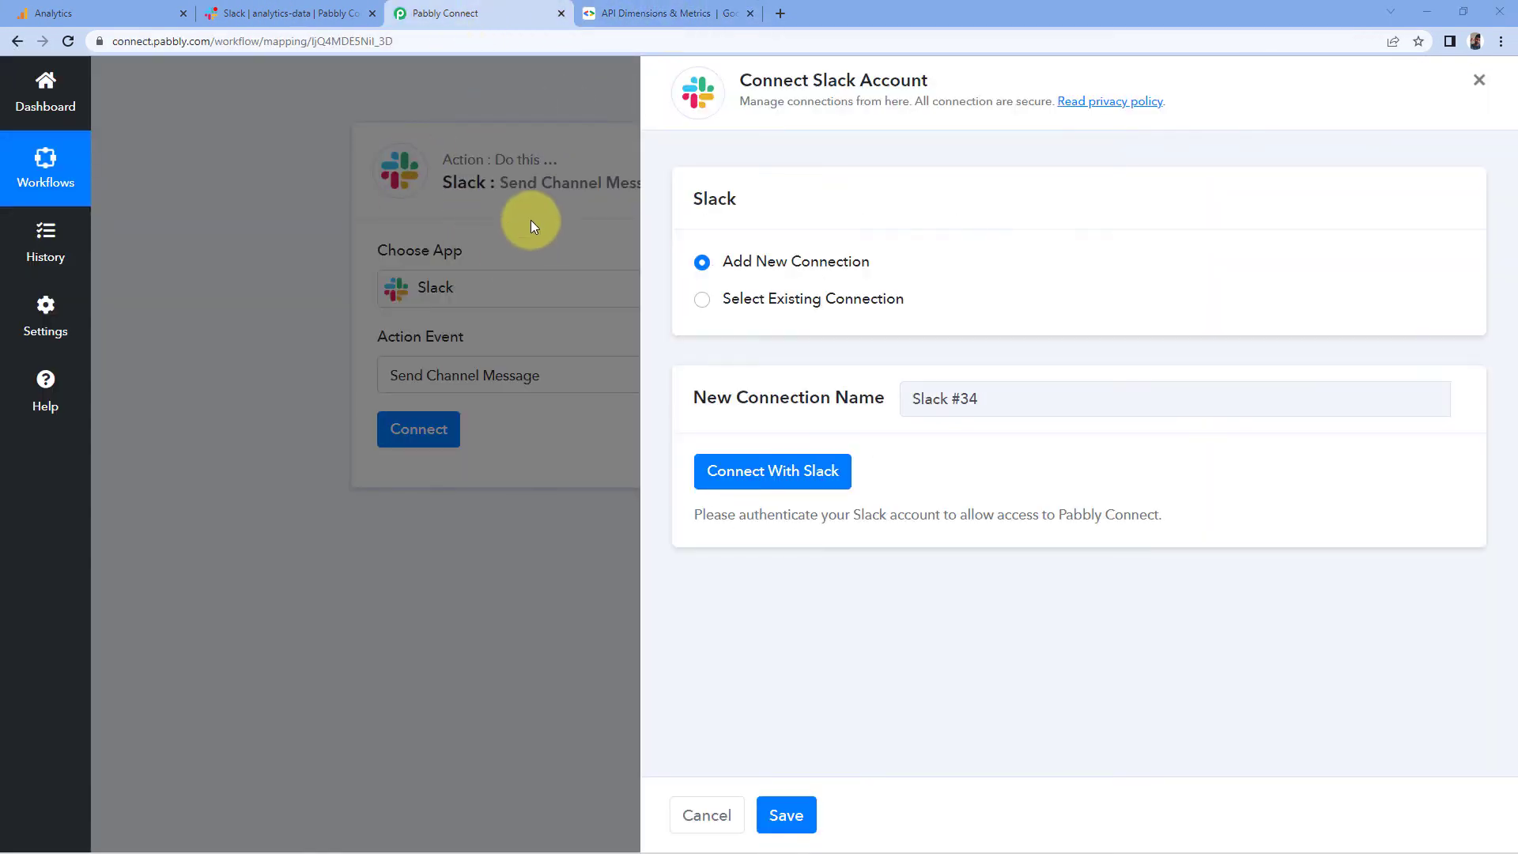
pyautogui.scroll(-5, 381, 354)
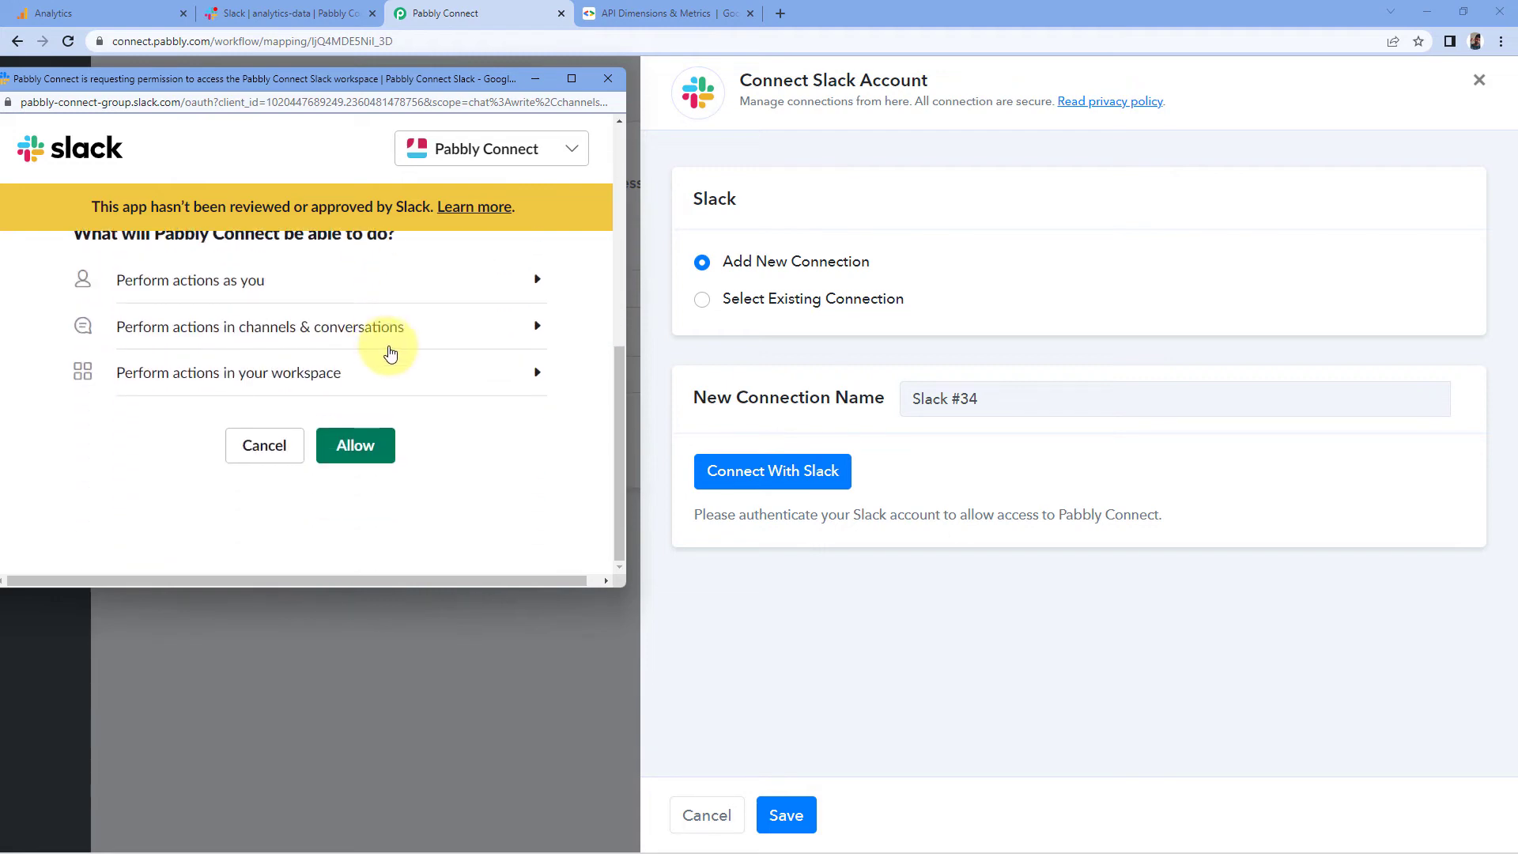
pyautogui.click(364, 442)
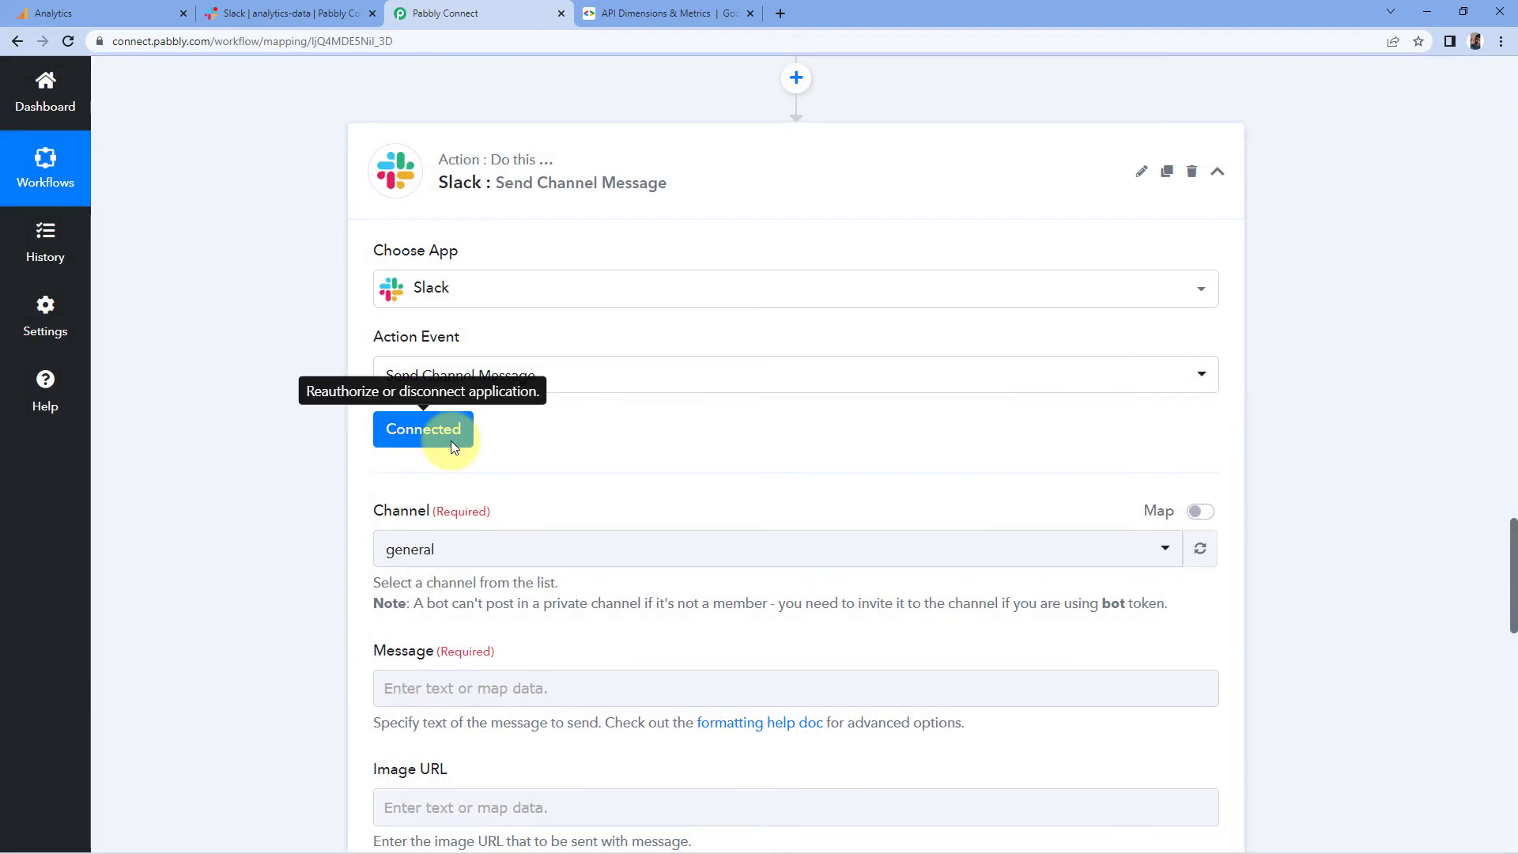
# Step: Compare the available channels with those in the Slack workspace and set the message channel to analytics-data
pyautogui.scroll(-2, 311, 400)
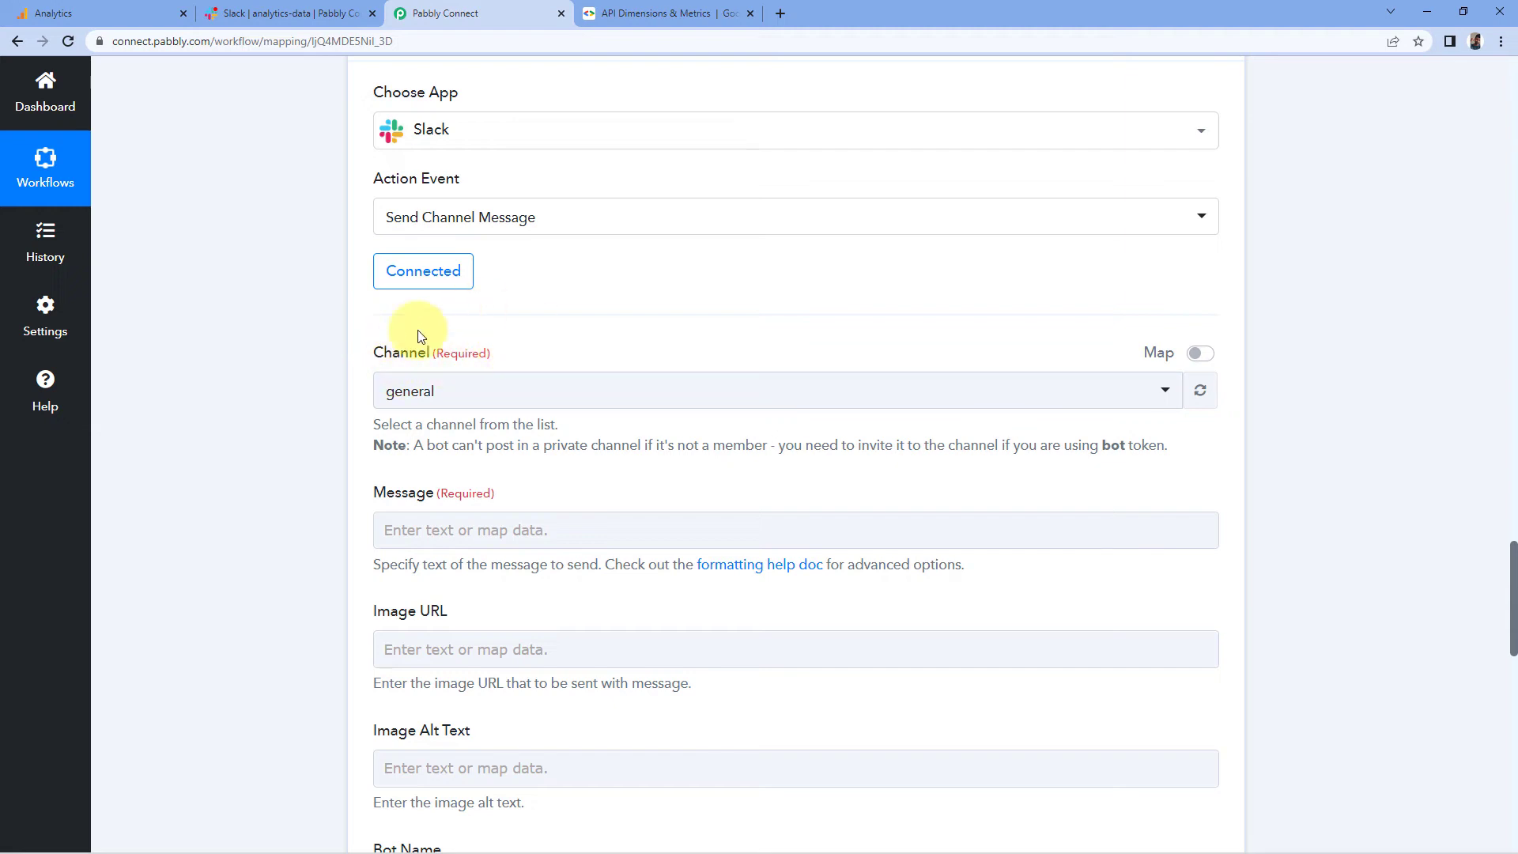
pyautogui.click(511, 397)
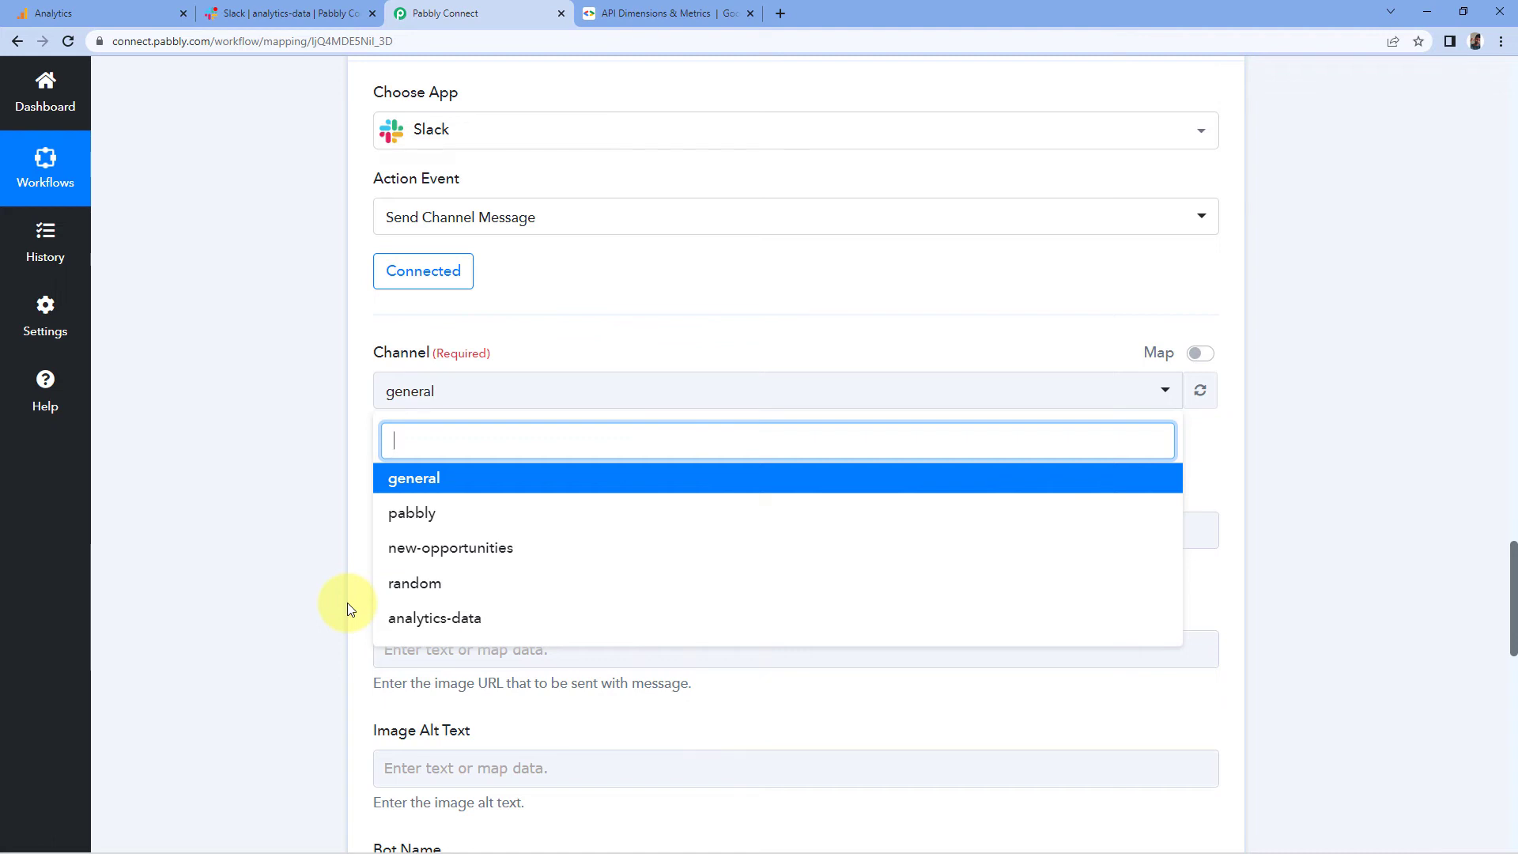
pyautogui.click(265, 12)
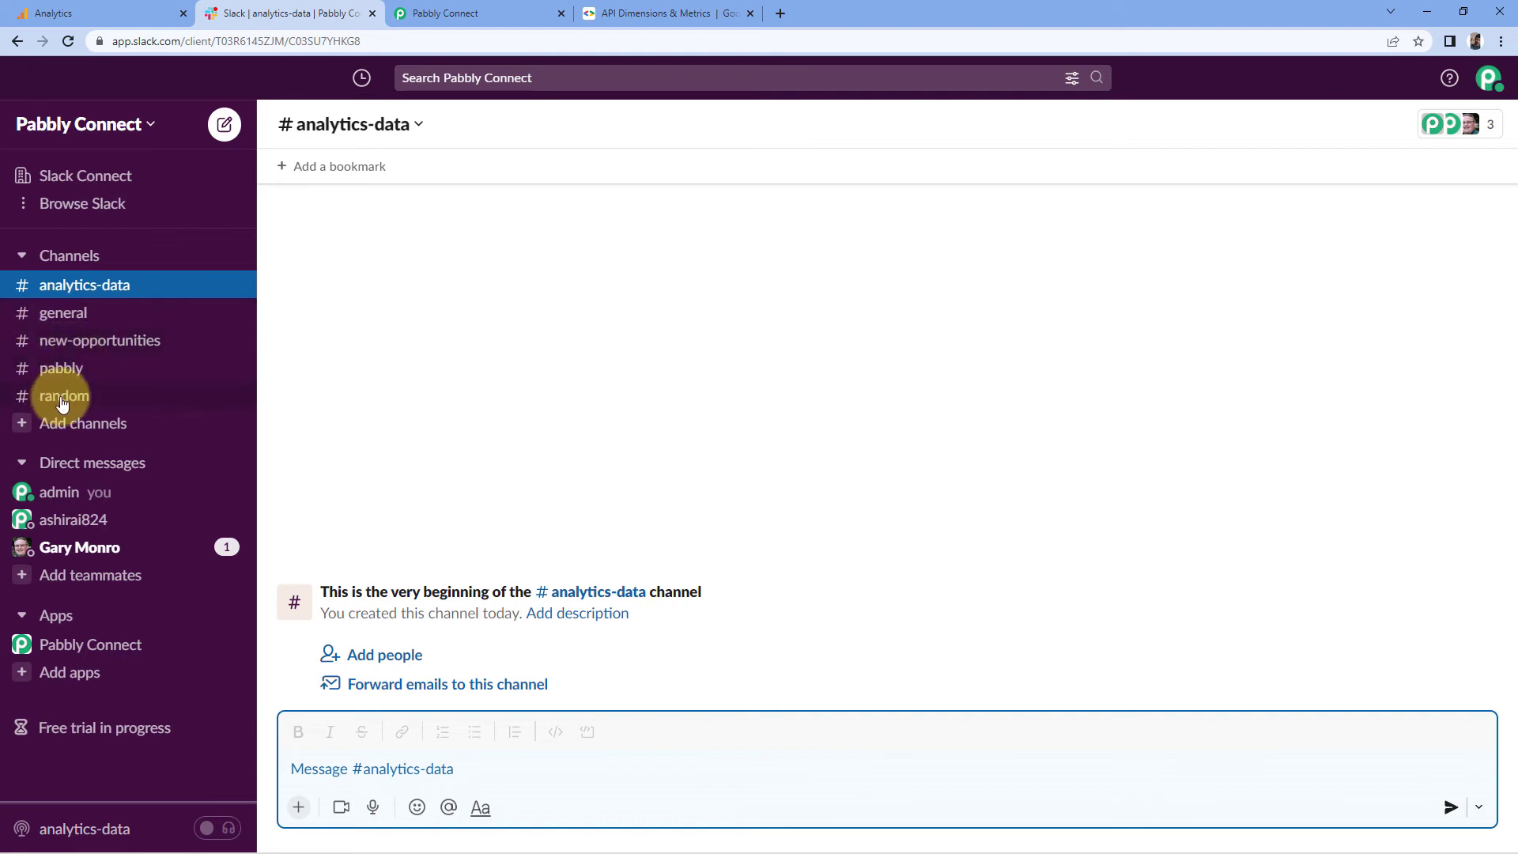
pyautogui.click(434, 11)
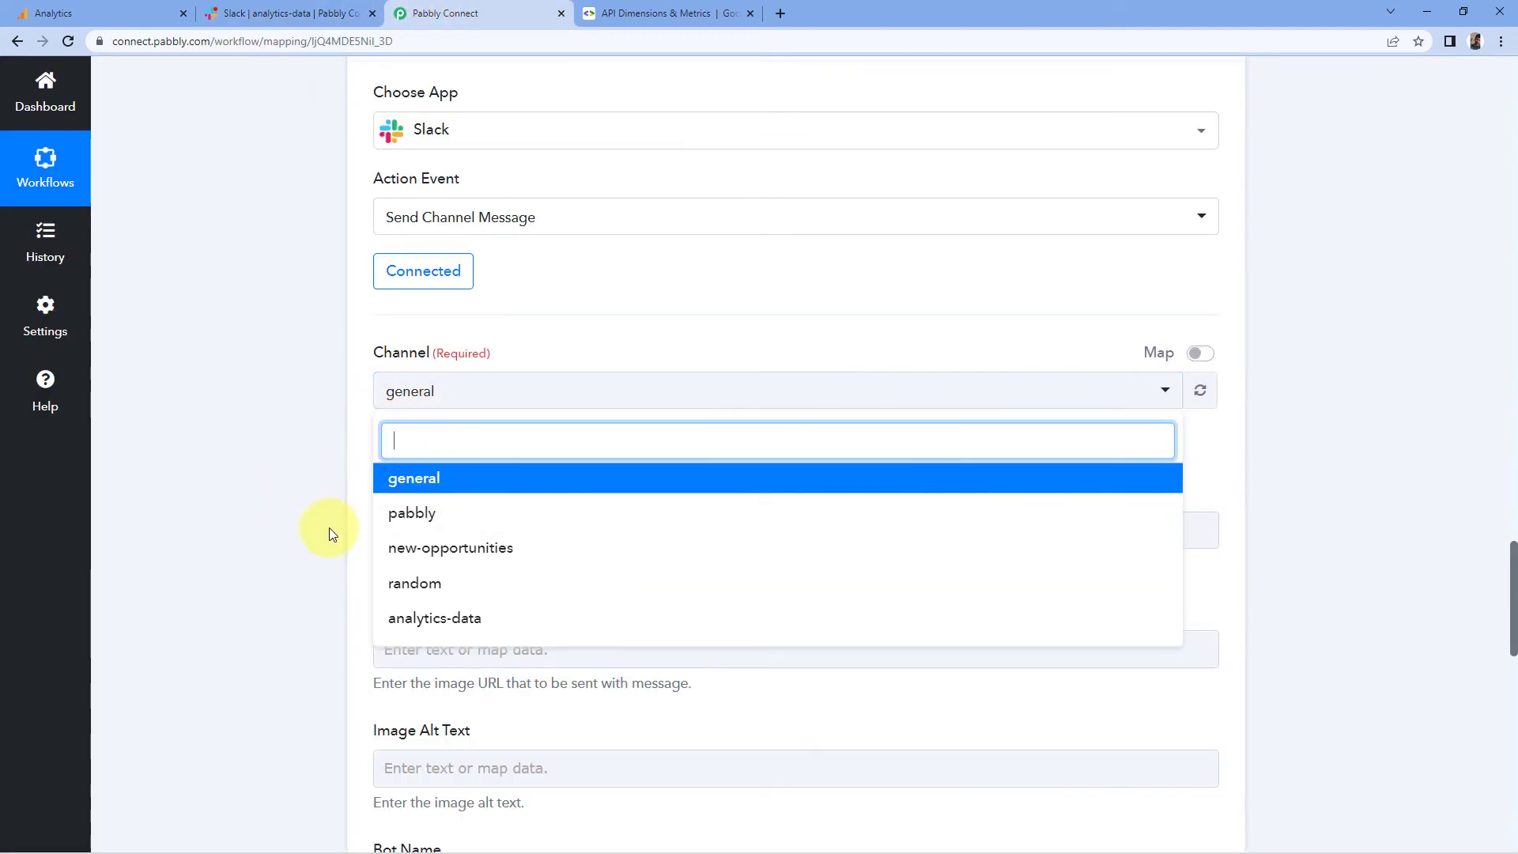
pyautogui.click(229, 12)
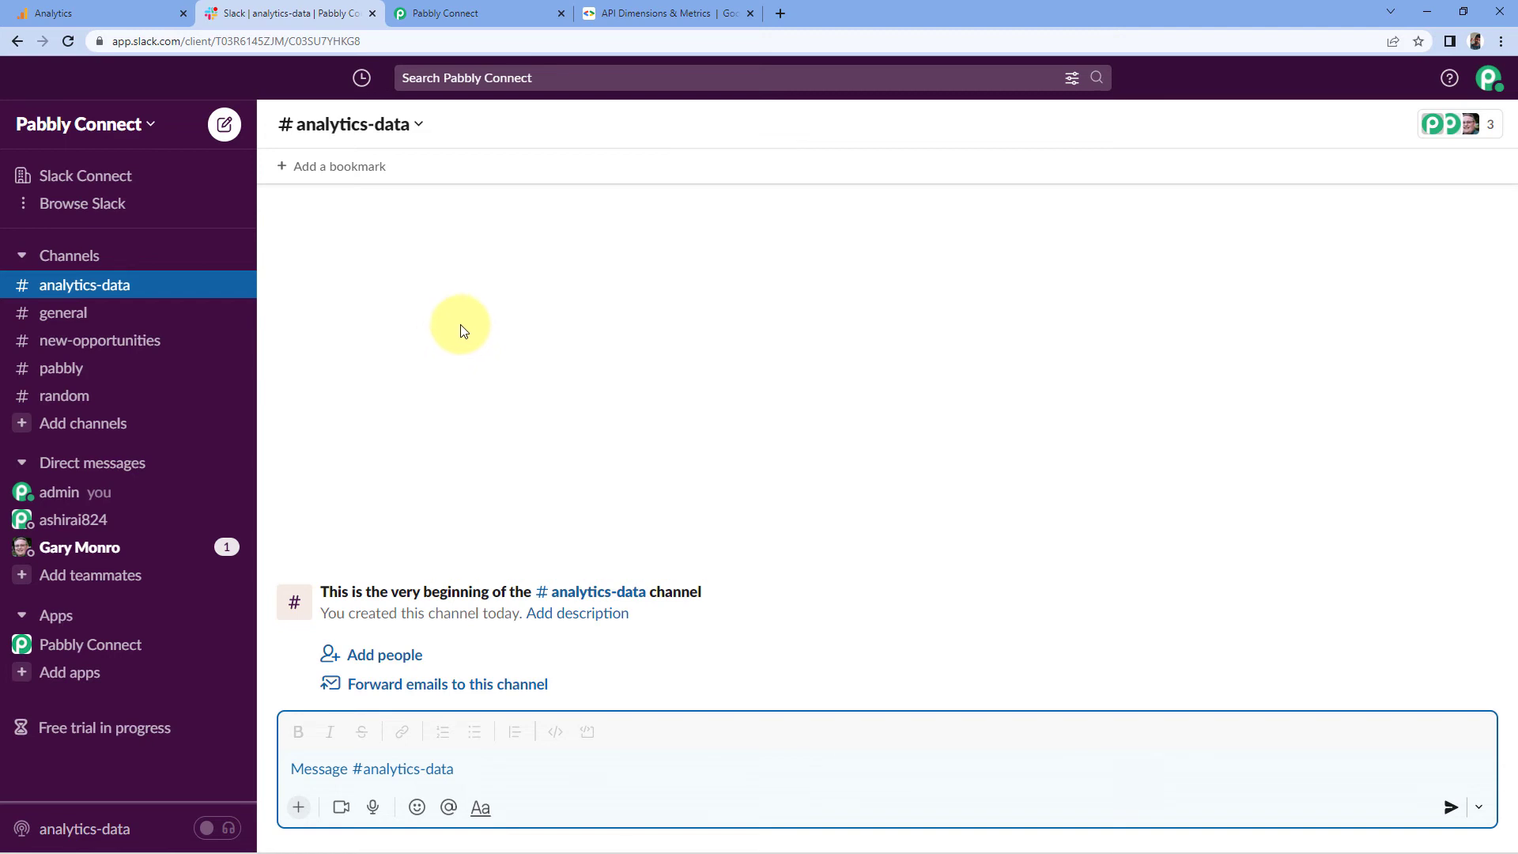
pyautogui.click(502, 10)
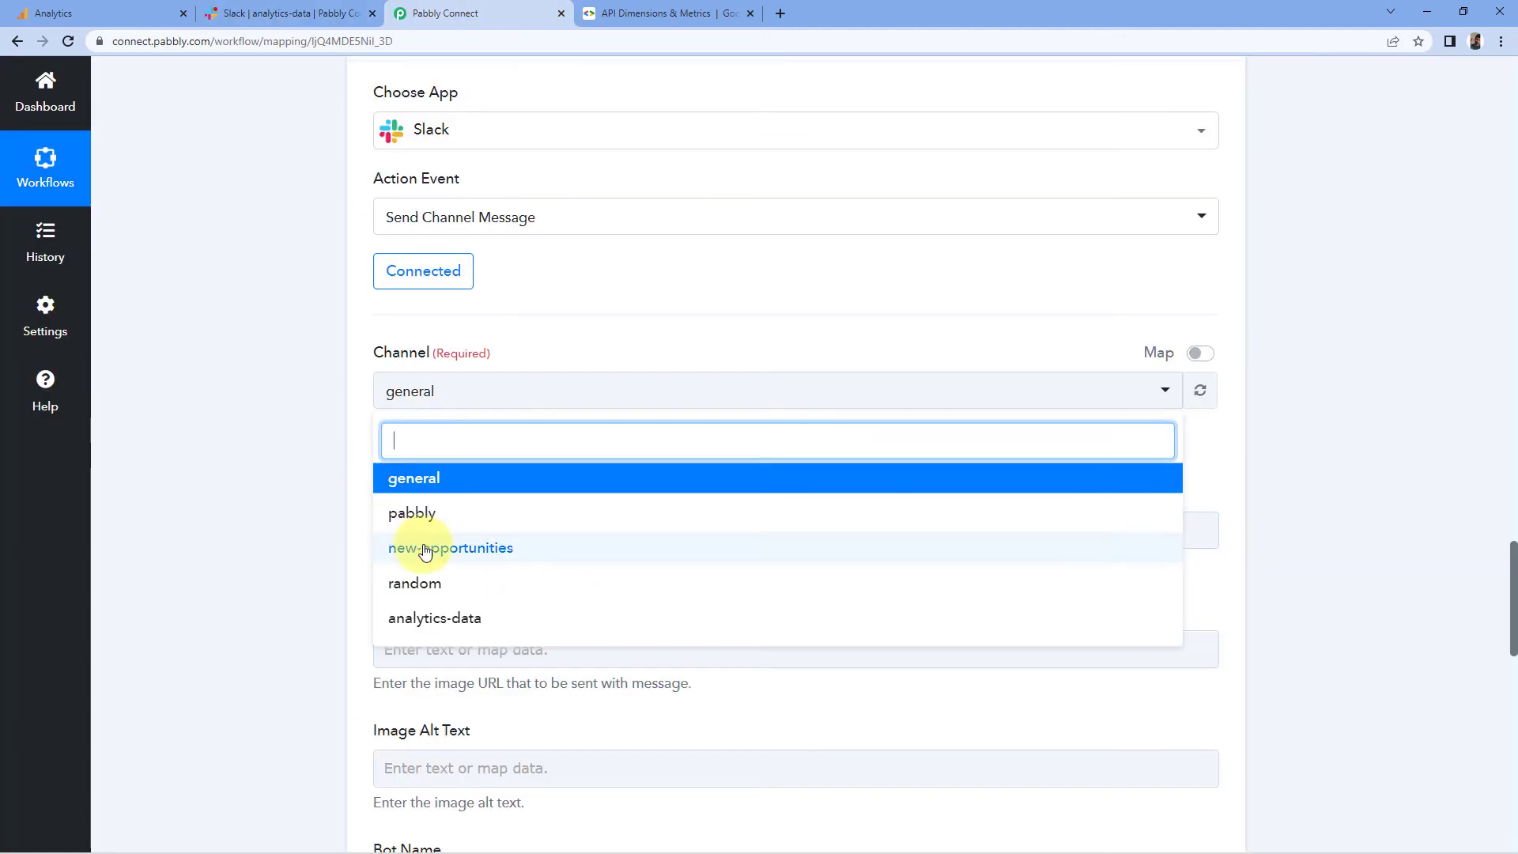
pyautogui.click(434, 617)
# Step: Begin the Message with "Hello Team," and a second line "We have the Analytics Data of Yesterday form Google Analytics:"
pyautogui.scroll(-2, 330, 464)
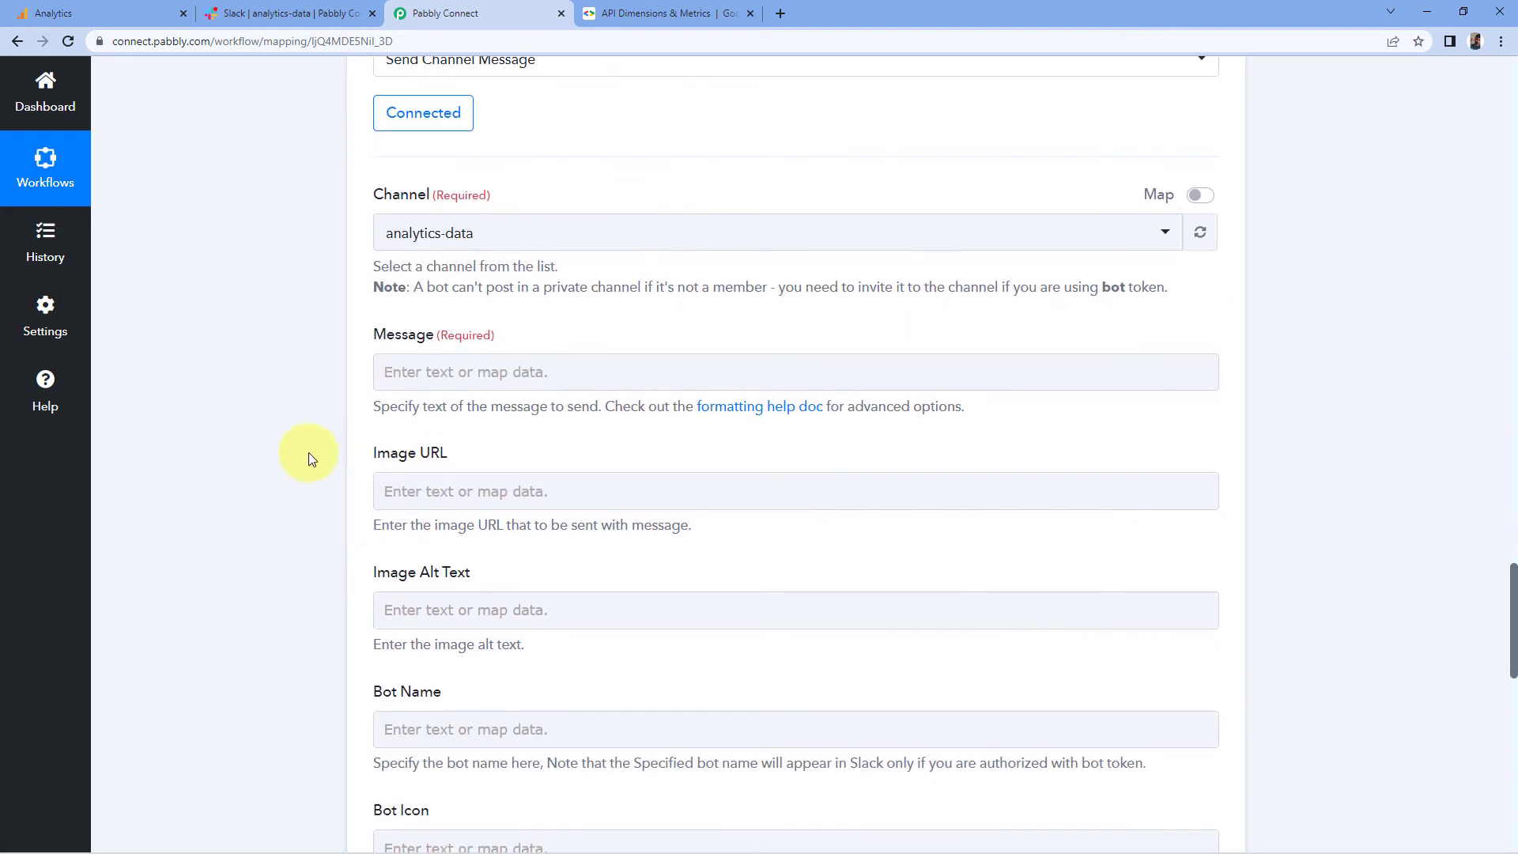
pyautogui.scroll(-1, 520, 282)
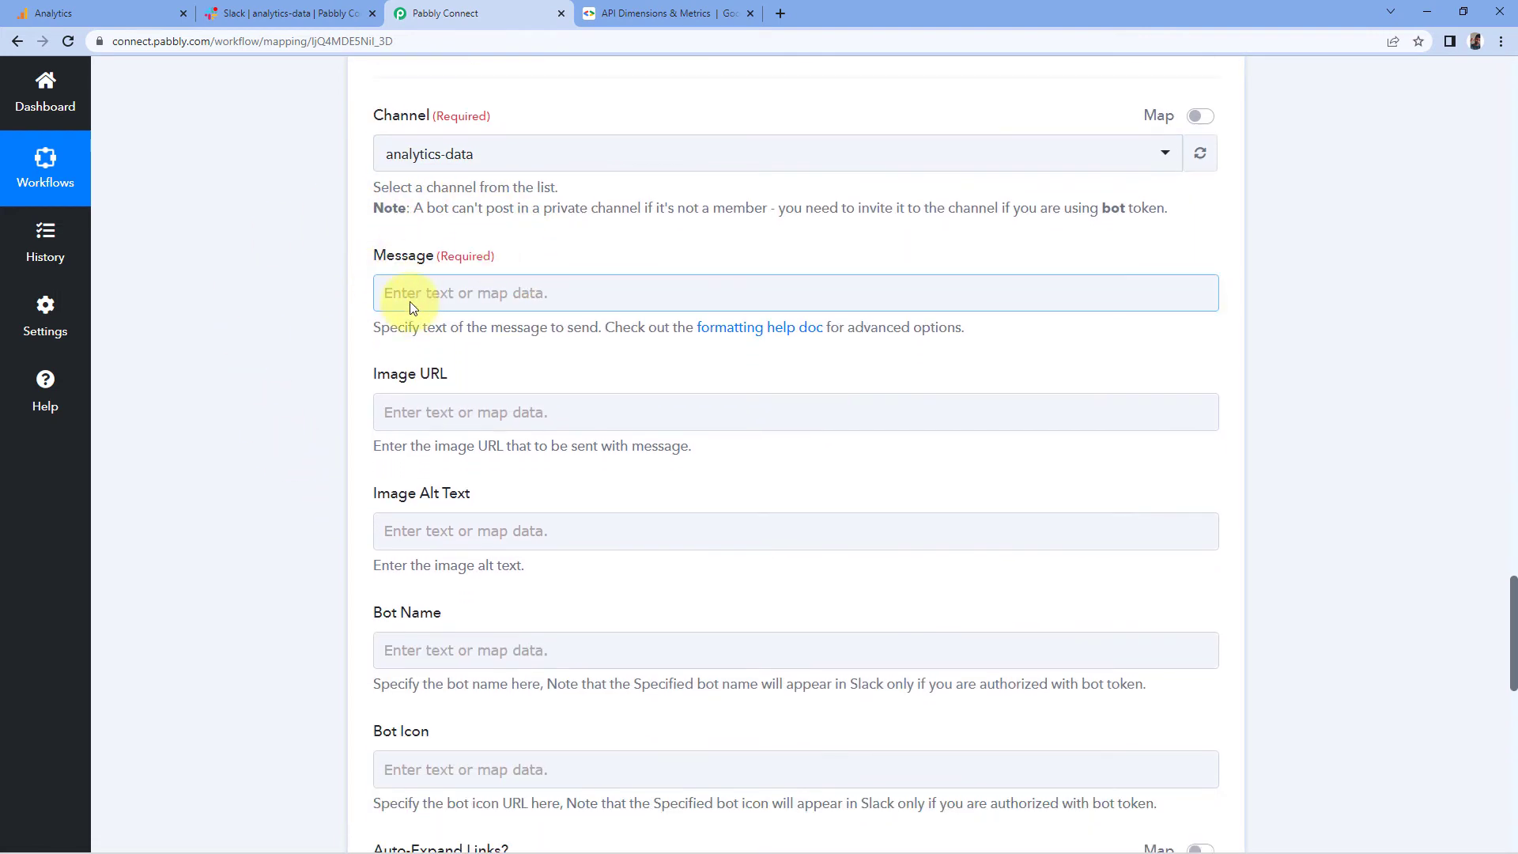
pyautogui.click(460, 292)
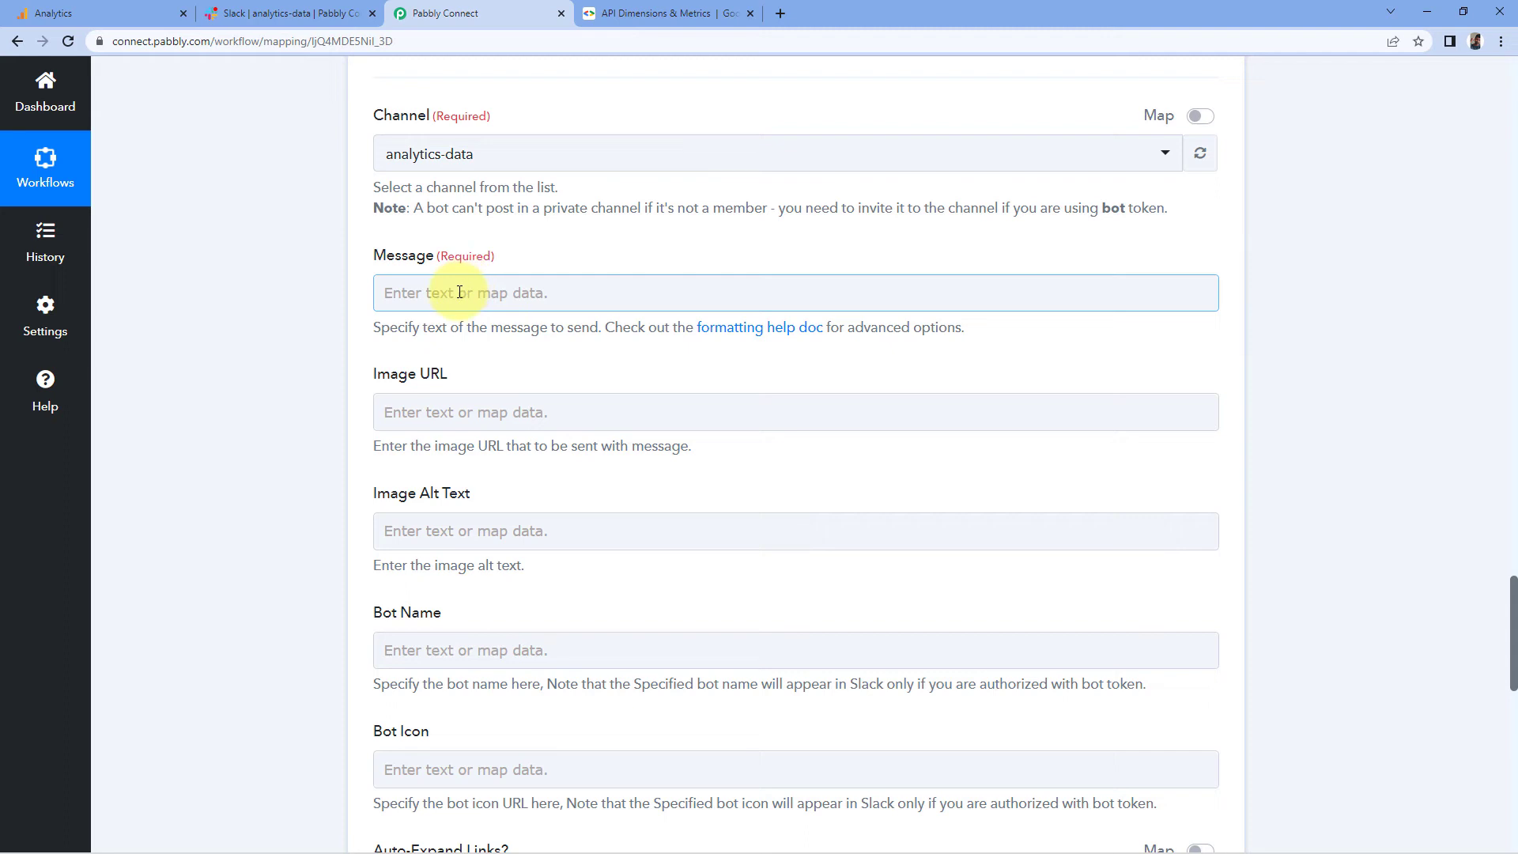
pyautogui.click(460, 292)
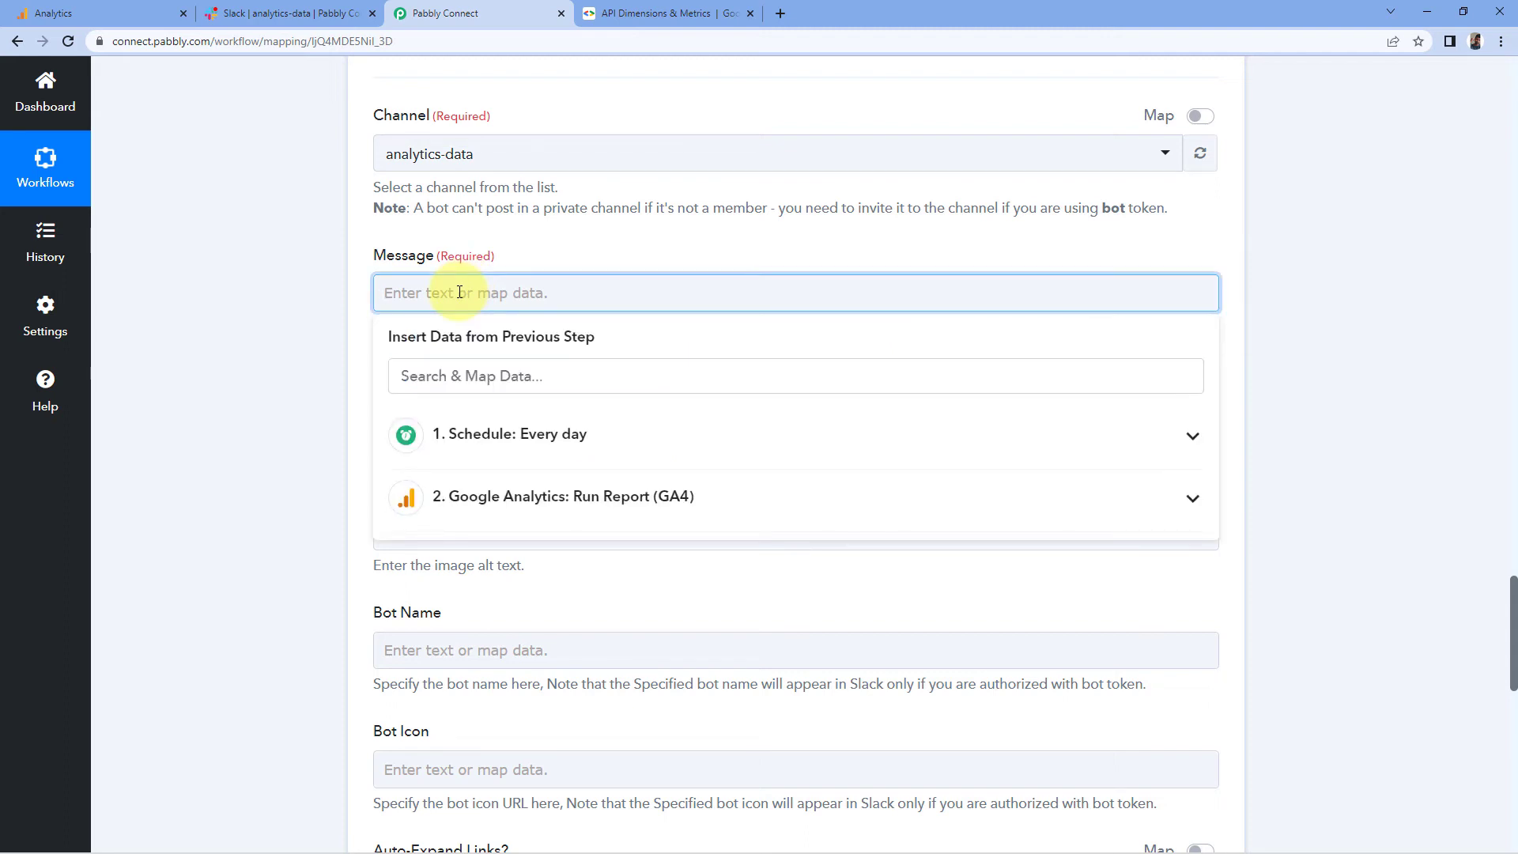
pyautogui.write('Hello Team,')
pyautogui.press('Return')
pyautogui.write('We have the Analytics Data of Yesterday form Google Analytics')
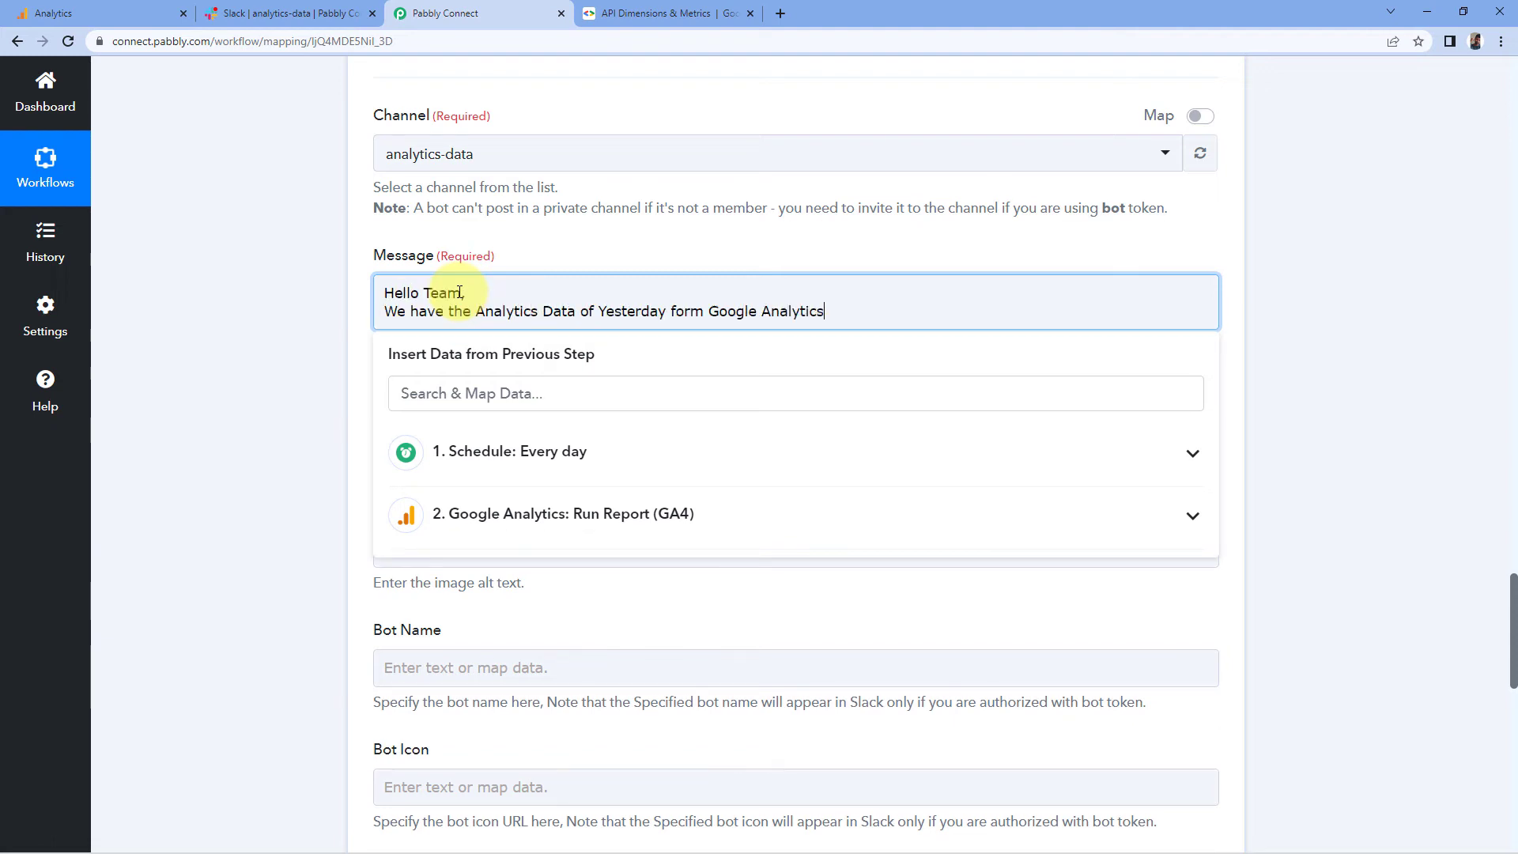
pyautogui.write(':')
# Step: Add separate label lines "Active Users:", "Bounce Rate", "Conversations:" and "Session:" below the message introduction
pyautogui.press('Return')
pyautogui.write('Active Users:')
pyautogui.press('Return')
pyautogui.write('Bounce Rate')
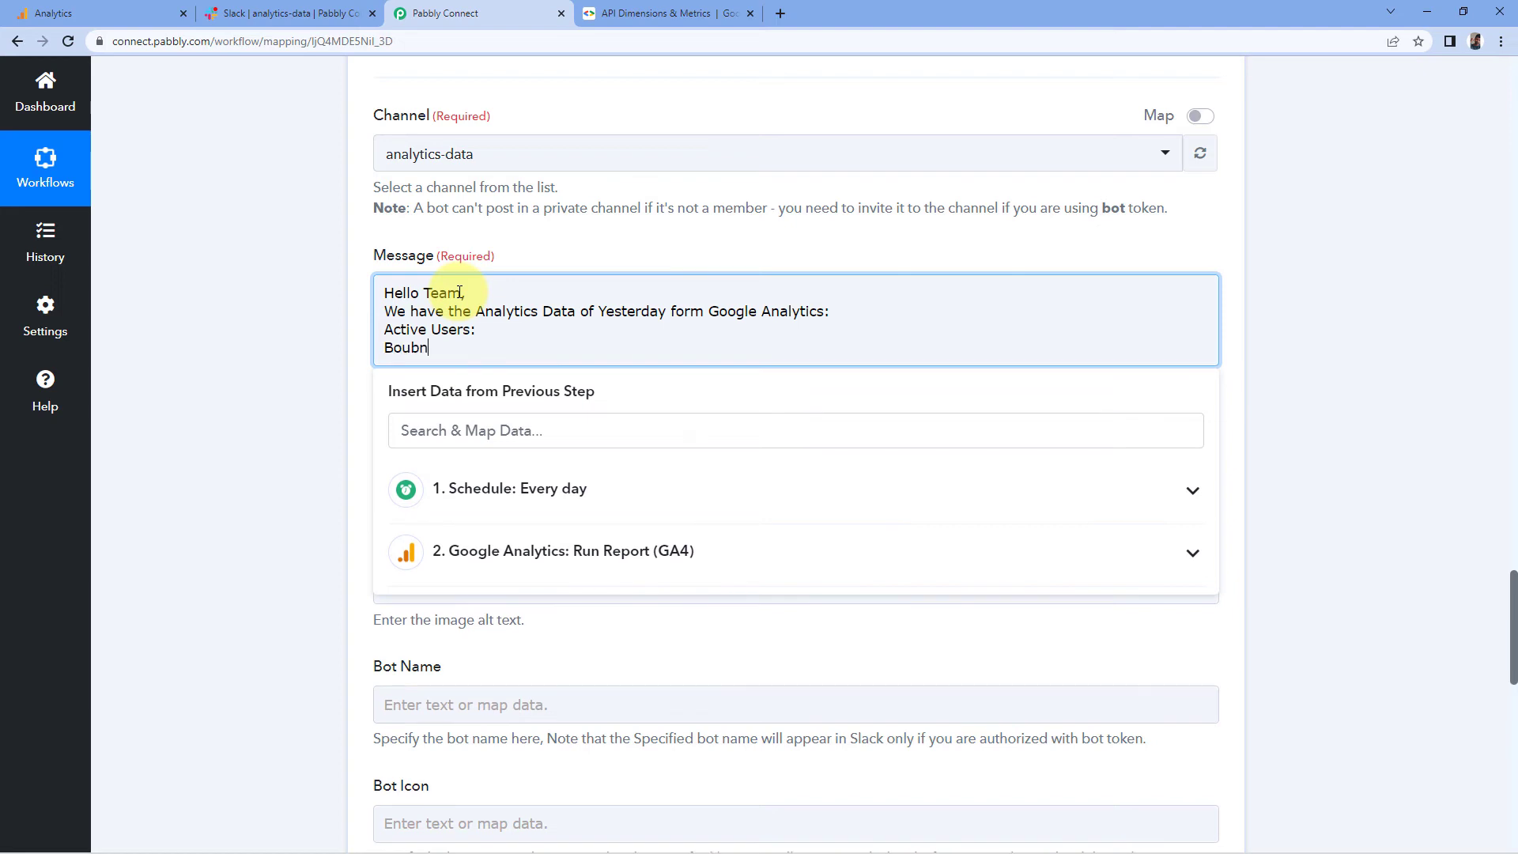
pyautogui.press('Return')
pyautogui.write('Conversations:')
pyautogui.press('Return')
pyautogui.write('Session:')
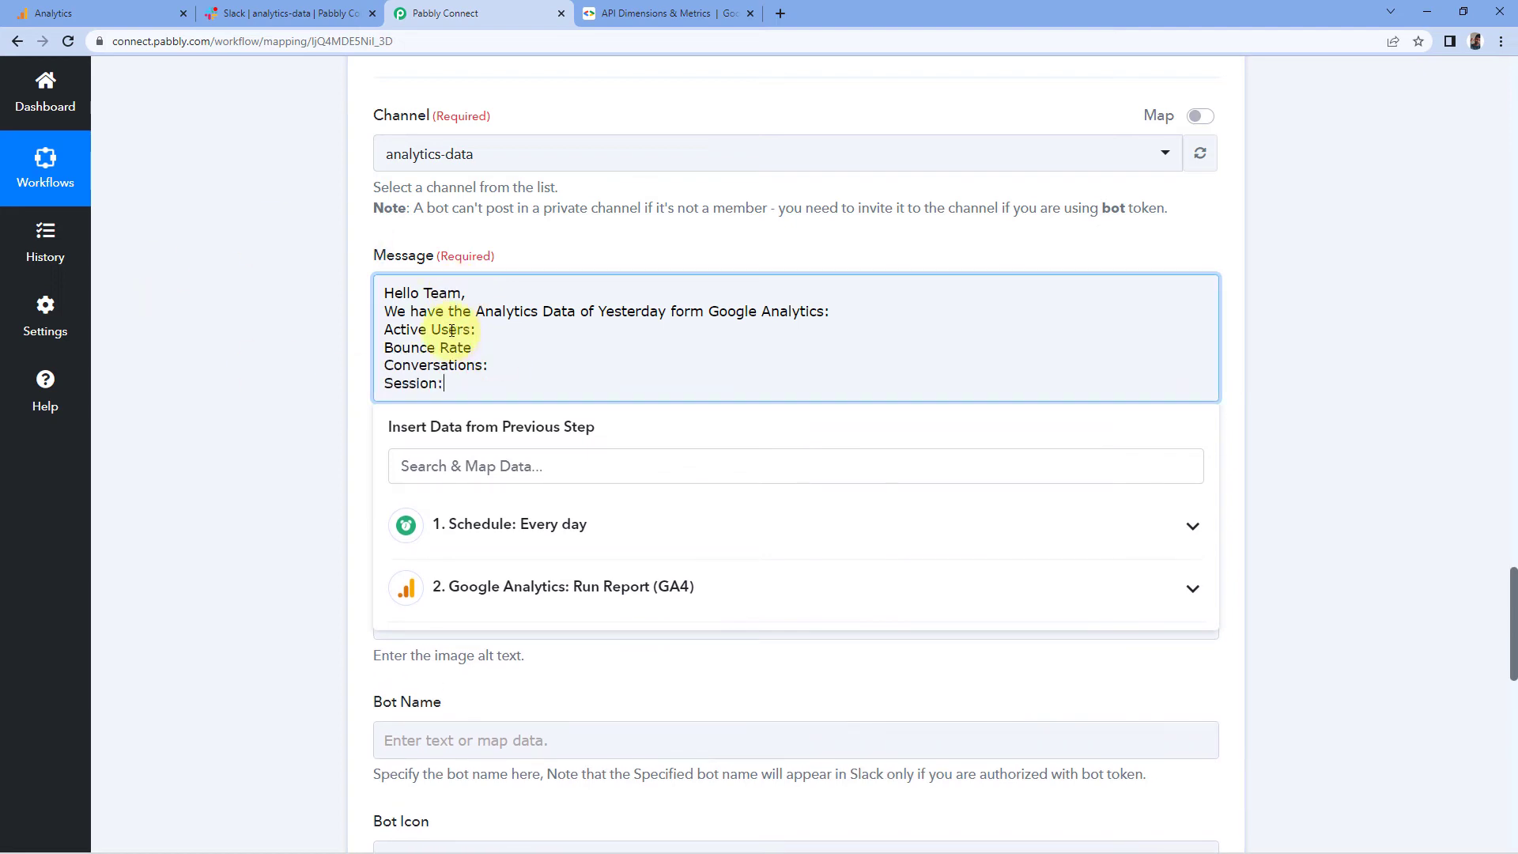
# Step: Insert a blank line above the "We have the Analytics Data" sentence and another above the "Active Users:" line in the Message
pyautogui.click(387, 330)
pyautogui.press('Return')
pyautogui.press('Return')
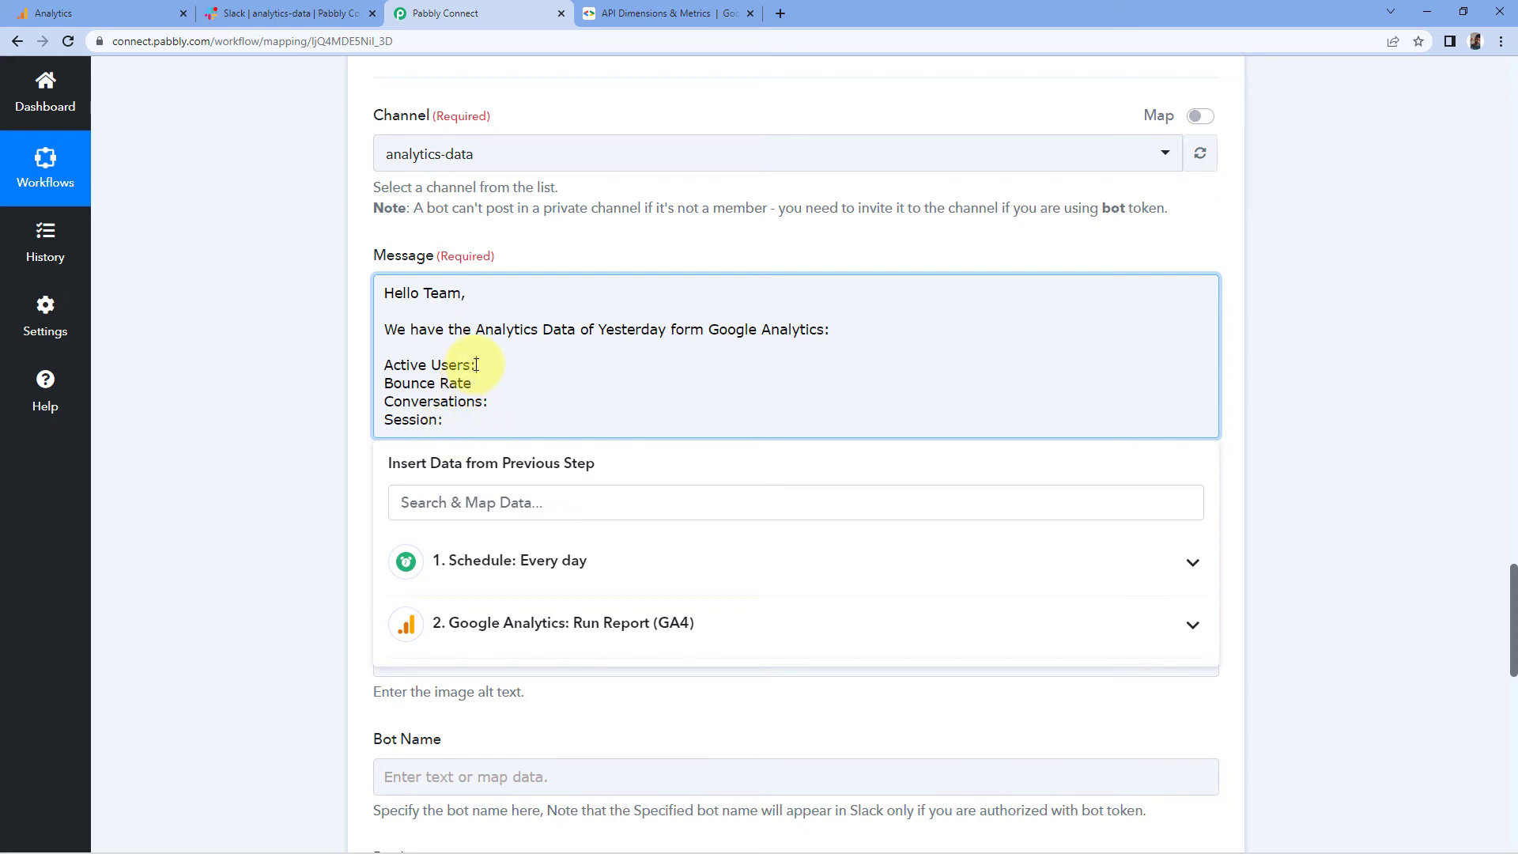
# Step: Examine the ActiveUsers, BounceRate, Conversions and Sessions values in the response received from the Google Analytics report step
pyautogui.scroll(7, 308, 348)
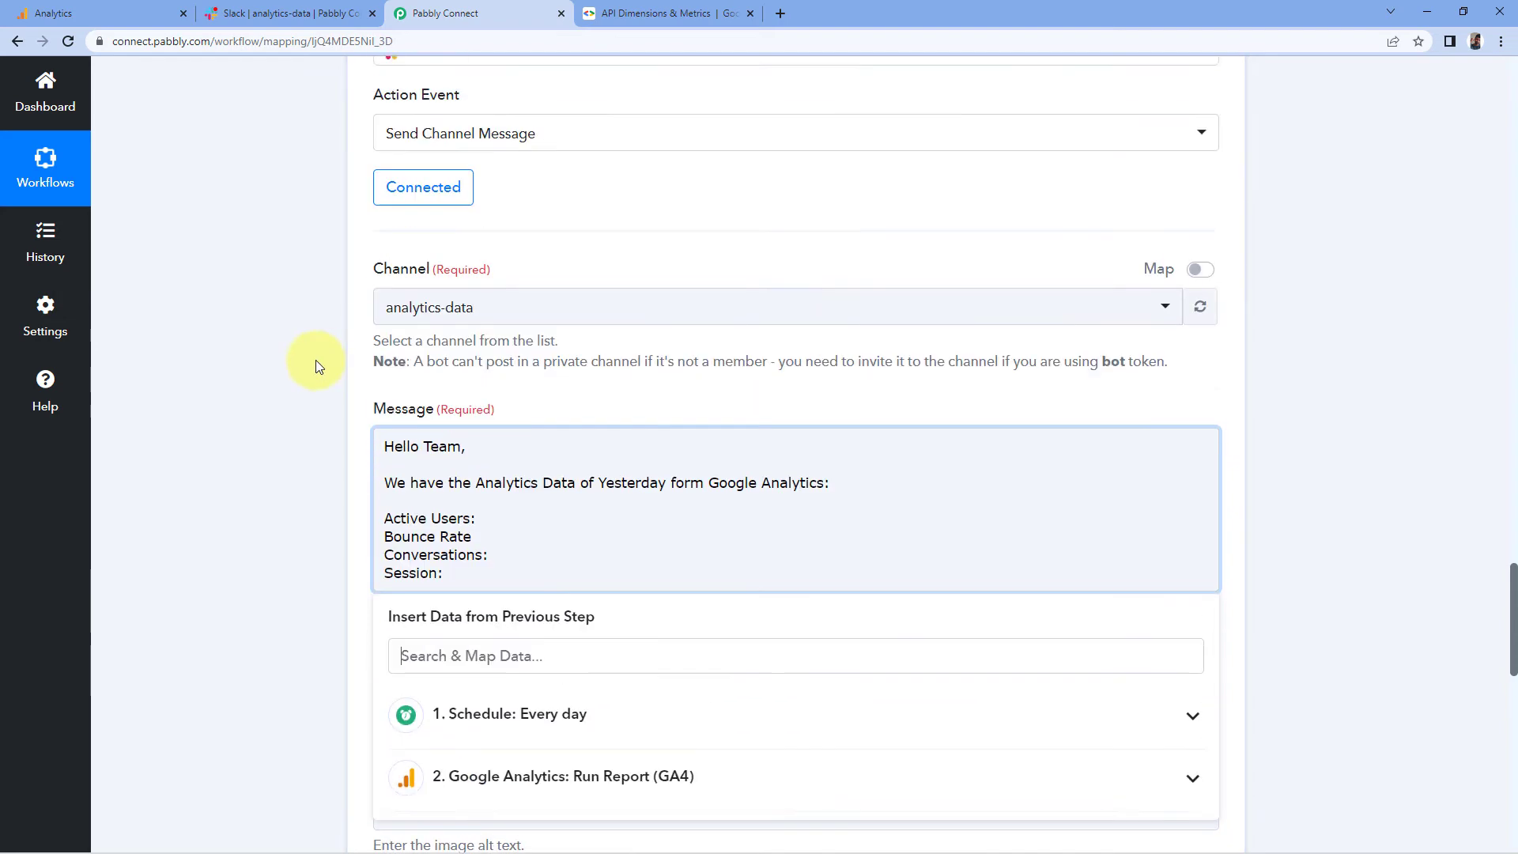
pyautogui.scroll(8, 316, 365)
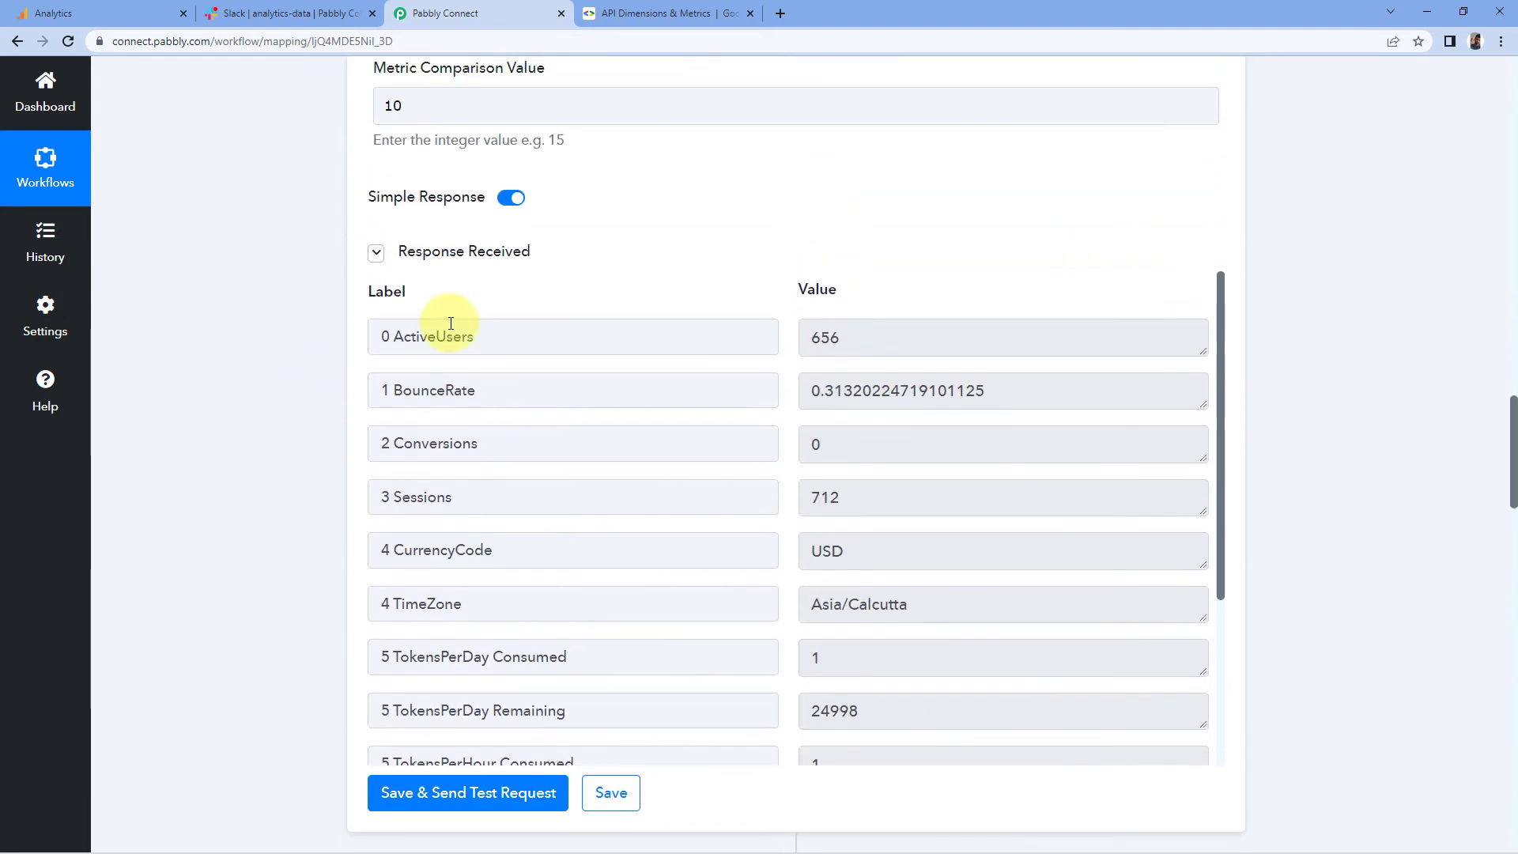
pyautogui.doubleClick(876, 332)
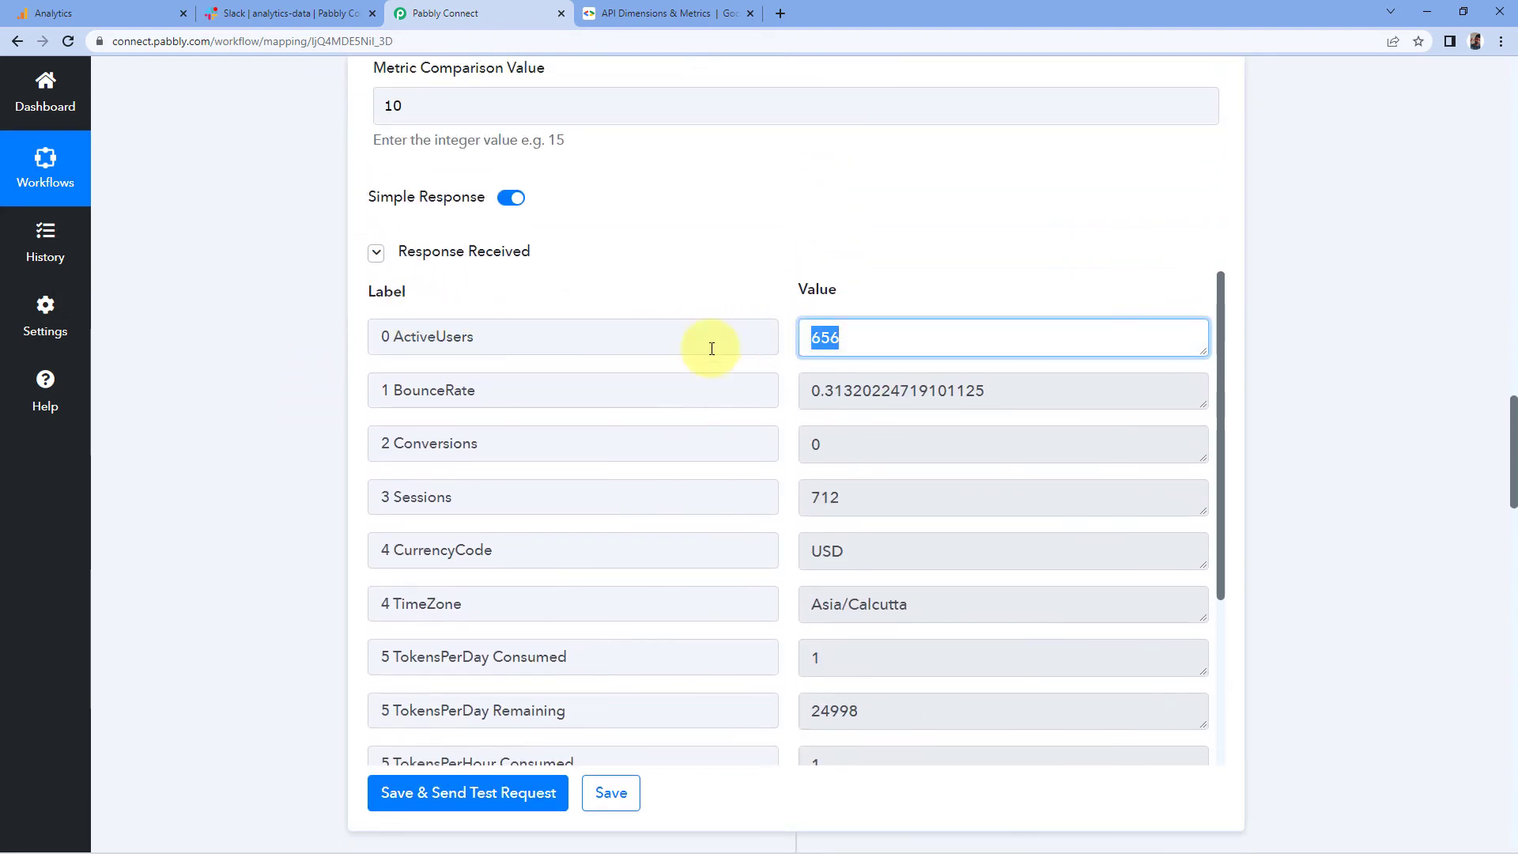
pyautogui.doubleClick(995, 392)
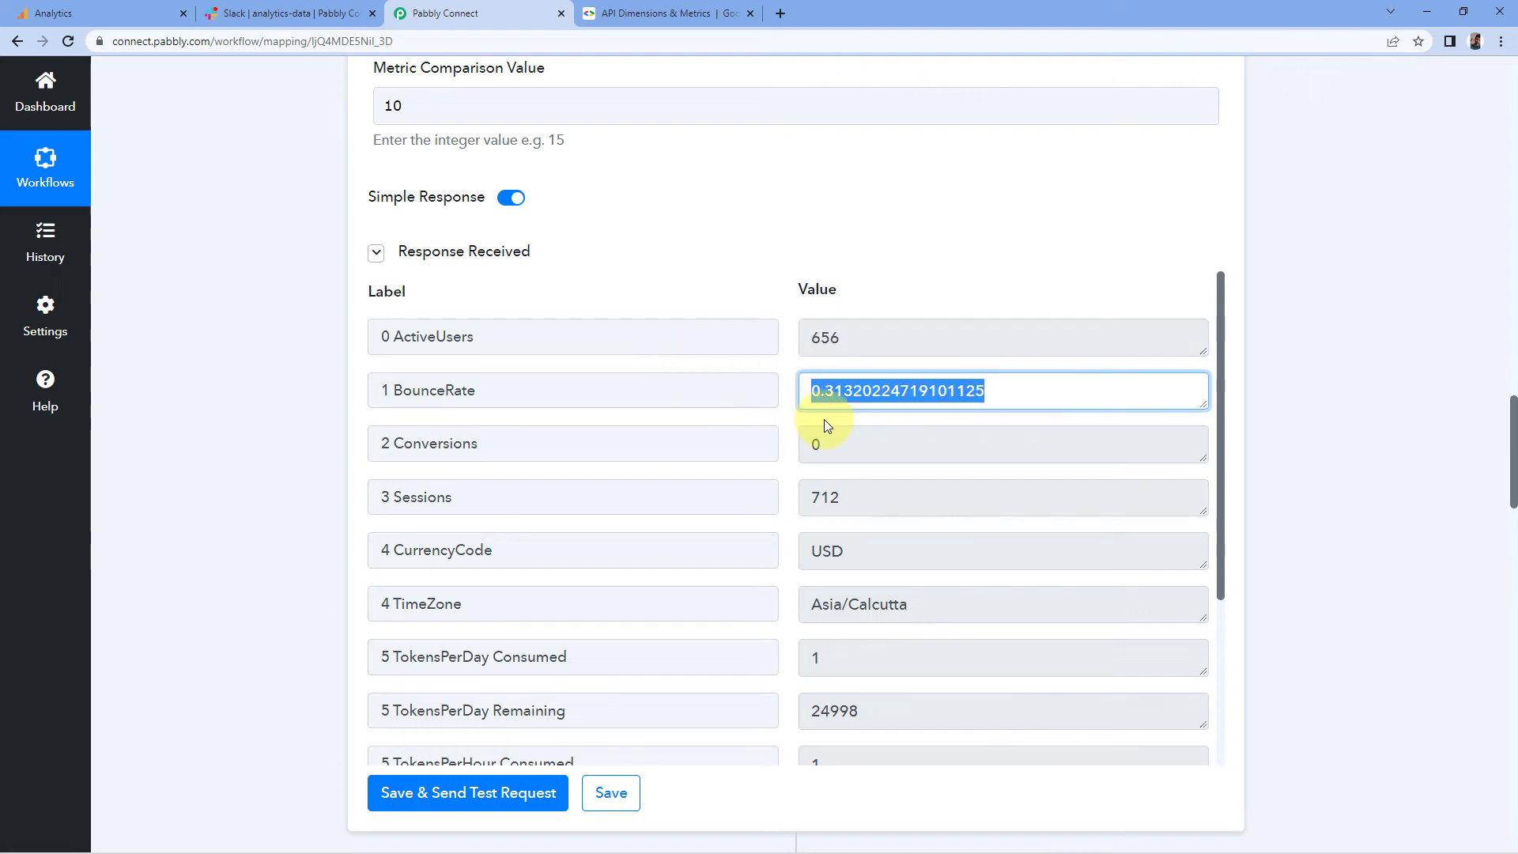
pyautogui.doubleClick(880, 443)
pyautogui.doubleClick(836, 493)
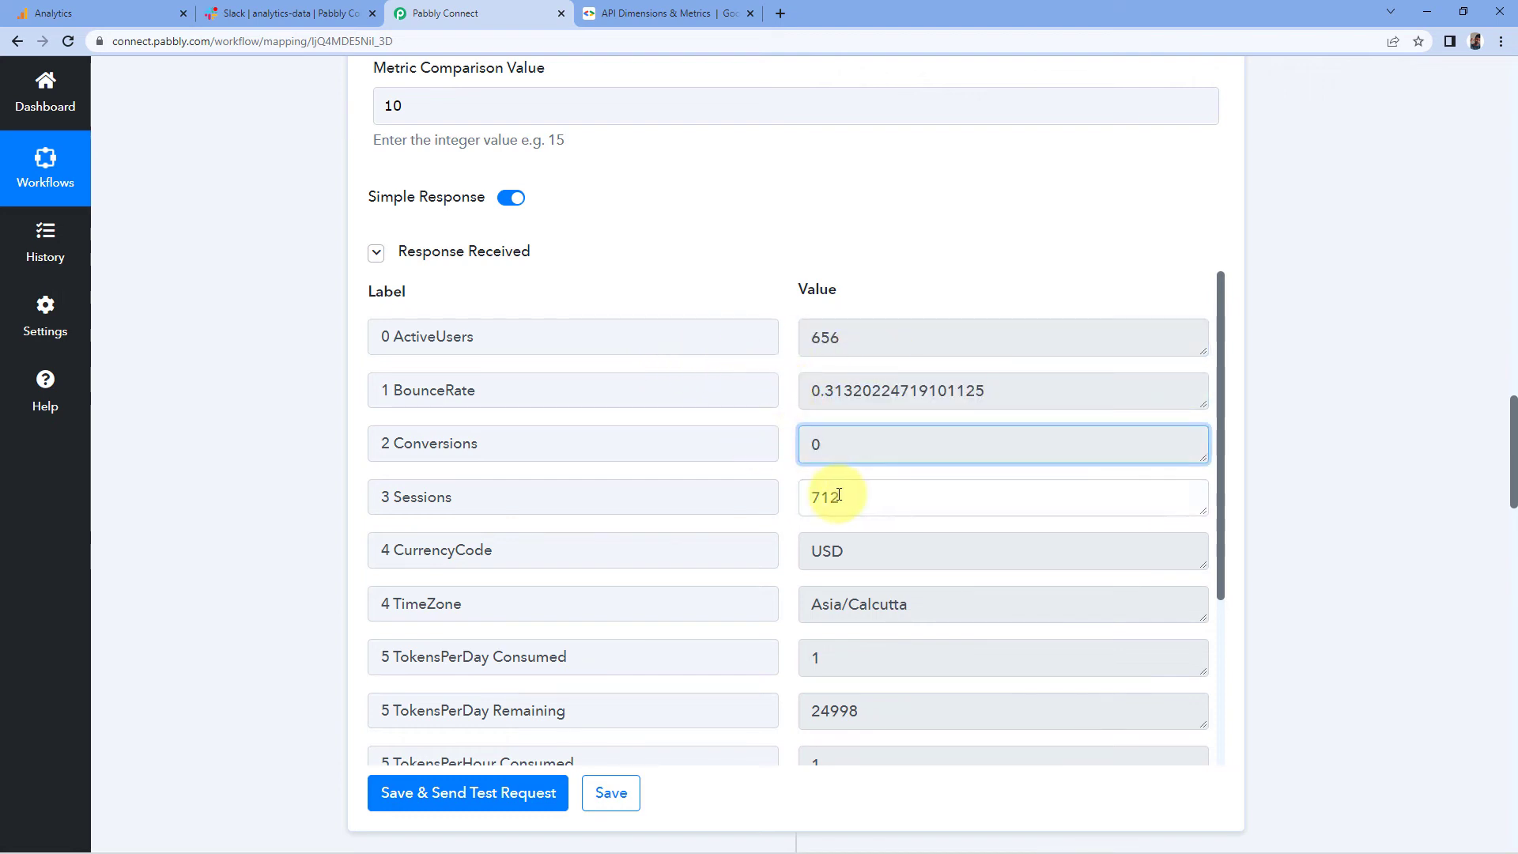
pyautogui.click(795, 448)
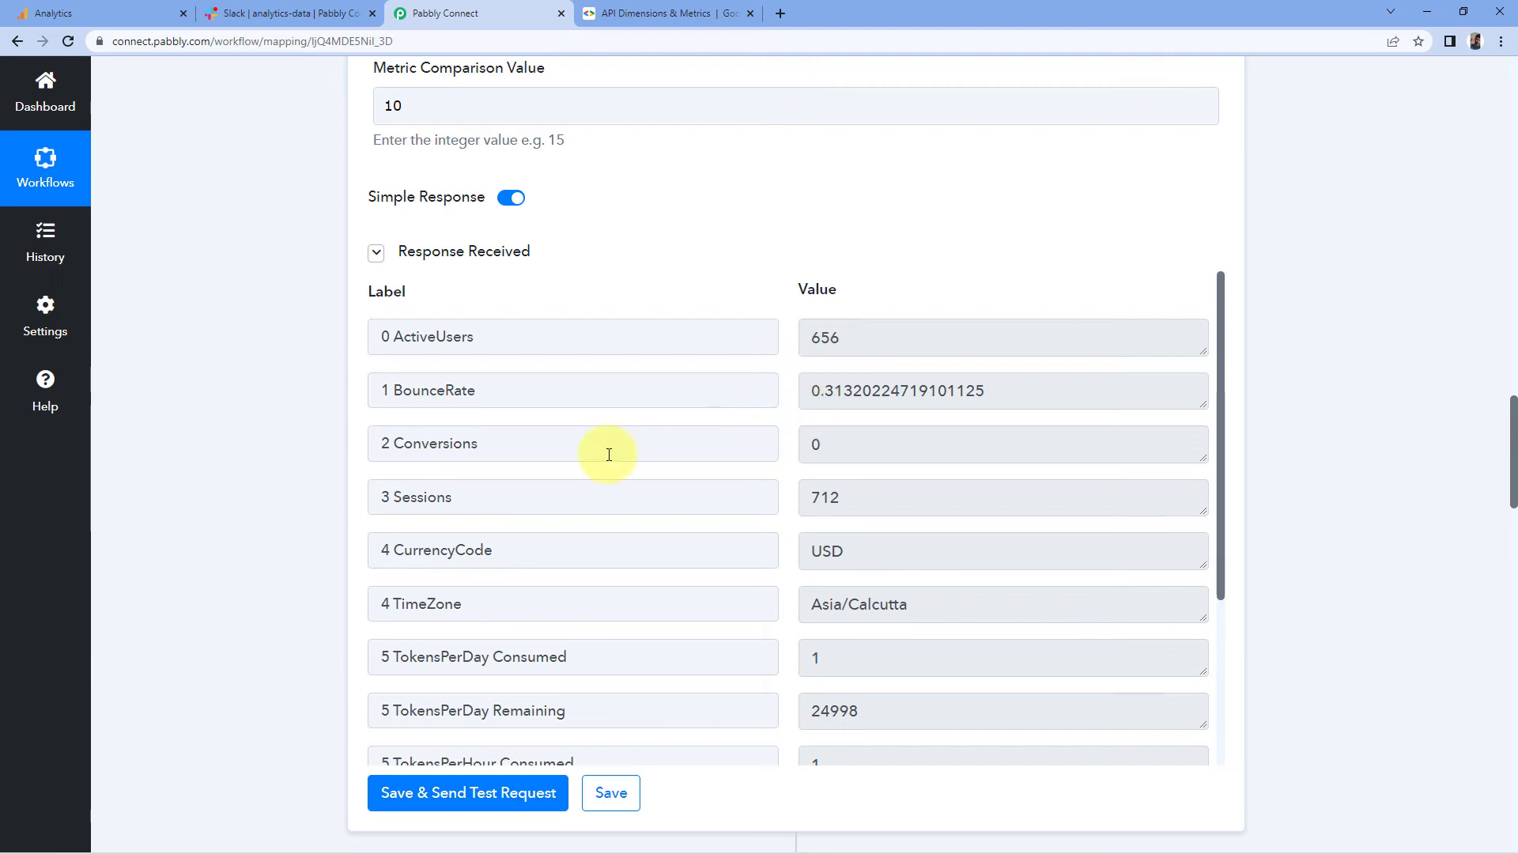
# Step: Map the ActiveUsers value from the Google Analytics Run Report (GA4) step after "Active Users:" in the Slack Message
pyautogui.scroll(-14, 274, 475)
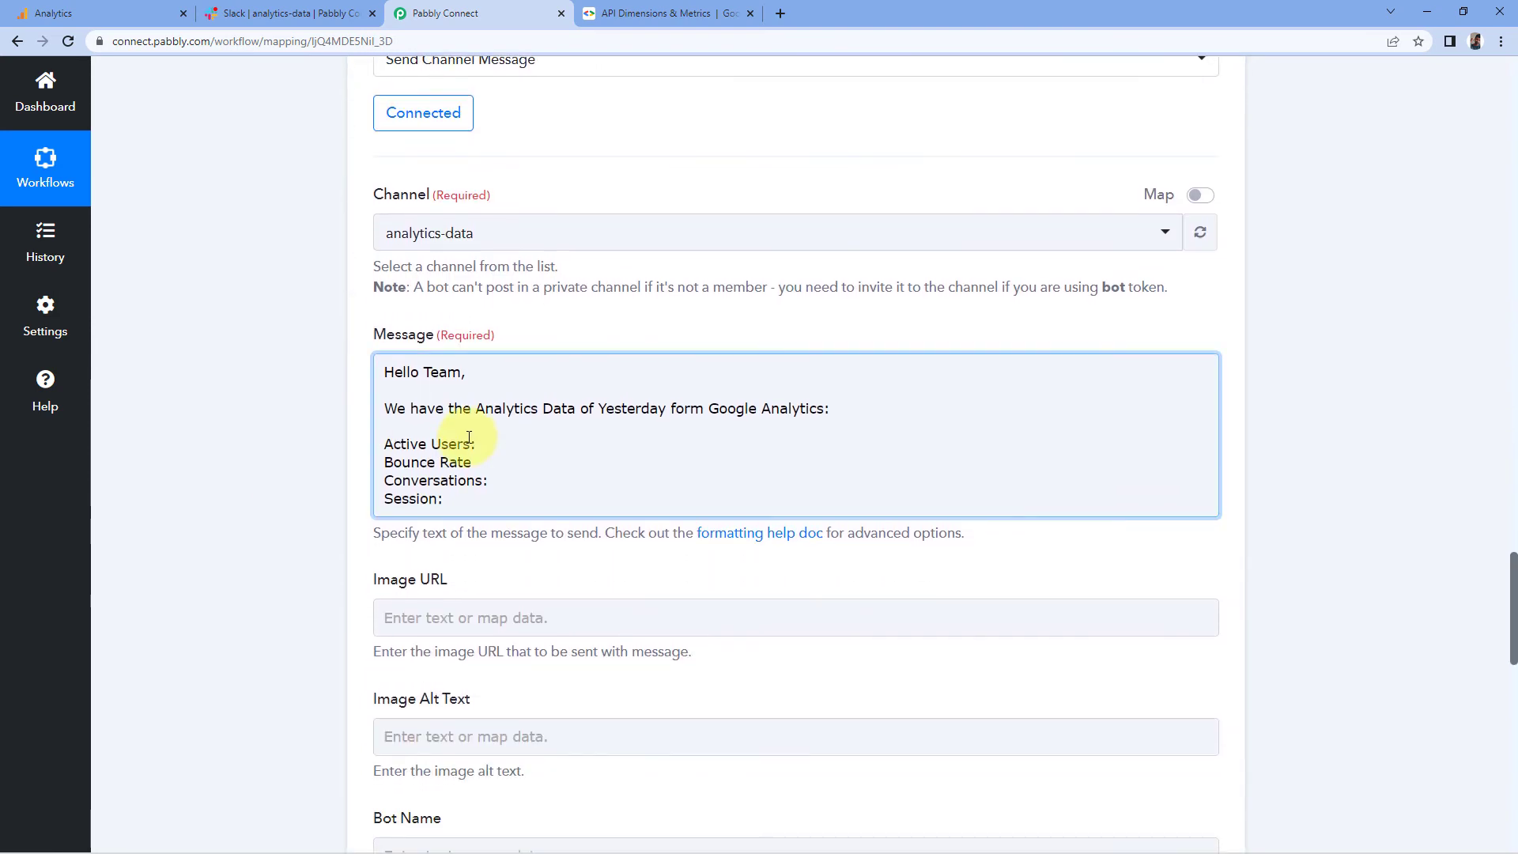
pyautogui.click(478, 444)
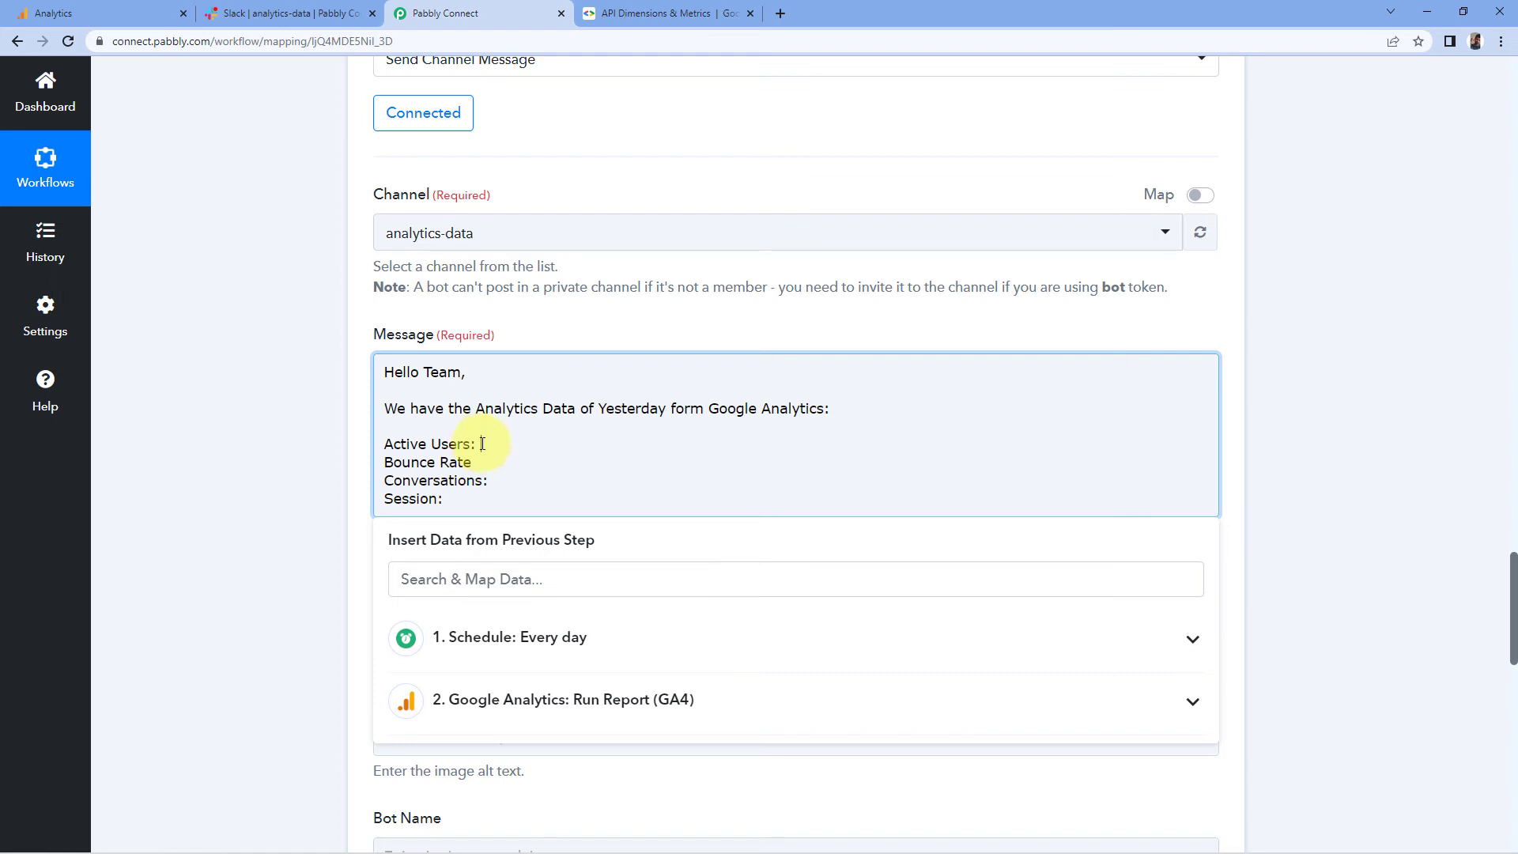
pyautogui.scroll(-1, 427, 553)
pyautogui.click(553, 620)
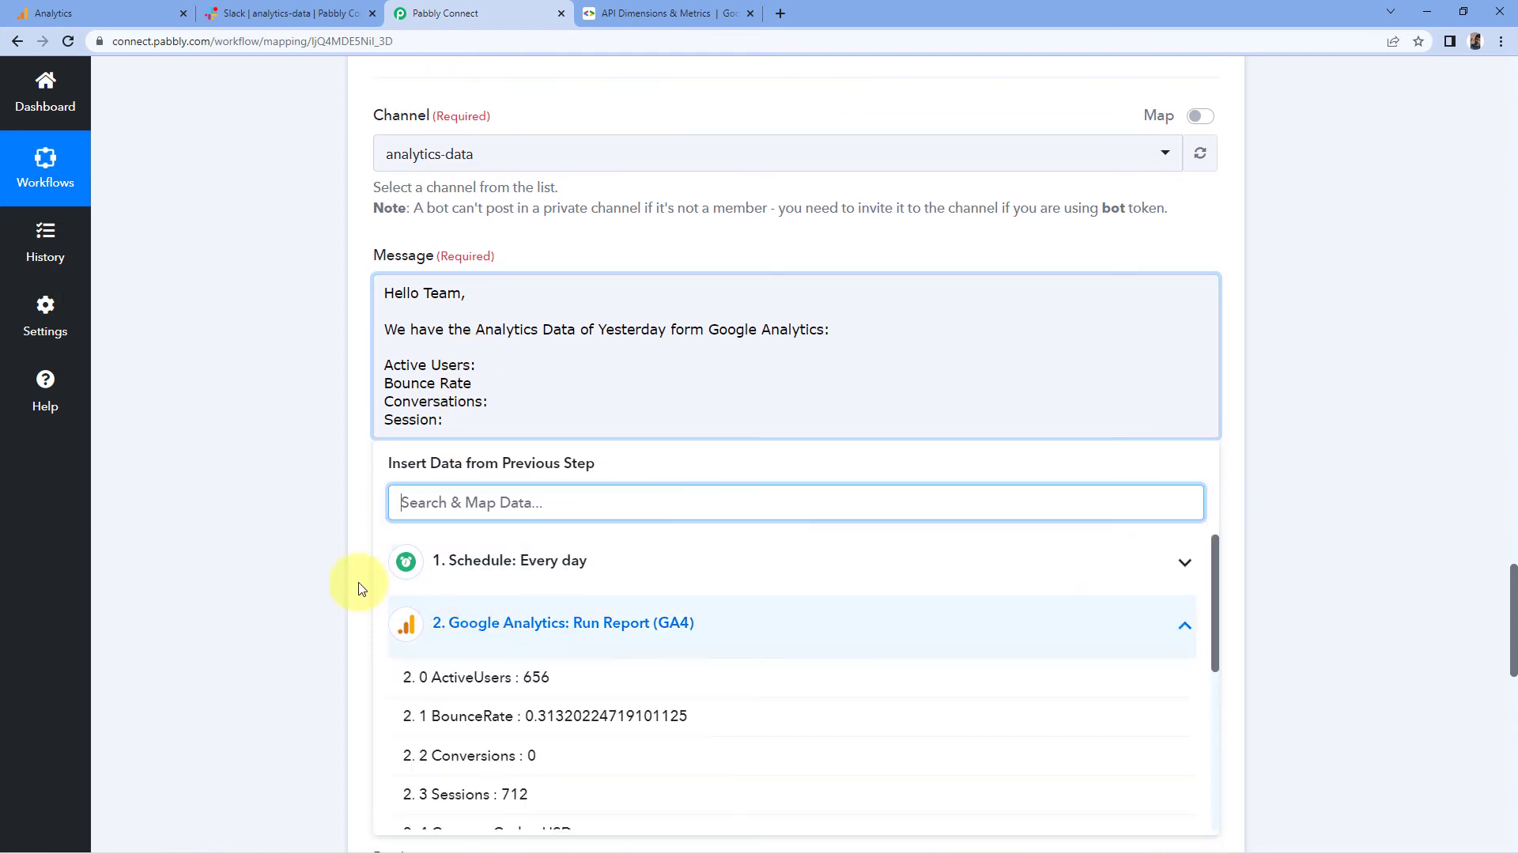
pyautogui.scroll(-2, 303, 571)
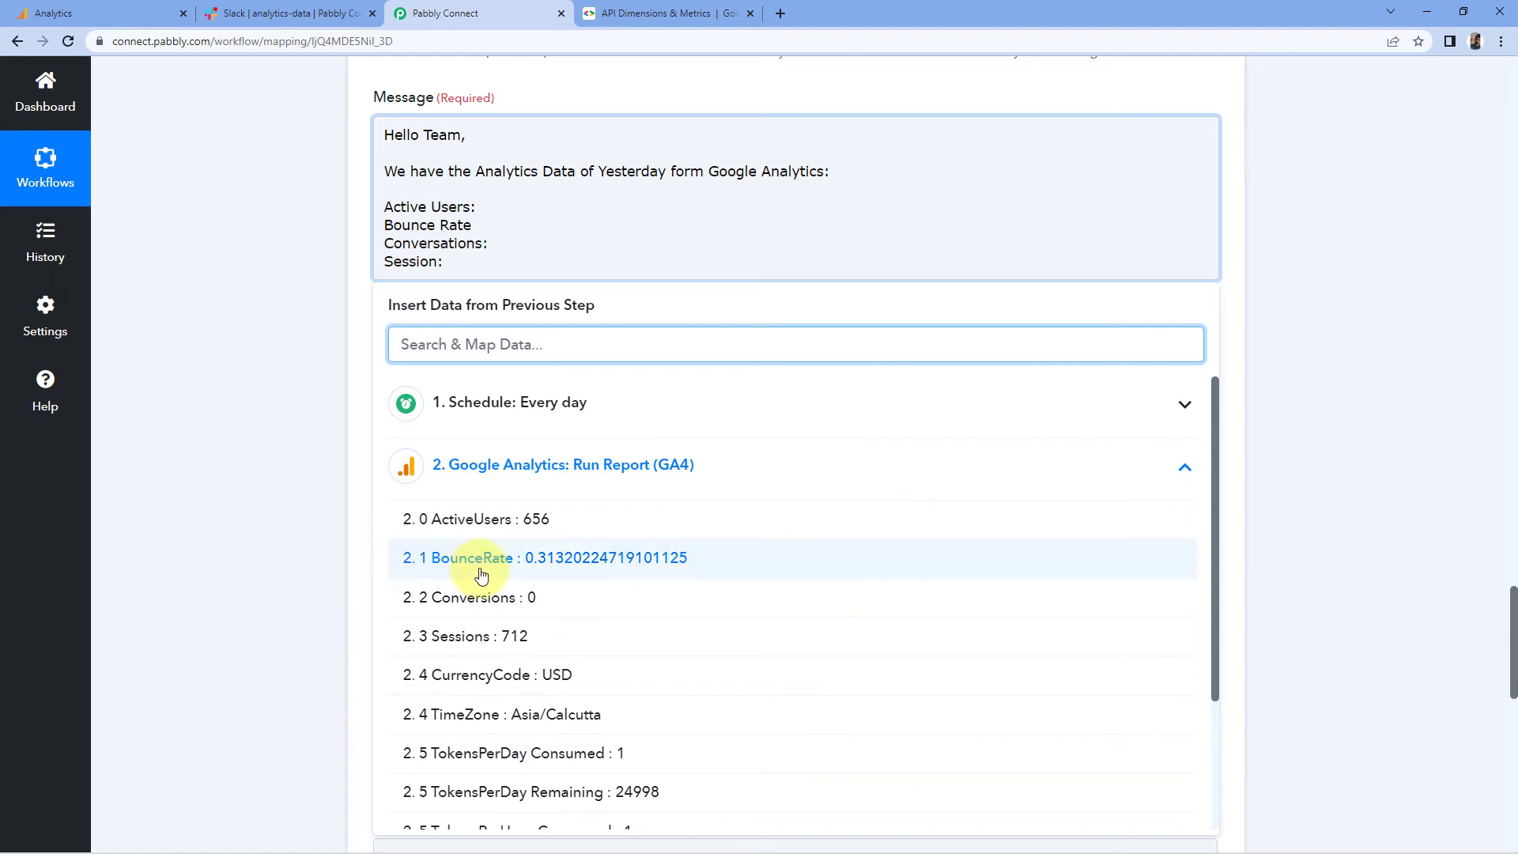
pyautogui.click(503, 525)
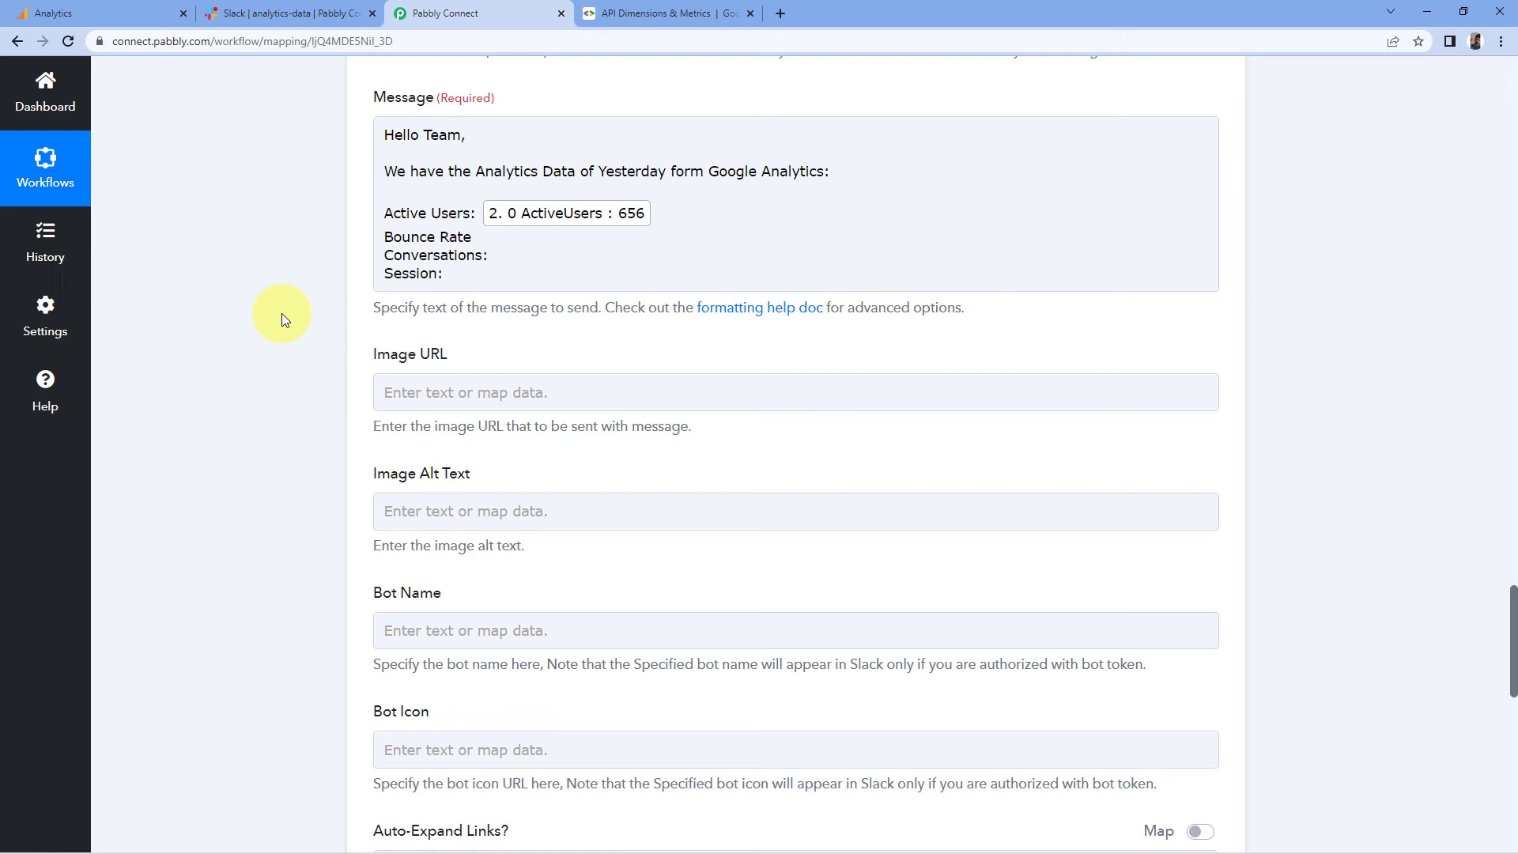
# Step: Add the missing colon after "Bounce Rate" in the Message and map the Google Analytics BounceRate value behind it
pyautogui.click(483, 211)
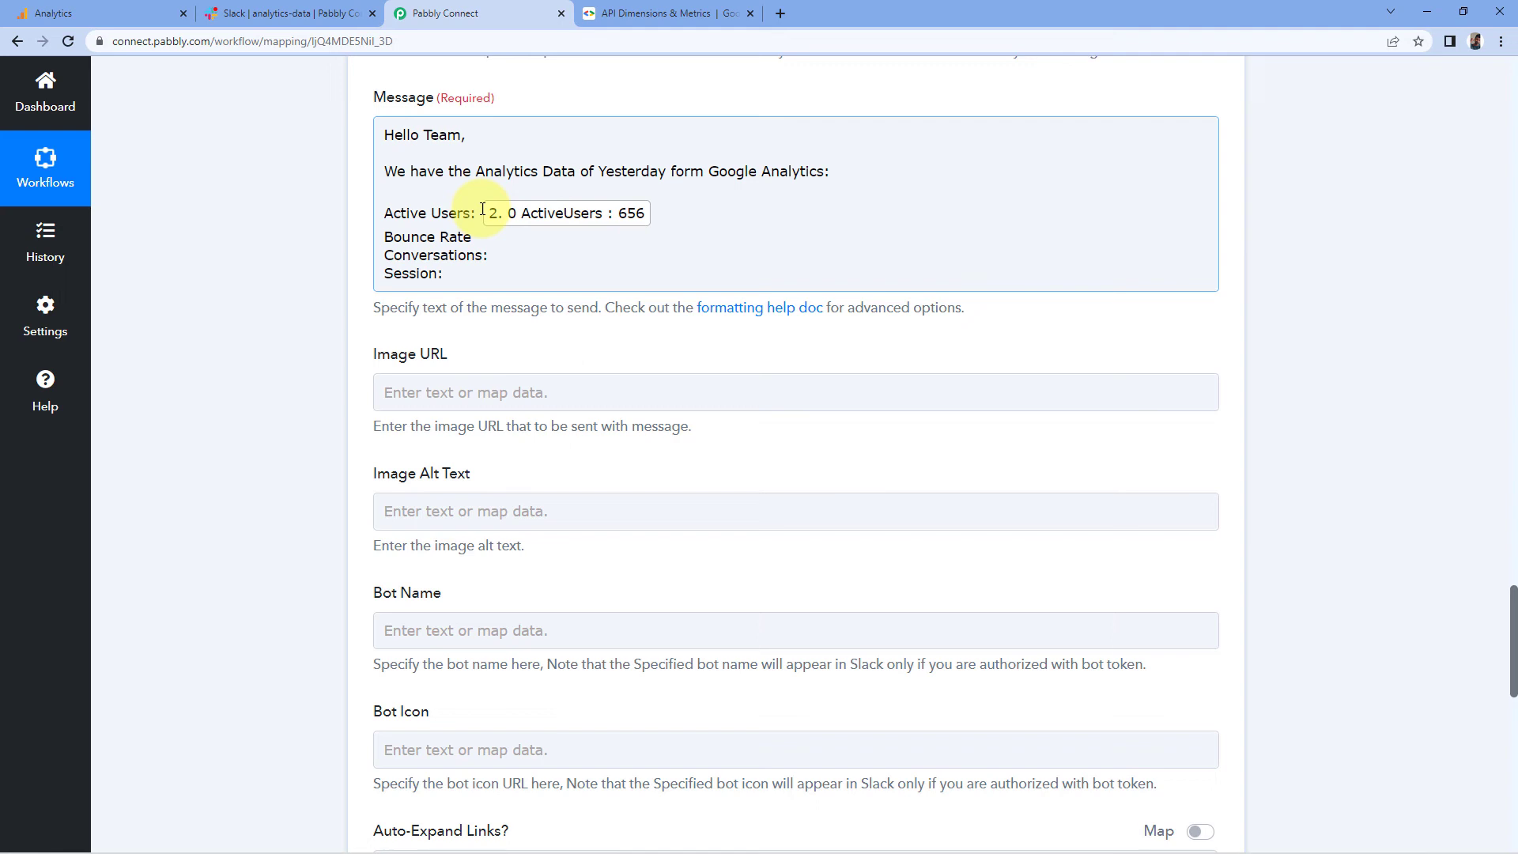
pyautogui.click(332, 233)
pyautogui.click(472, 235)
pyautogui.click(486, 232)
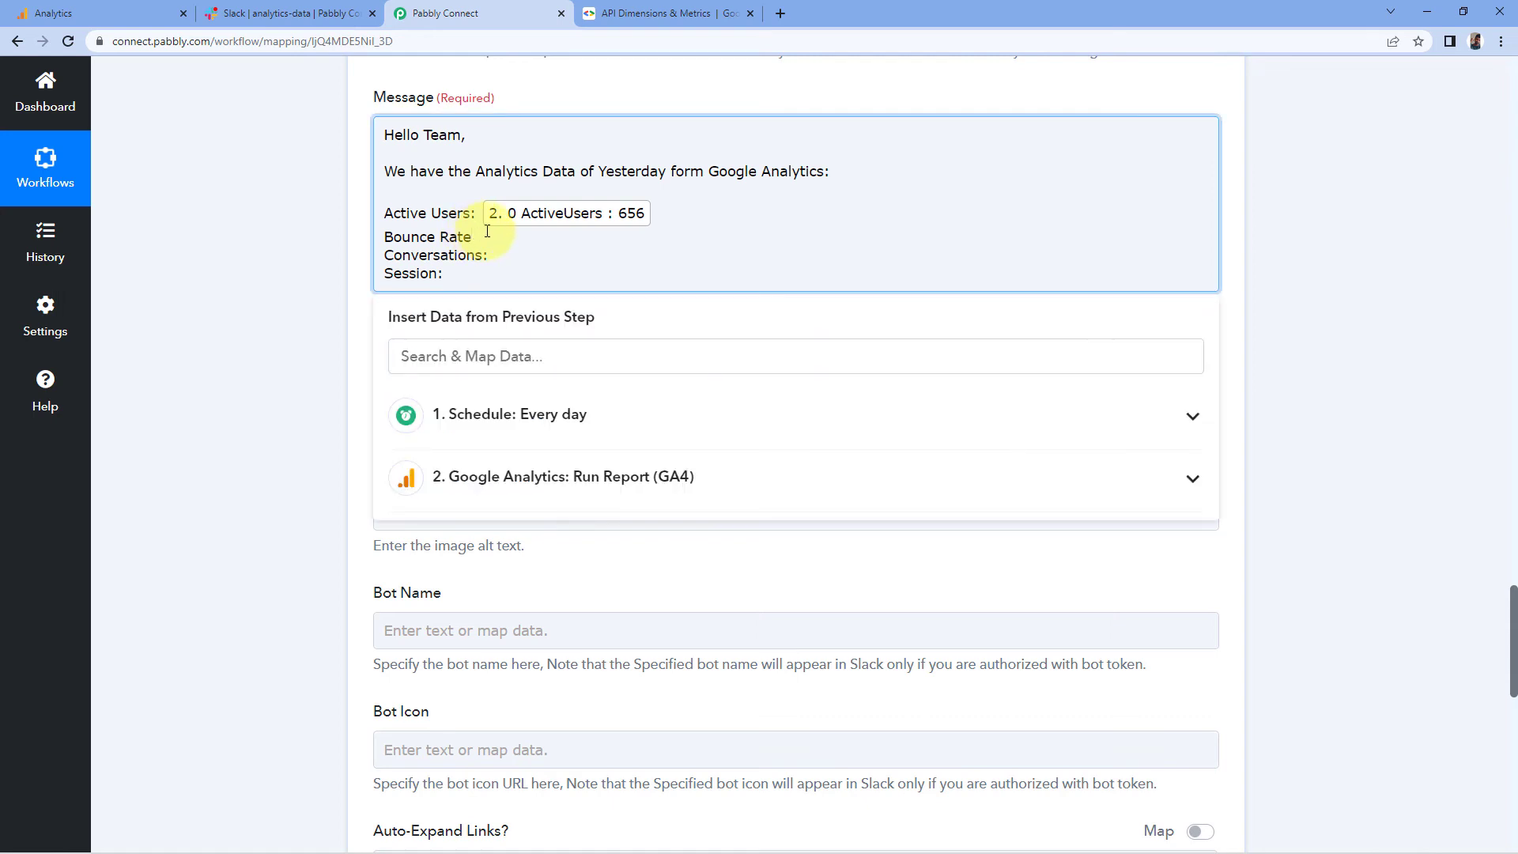
pyautogui.write(':')
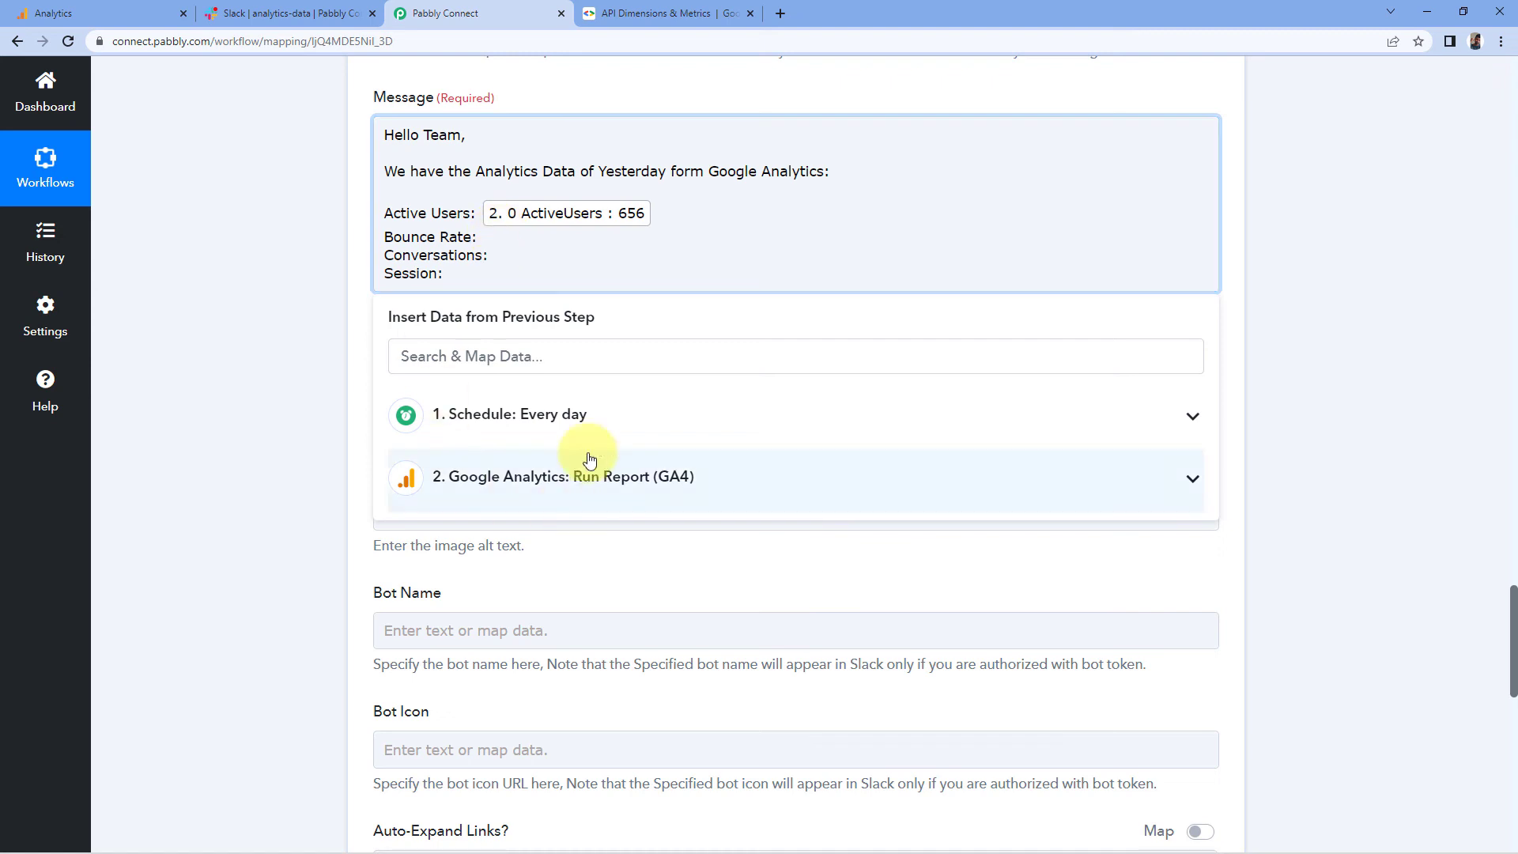
pyautogui.click(408, 468)
pyautogui.scroll(-1, 506, 577)
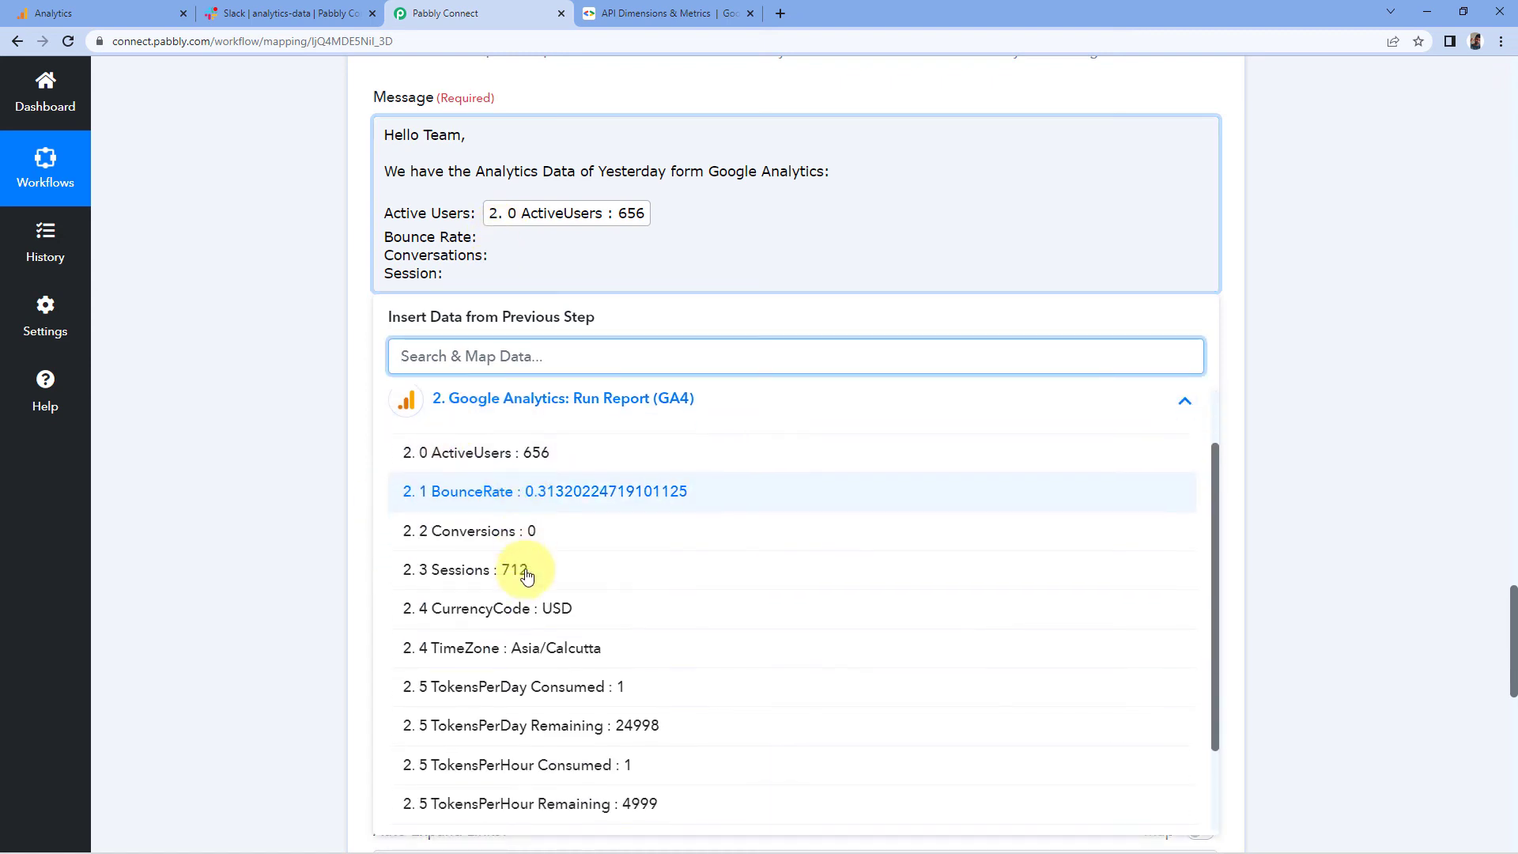
pyautogui.click(497, 503)
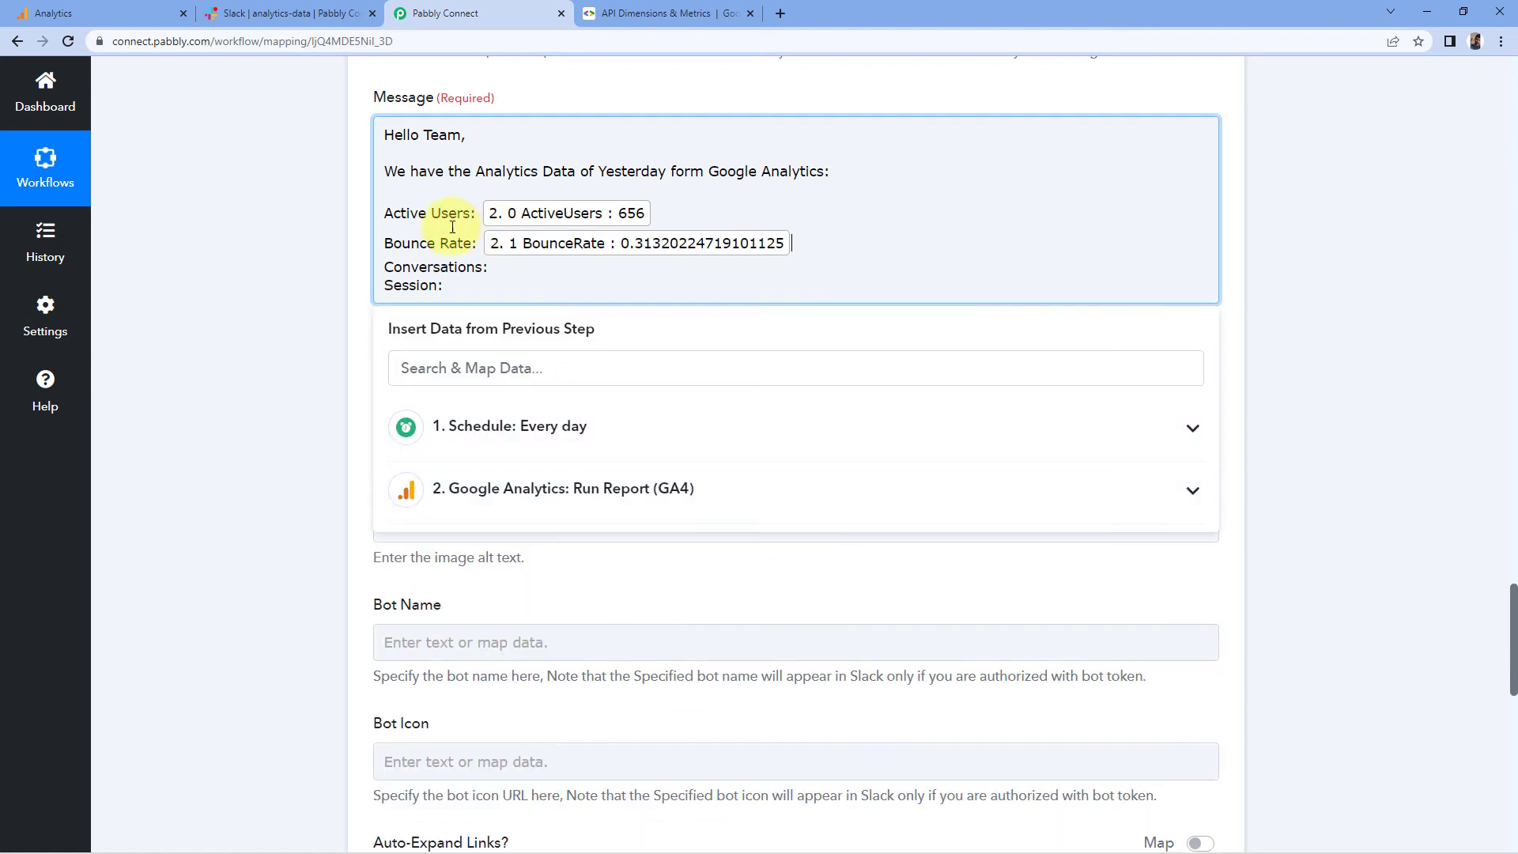
# Step: Map the Google Analytics Conversions value after "Conversations:" and the Sessions value after "Session:" in the Message
pyautogui.click(488, 267)
pyautogui.click(544, 488)
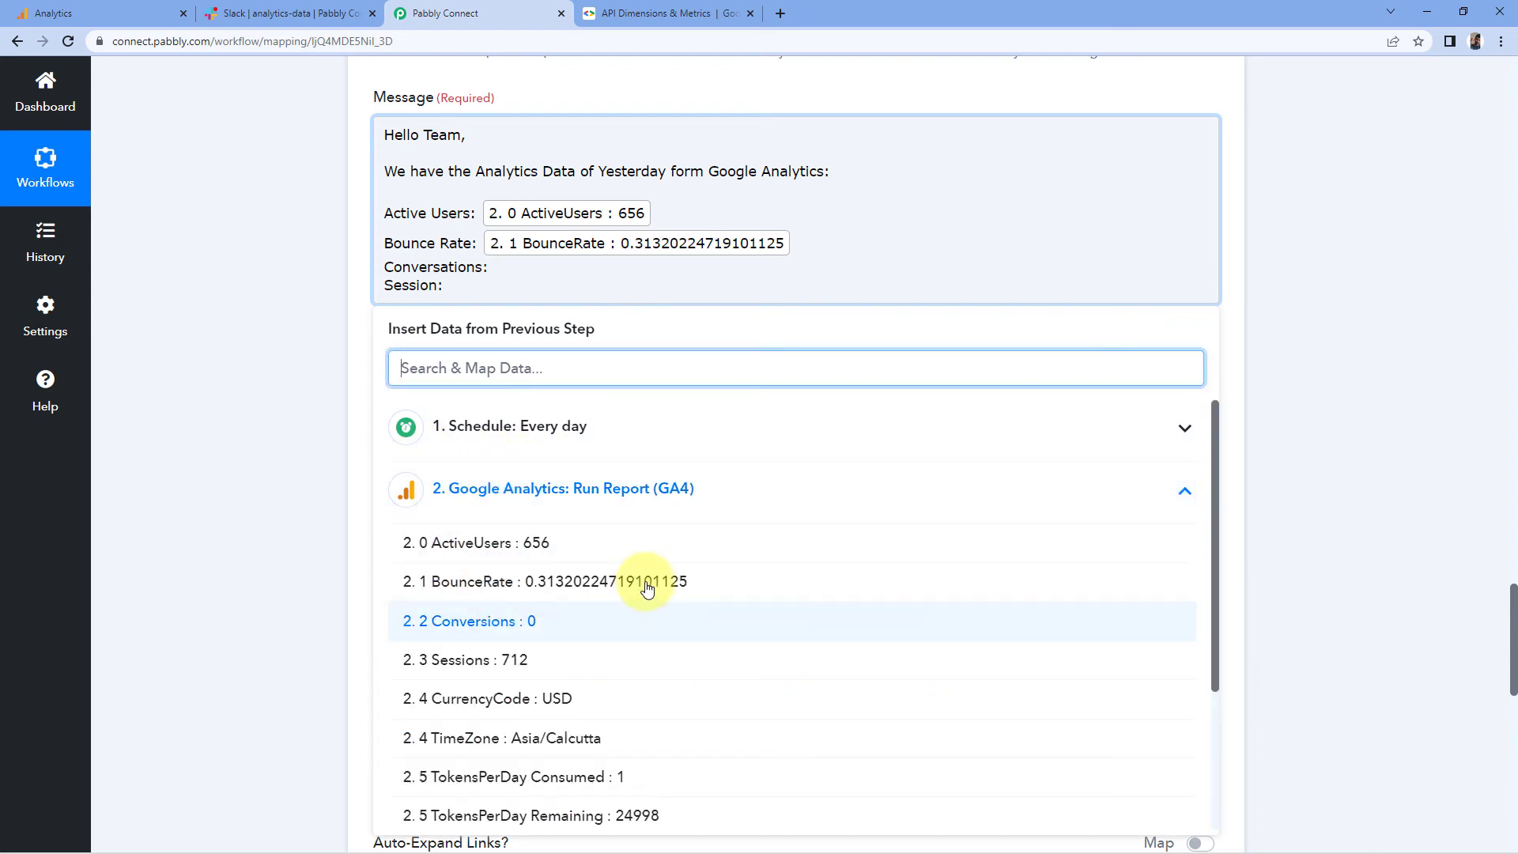
pyautogui.click(493, 620)
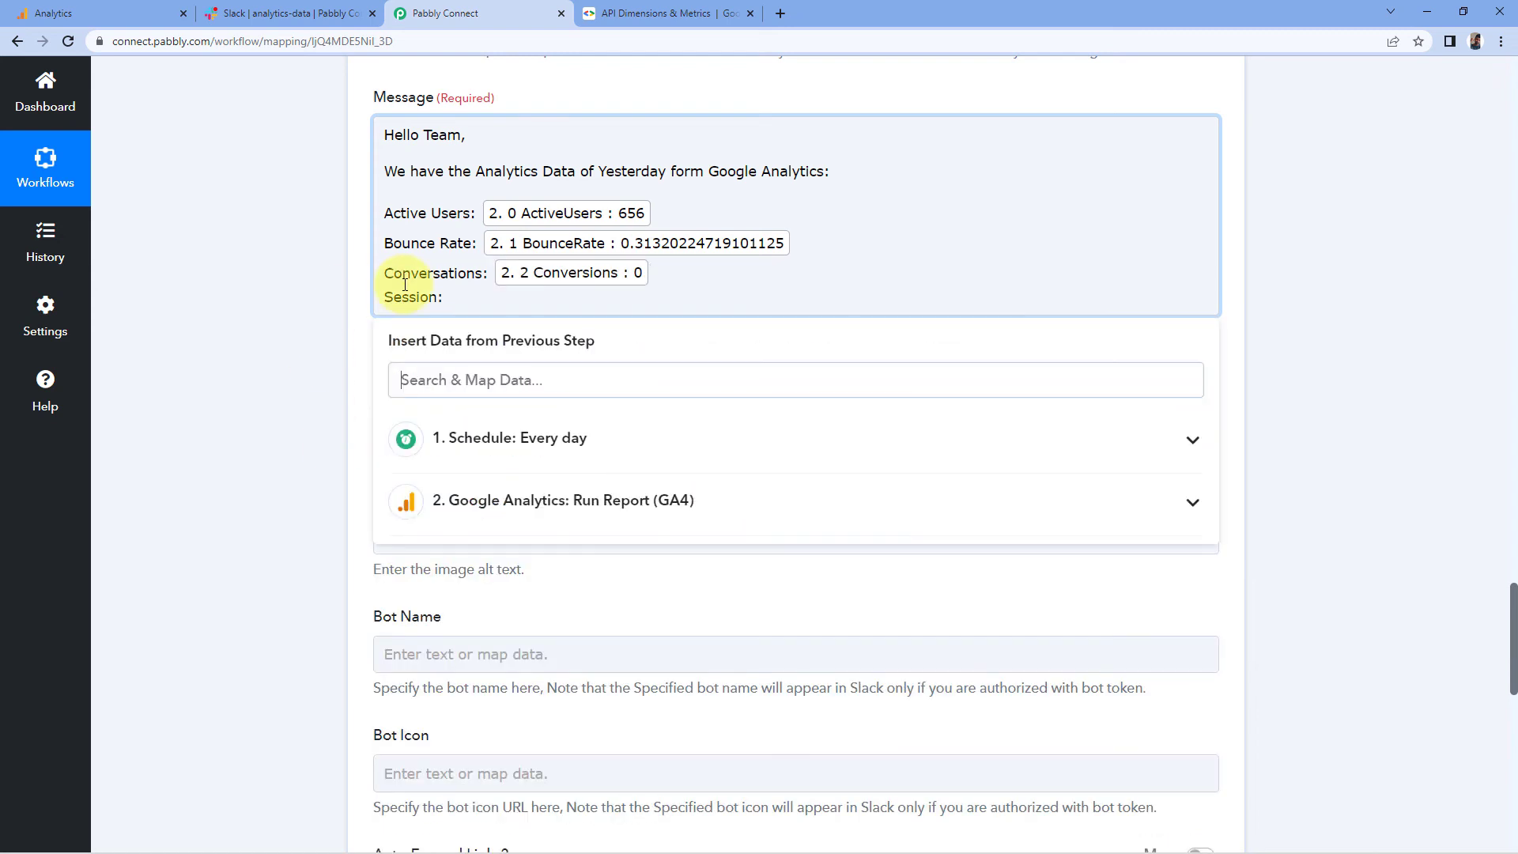
pyautogui.click(445, 299)
pyautogui.click(488, 501)
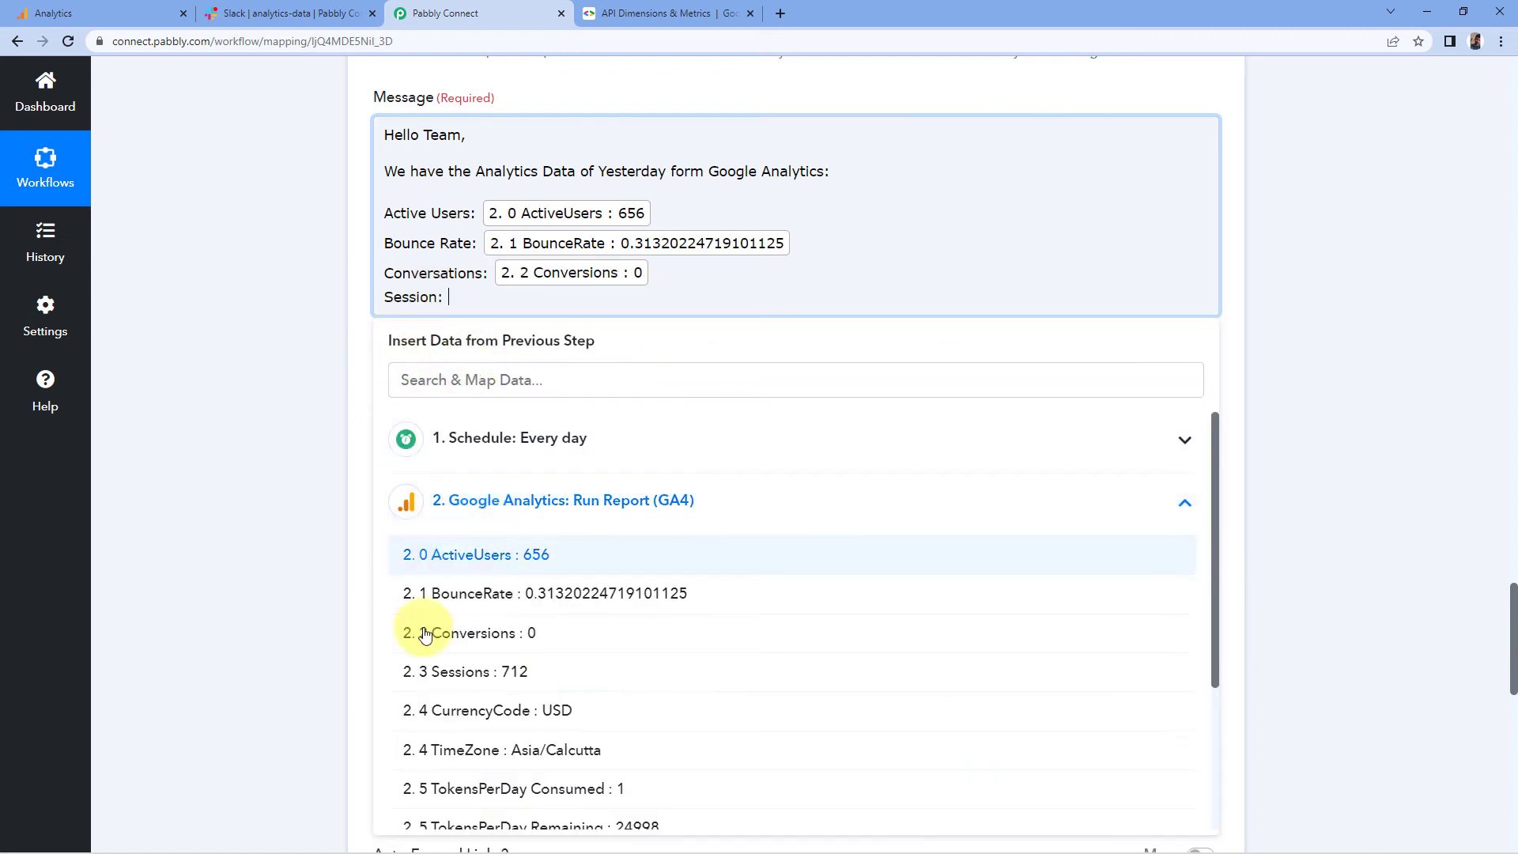
pyautogui.click(426, 672)
pyautogui.click(304, 506)
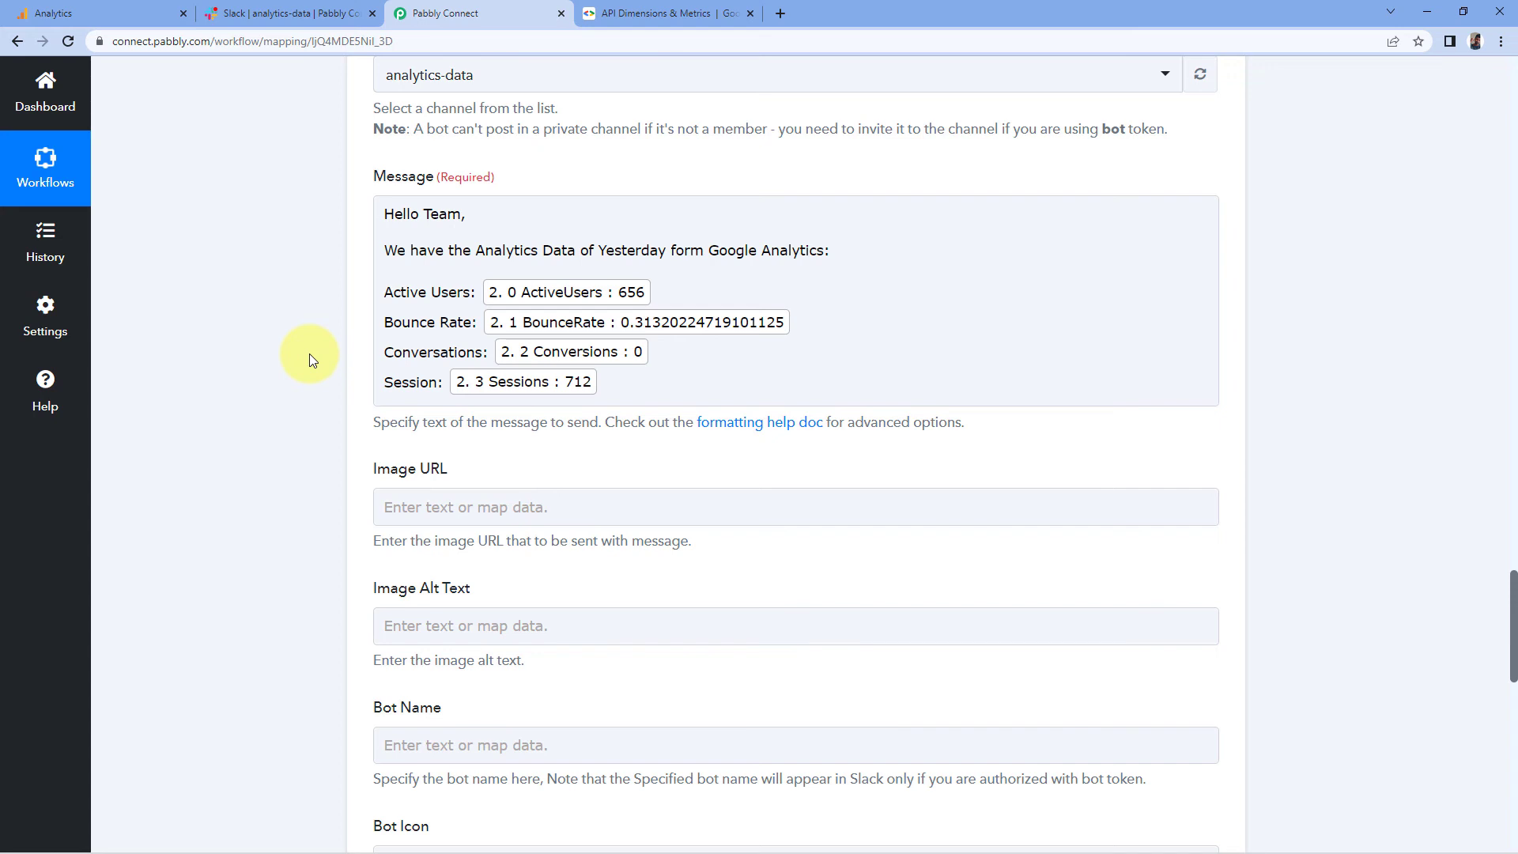
# Step: Leave the remaining optional Slack message fields as they are, then save the action and send a test request
pyautogui.scroll(-3, 335, 281)
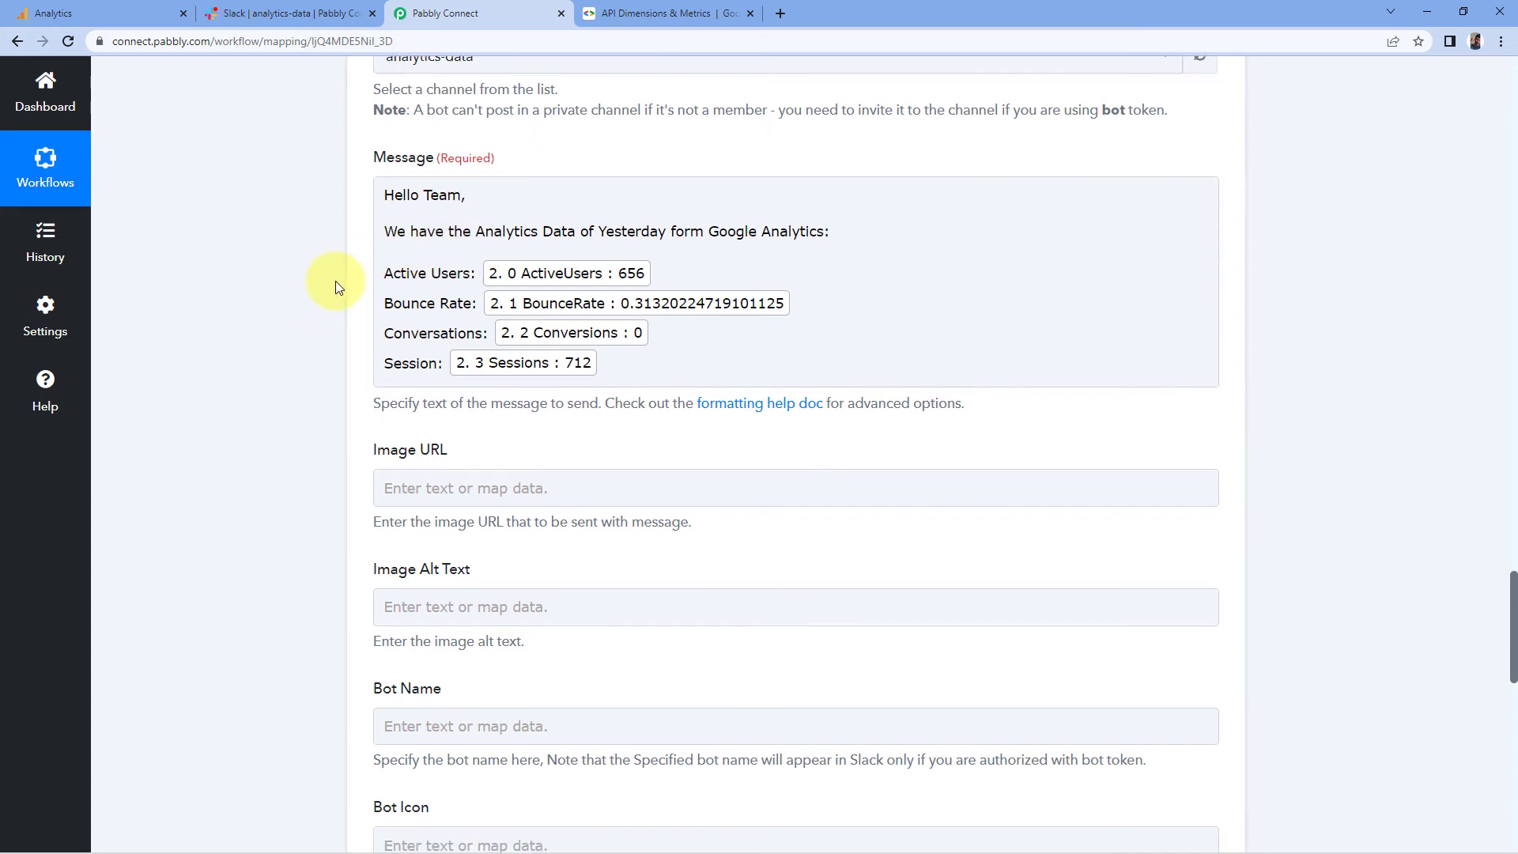
pyautogui.scroll(-1, 333, 276)
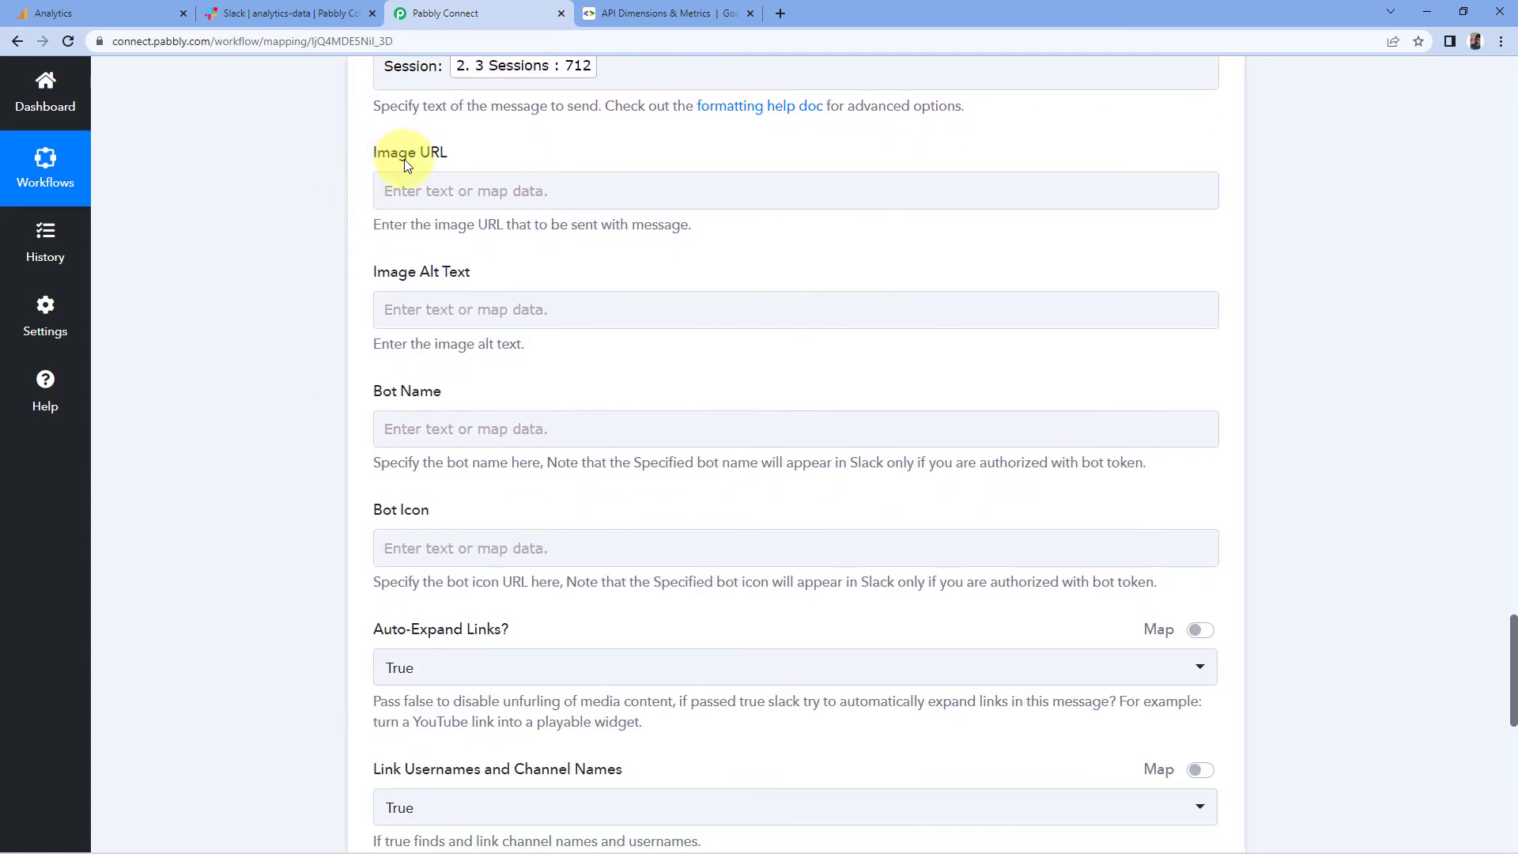
pyautogui.click(448, 278)
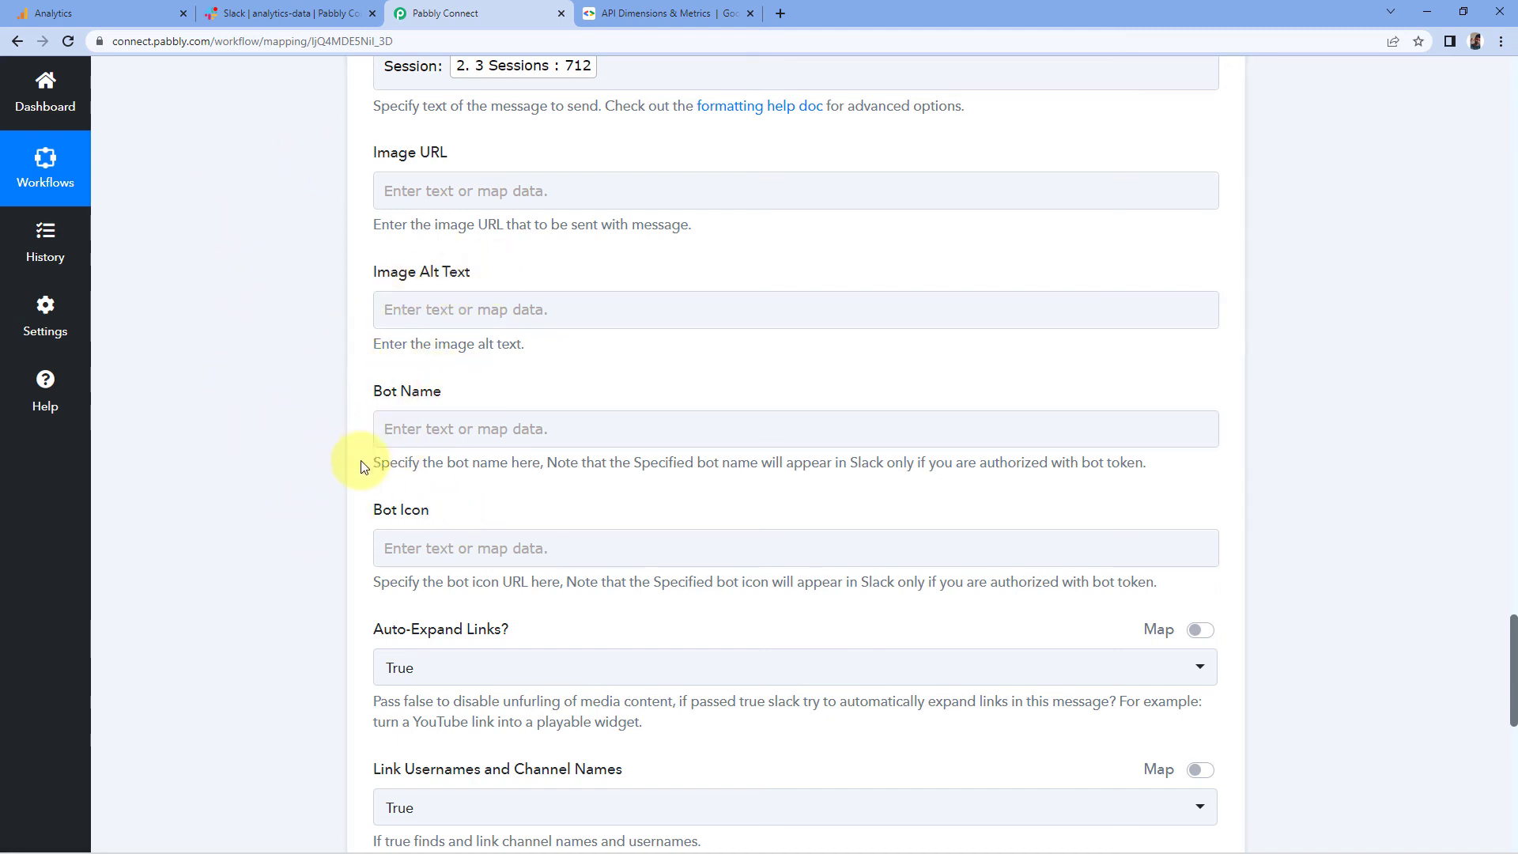
pyautogui.scroll(-2, 334, 427)
pyautogui.scroll(-2, 340, 395)
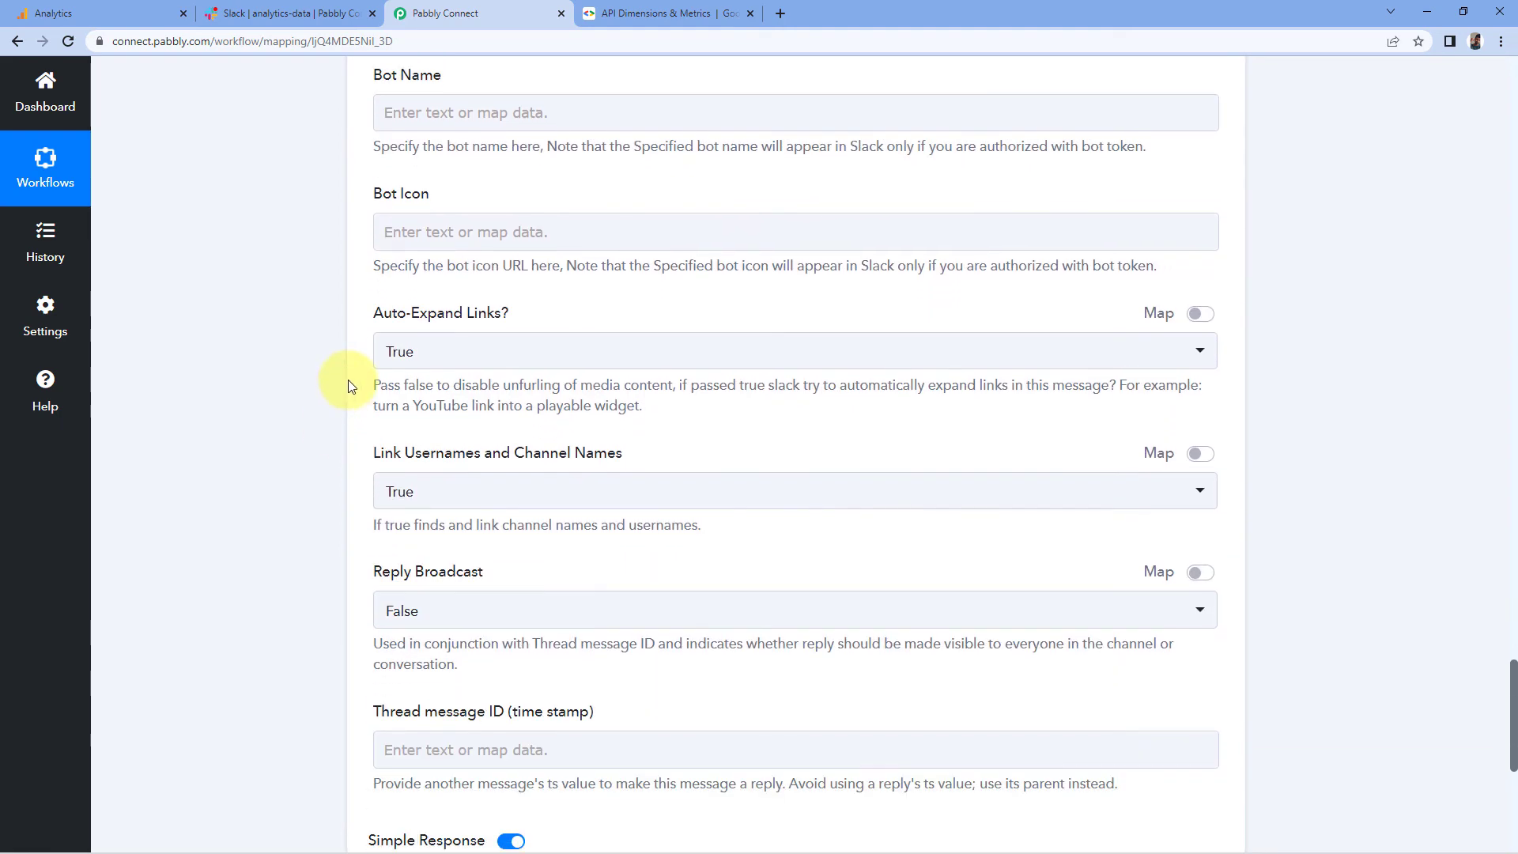
pyautogui.scroll(-4, 348, 398)
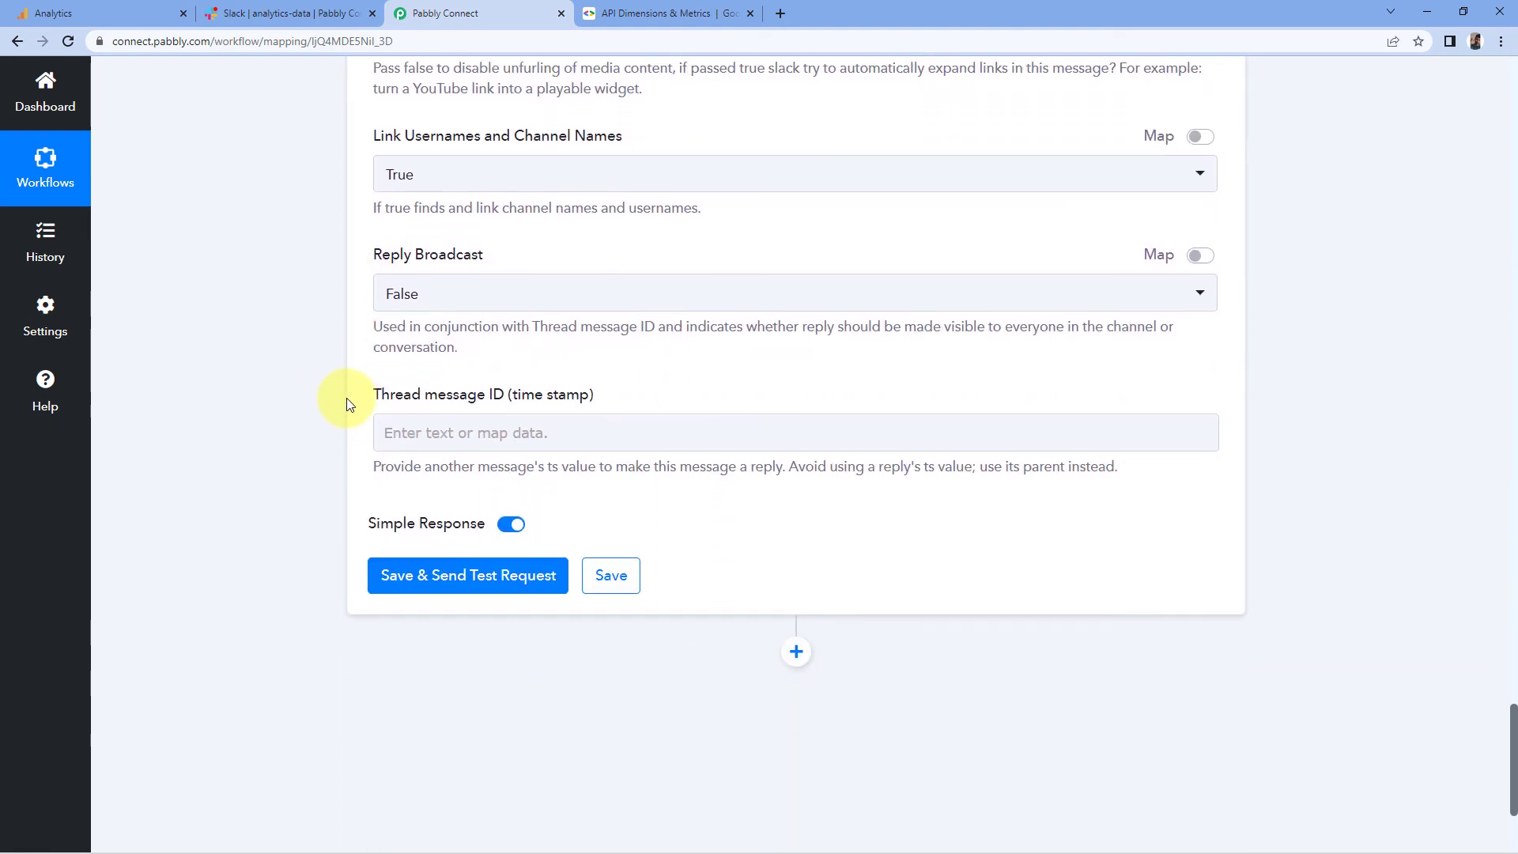
pyautogui.scroll(-1, 348, 399)
pyautogui.click(490, 485)
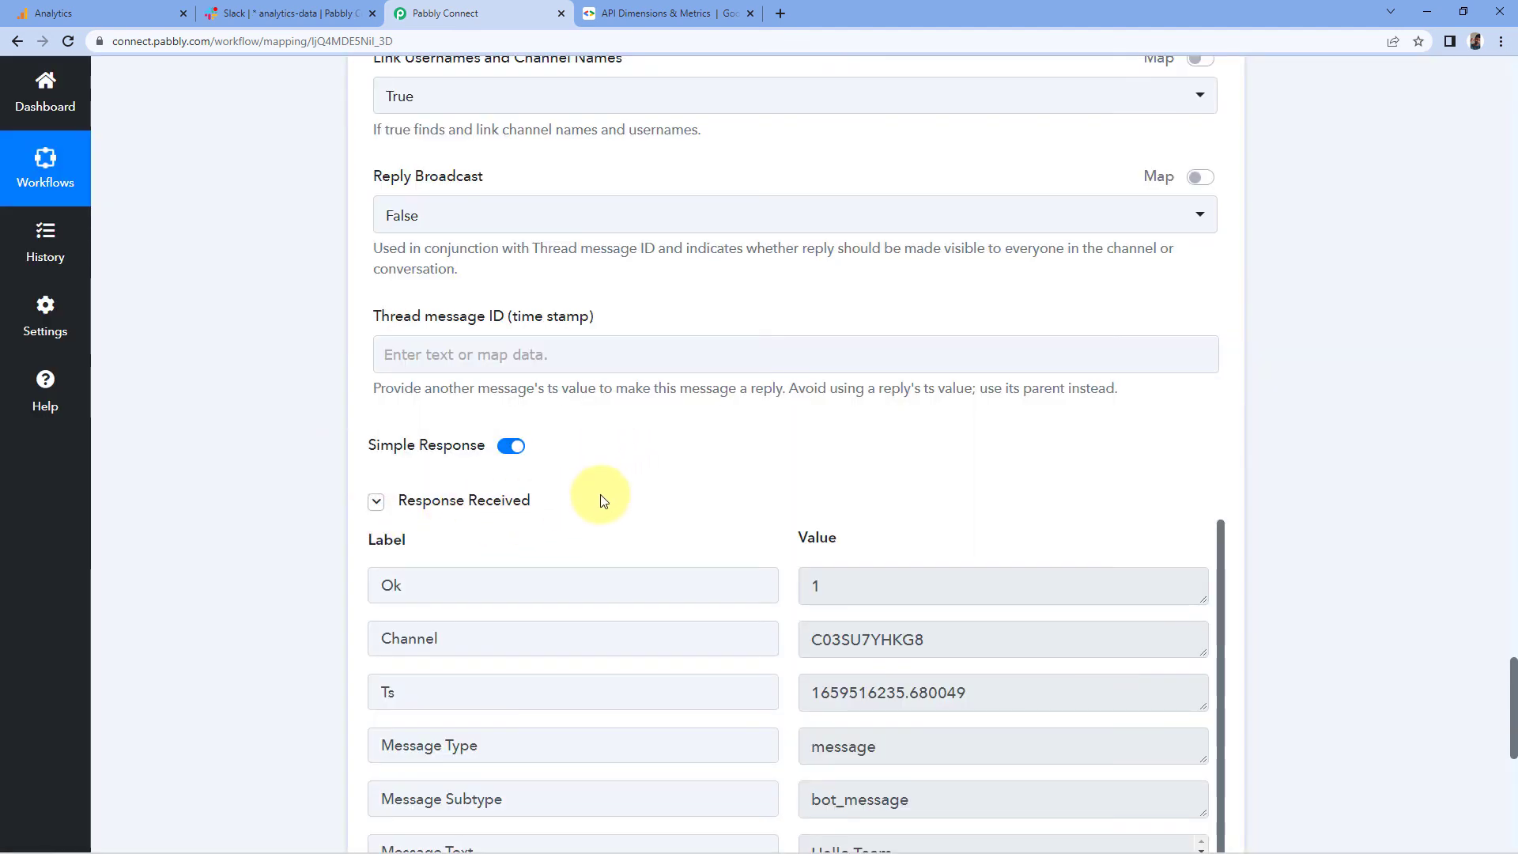
# Step: Review the test response and mapped Message, then switch to Slack and check the posted metrics in the analytics-data channel
pyautogui.scroll(-2, 603, 444)
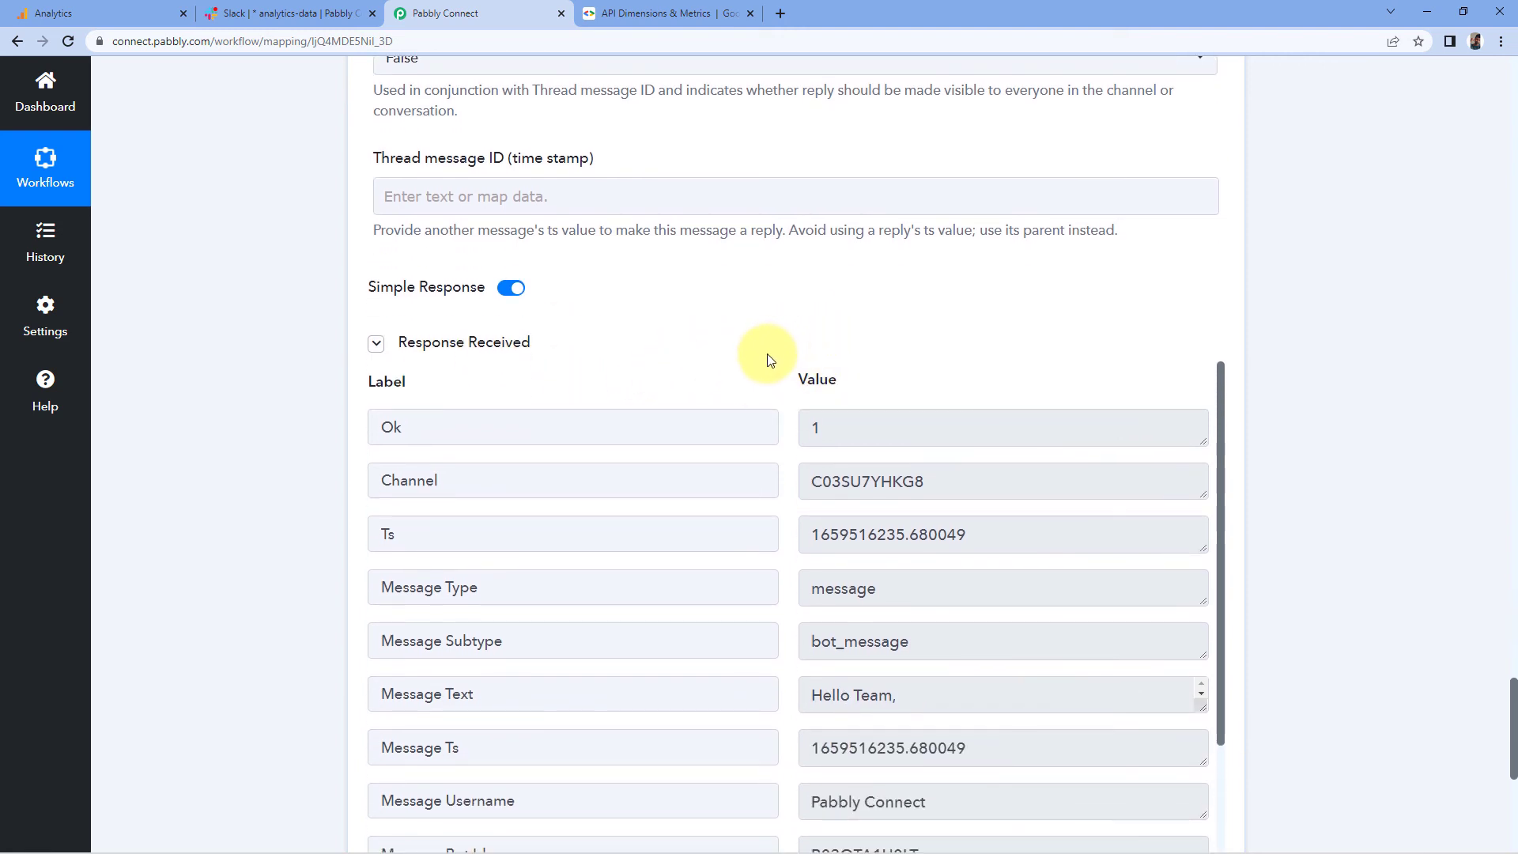
pyautogui.scroll(6, 709, 397)
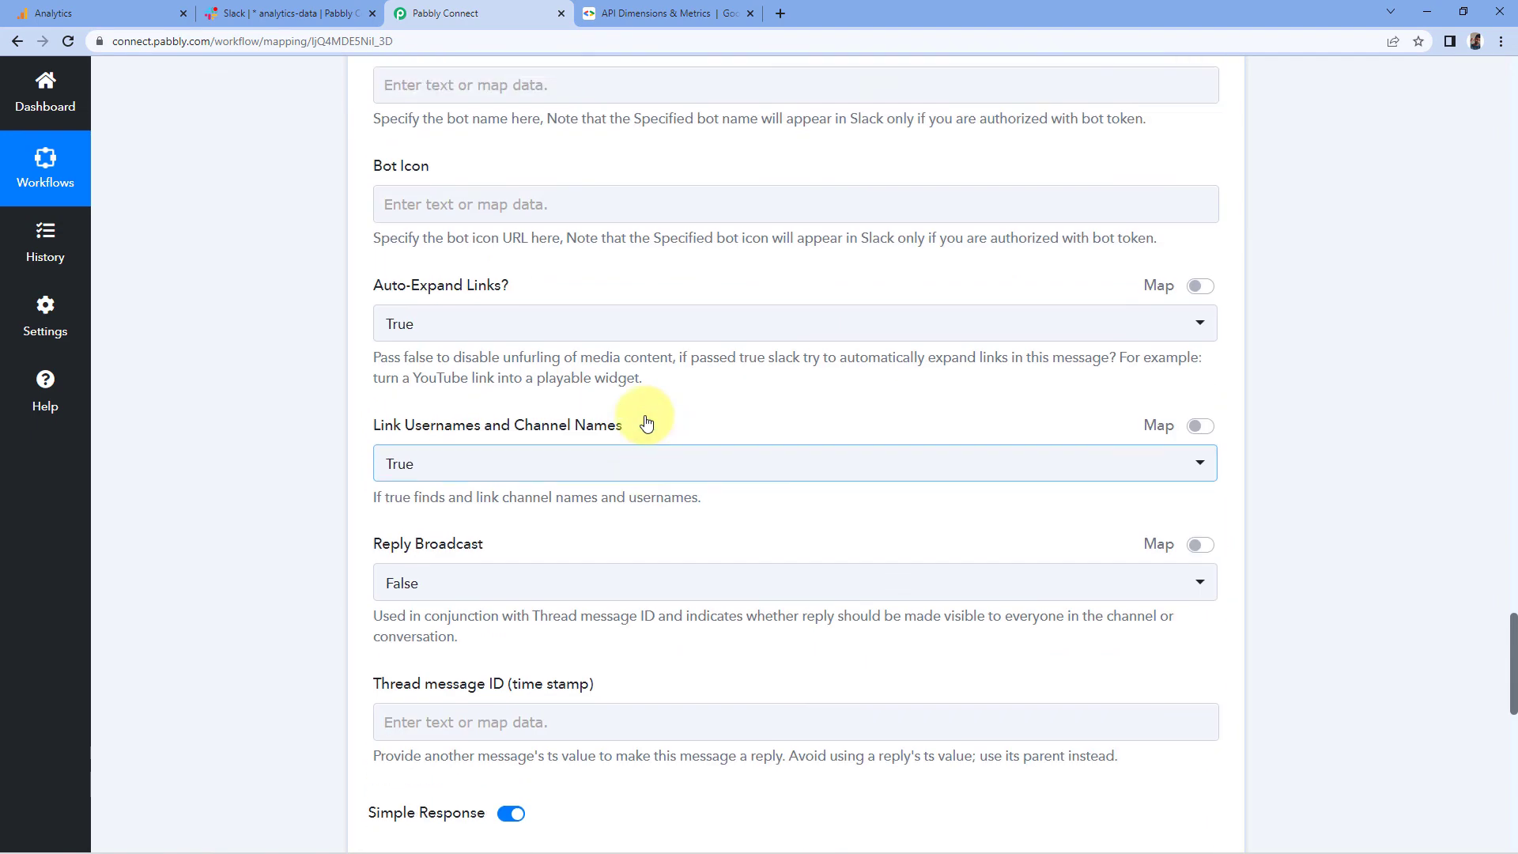
pyautogui.scroll(8, 646, 423)
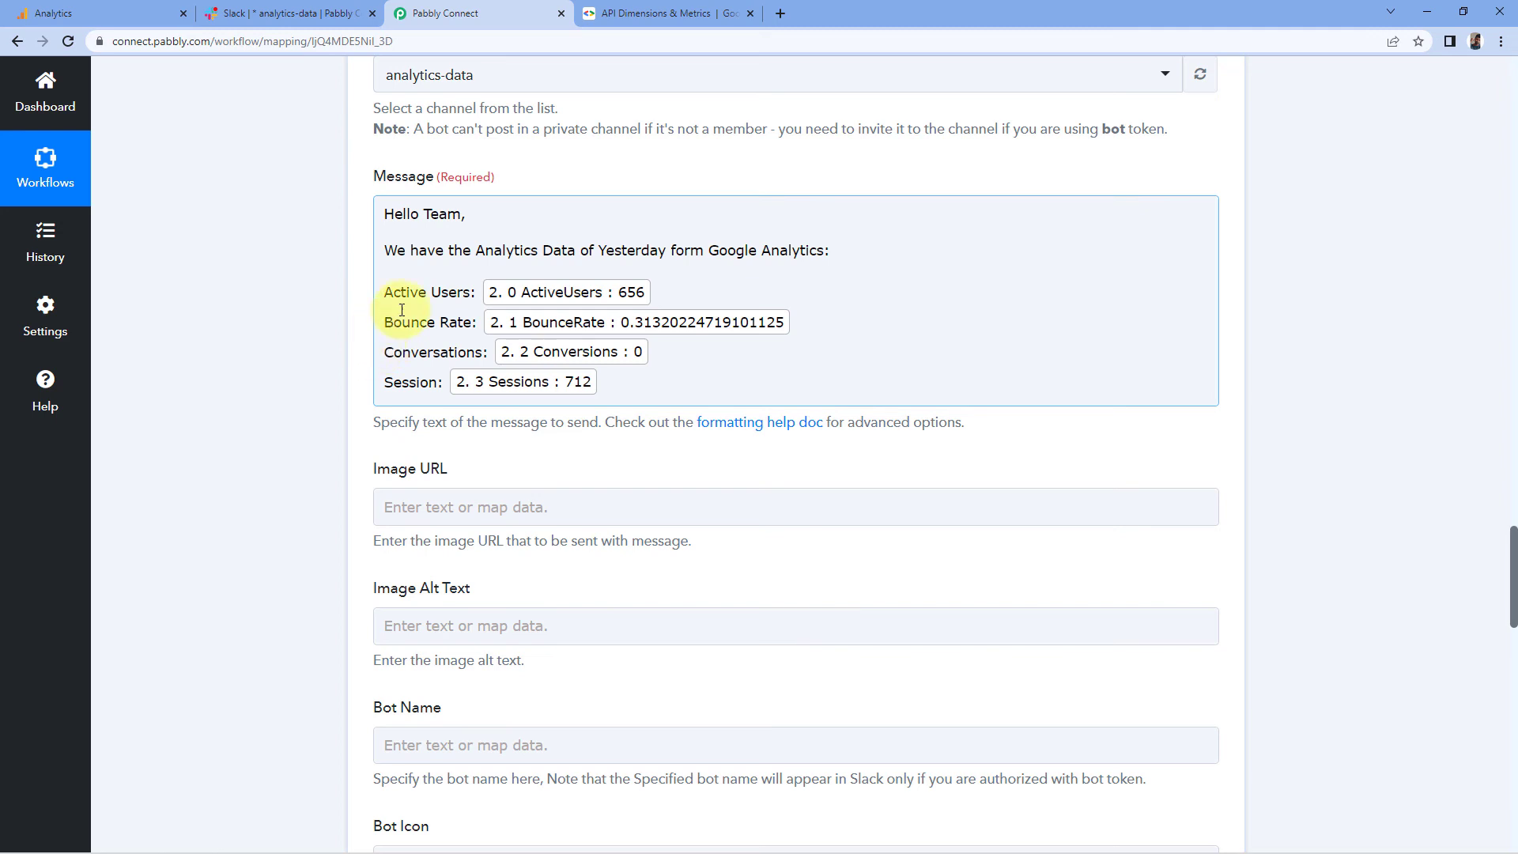
pyautogui.click(269, 13)
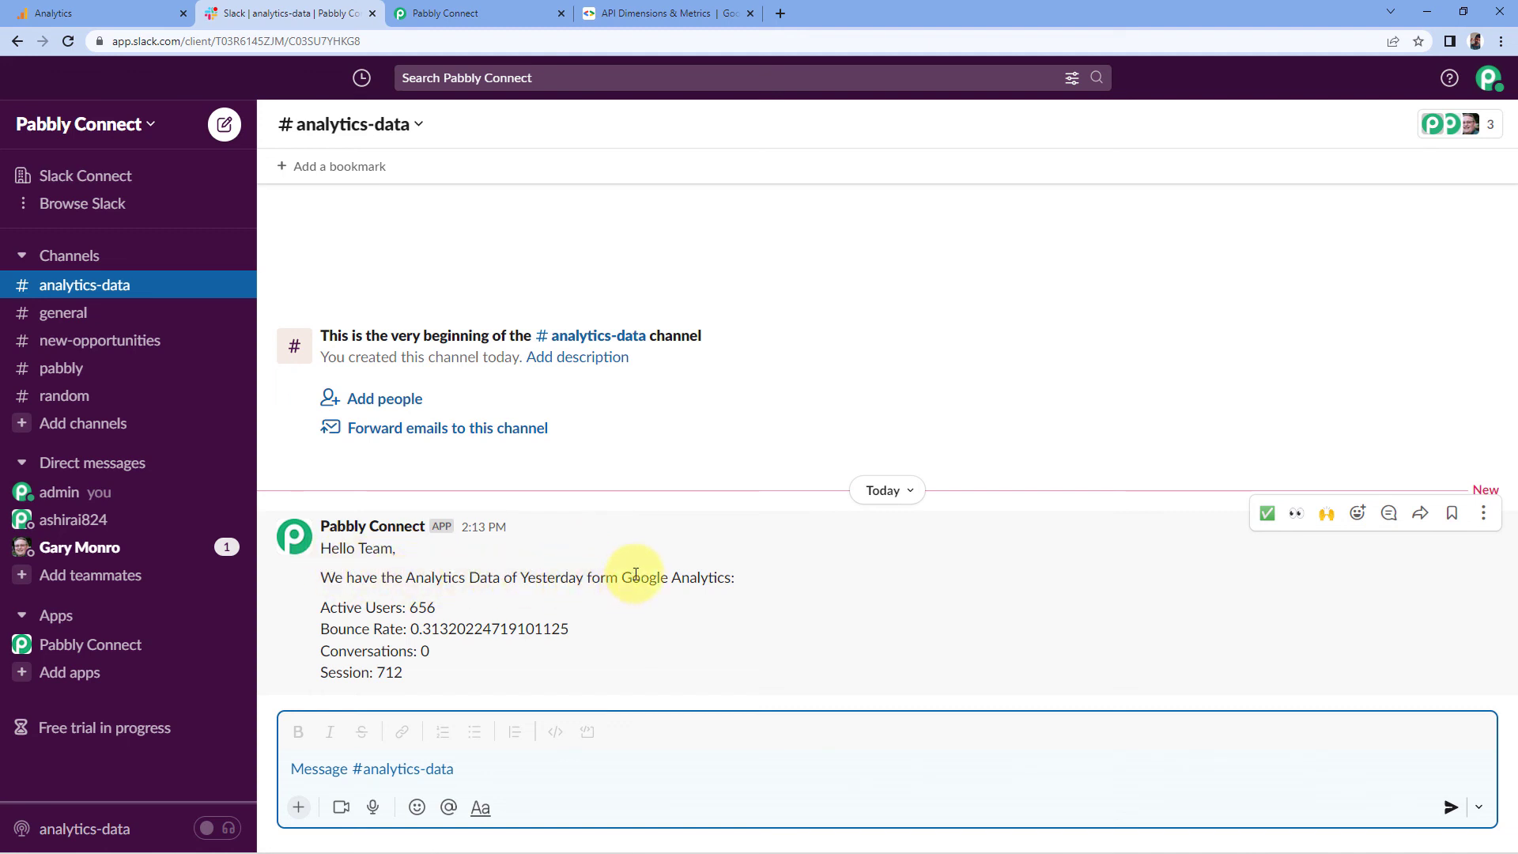
pyautogui.moveTo(478, 606); pyautogui.dragTo(411, 615)
pyautogui.moveTo(604, 633); pyautogui.dragTo(410, 629)
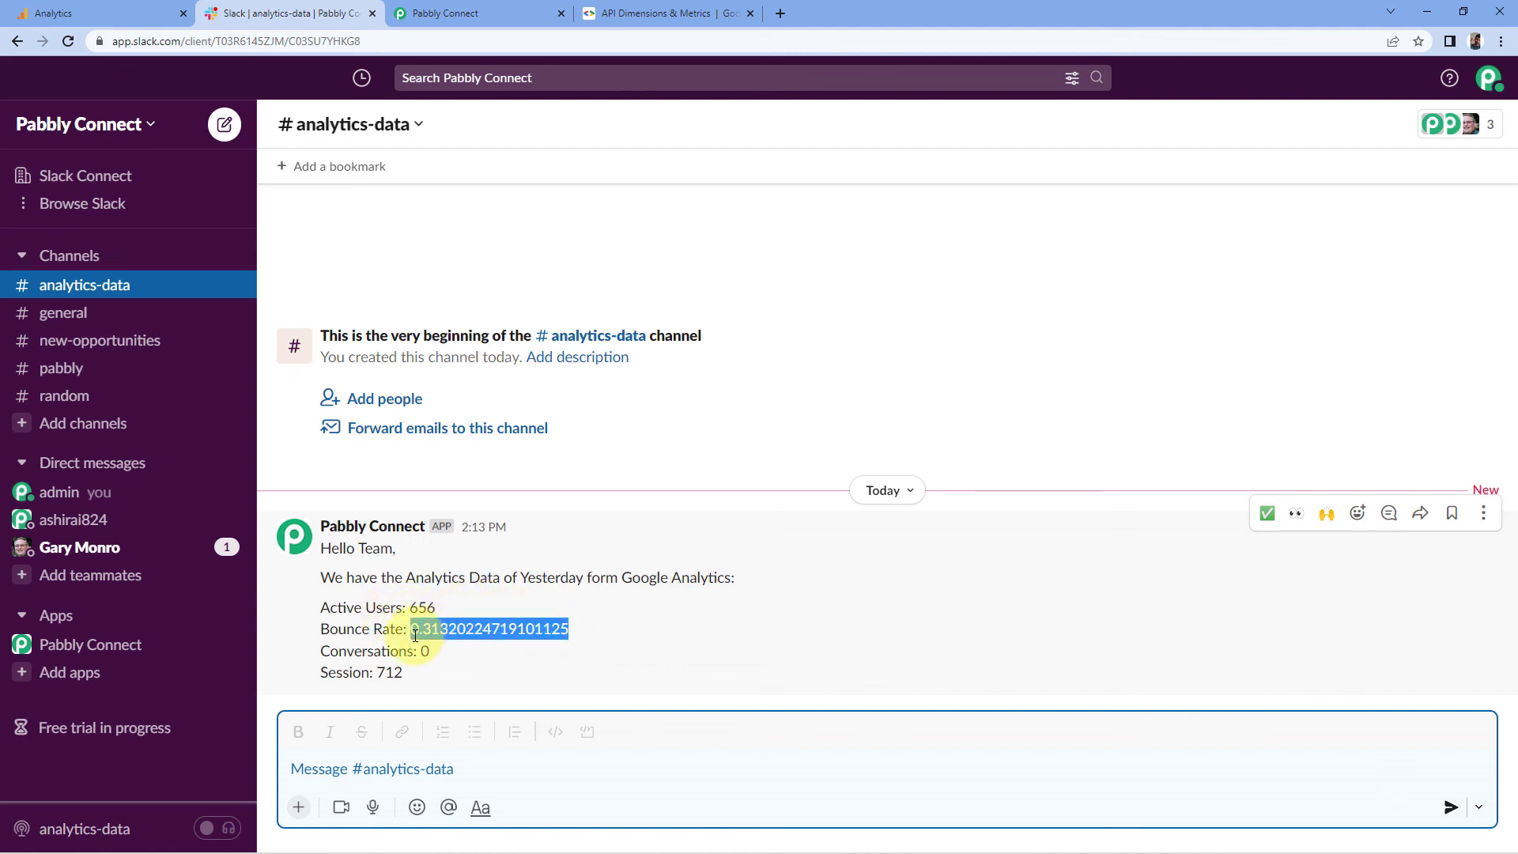
pyautogui.moveTo(494, 662); pyautogui.dragTo(423, 678)
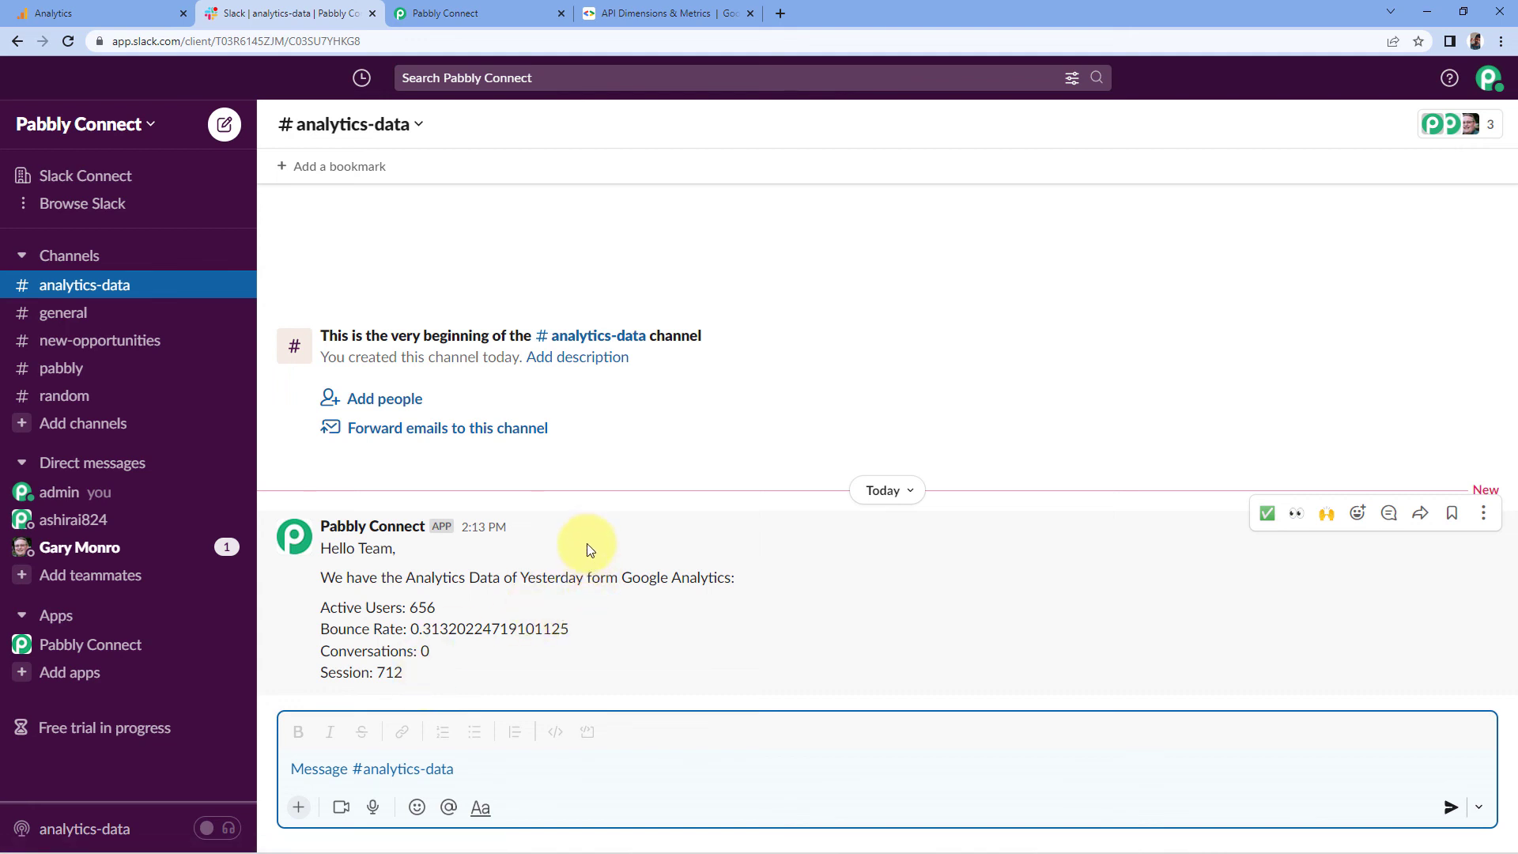
# Step: Switch back to Pabbly Connect and collapse the Schedule trigger to review the overall Google Analytics to Slack workflow
pyautogui.click(475, 13)
pyautogui.scroll(5, 1083, 389)
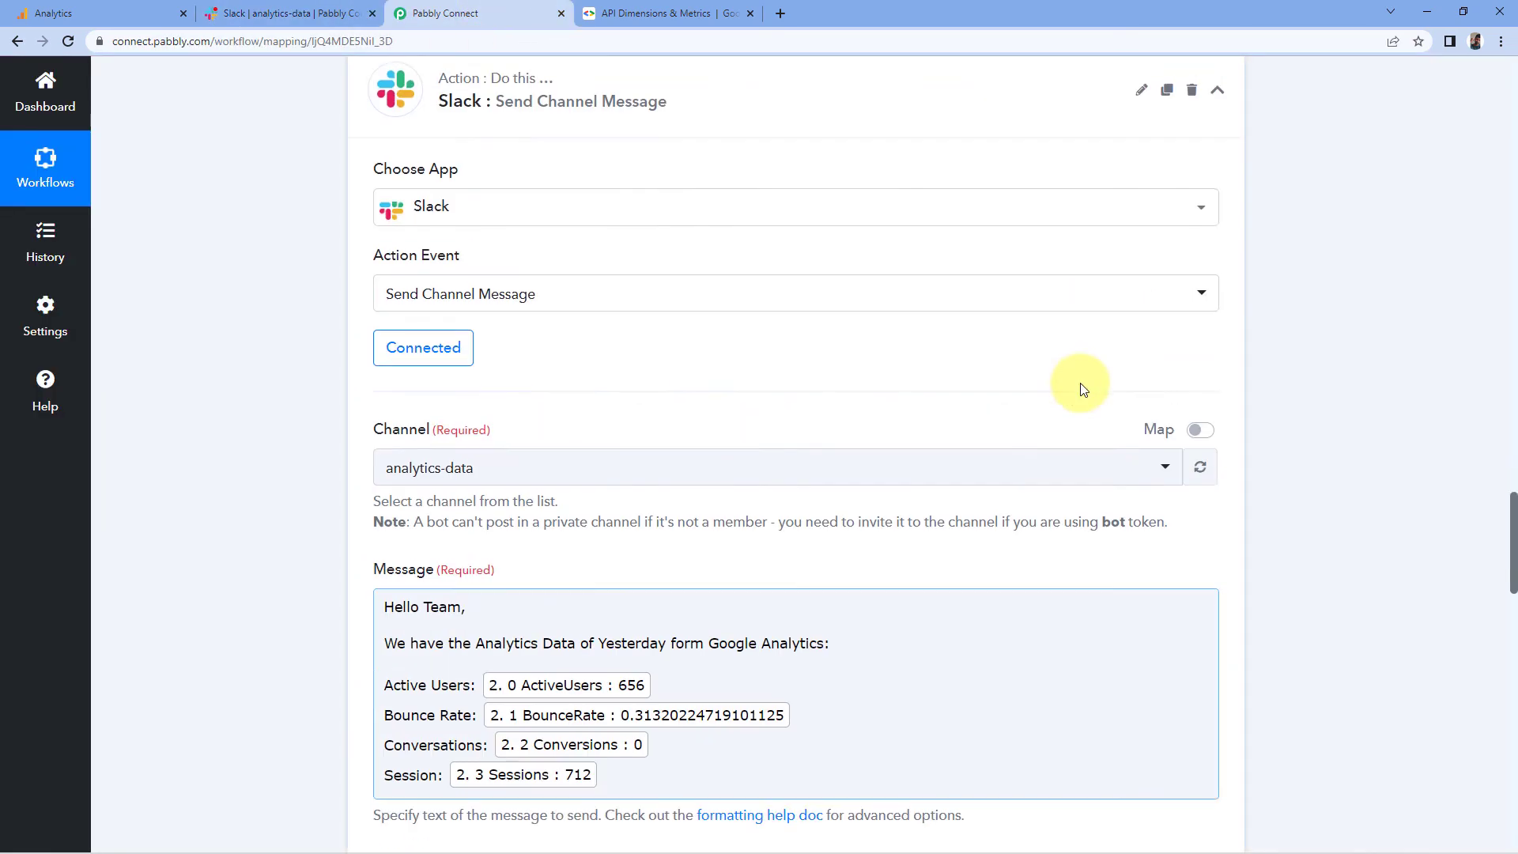
pyautogui.scroll(5, 1083, 389)
pyautogui.scroll(12, 1220, 495)
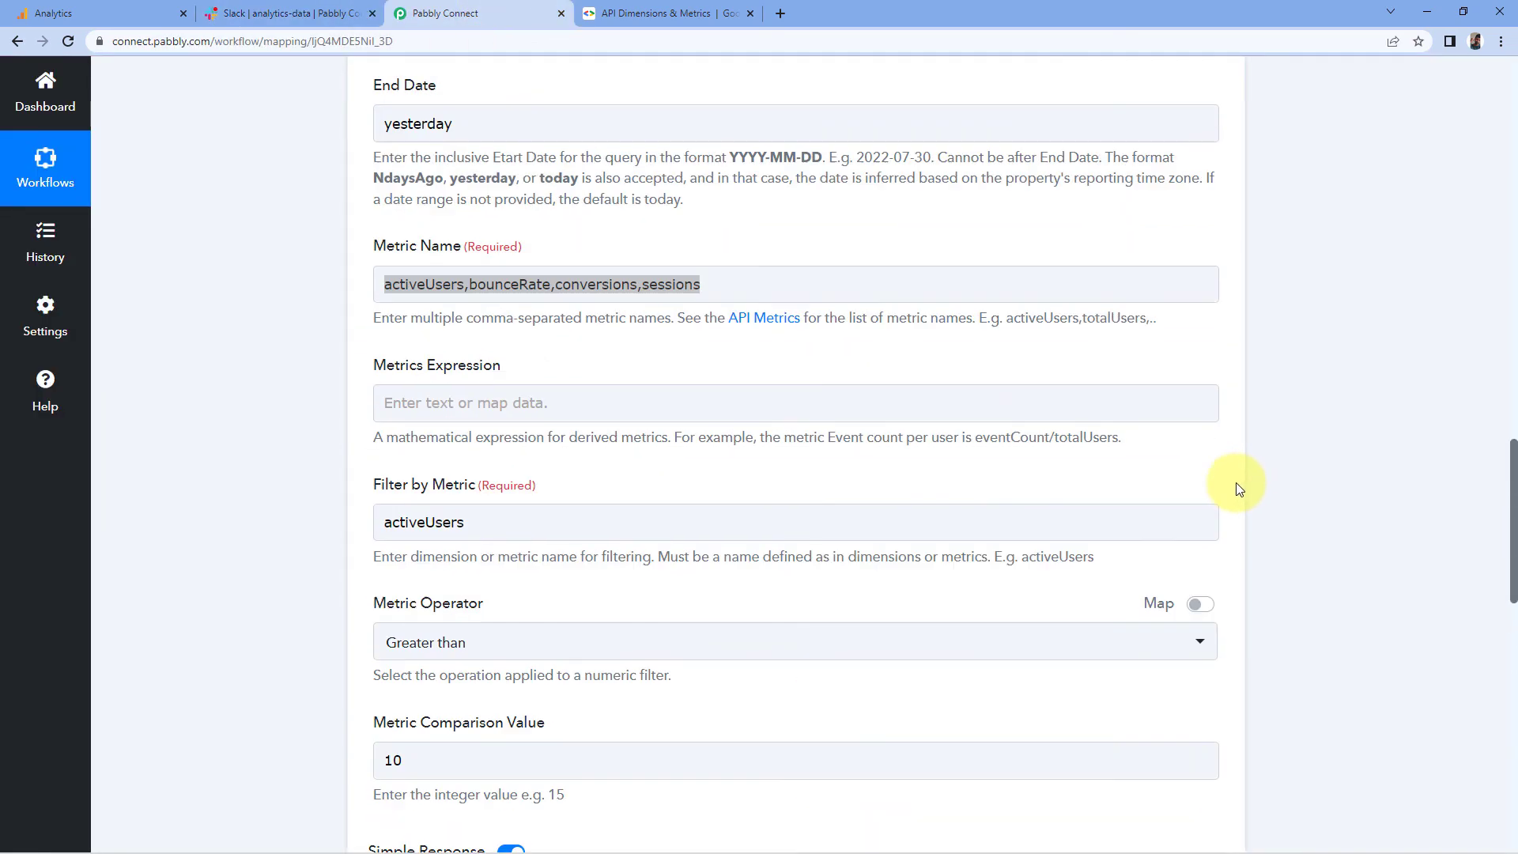
pyautogui.scroll(15, 1239, 488)
pyautogui.scroll(5, 1230, 614)
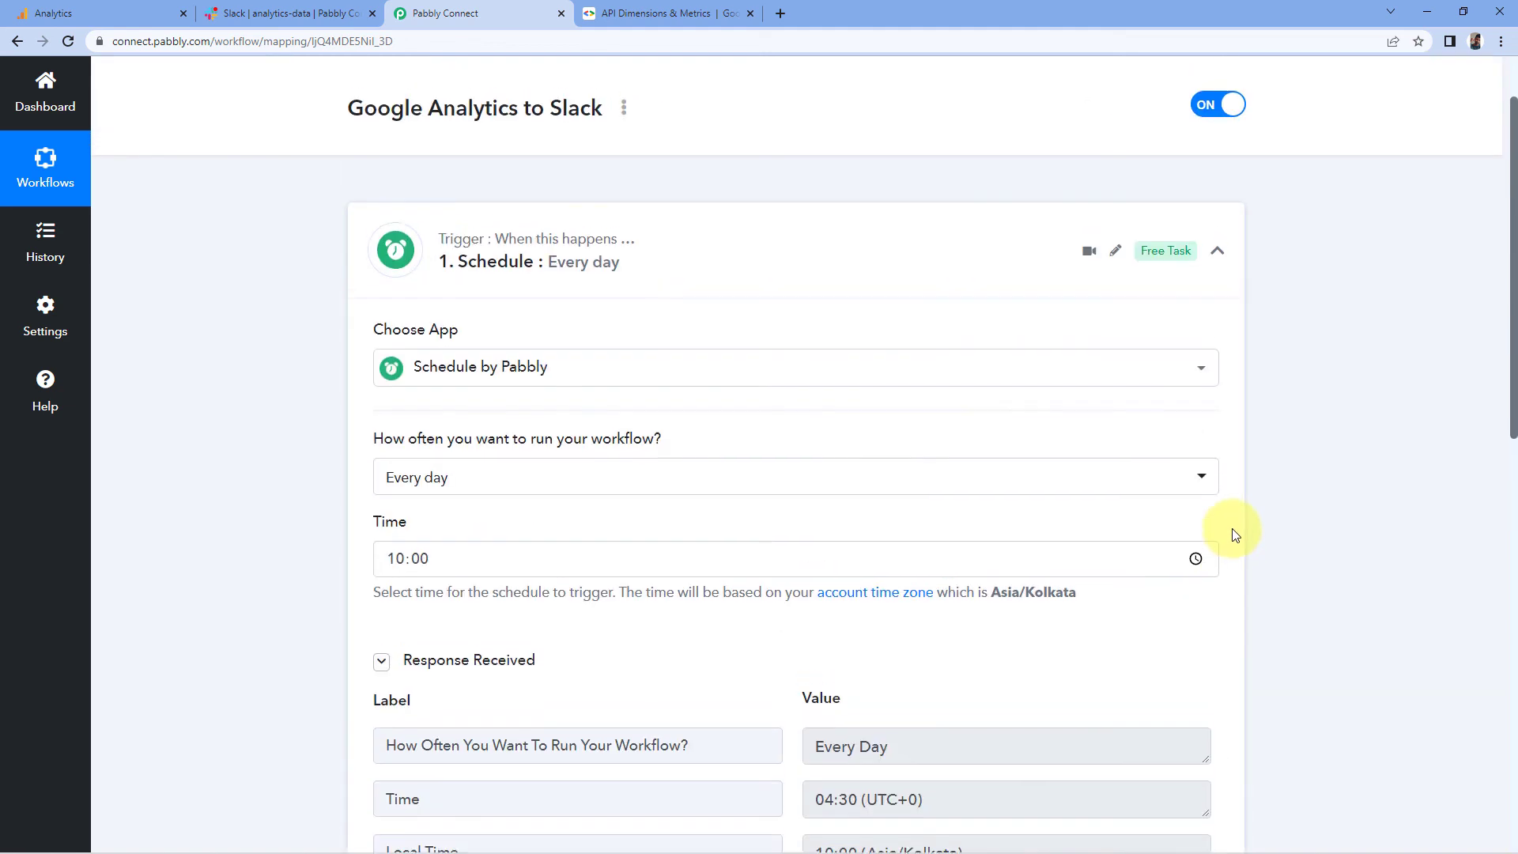
pyautogui.scroll(1, 1235, 534)
pyautogui.click(1215, 331)
pyautogui.scroll(-1, 302, 381)
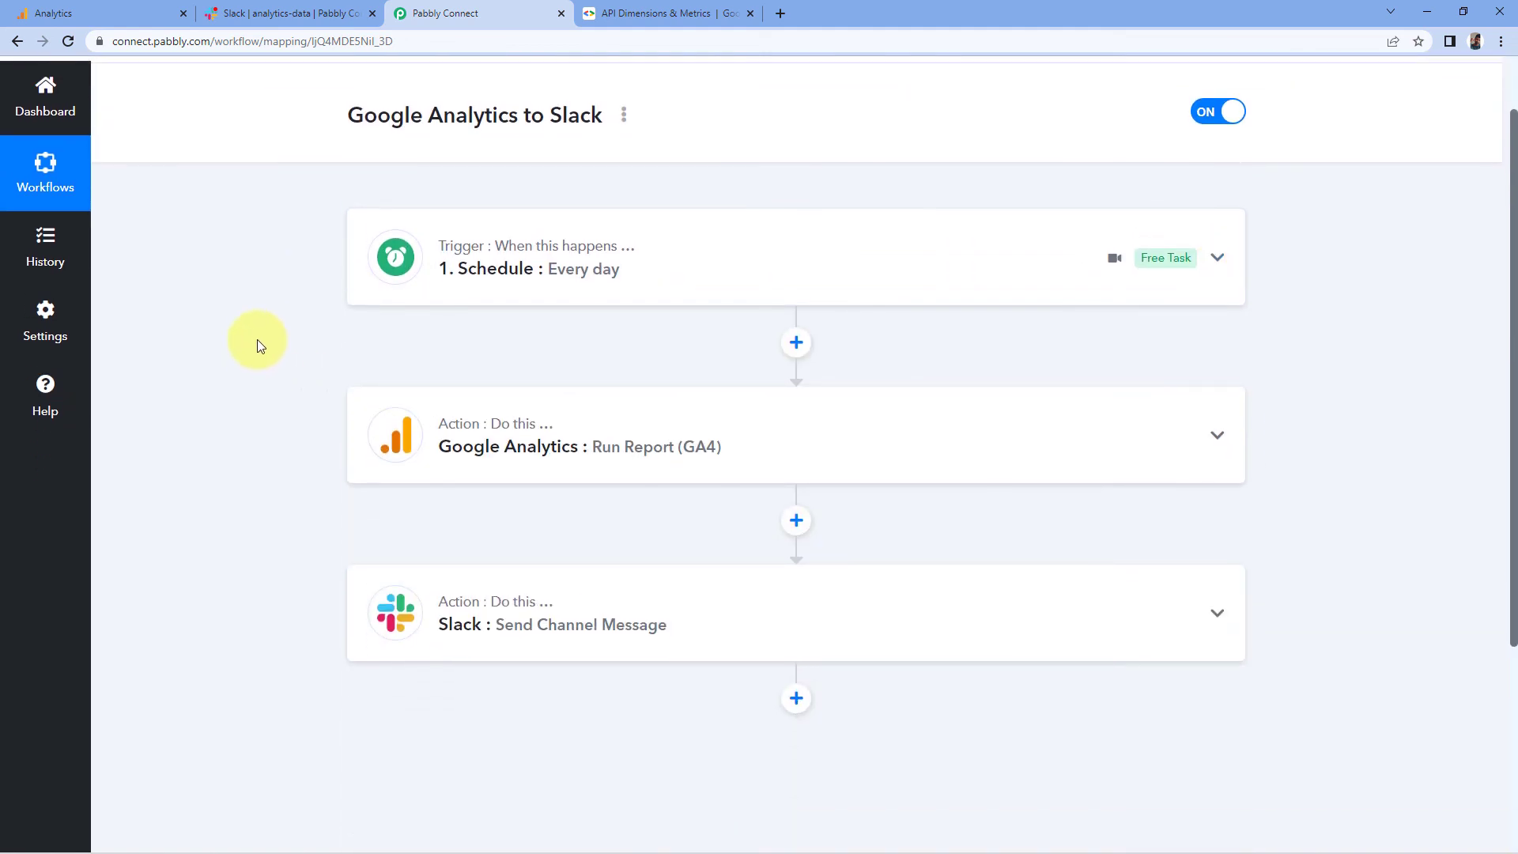
# Step: Expand the Schedule trigger to check its run frequency and time settings, and collapse it again
pyautogui.click(476, 286)
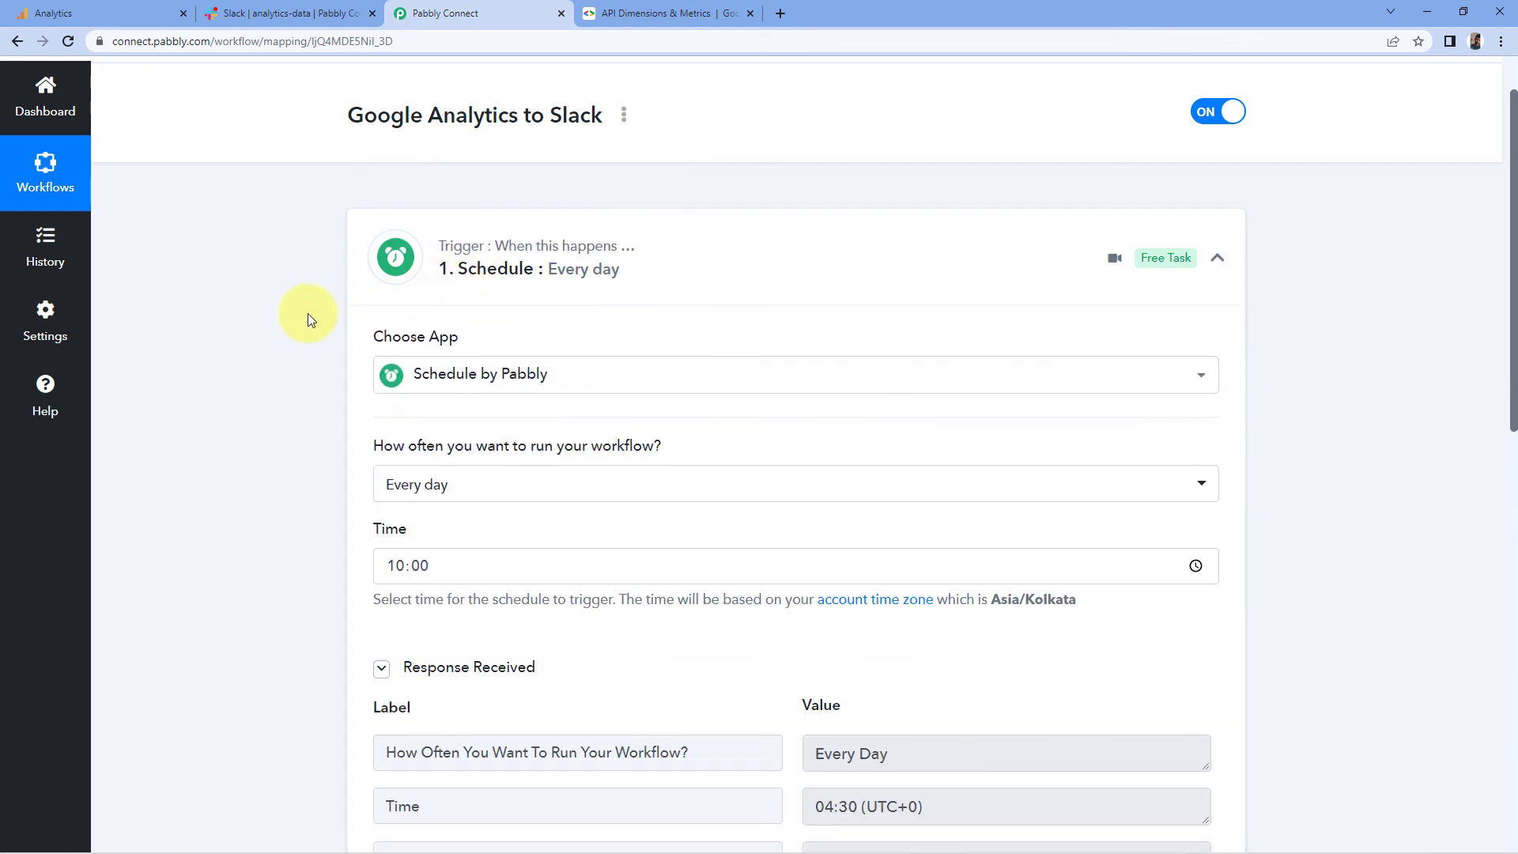
pyautogui.scroll(-1, 309, 318)
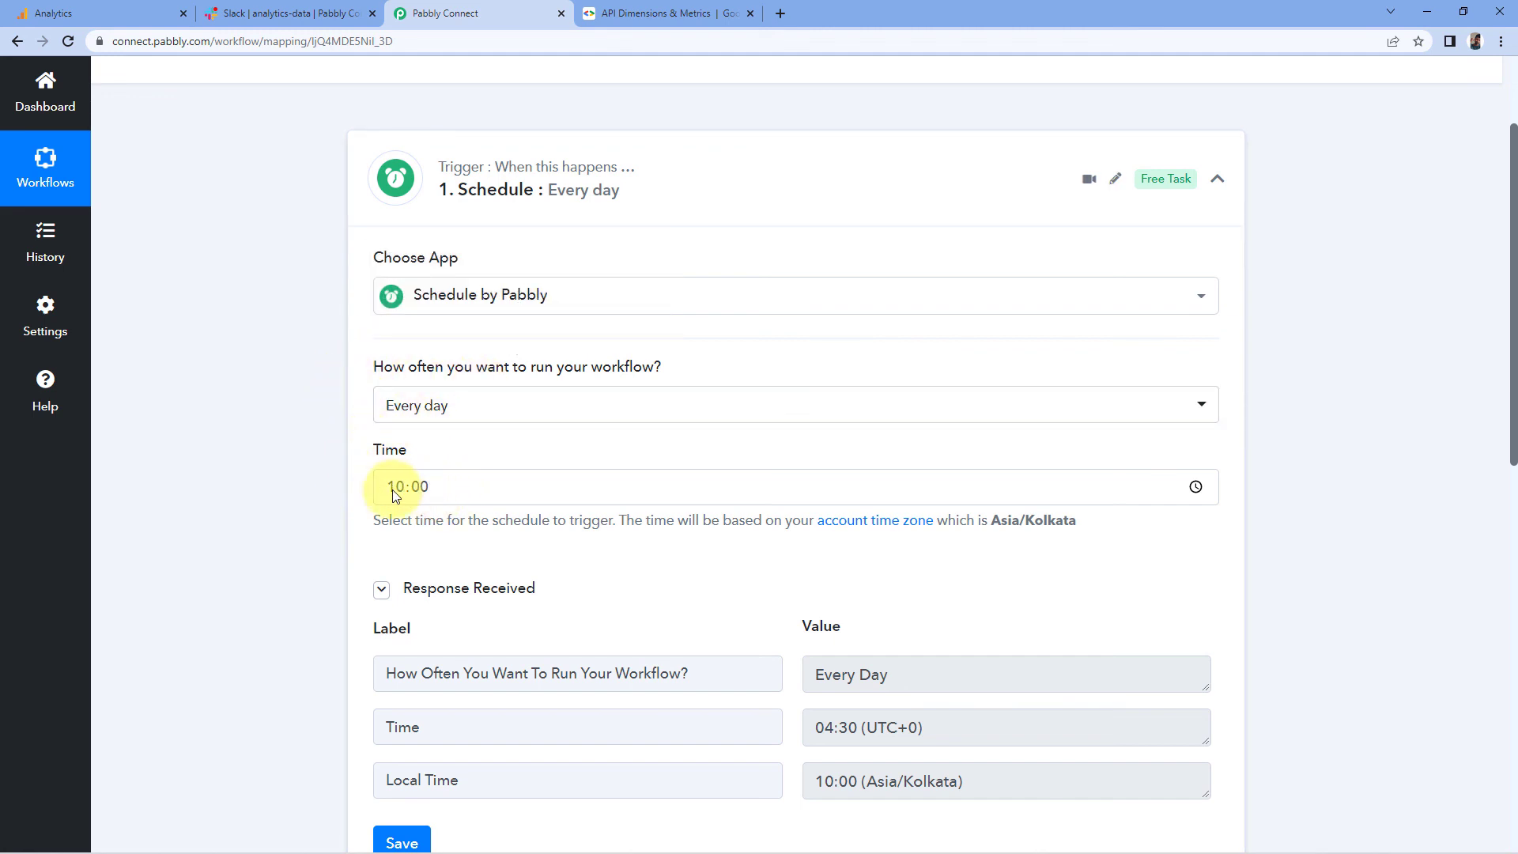
pyautogui.click(625, 178)
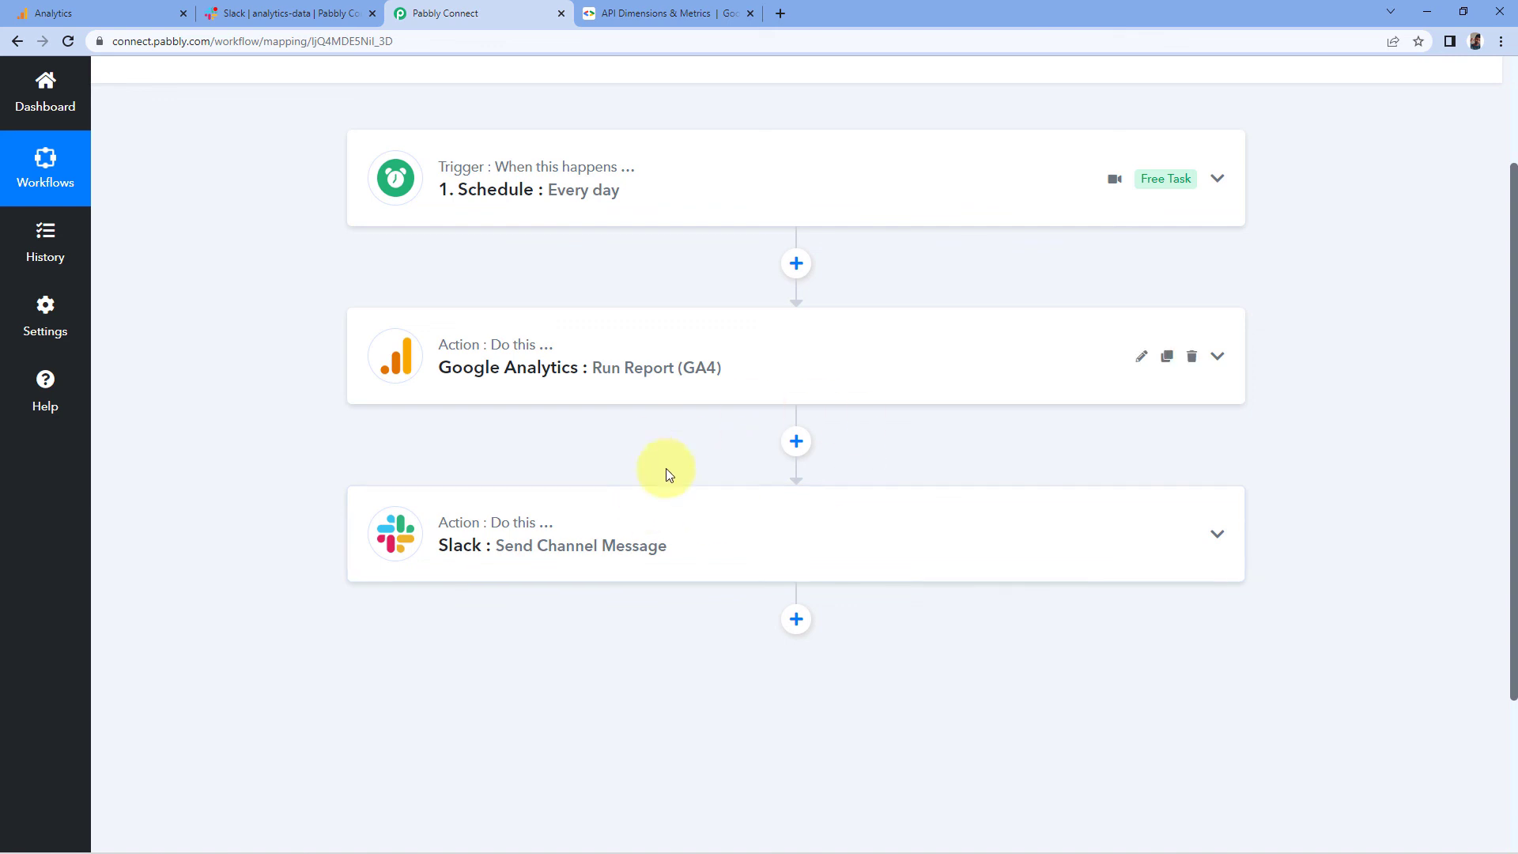
pyautogui.scroll(2, 873, 471)
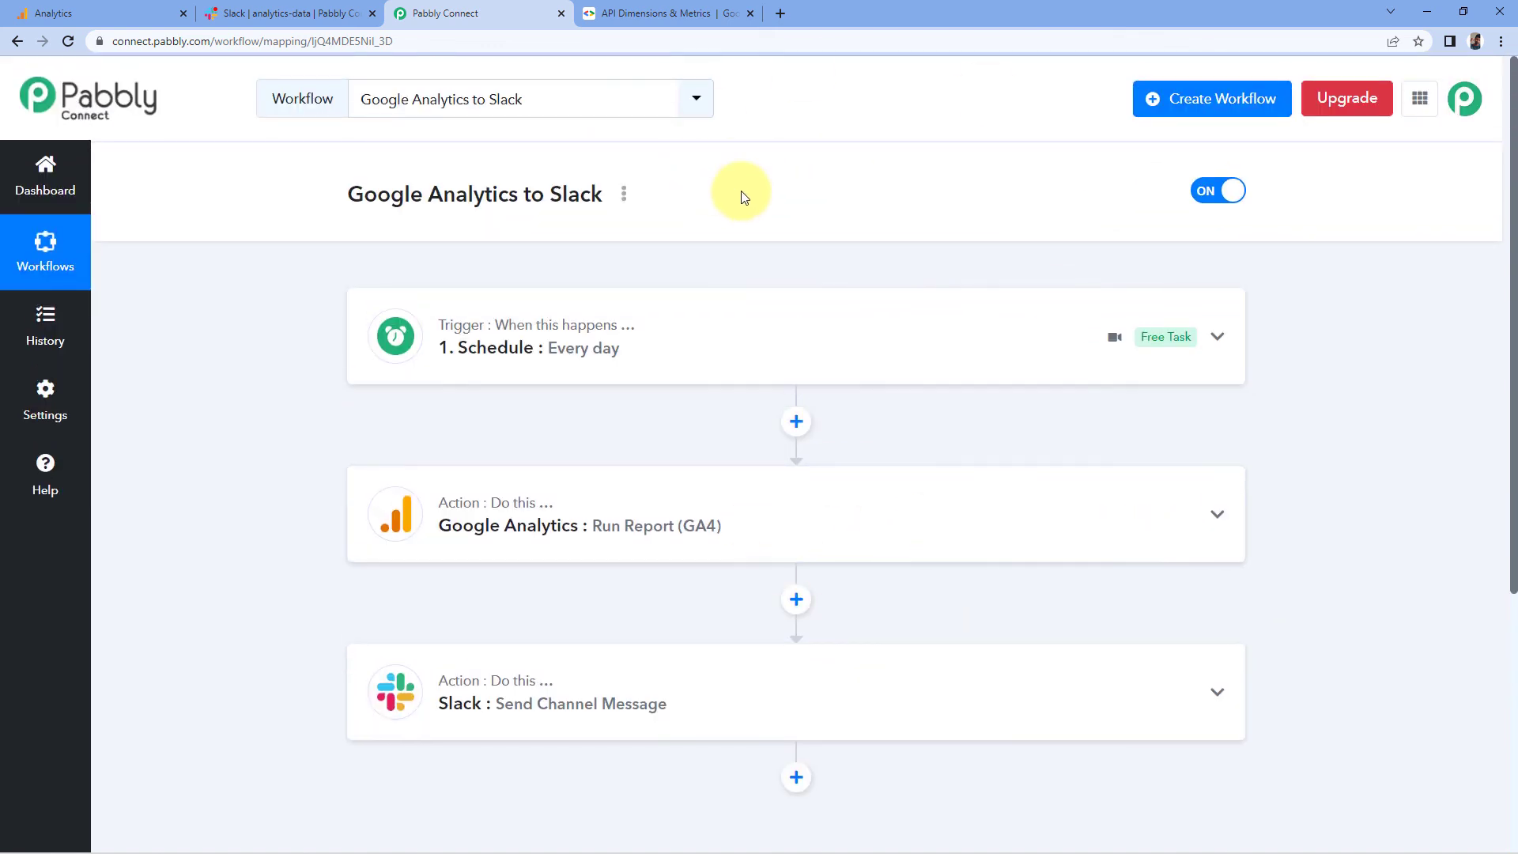